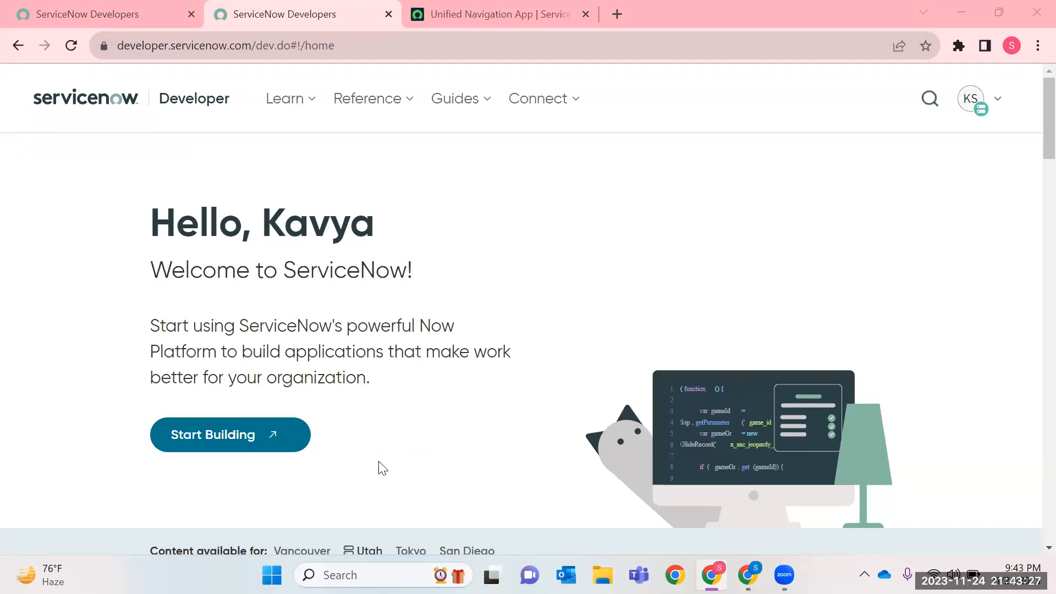
Switch to the ServiceNow instance and open the Groups table list with the navigator filter sys_user_group.LIST.
{"action": "left_click", "coordinate": [467, 12]}
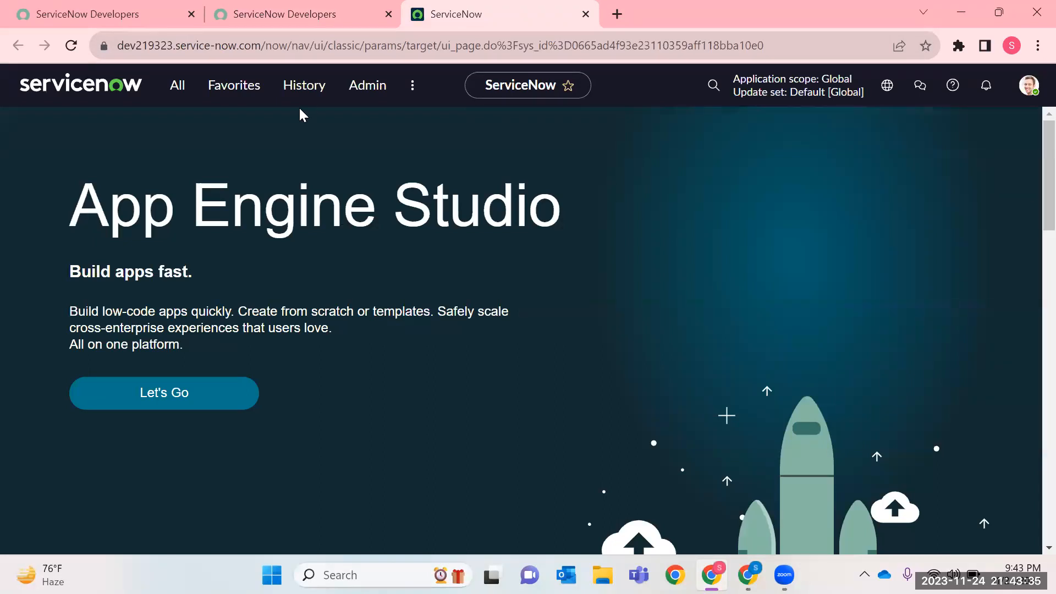
{"action": "left_click", "coordinate": [178, 88]}
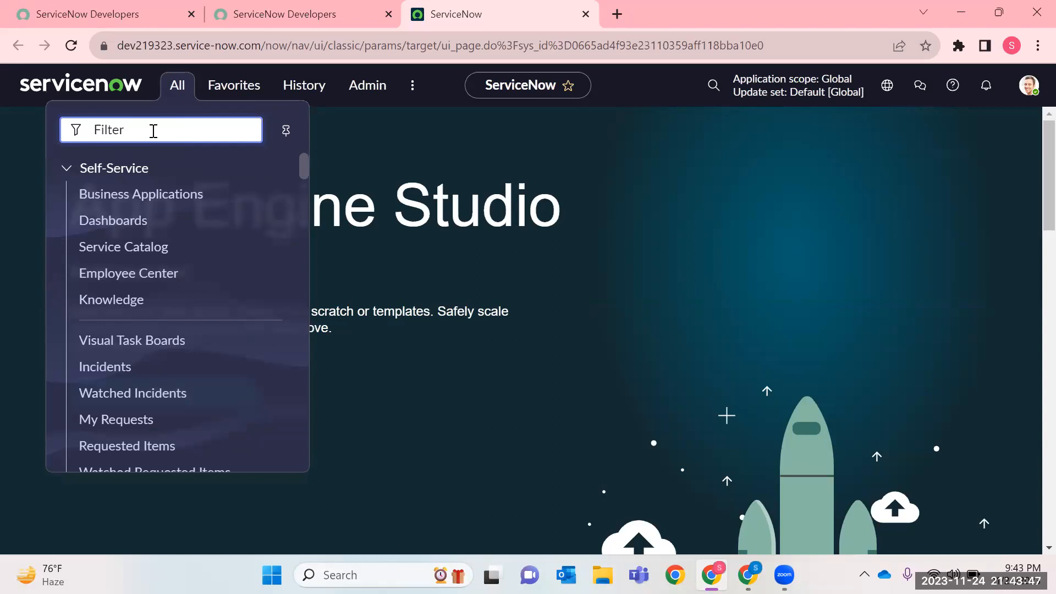
{"action": "type", "text": "sys"}
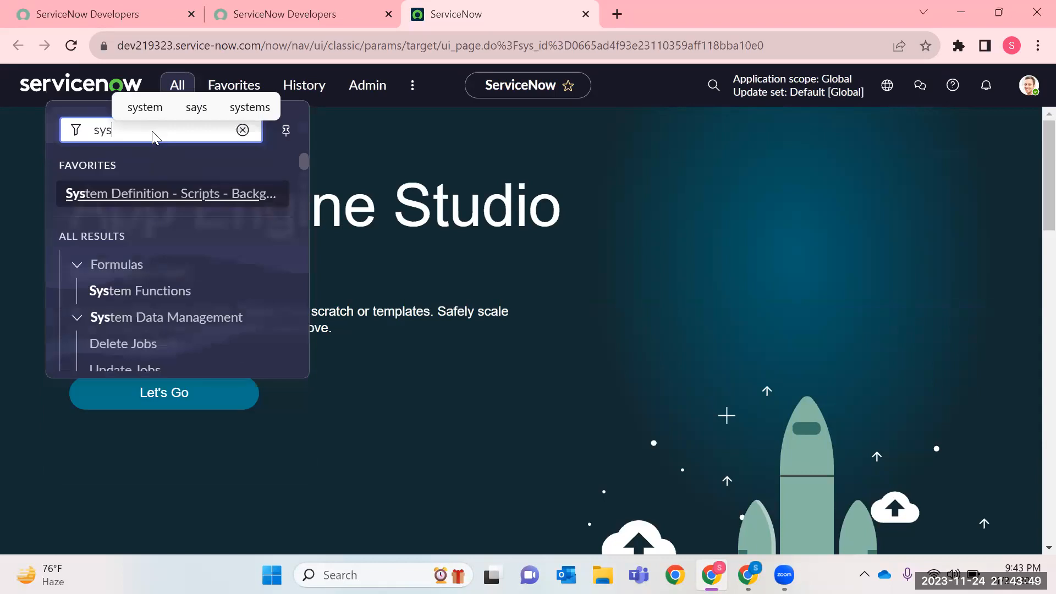
{"action": "type", "text": "_"}
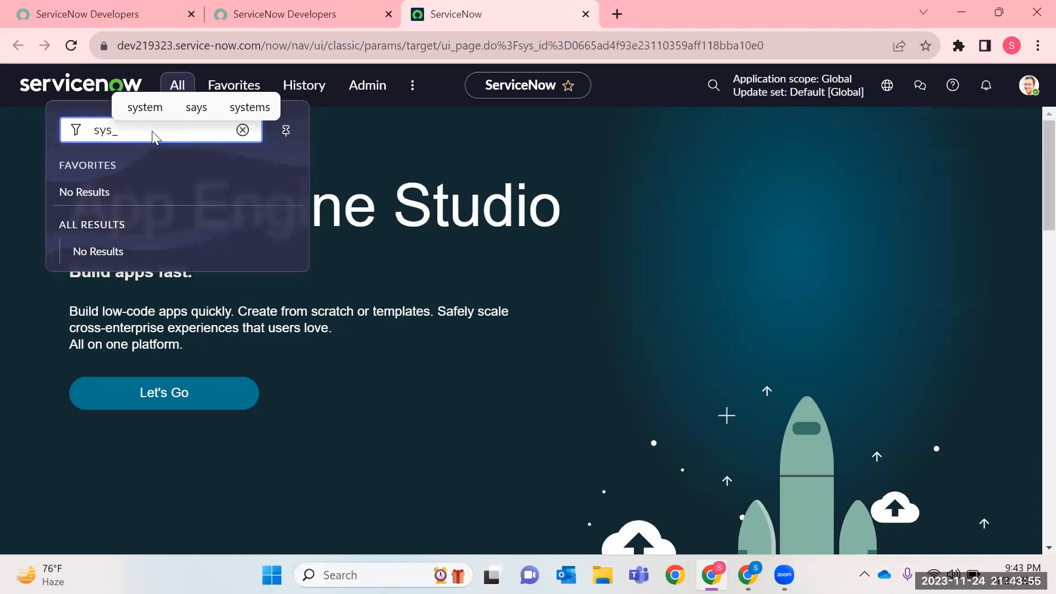
{"action": "type", "text": "use"}
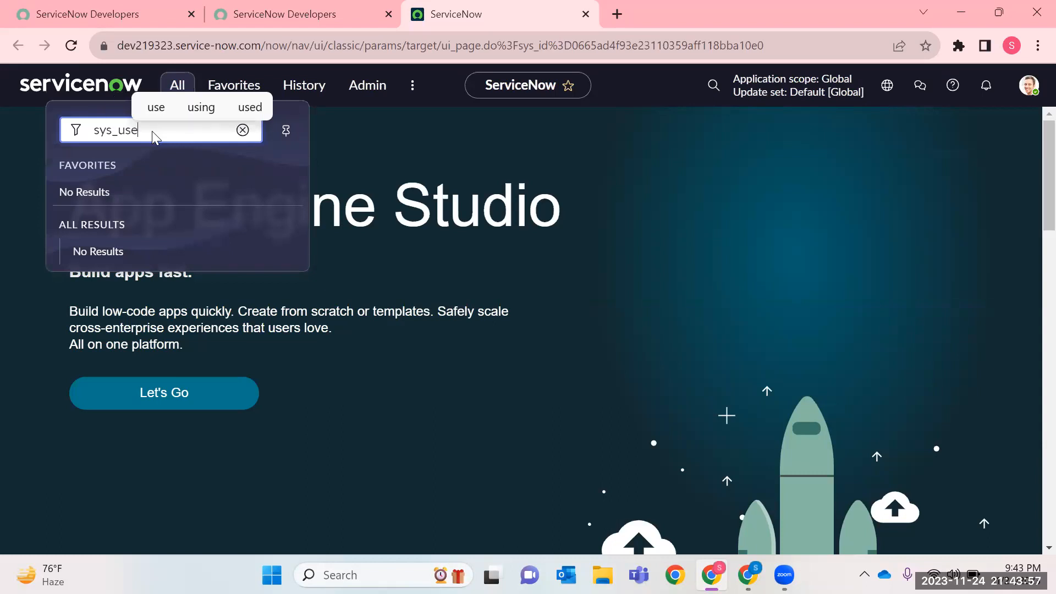
{"action": "type", "text": "r_gr"}
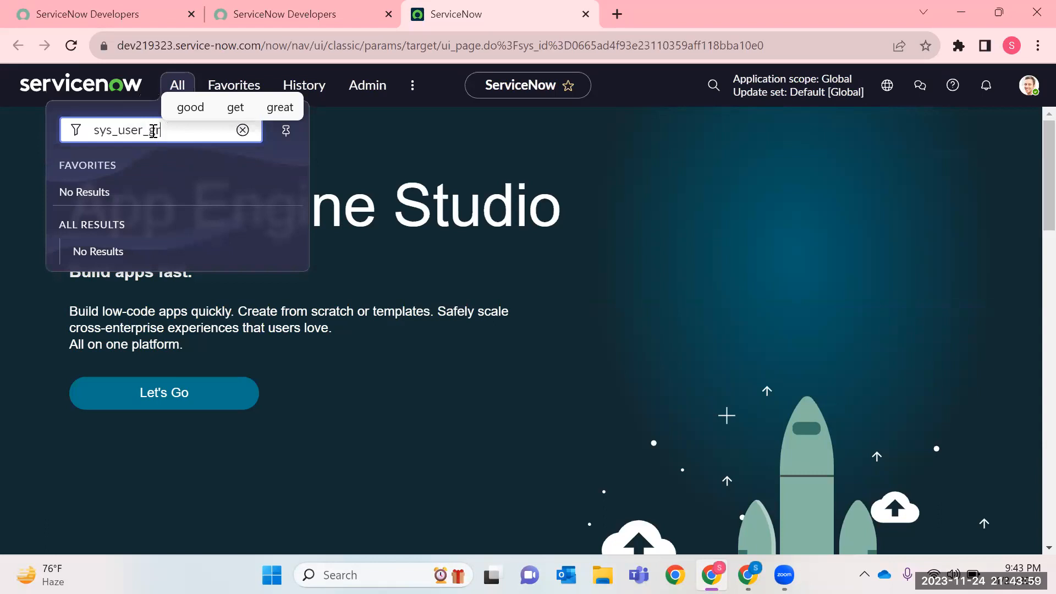
{"action": "type", "text": "oup.LIST"}
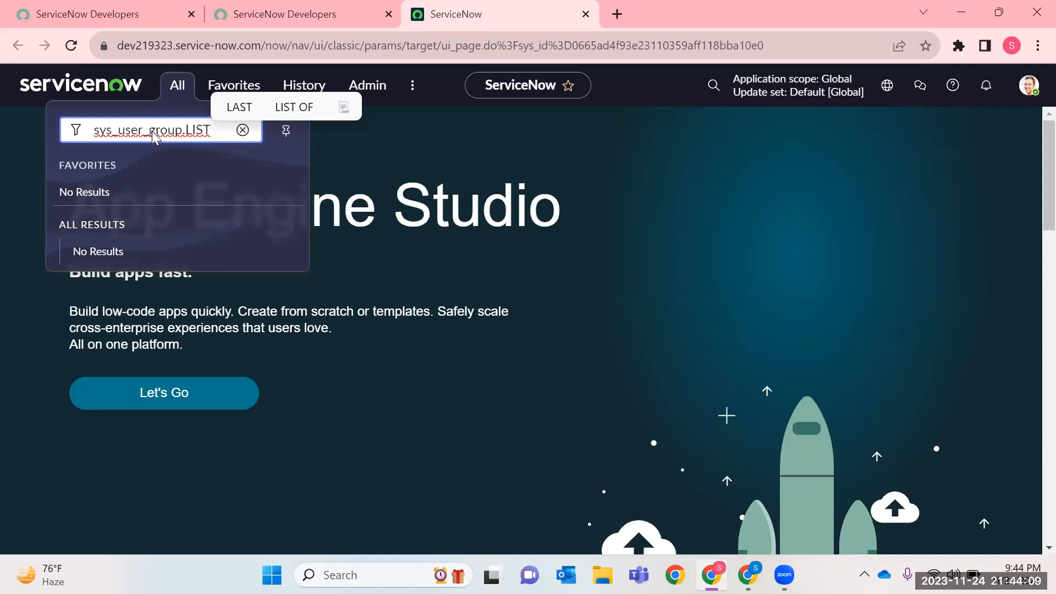
{"action": "key", "text": "Return"}
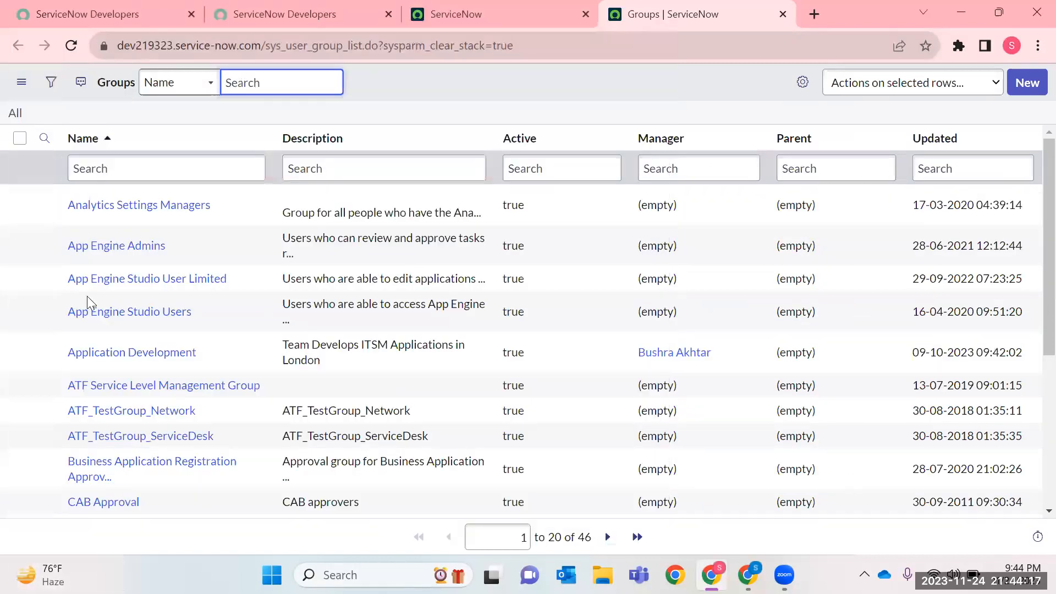
Open the Analytics Settings Managers group record in a new tab and review its description, group email, parent and assigned roles.
{"action": "double_click", "coordinate": [584, 537]}
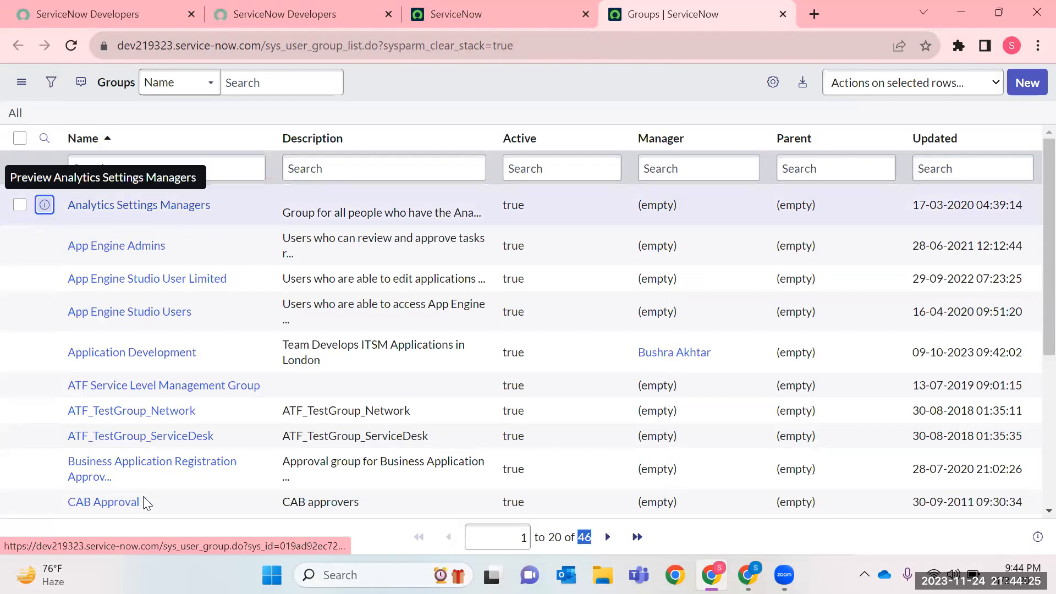
{"action": "middle_click", "coordinate": [144, 501]}
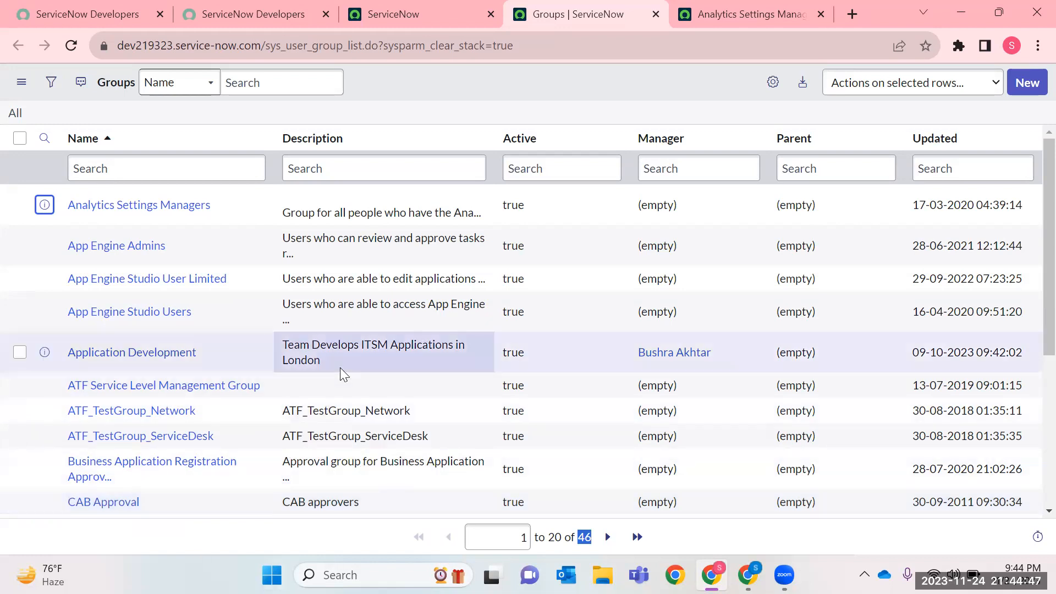
{"action": "left_click", "coordinate": [743, 22]}
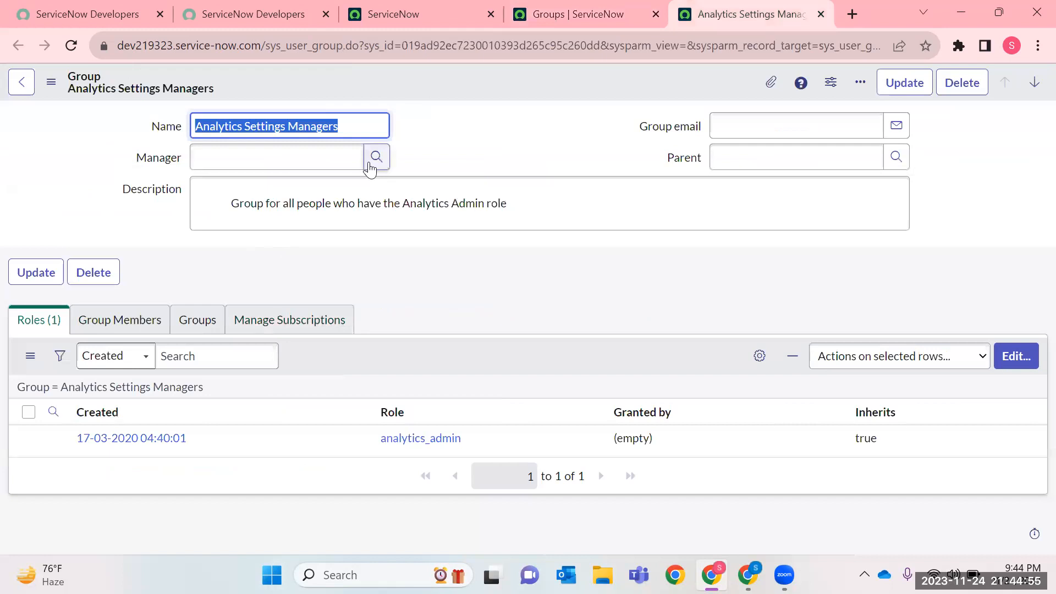
{"action": "left_click_drag", "start_coordinate": [235, 209], "coordinate": [524, 200]}
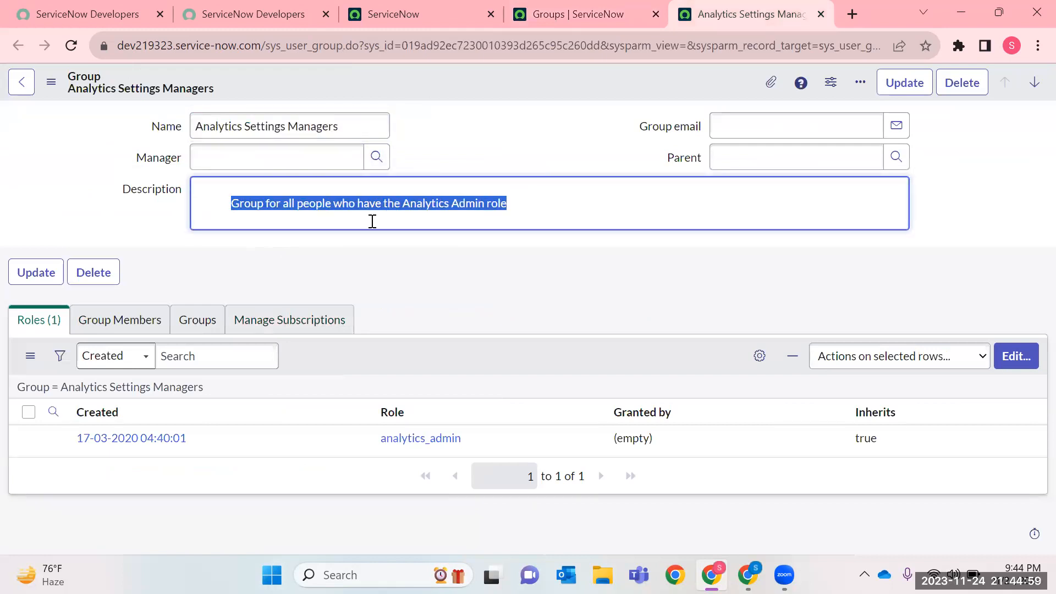
{"action": "left_click", "coordinate": [774, 129]}
{"action": "left_click", "coordinate": [769, 161]}
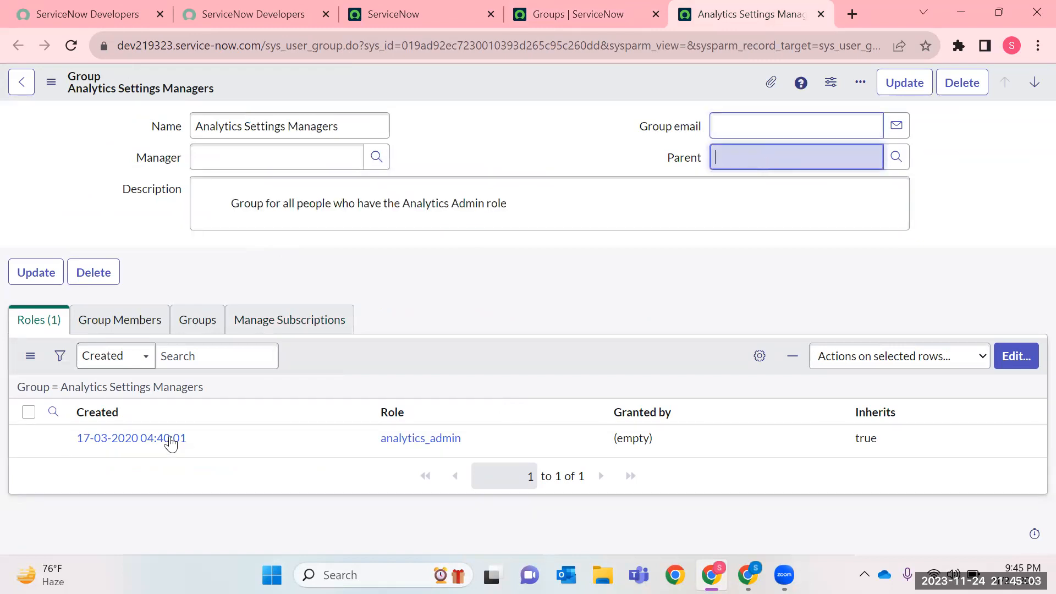
{"action": "left_click_drag", "start_coordinate": [224, 439], "coordinate": [33, 441]}
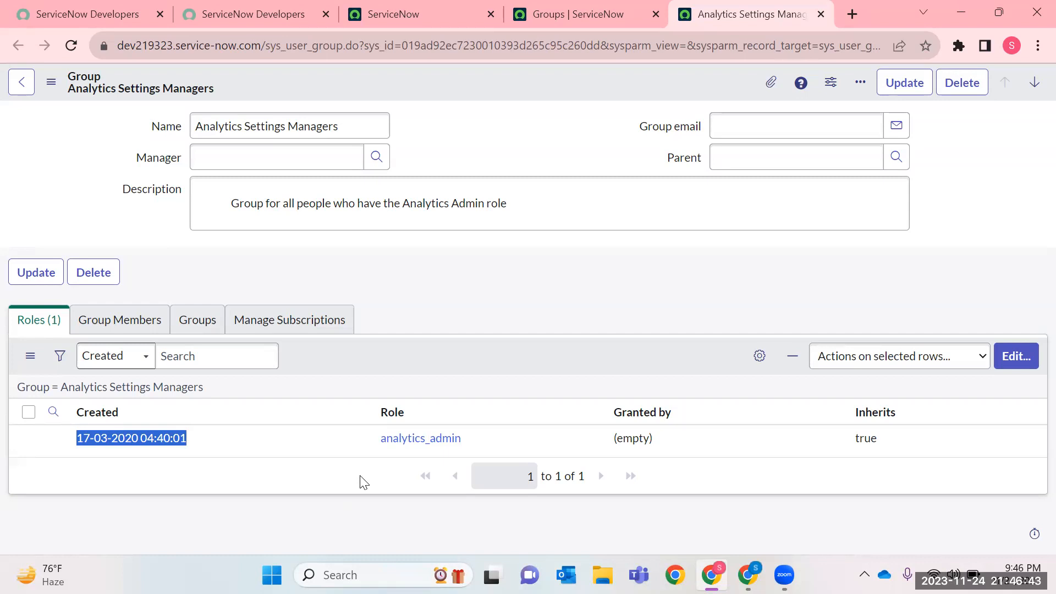
Find the Roles module by filtering the instance's application navigator for "Roles" and open its list in a new tab.
{"action": "left_click", "coordinate": [230, 8]}
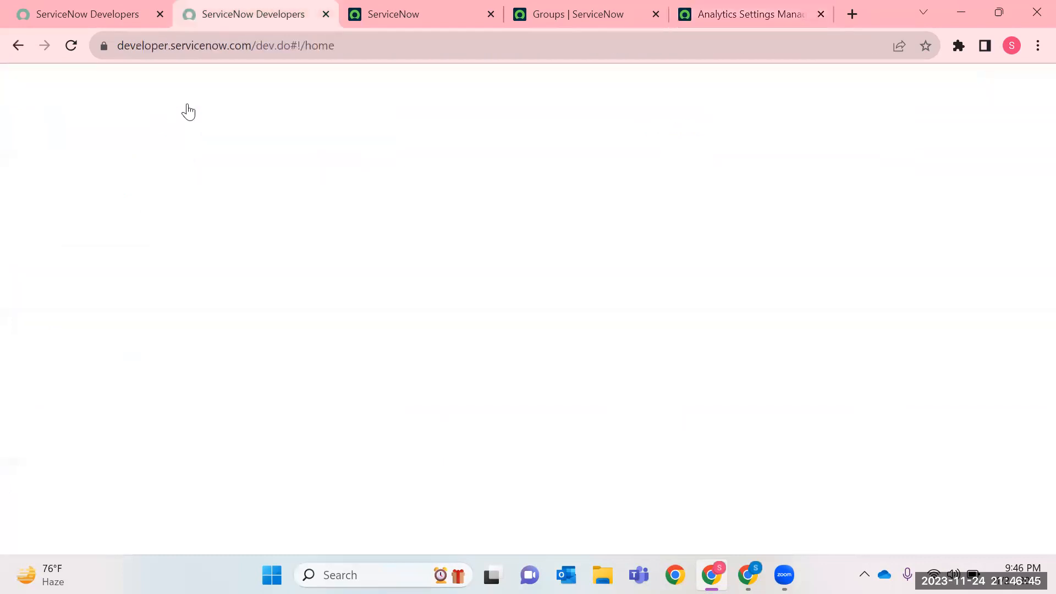
{"action": "key", "text": "ctrl+Tab"}
{"action": "left_click", "coordinate": [175, 90]}
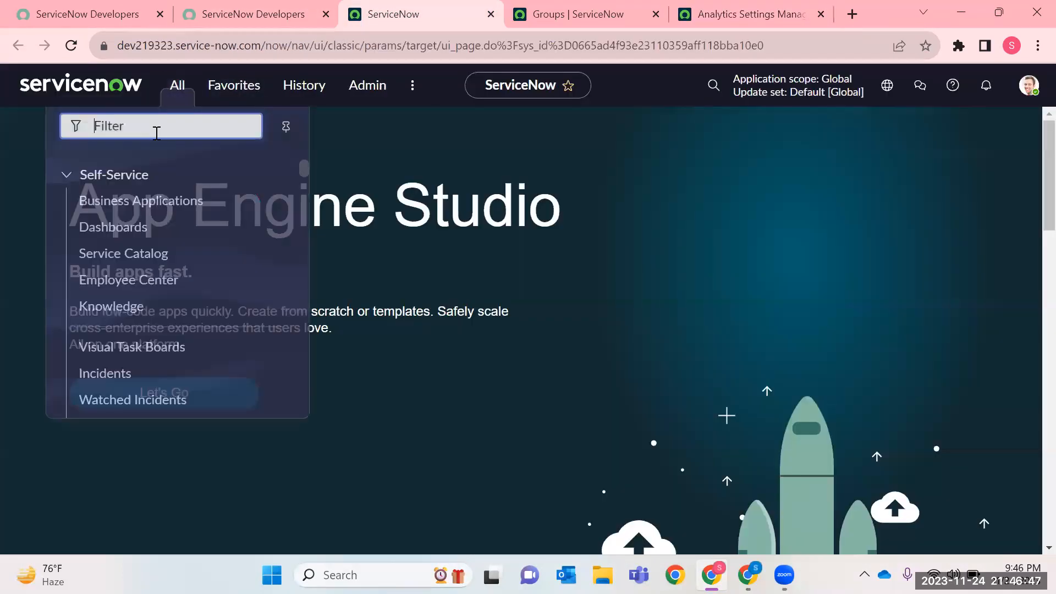
{"action": "type", "text": "Roles"}
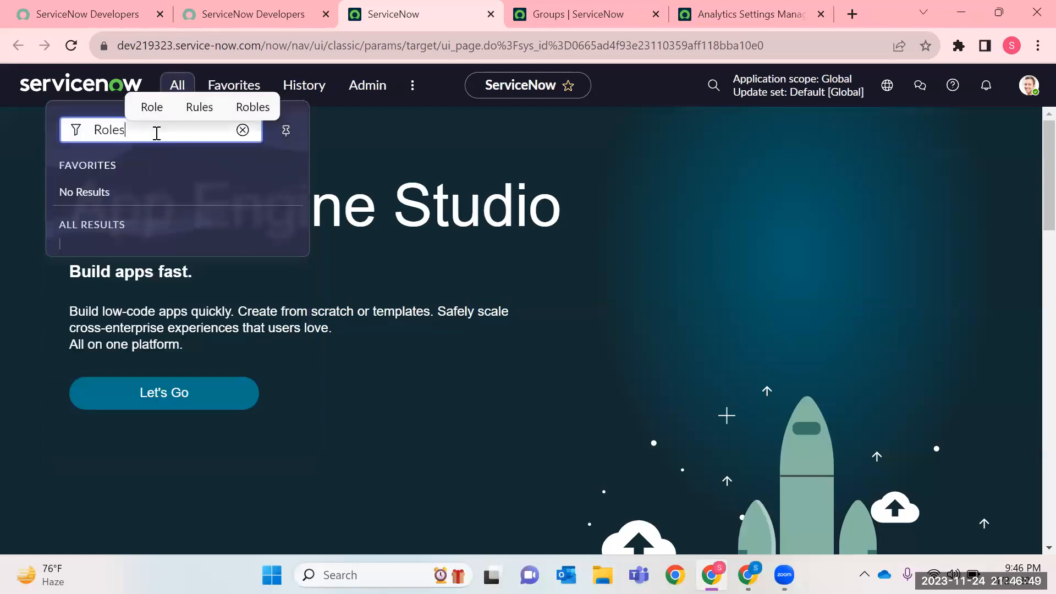
{"action": "scroll", "coordinate": [110, 268], "scroll_direction": "down", "scroll_amount": 1}
{"action": "right_click", "coordinate": [114, 242]}
{"action": "left_click", "coordinate": [165, 251]}
{"action": "left_click", "coordinate": [438, 8]}
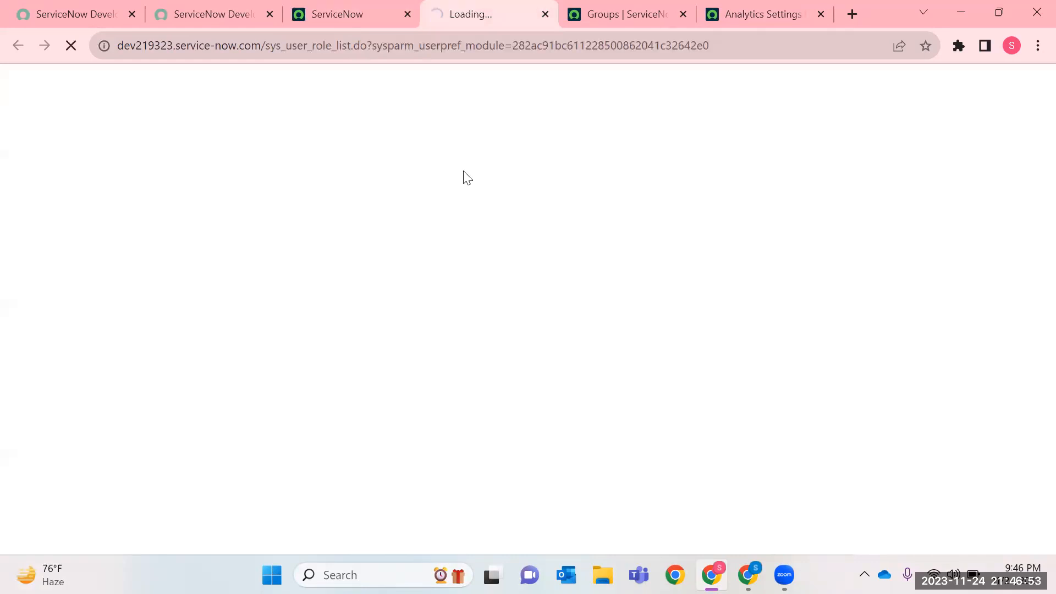
Examine the table name in the Roles list's address and the number of role records.
{"action": "double_click", "coordinate": [331, 45]}
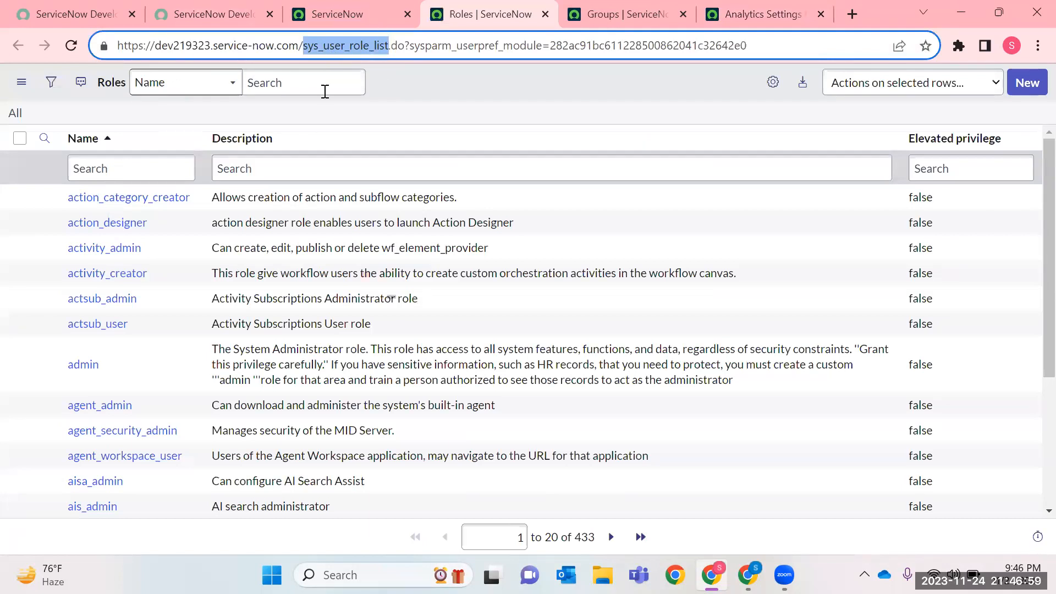
{"action": "left_click_drag", "start_coordinate": [574, 536], "coordinate": [530, 538]}
{"action": "left_click", "coordinate": [594, 539]}
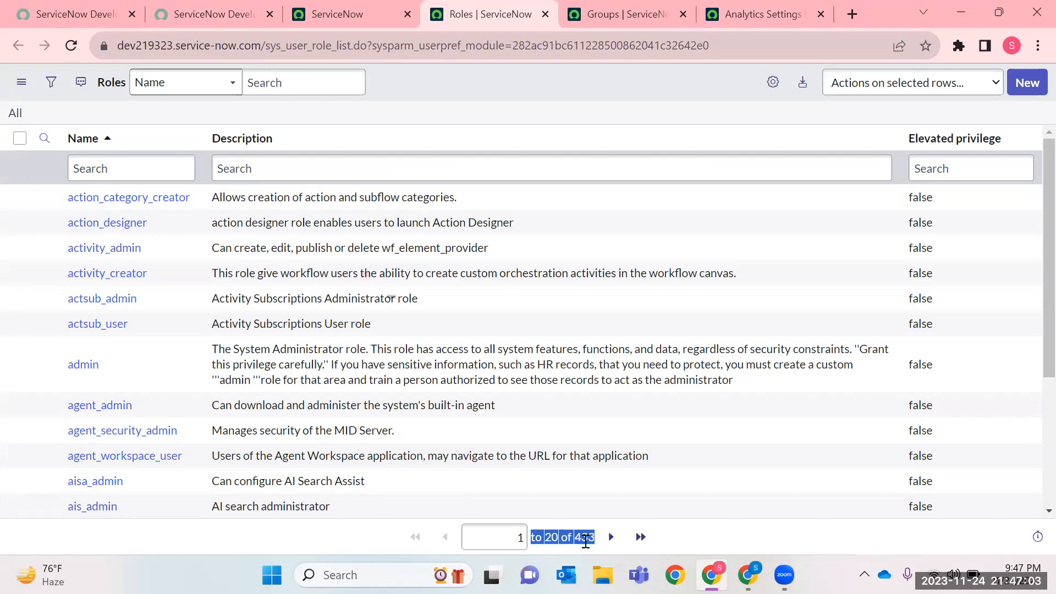
{"action": "left_click", "coordinate": [165, 176]}
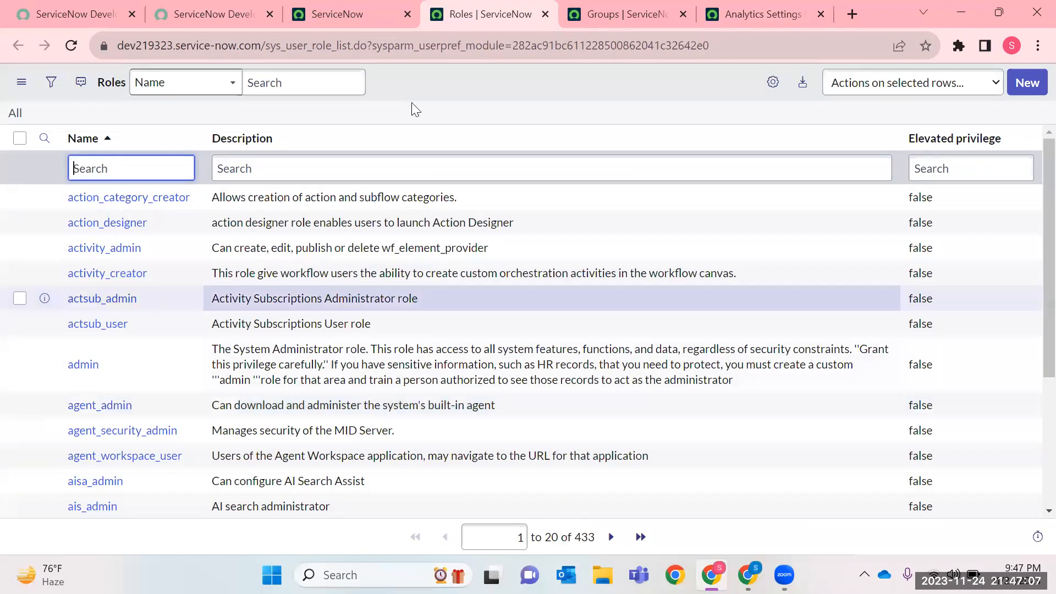
{"action": "left_click", "coordinate": [445, 2]}
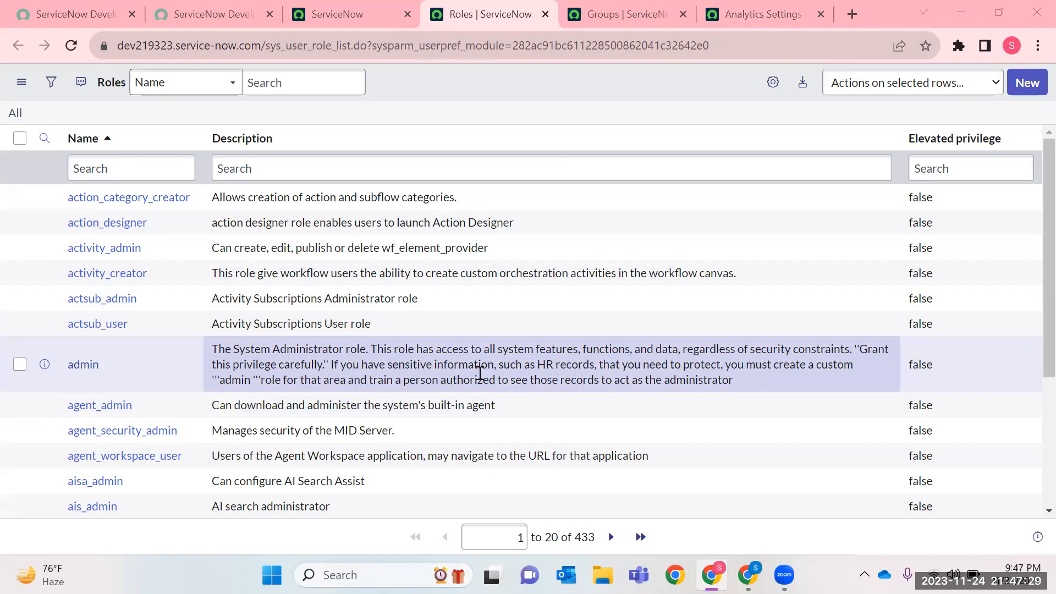
{"action": "left_click", "coordinate": [432, 365]}
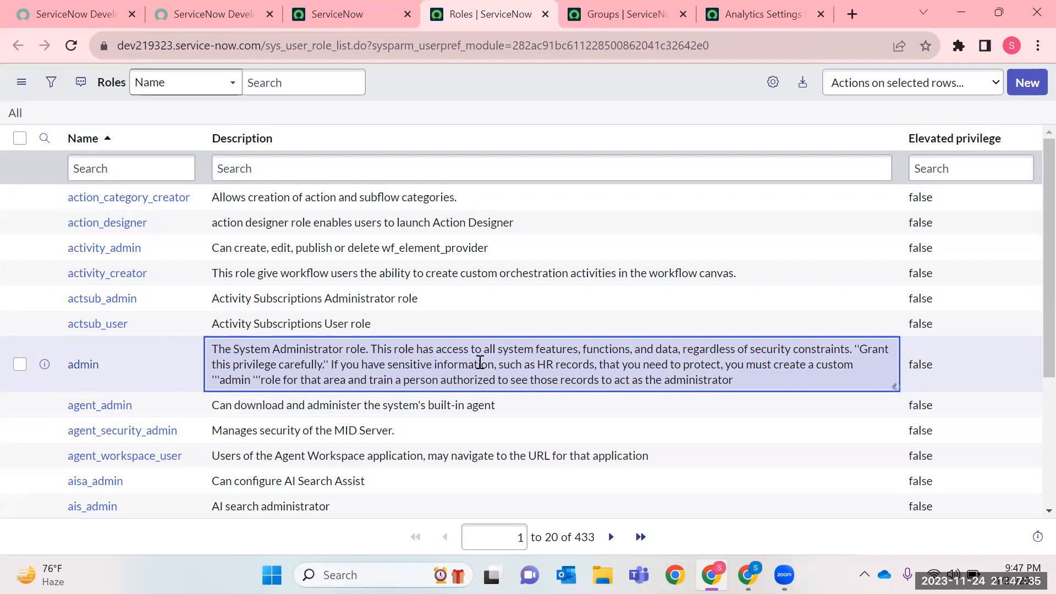
{"action": "double_click", "coordinate": [434, 366]}
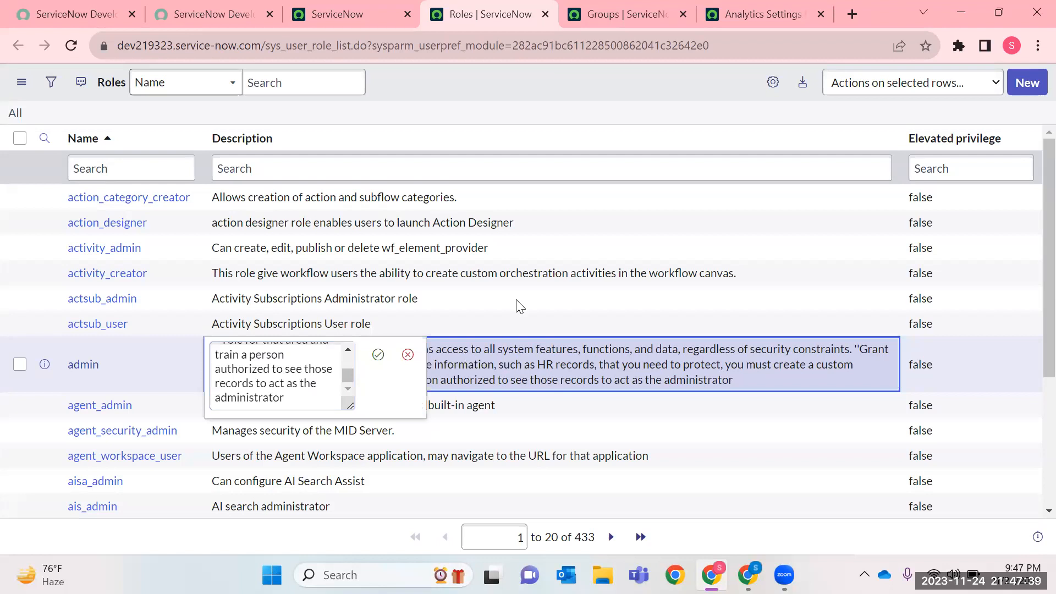
{"action": "double_click", "coordinate": [605, 259]}
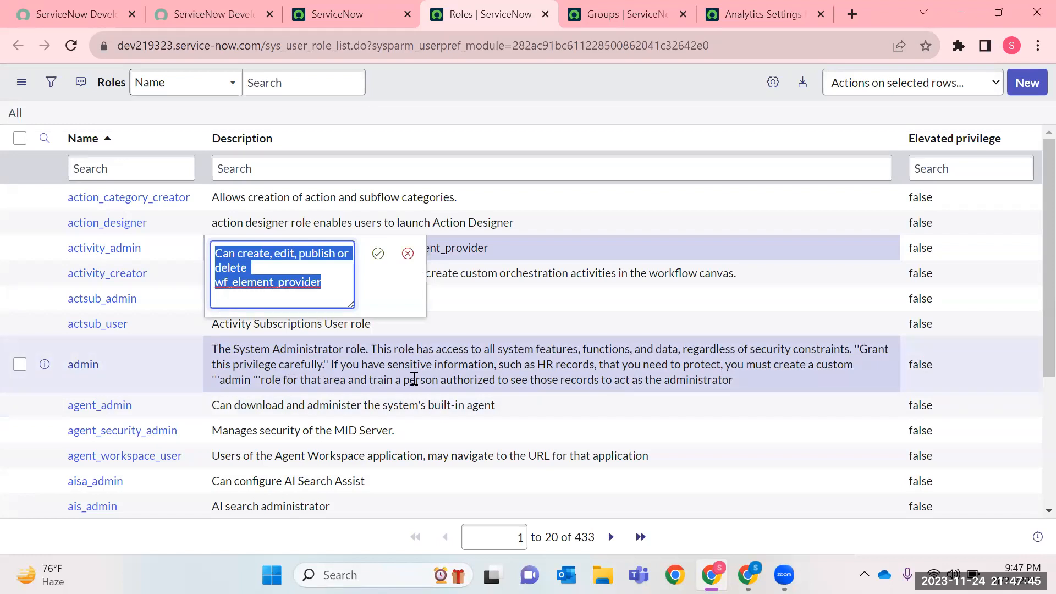
{"action": "left_click", "coordinate": [378, 255]}
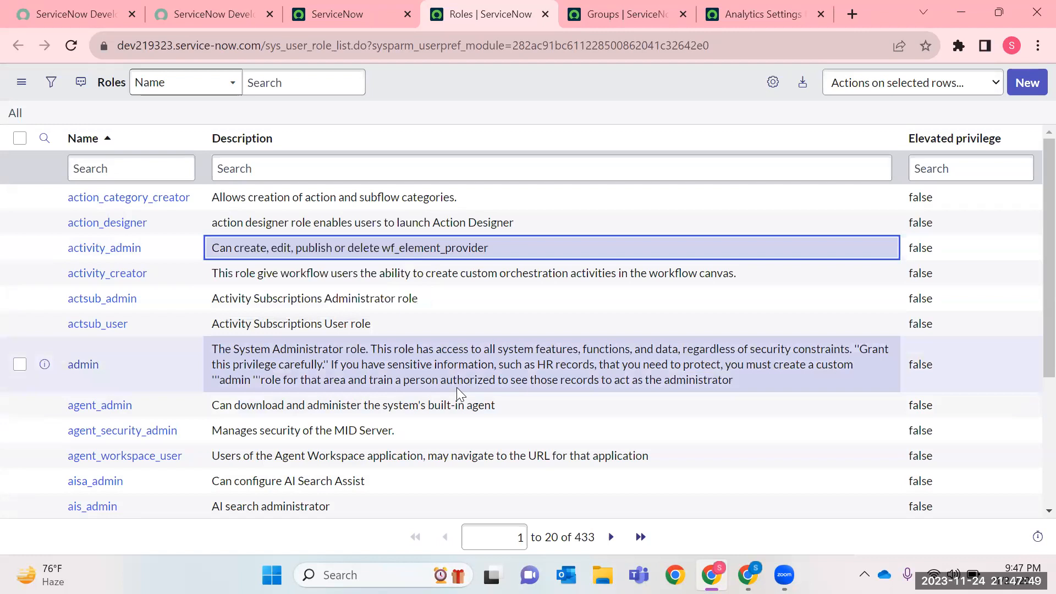
Read the description of the admin role in the Roles list.
{"action": "left_click_drag", "start_coordinate": [760, 385], "coordinate": [614, 381]}
{"action": "triple_click", "coordinate": [389, 368]}
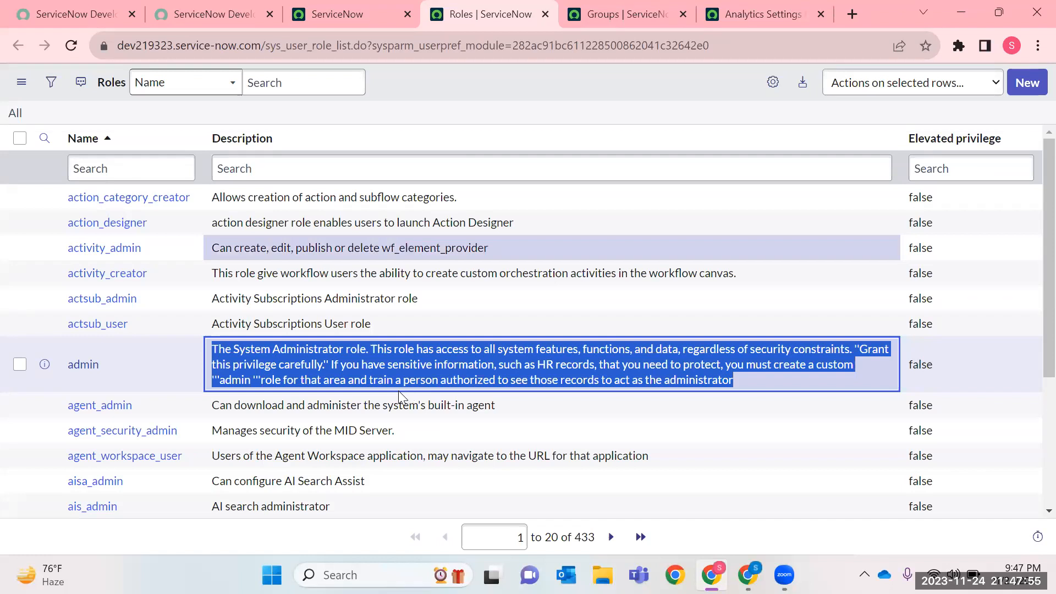
{"action": "scroll", "coordinate": [574, 388], "scroll_direction": "down", "scroll_amount": 1}
{"action": "scroll", "coordinate": [574, 387], "scroll_direction": "down", "scroll_amount": 2}
{"action": "scroll", "coordinate": [323, 255], "scroll_direction": "up", "scroll_amount": 4}
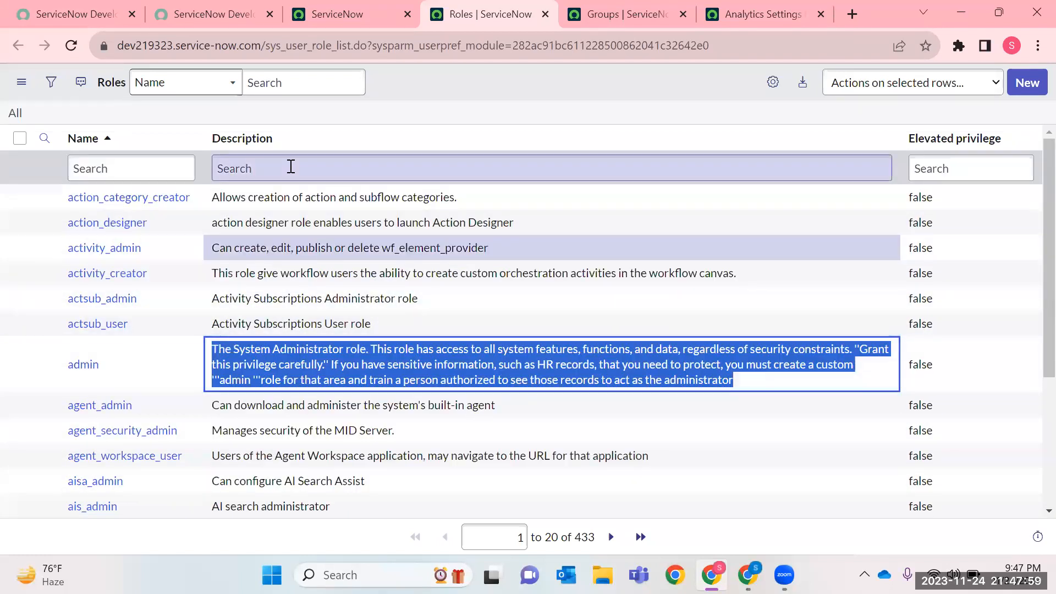
{"action": "left_click", "coordinate": [291, 168]}
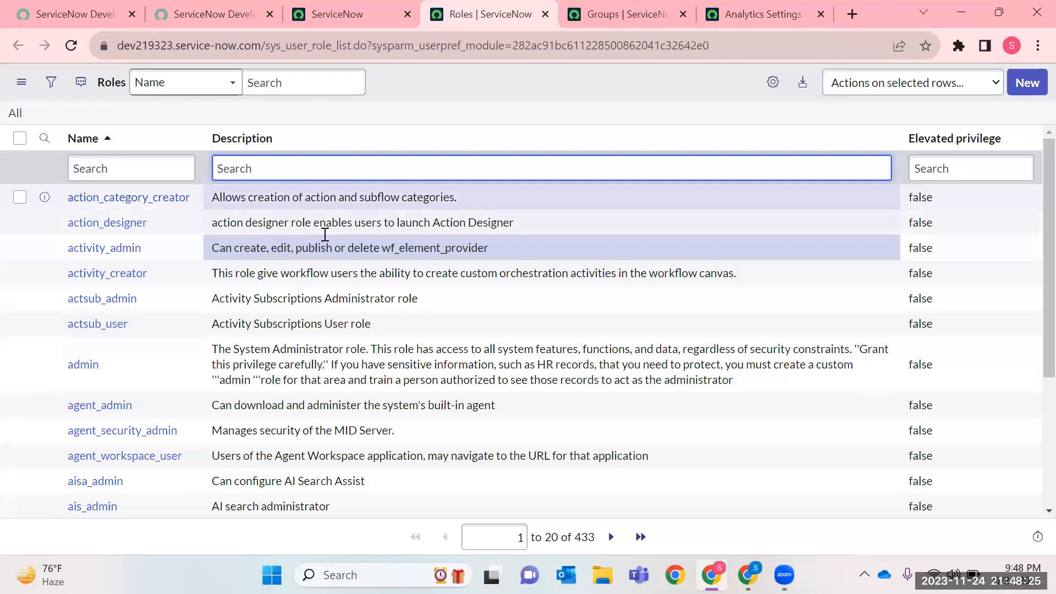
Open the admin role record in a new tab and review the roles it contains.
{"action": "right_click", "coordinate": [53, 368]}
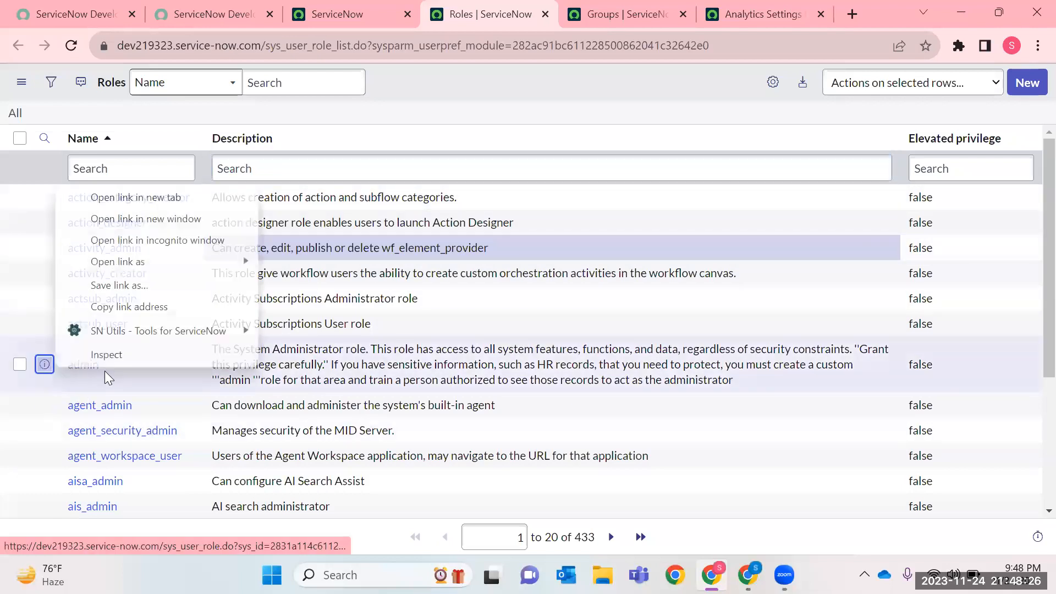
{"action": "left_click", "coordinate": [151, 198]}
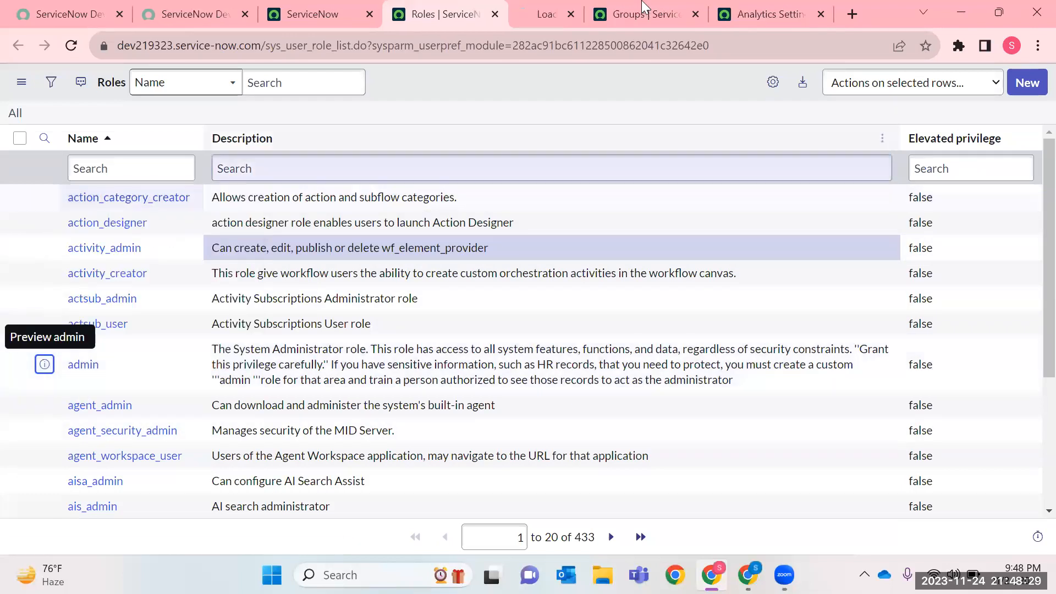
{"action": "key", "text": "ctrl+Tab"}
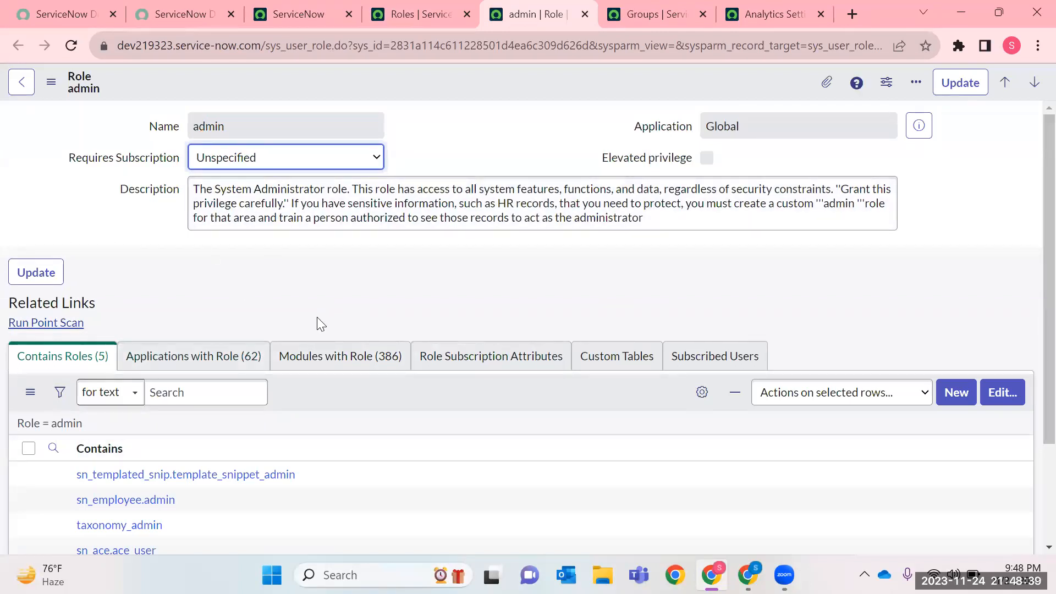
{"action": "scroll", "coordinate": [335, 306], "scroll_direction": "down", "scroll_amount": 3}
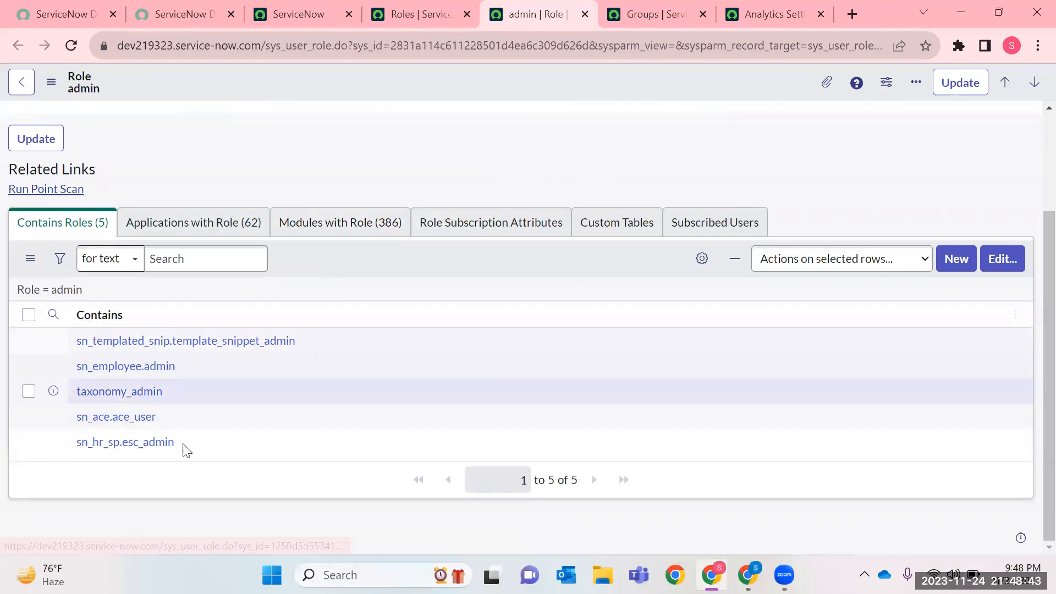
{"action": "left_click_drag", "start_coordinate": [195, 459], "coordinate": [25, 290]}
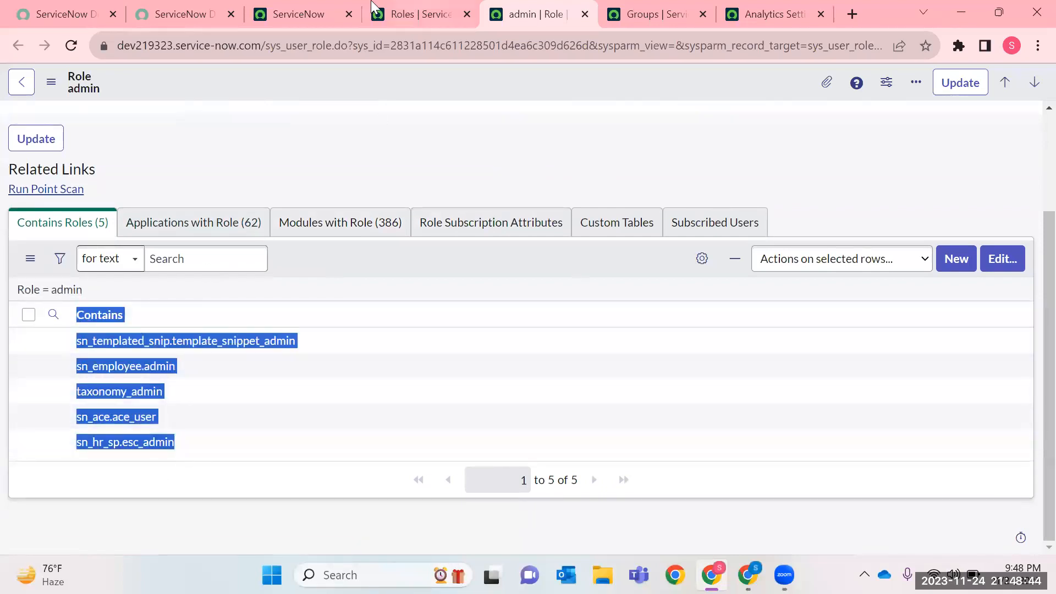
Find the Users module under User Administration by filtering the application navigator for "Users" and open its list in a new tab.
{"action": "left_click", "coordinate": [176, 14]}
{"action": "left_click", "coordinate": [339, 22]}
{"action": "left_click", "coordinate": [177, 86]}
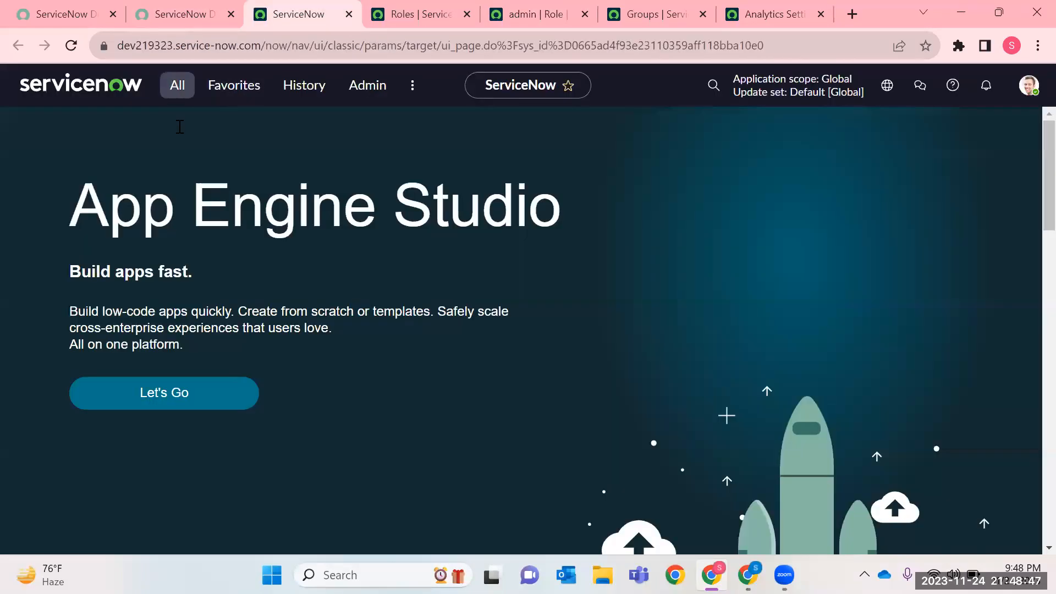
{"action": "key", "text": "BackSpace"}
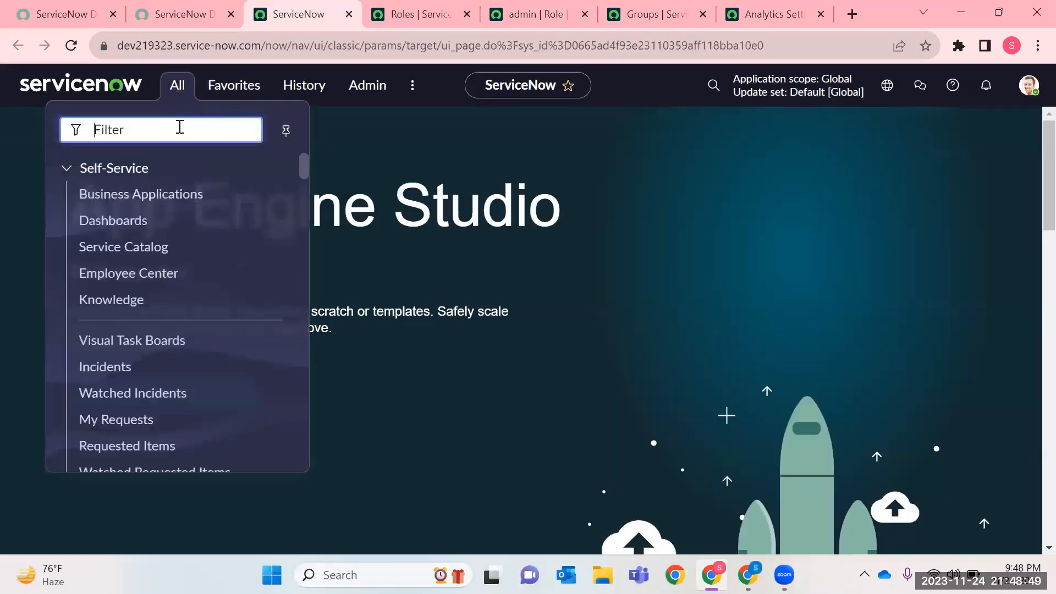
{"action": "type", "text": "Users"}
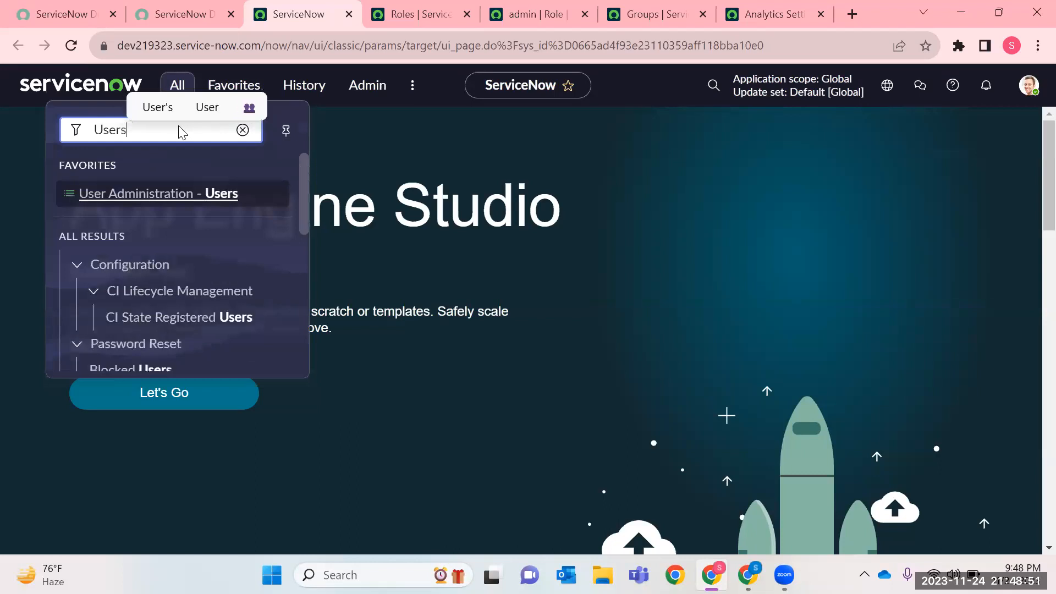
{"action": "scroll", "coordinate": [182, 242], "scroll_direction": "down", "scroll_amount": 5}
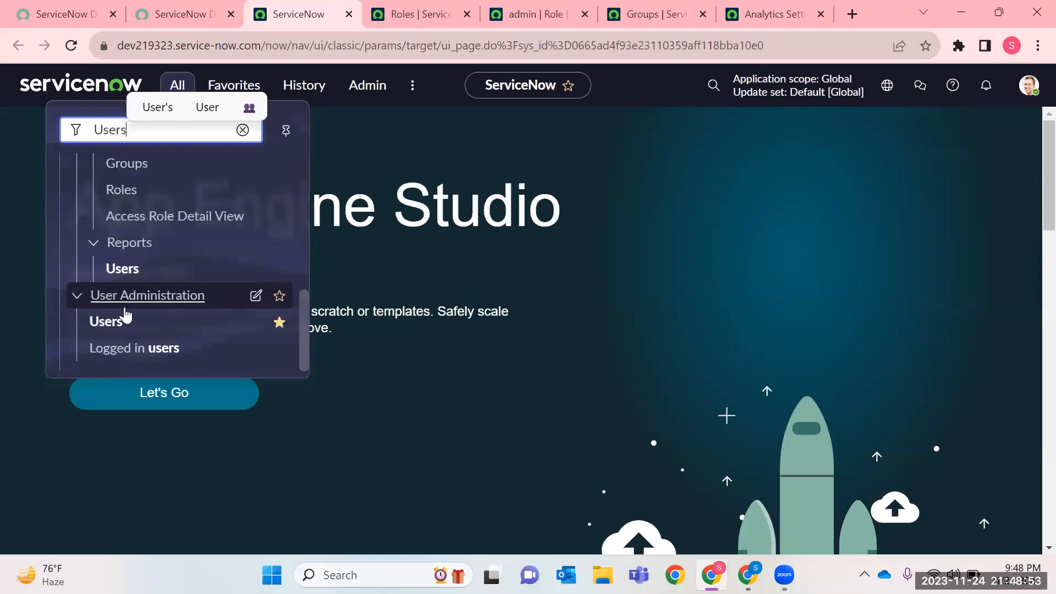
{"action": "right_click", "coordinate": [135, 325]}
{"action": "left_click", "coordinate": [221, 337]}
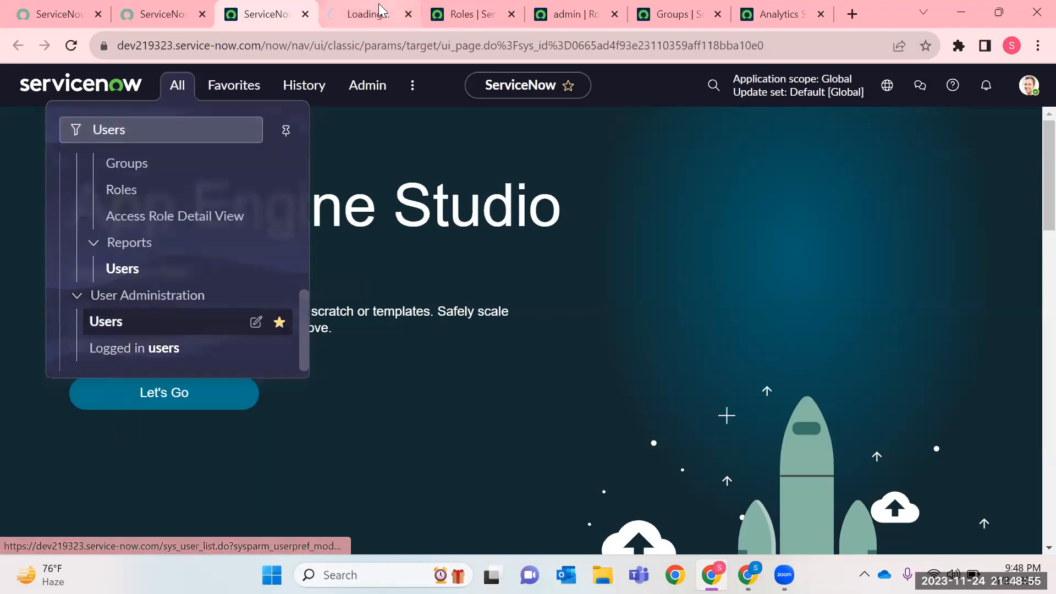
{"action": "left_click", "coordinate": [368, 14]}
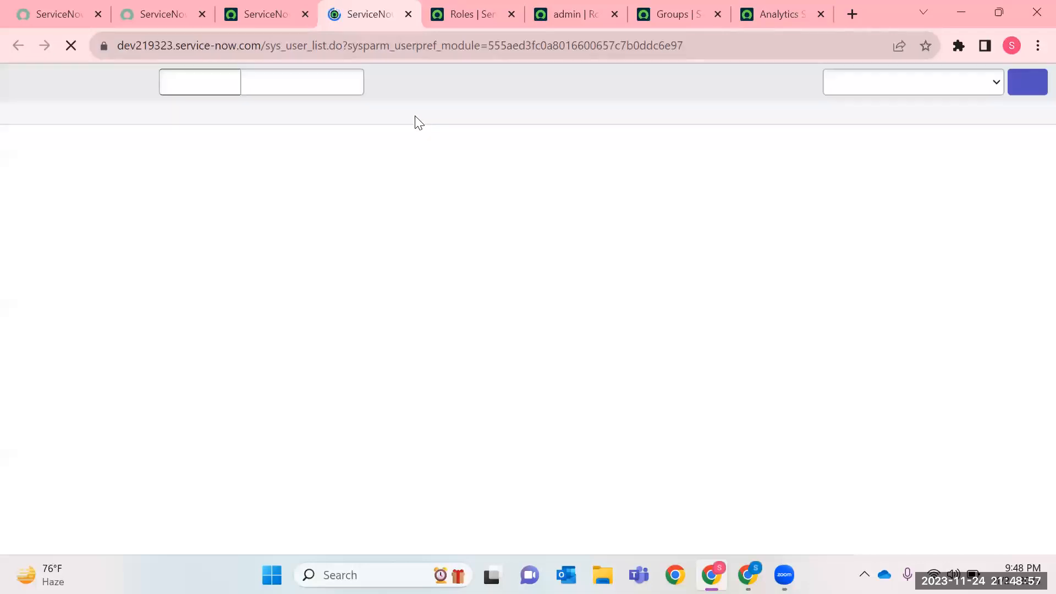
Open the third user's record from the Users list in a new tab, review its assigned roles and close it.
{"action": "right_click", "coordinate": [46, 207]}
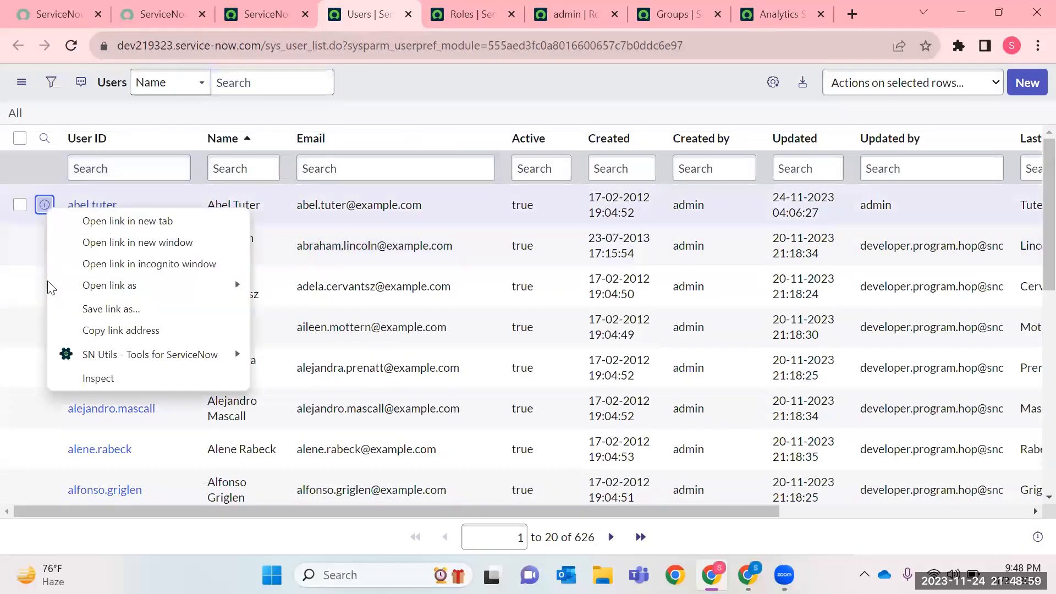
{"action": "left_click", "coordinate": [442, 78]}
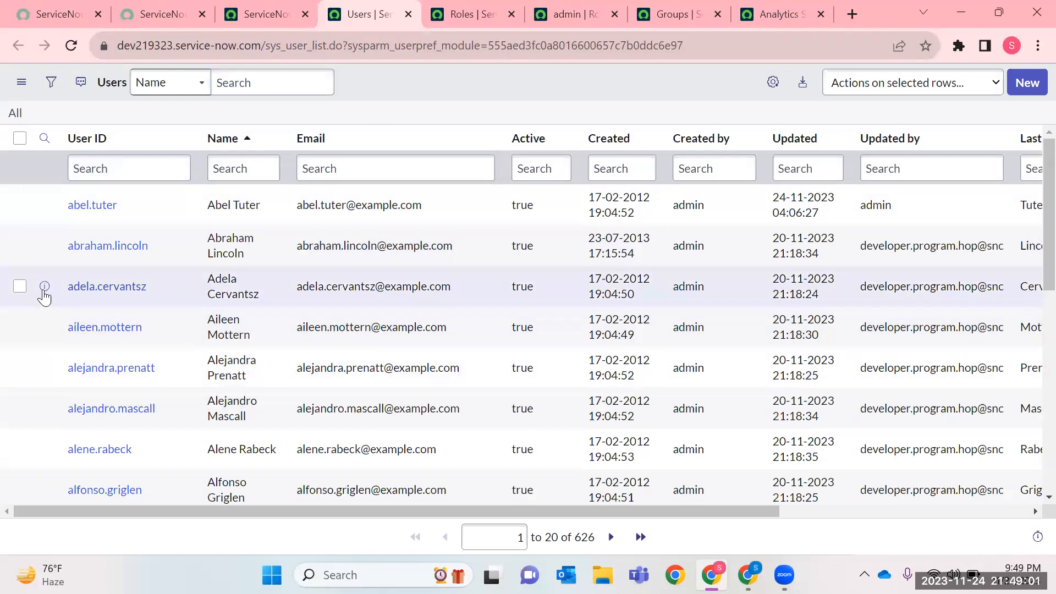
{"action": "right_click", "coordinate": [45, 291]}
{"action": "left_click", "coordinate": [99, 302]}
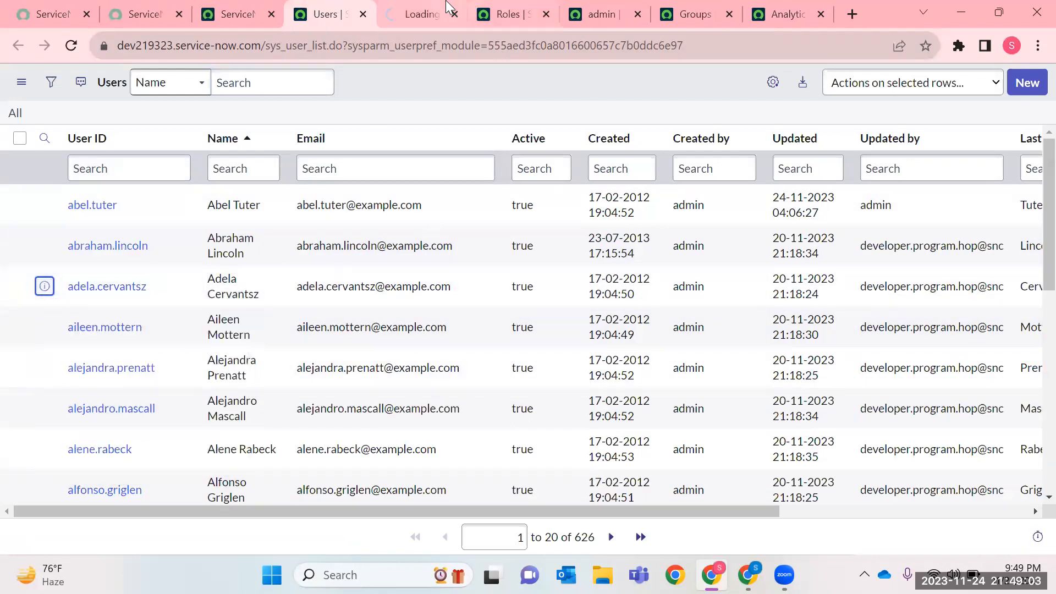
{"action": "left_click", "coordinate": [446, 7]}
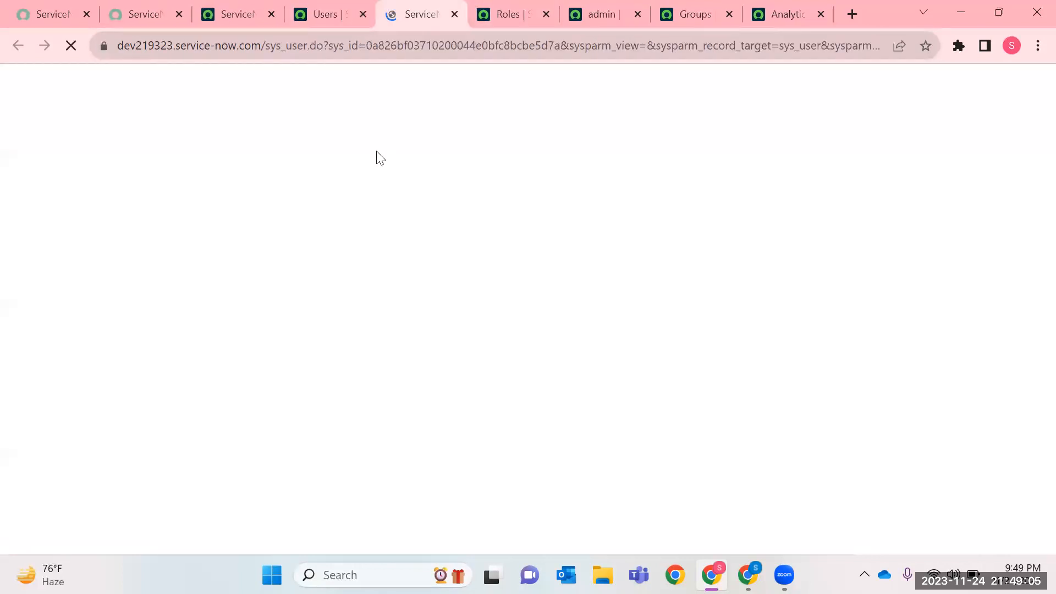
{"action": "scroll", "coordinate": [432, 337], "scroll_direction": "down", "scroll_amount": 5}
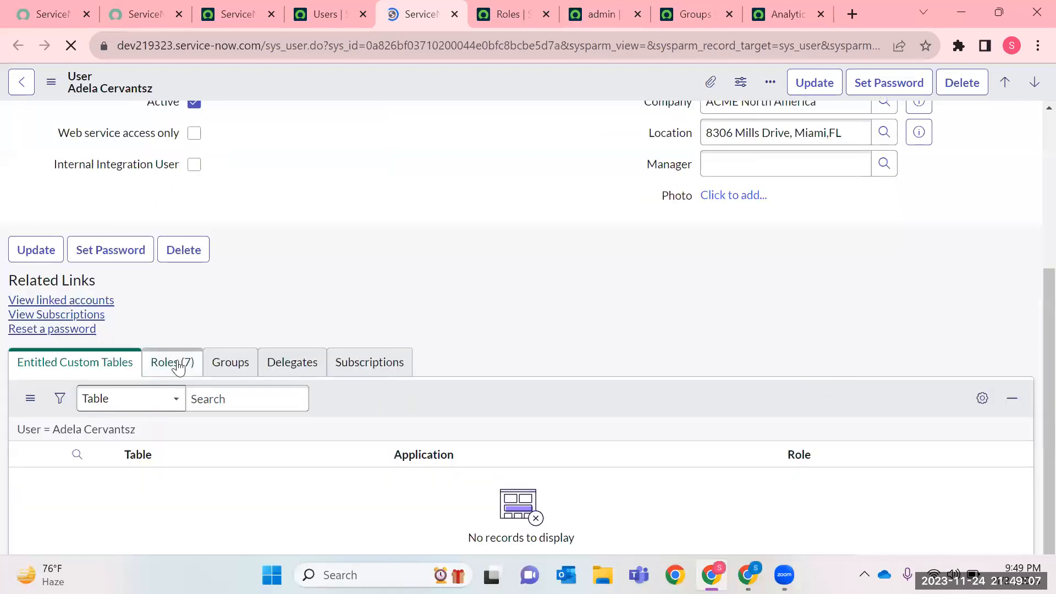
{"action": "left_click", "coordinate": [178, 364]}
{"action": "scroll", "coordinate": [386, 379], "scroll_direction": "down", "scroll_amount": 3}
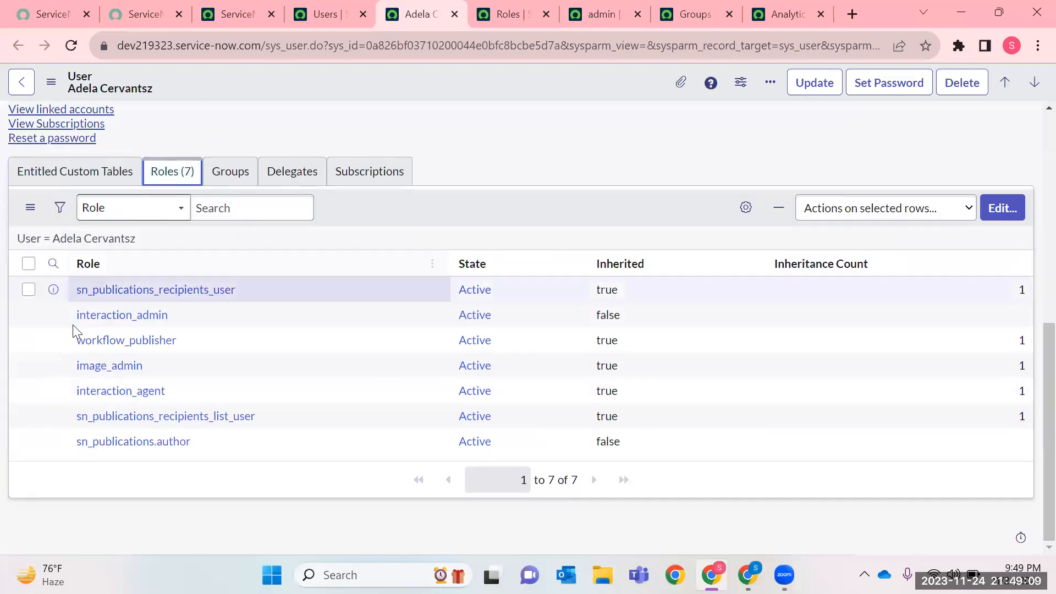
{"action": "left_click_drag", "start_coordinate": [77, 289], "coordinate": [240, 289]}
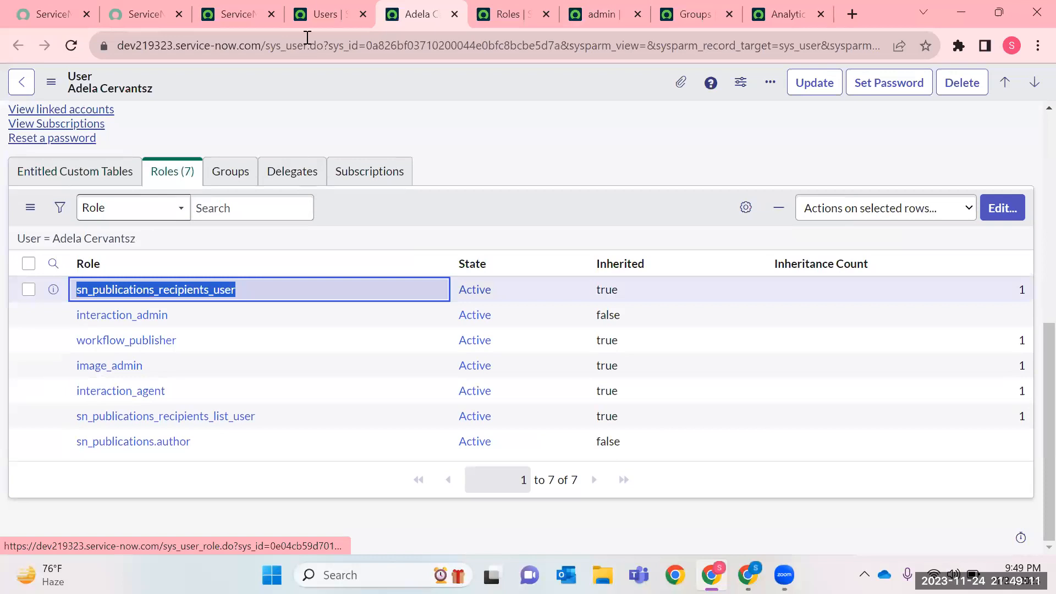
{"action": "left_click", "coordinate": [453, 14]}
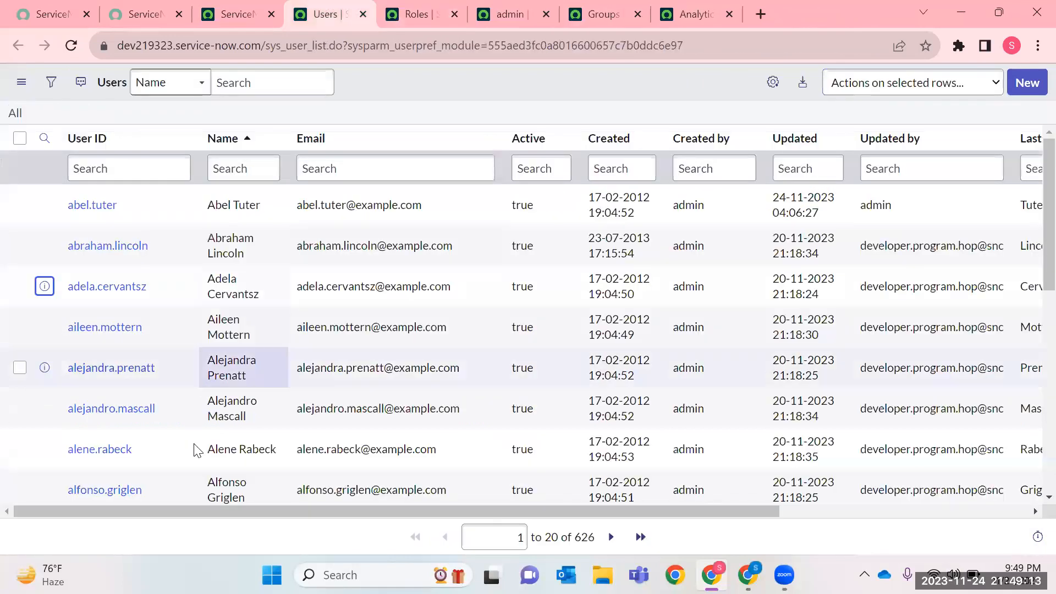
Open the sixth user's record in a new tab and browse the roles available for assignment in its role editor.
{"action": "scroll", "coordinate": [195, 450], "scroll_direction": "down", "scroll_amount": 2}
{"action": "middle_click", "coordinate": [138, 328]}
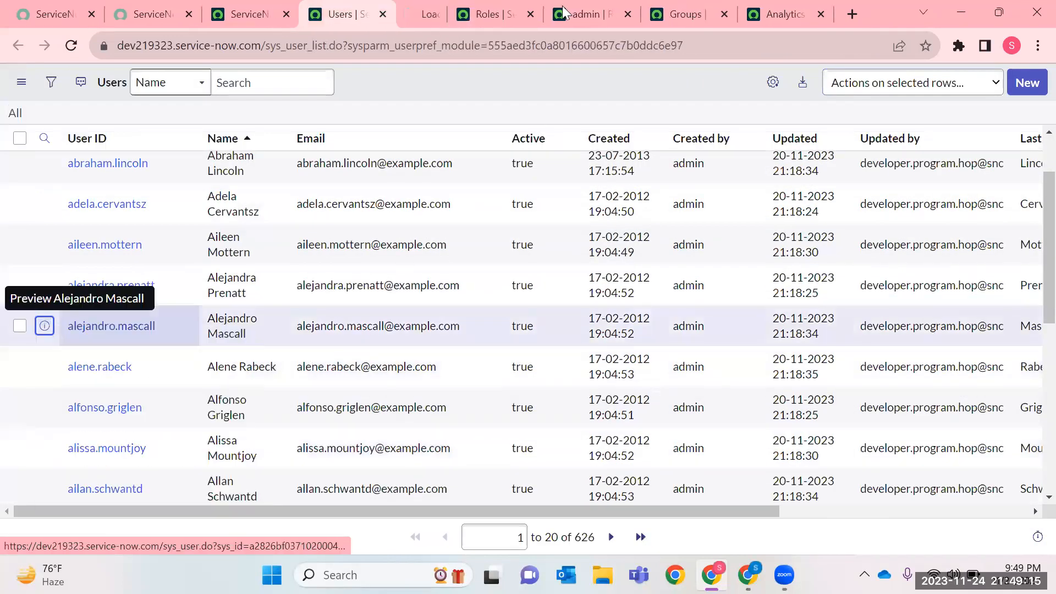
{"action": "left_click", "coordinate": [428, 13]}
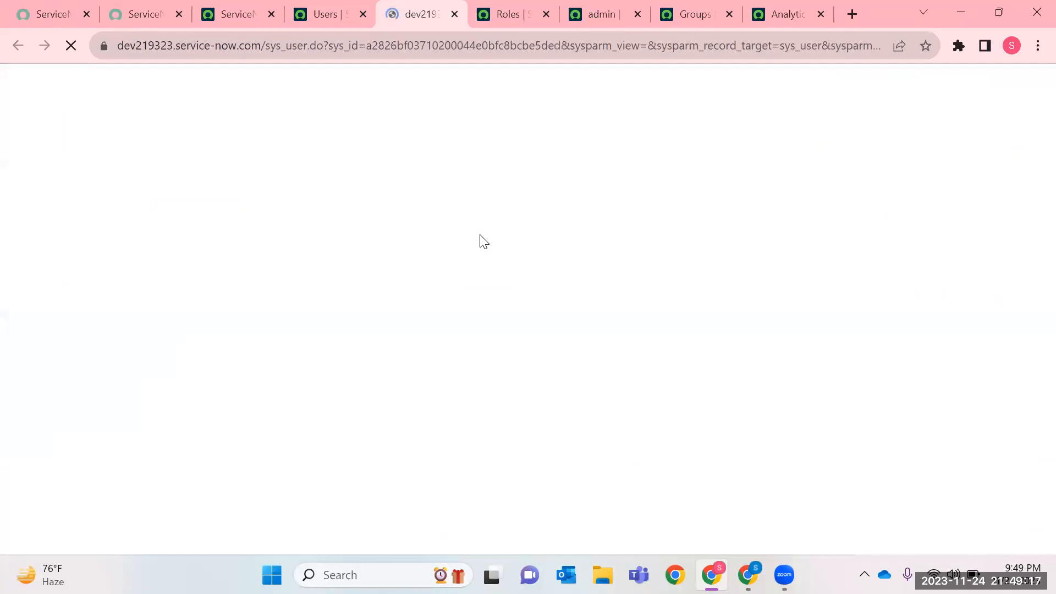
{"action": "scroll", "coordinate": [475, 394], "scroll_direction": "down", "scroll_amount": 5}
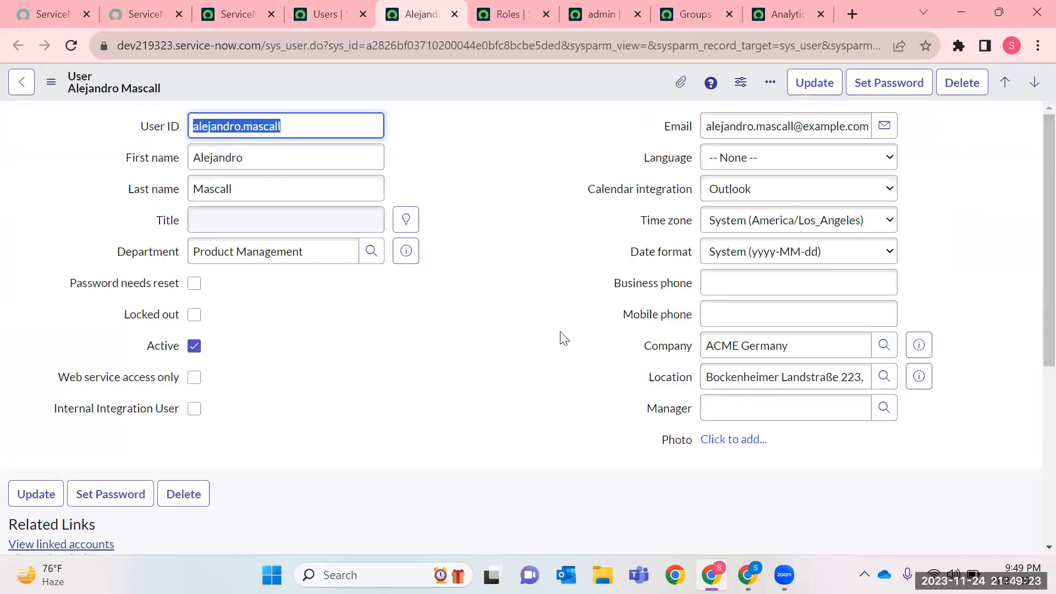
{"action": "scroll", "coordinate": [561, 337], "scroll_direction": "down", "scroll_amount": 5}
{"action": "left_click", "coordinate": [1001, 331]}
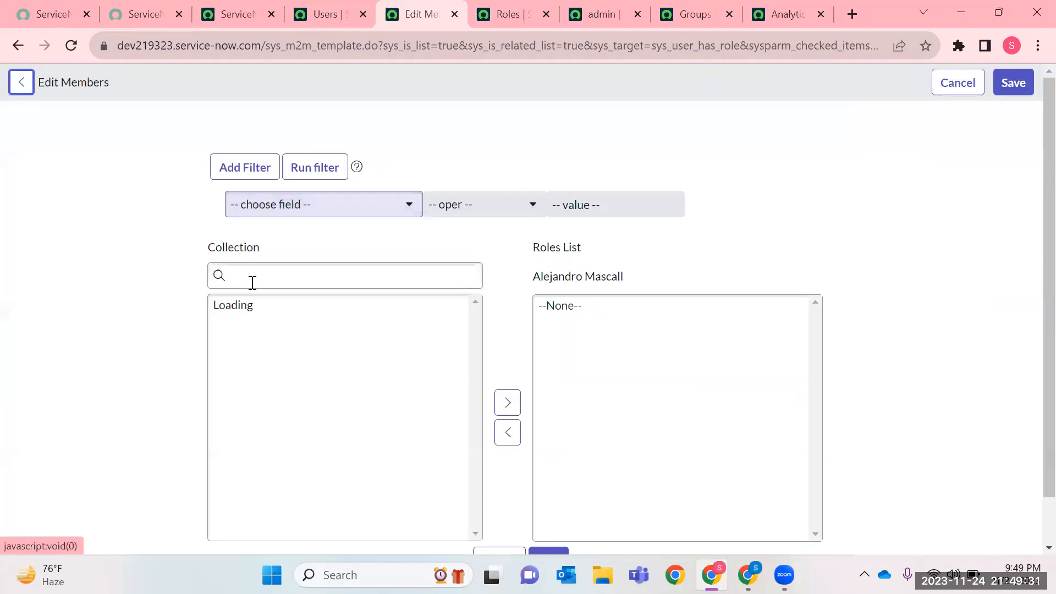
{"action": "left_click", "coordinate": [252, 281]}
{"action": "left_click", "coordinate": [238, 394]}
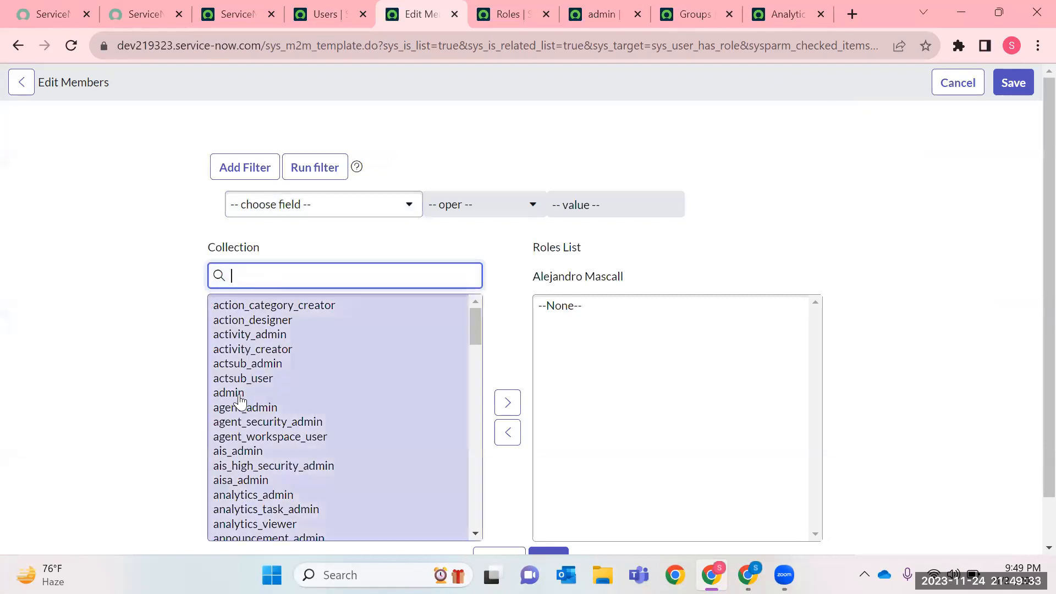
{"action": "scroll", "coordinate": [468, 468], "scroll_direction": "down", "scroll_amount": 6}
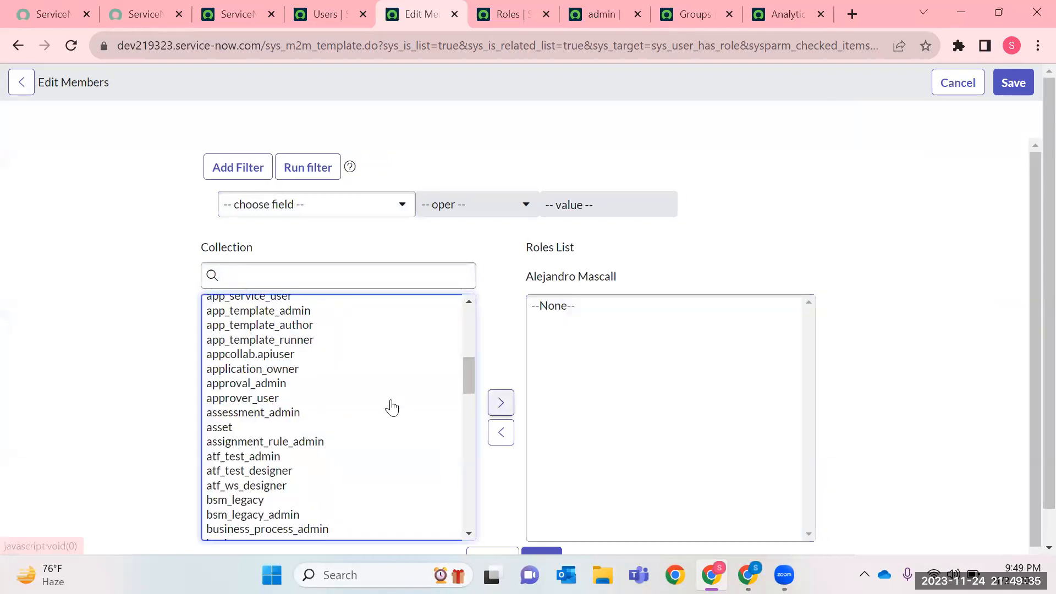
Reopen the sixth user's record from the Users list in a new tab and close the tabs no longer needed.
{"action": "left_click", "coordinate": [336, 12]}
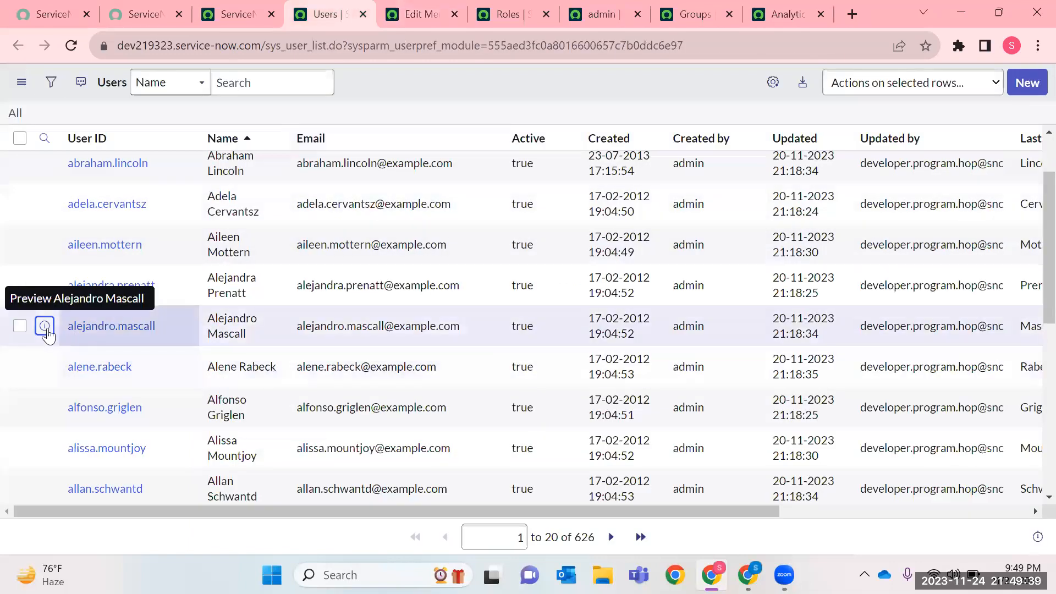
{"action": "right_click", "coordinate": [45, 327]}
{"action": "key", "text": "Return"}
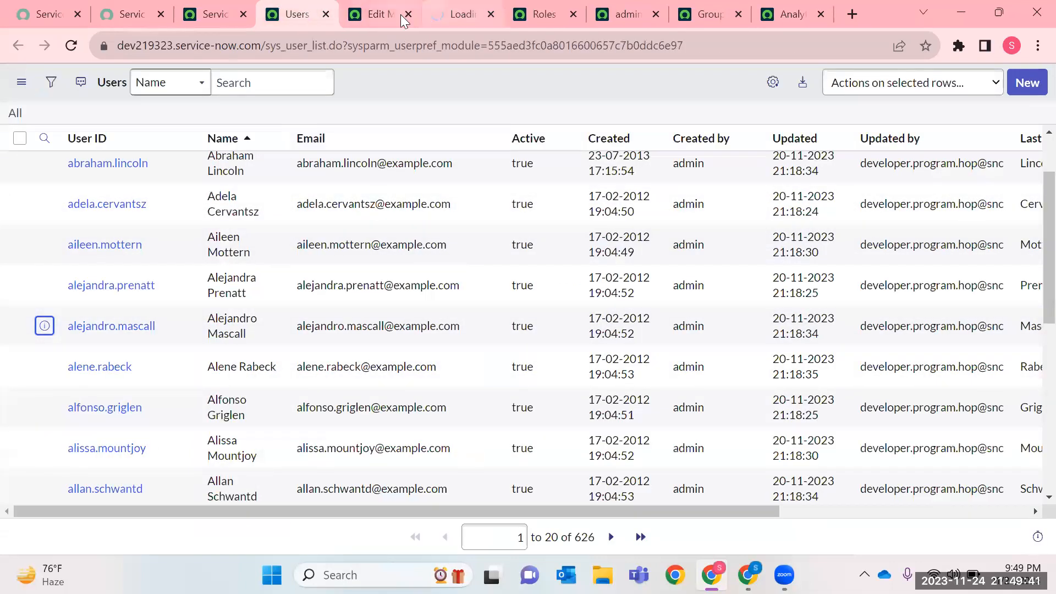
{"action": "left_click", "coordinate": [491, 15]}
{"action": "left_click", "coordinate": [490, 15]}
{"action": "left_click", "coordinate": [490, 15]}
{"action": "left_click", "coordinate": [732, 9]}
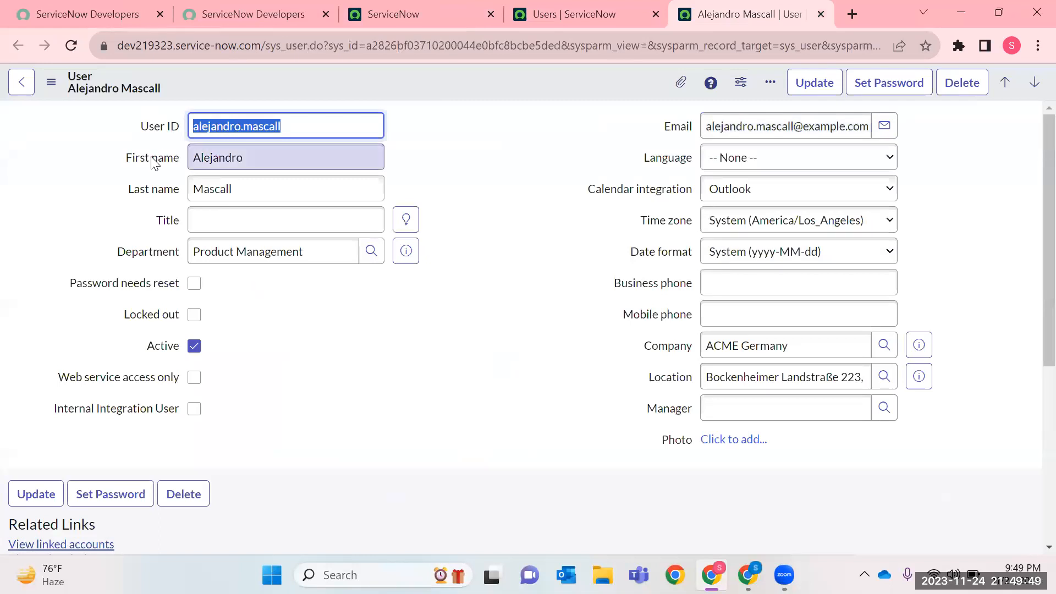
Set the user's title to IT Technician, language to English and date format to dd.MM.yyyy.
{"action": "left_click", "coordinate": [406, 220]}
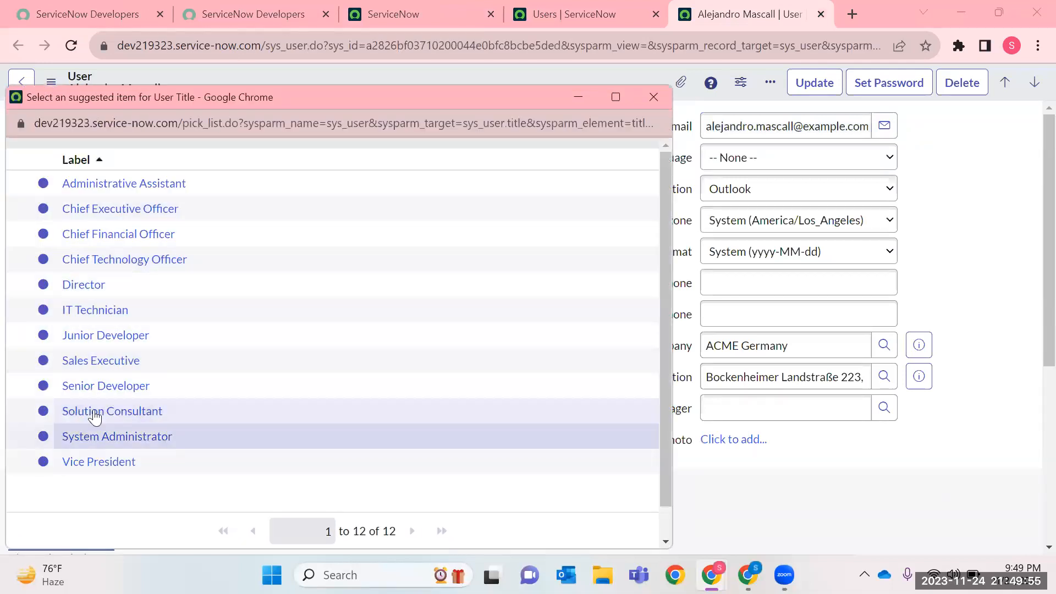
{"action": "left_click", "coordinate": [110, 310]}
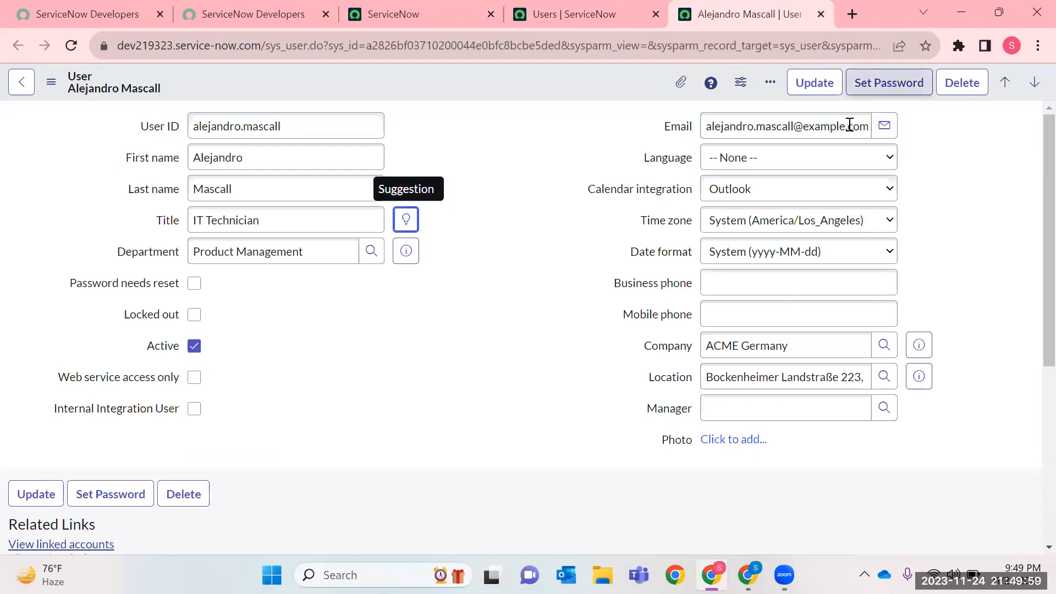
{"action": "triple_click", "coordinate": [797, 120]}
{"action": "left_click", "coordinate": [736, 164]}
{"action": "left_click", "coordinate": [738, 191]}
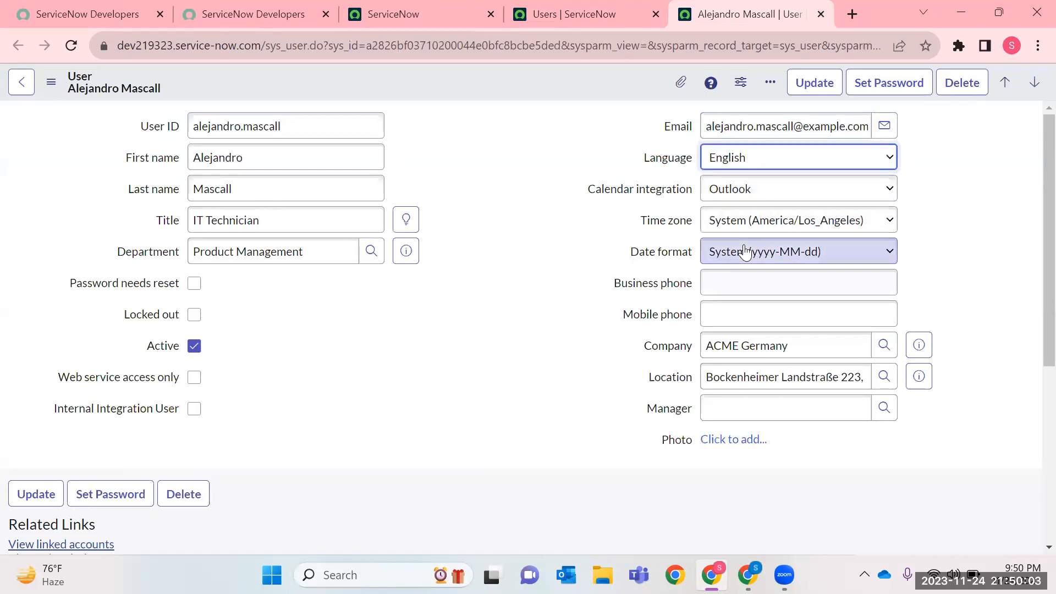
{"action": "left_click", "coordinate": [721, 250]}
{"action": "left_click", "coordinate": [723, 331]}
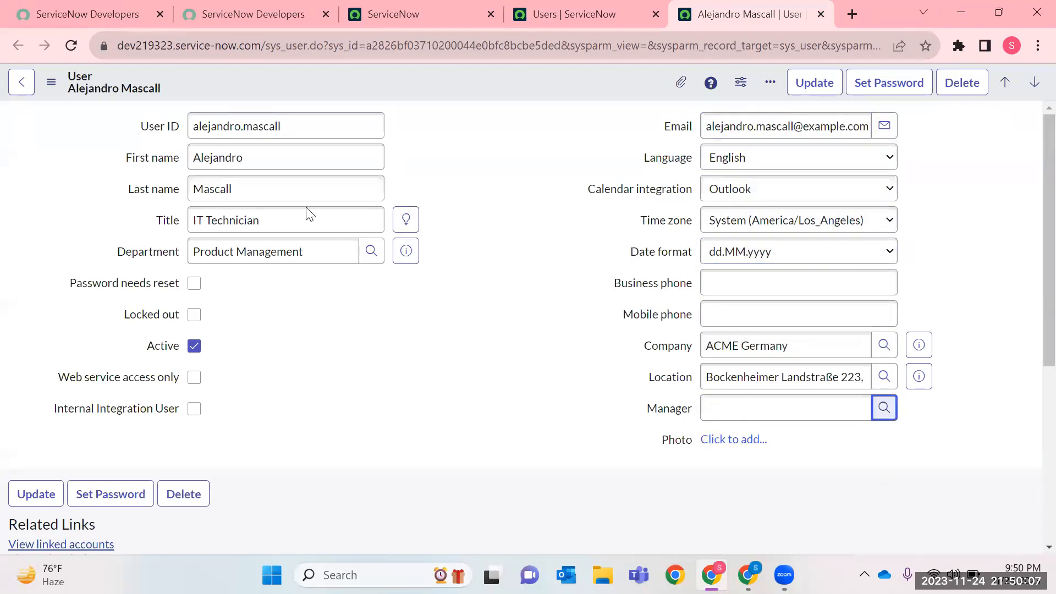
Assign the first listed user as the manager and save the user record while staying on the form.
{"action": "left_click", "coordinate": [884, 408]}
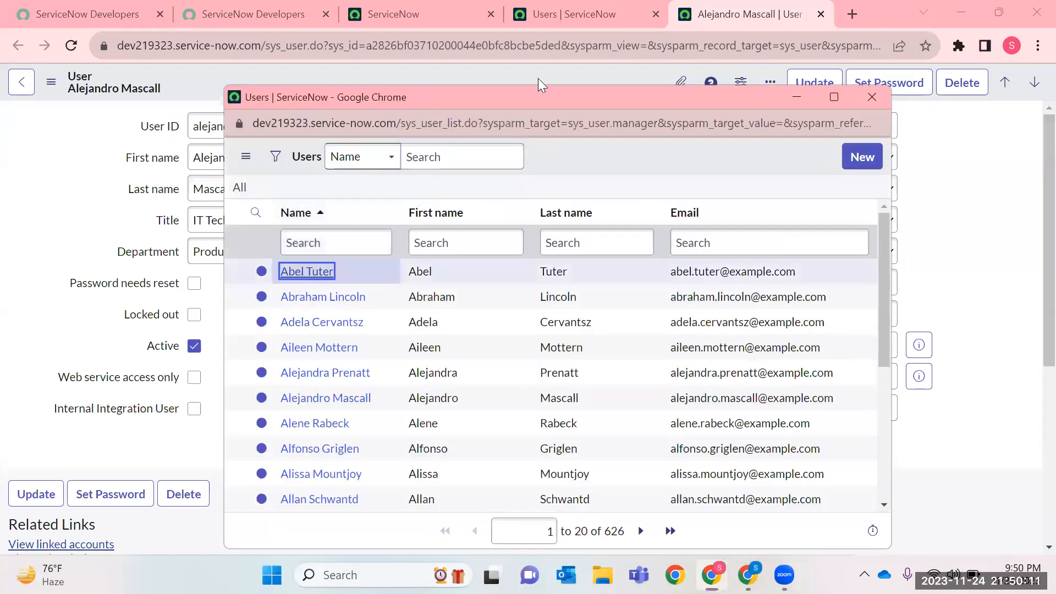
{"action": "key", "text": "Return"}
{"action": "right_click", "coordinate": [561, 99]}
{"action": "left_click", "coordinate": [566, 90]}
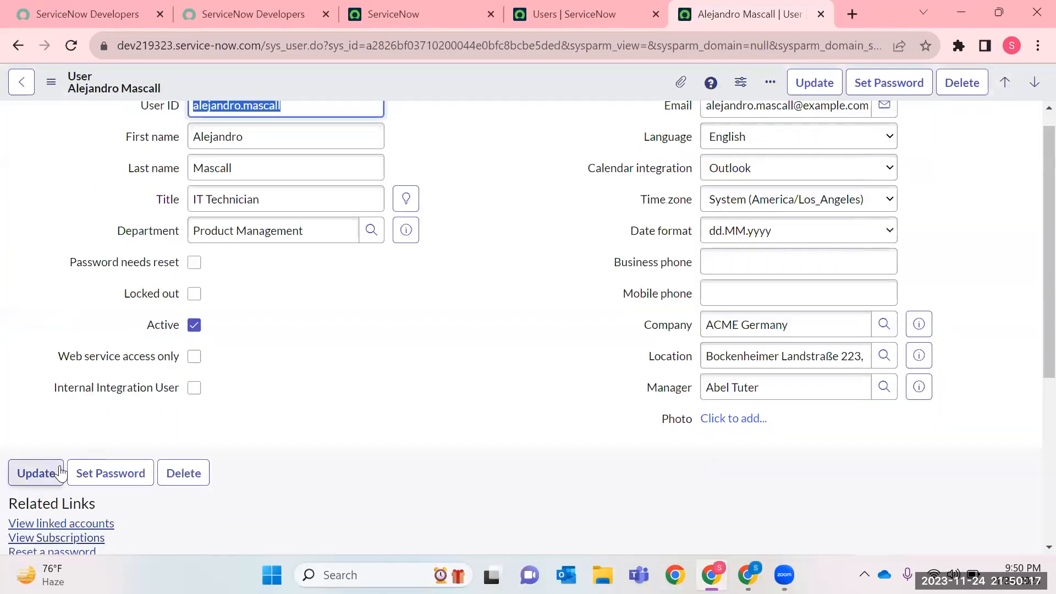
Examine the user record's Related Links and its Entitled Custom Tables and Roles related lists.
{"action": "scroll", "coordinate": [488, 279], "scroll_direction": "down", "scroll_amount": 5}
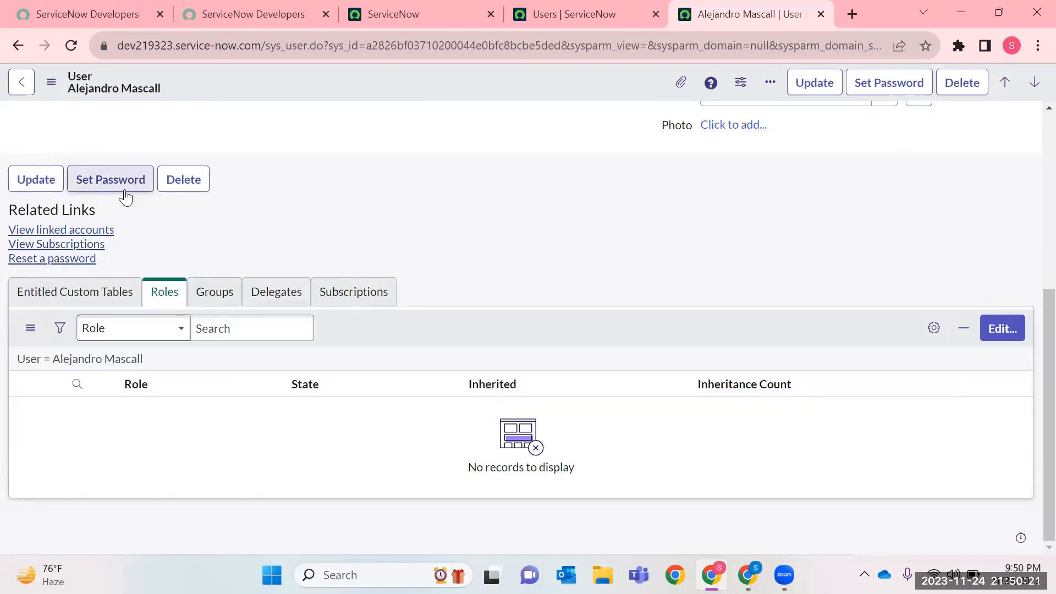
{"action": "left_click_drag", "start_coordinate": [93, 211], "coordinate": [4, 213]}
{"action": "left_click_drag", "start_coordinate": [139, 235], "coordinate": [4, 237]}
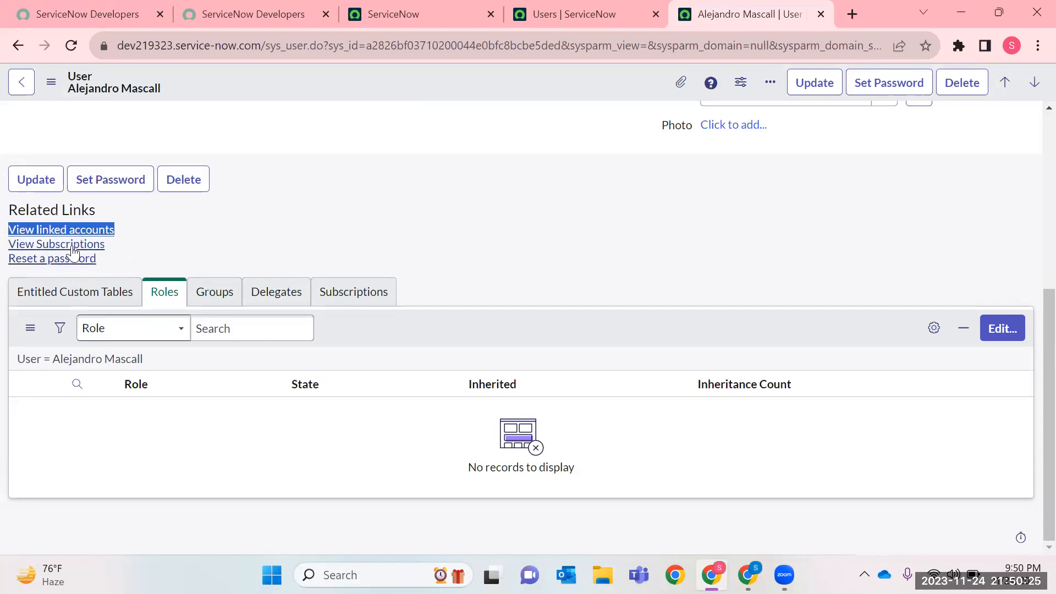
{"action": "left_click_drag", "start_coordinate": [111, 248], "coordinate": [5, 245]}
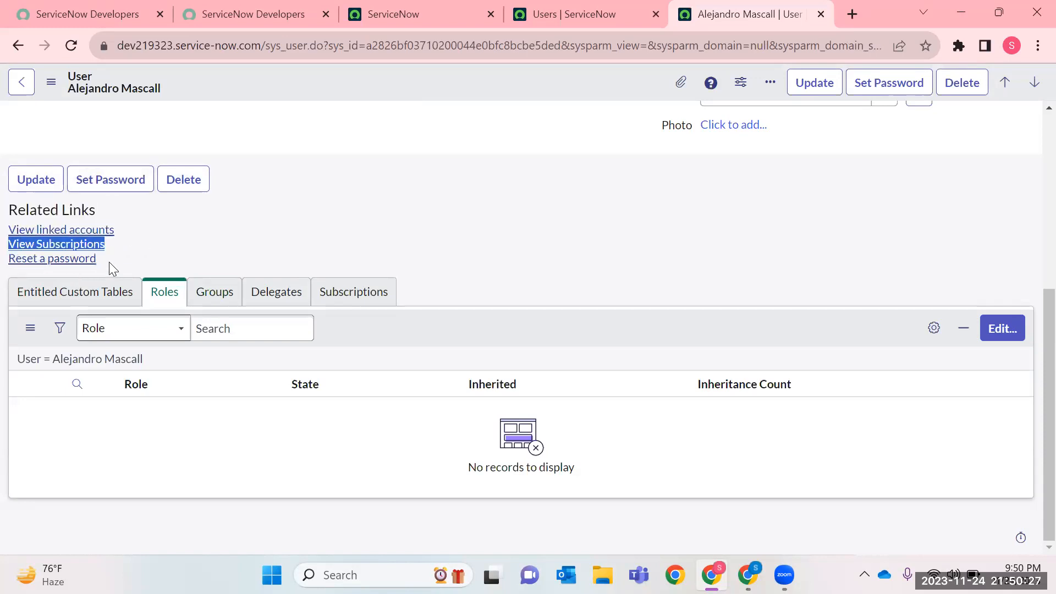
{"action": "left_click_drag", "start_coordinate": [112, 268], "coordinate": [3, 267]}
{"action": "left_click", "coordinate": [243, 240]}
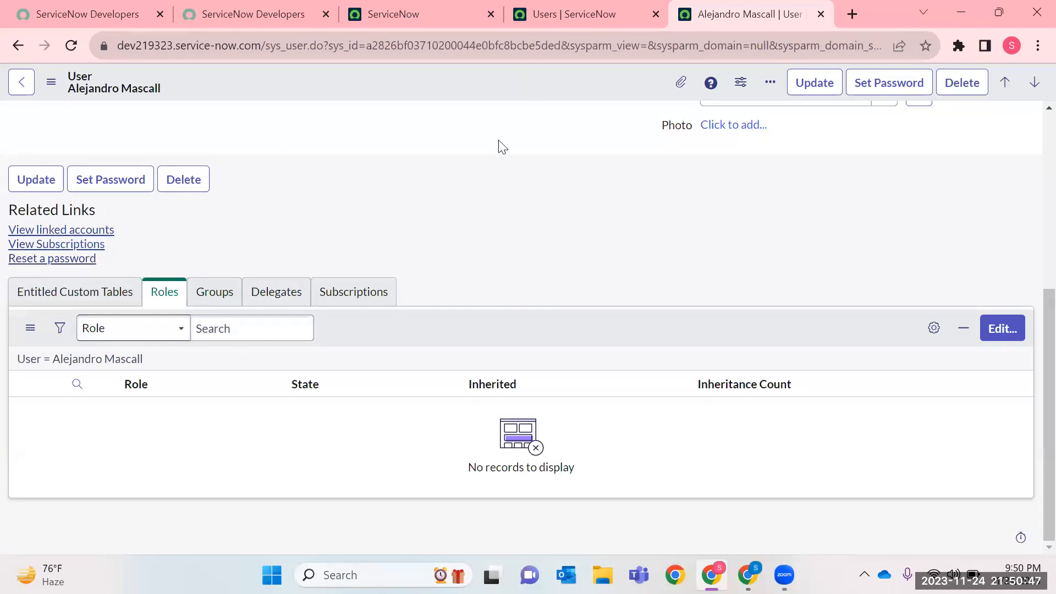
{"action": "left_click", "coordinate": [77, 292]}
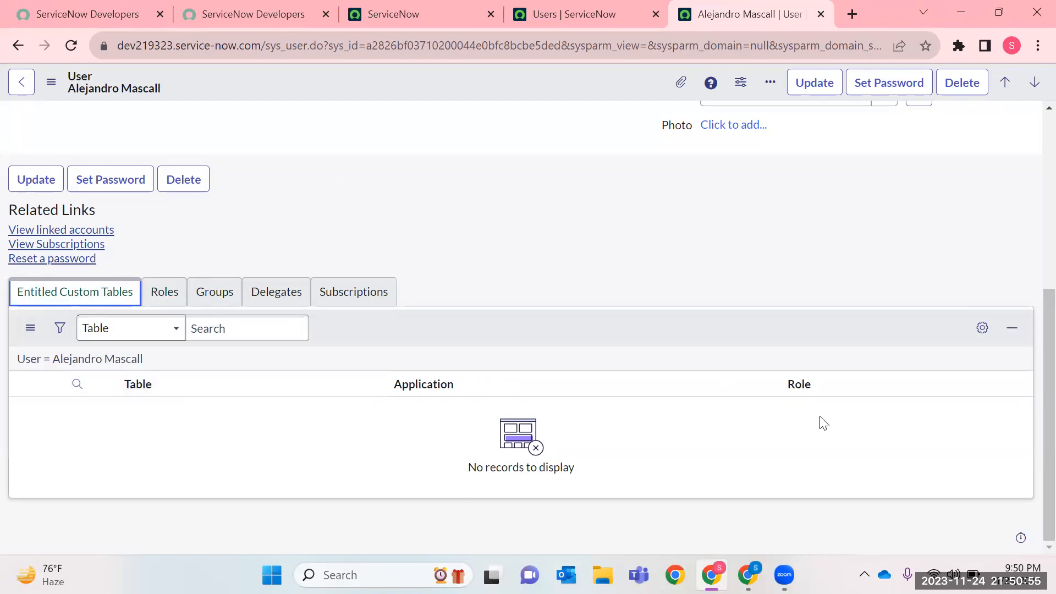
{"action": "left_click", "coordinate": [165, 291]}
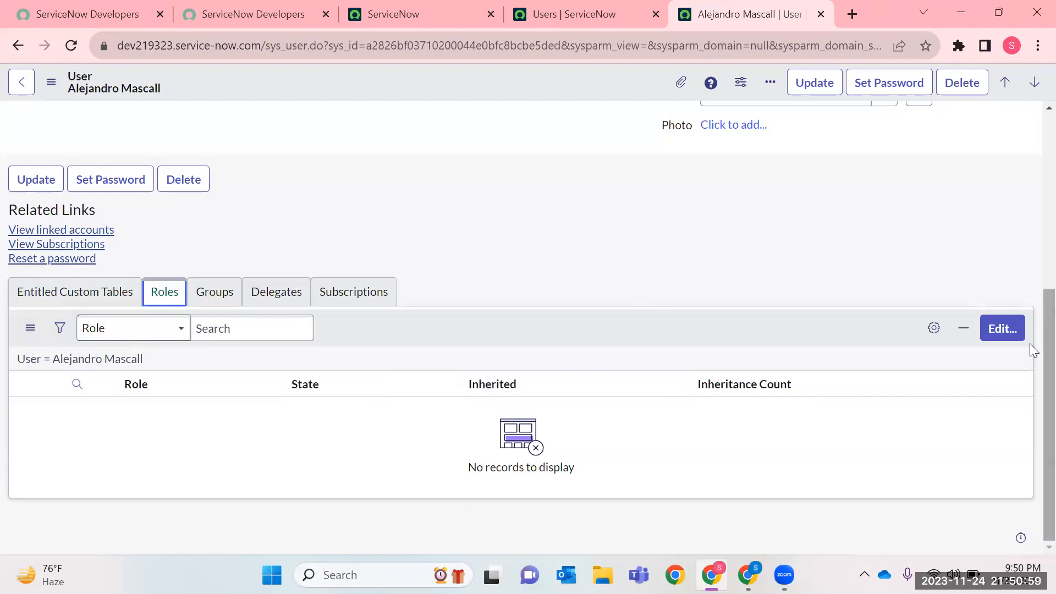
Open the user's role assignments for editing and examine the available roles, from activity_creator to analytics_admin.
{"action": "left_click", "coordinate": [1002, 330]}
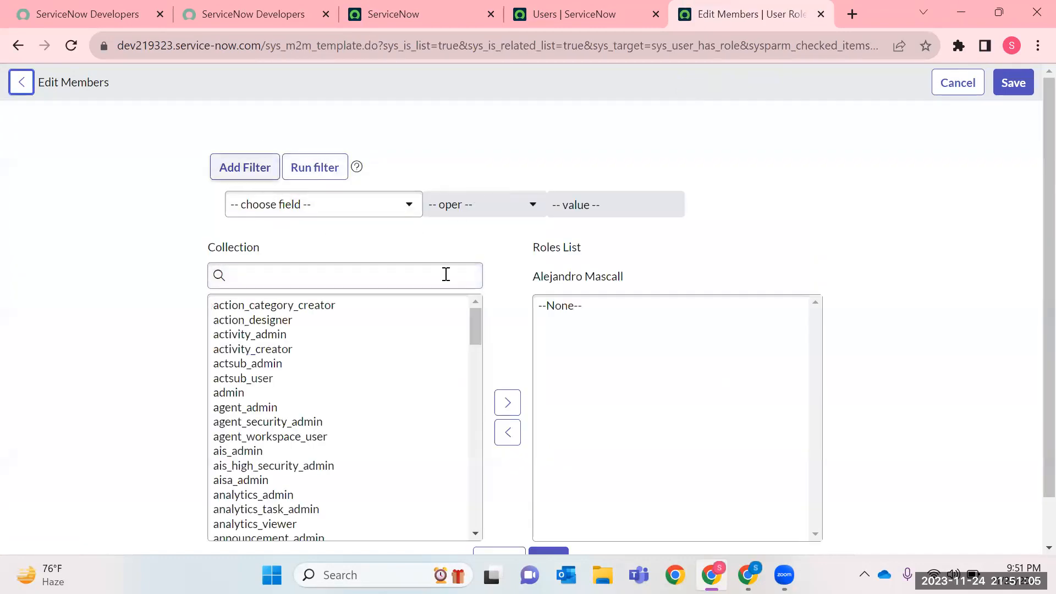
{"action": "scroll", "coordinate": [434, 243], "scroll_direction": "down", "scroll_amount": 1}
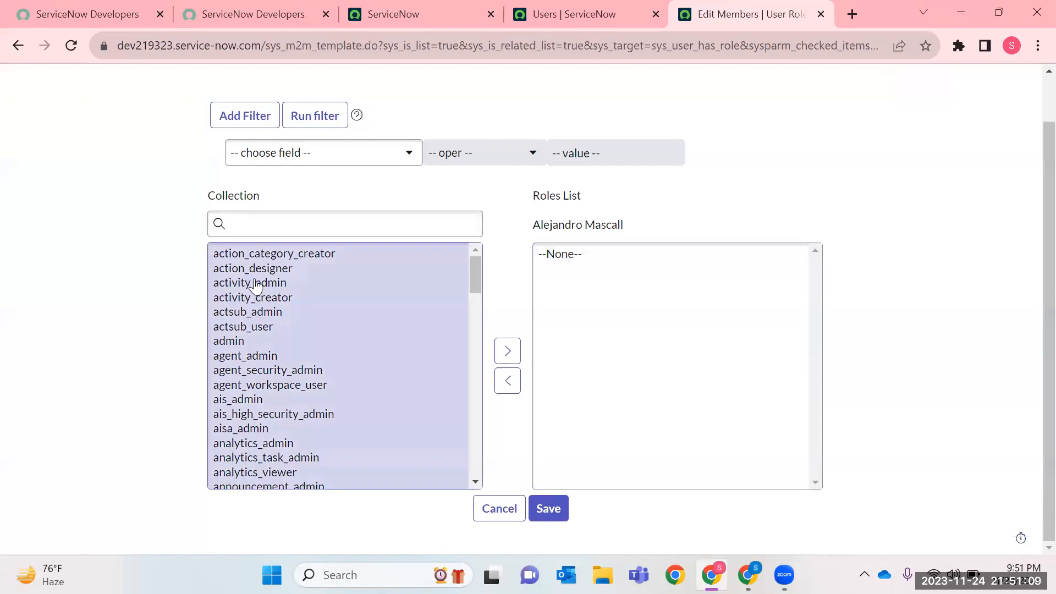
{"action": "left_click", "coordinate": [246, 329]}
{"action": "key", "text": "Down"}
{"action": "key", "text": "Down"}
{"action": "key", "text": "Down"}
{"action": "key", "text": "Down"}
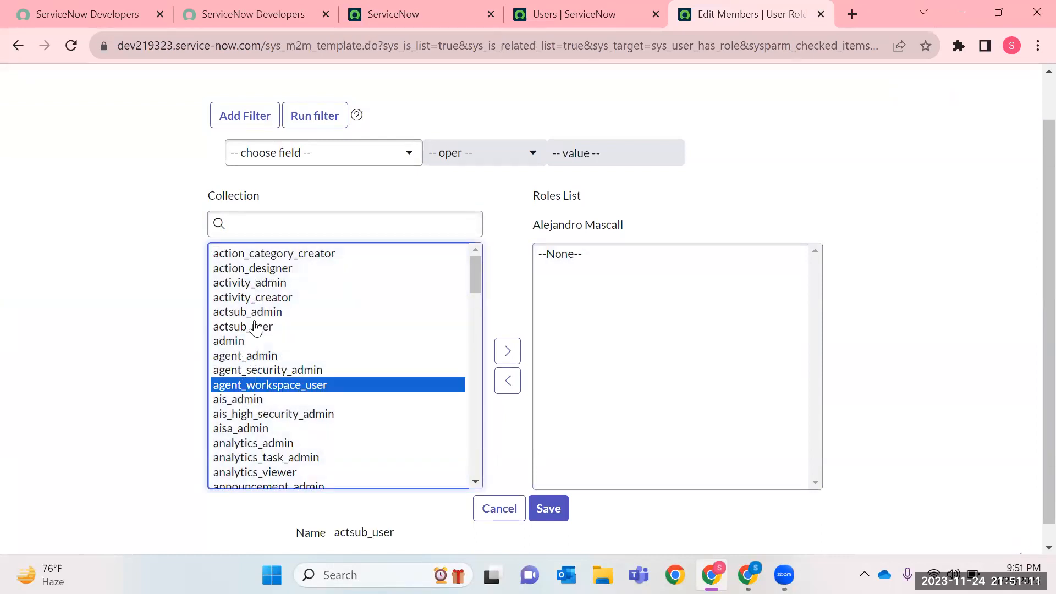
{"action": "left_click", "coordinate": [250, 300]}
{"action": "key", "text": "Down"}
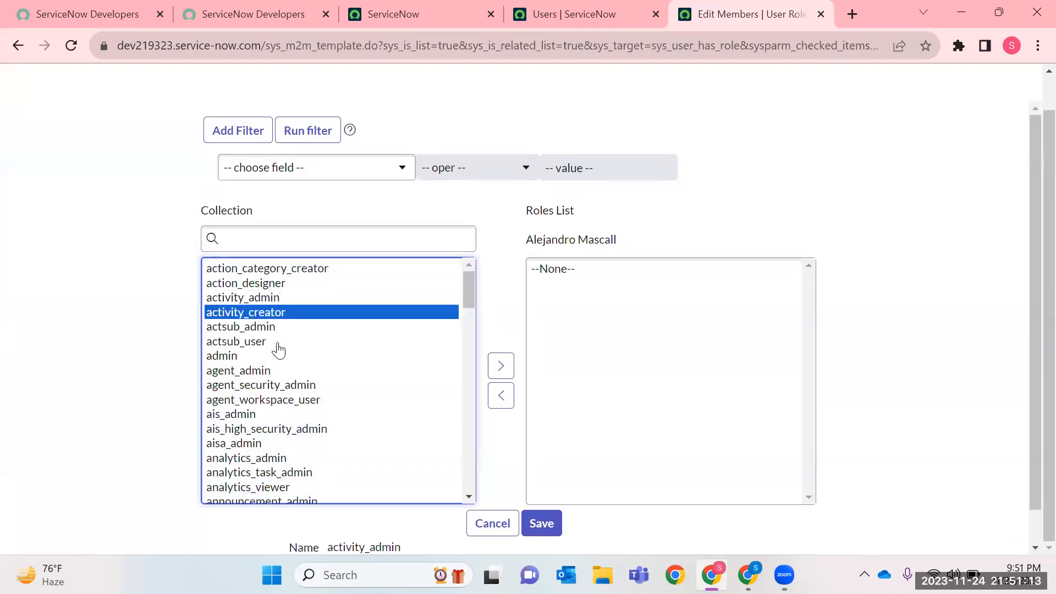
{"action": "left_click", "coordinate": [230, 357]}
{"action": "left_click", "coordinate": [234, 371]}
{"action": "left_click", "coordinate": [234, 416]}
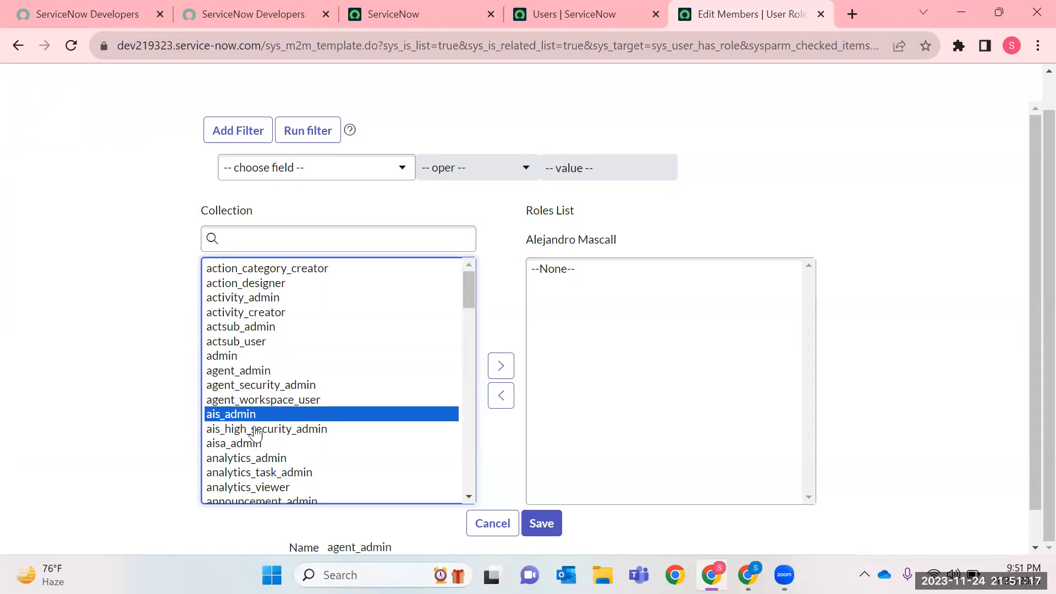
{"action": "left_click", "coordinate": [248, 459]}
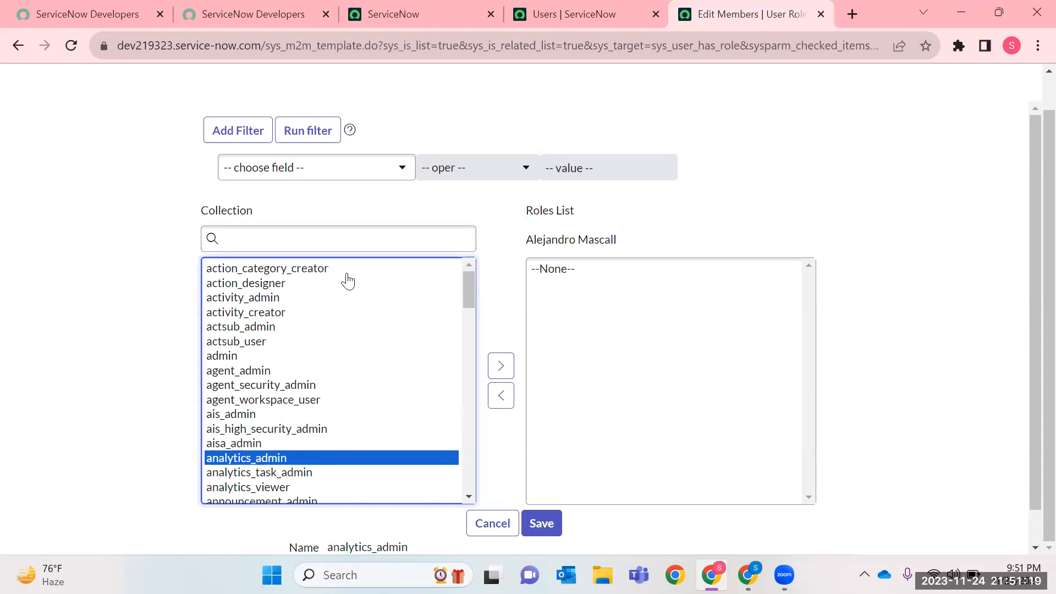
Look through the approval and application roles in the collection and add the asset role to the user's Roles List.
{"action": "scroll", "coordinate": [387, 364], "scroll_direction": "down", "scroll_amount": 5}
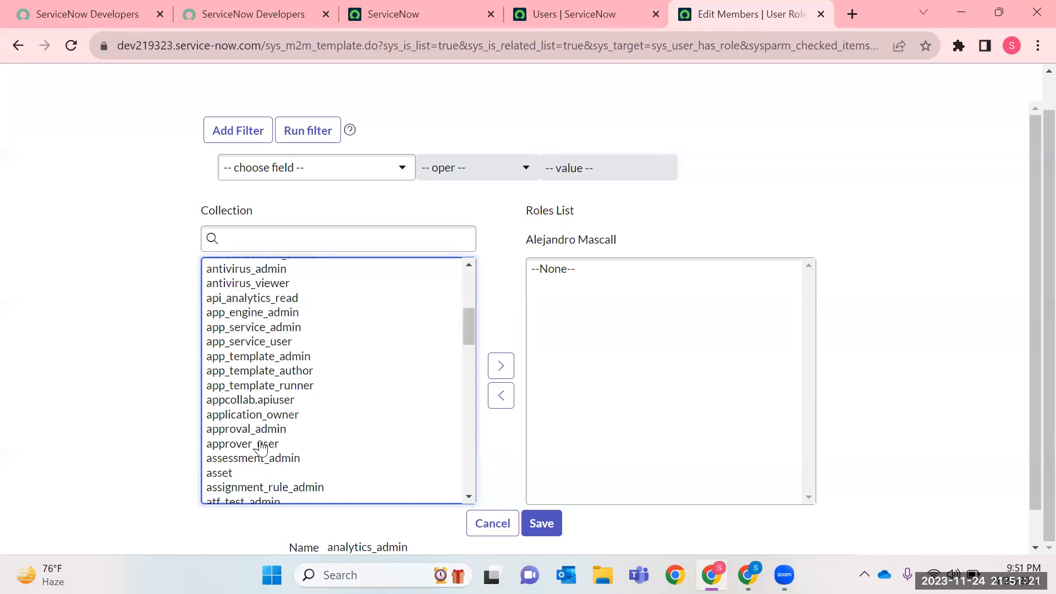
{"action": "left_click", "coordinate": [258, 430]}
{"action": "left_click", "coordinate": [263, 447]}
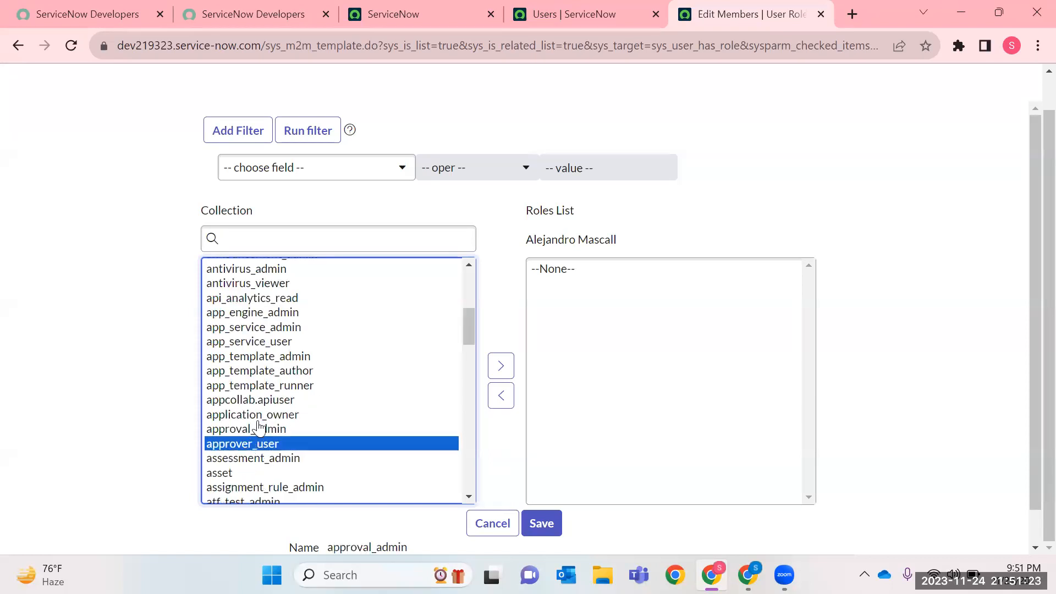
{"action": "left_click", "coordinate": [269, 357]}
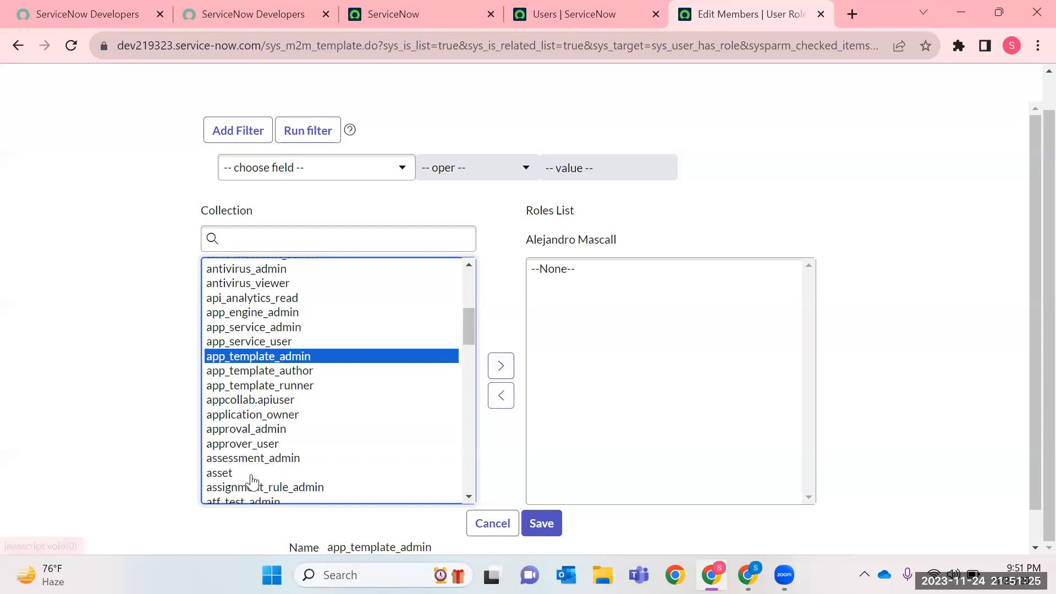
{"action": "left_click", "coordinate": [229, 475]}
{"action": "left_click", "coordinate": [501, 366]}
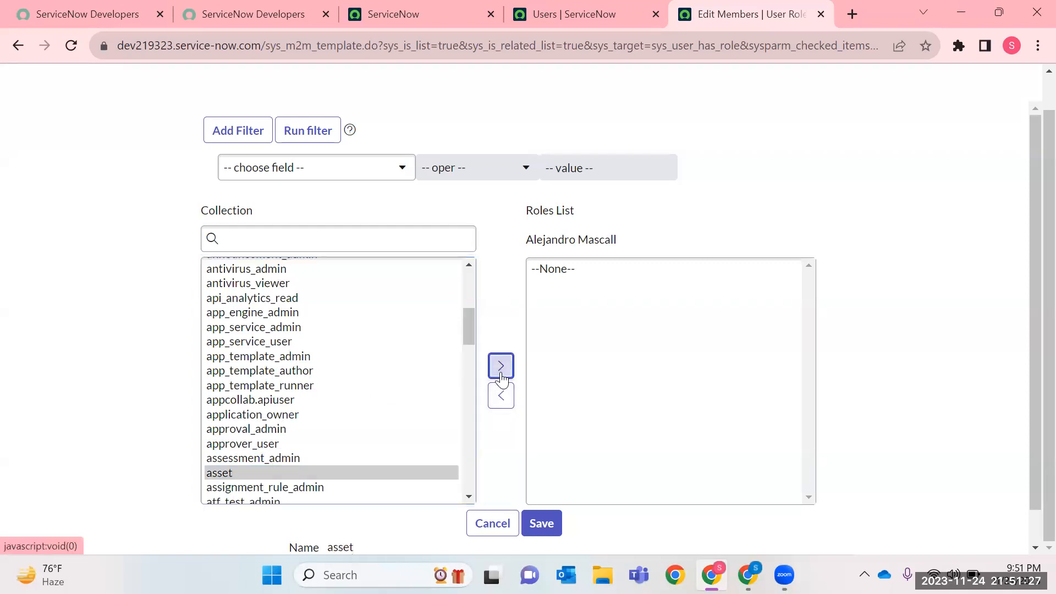
{"action": "scroll", "coordinate": [361, 311], "scroll_direction": "up", "scroll_amount": 5}
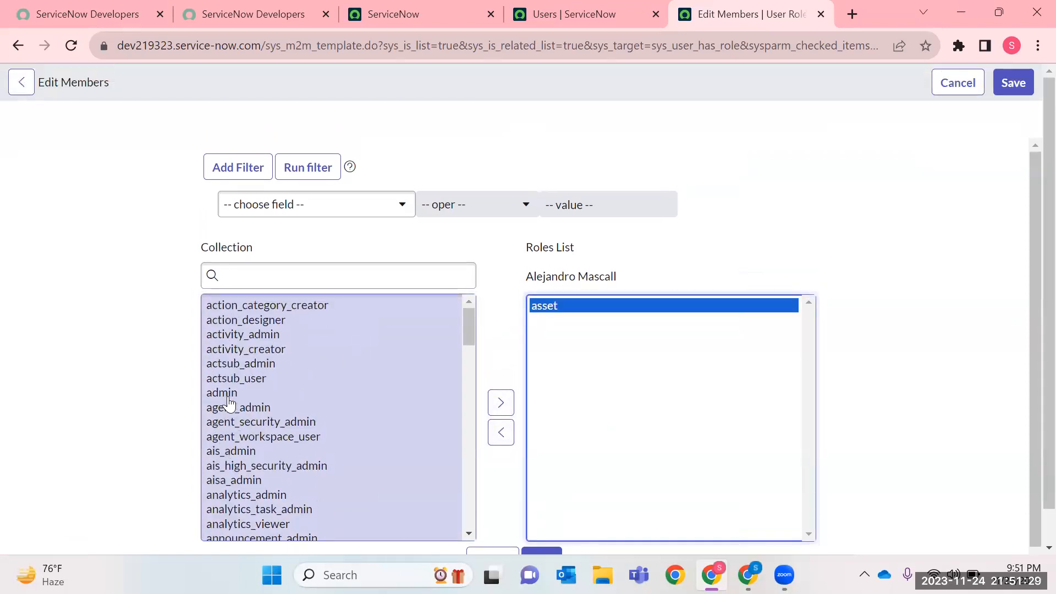
{"action": "left_click", "coordinate": [229, 396]}
{"action": "left_click", "coordinate": [374, 208]}
{"action": "type", "text": "admin"}
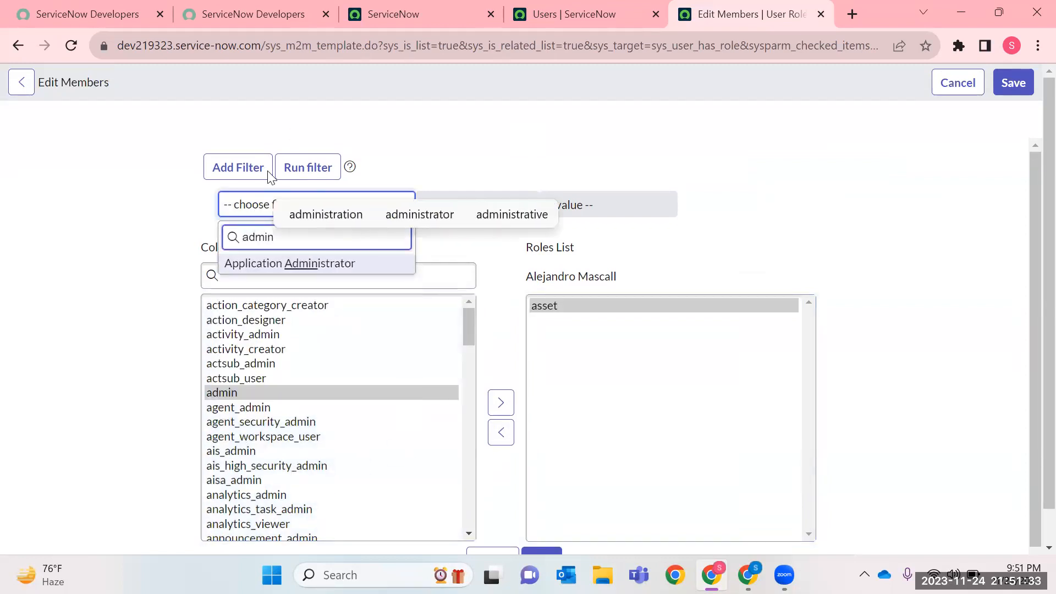
{"action": "left_click", "coordinate": [270, 264]}
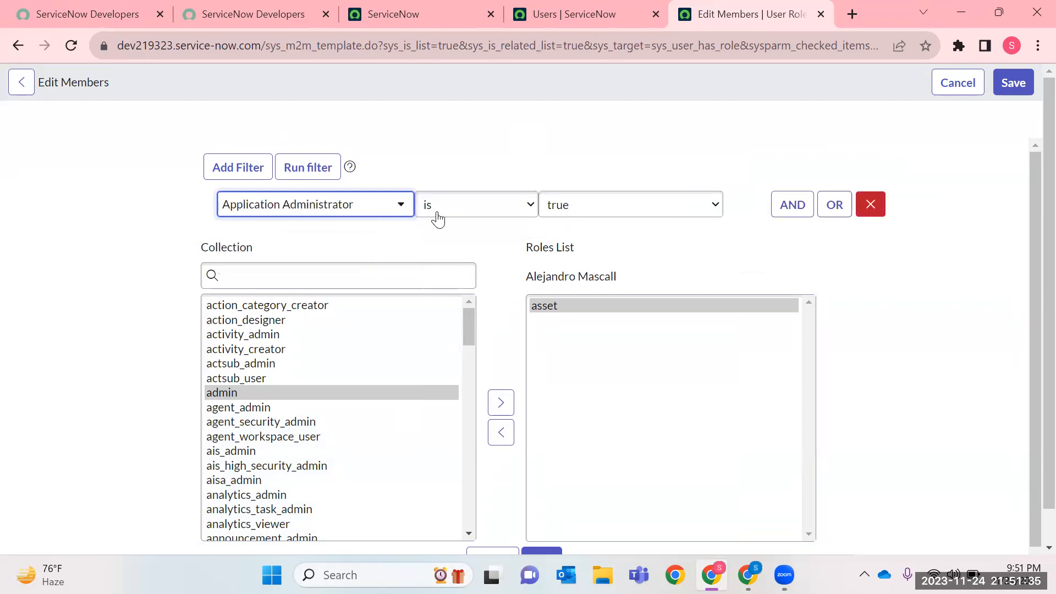
{"action": "left_click", "coordinate": [350, 221]}
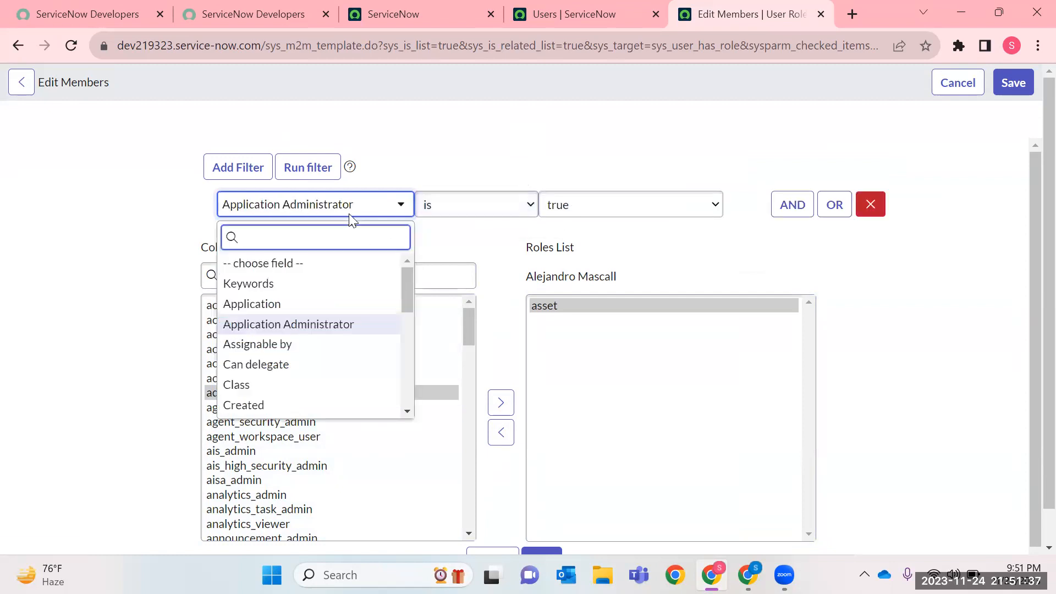
{"action": "type", "text": "admi"}
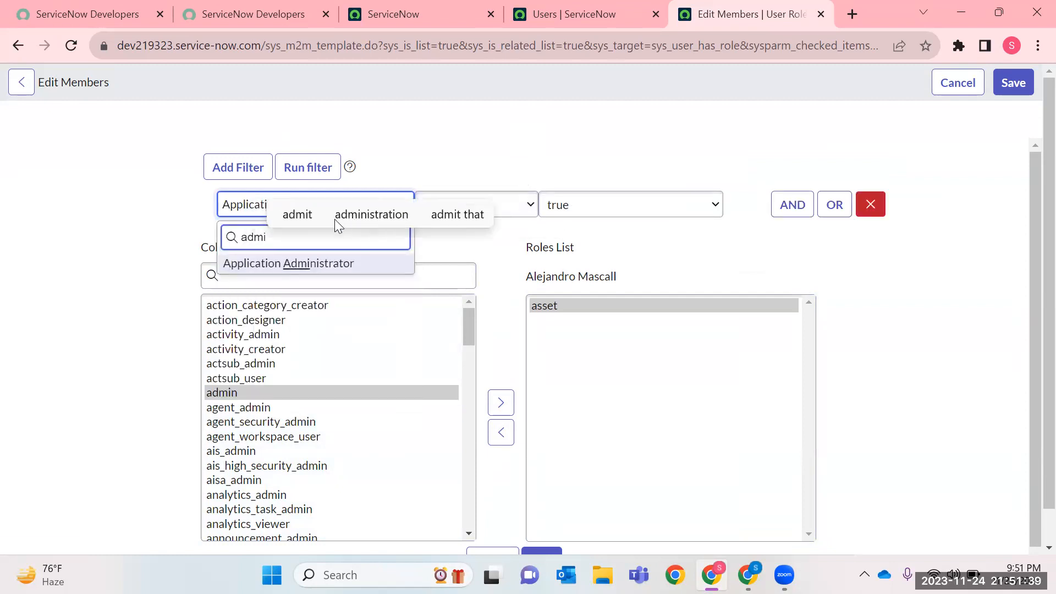
{"action": "left_click", "coordinate": [520, 170]}
{"action": "left_click", "coordinate": [870, 204]}
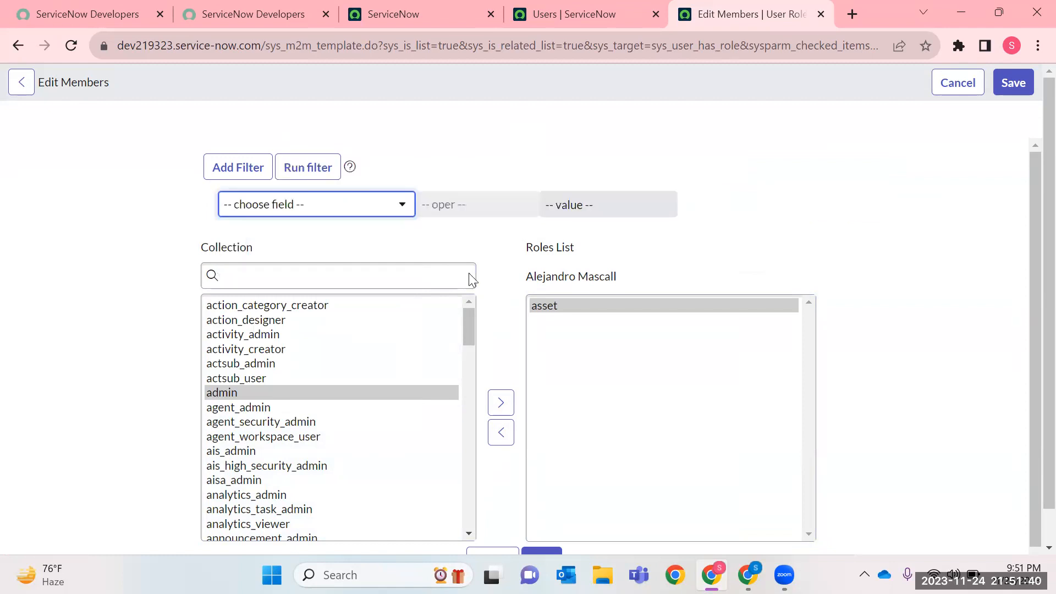
Filter the available roles with the single condition Includes roles is admin and run the filter.
{"action": "left_click", "coordinate": [354, 215]}
{"action": "type", "text": "role"}
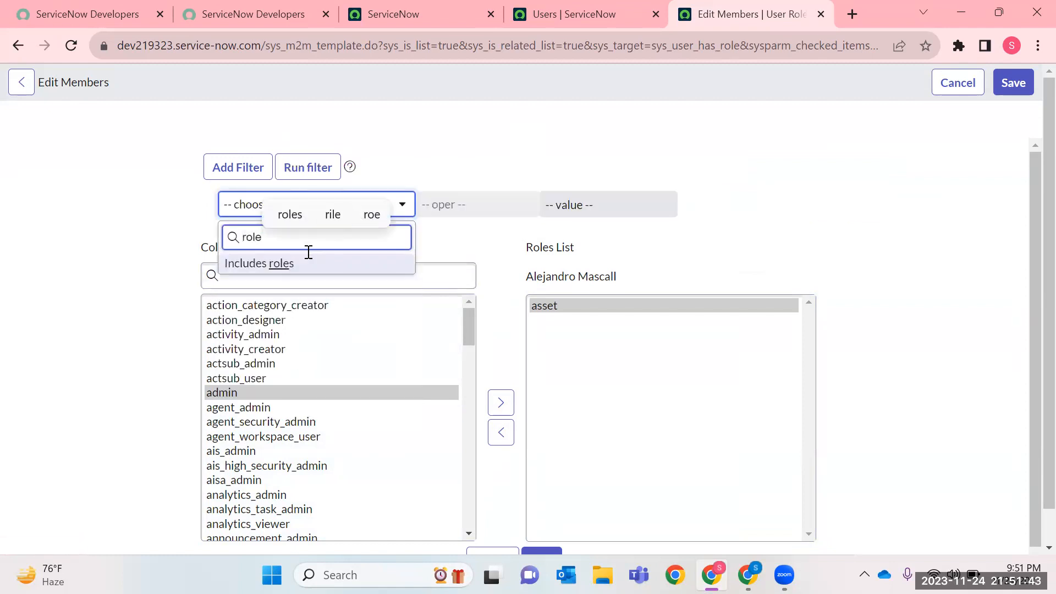
{"action": "left_click", "coordinate": [290, 266]}
{"action": "left_click", "coordinate": [505, 205]}
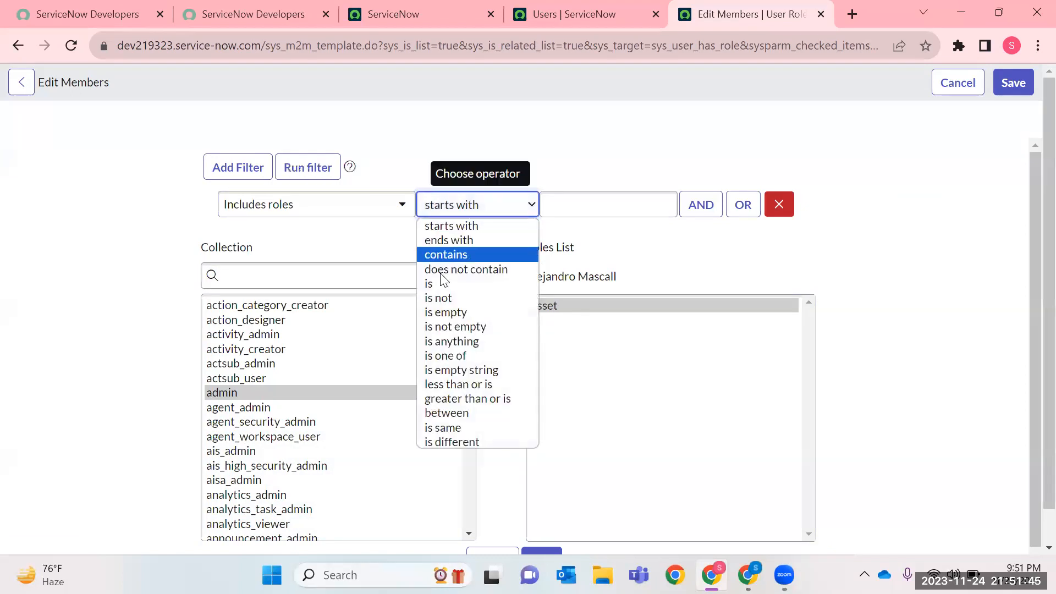
{"action": "left_click", "coordinate": [435, 281]}
{"action": "left_click", "coordinate": [570, 214]}
{"action": "type", "text": "ad"}
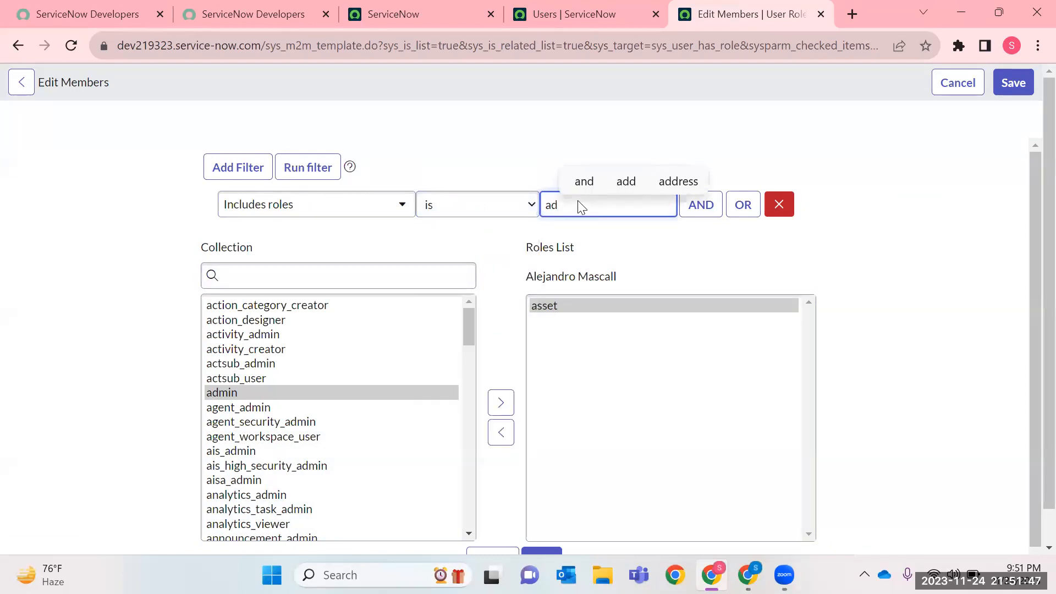
{"action": "type", "text": "min"}
{"action": "left_click", "coordinate": [251, 179]}
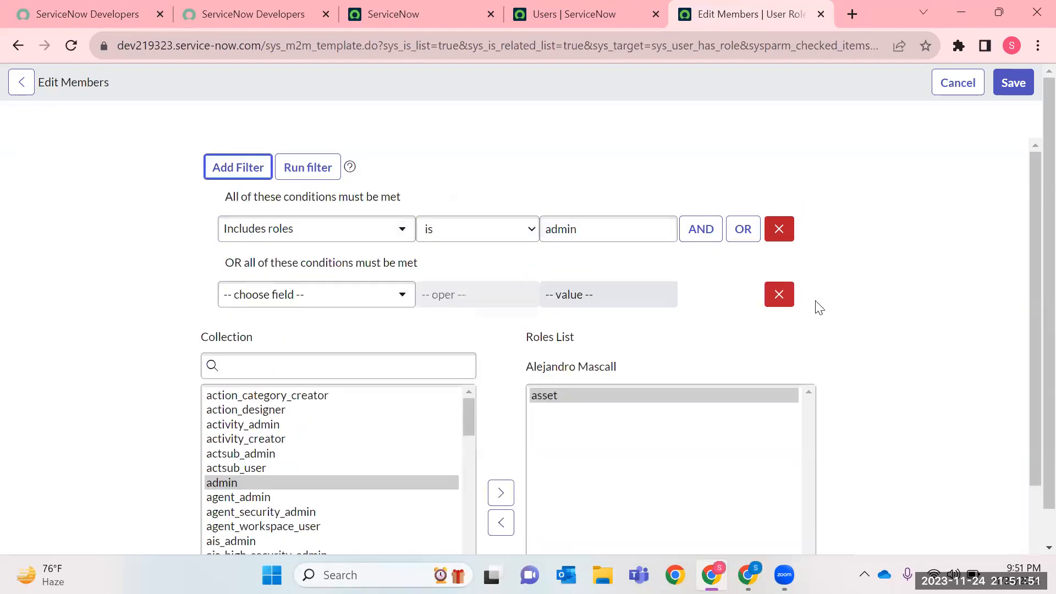
{"action": "left_click", "coordinate": [778, 293]}
{"action": "left_click", "coordinate": [297, 172]}
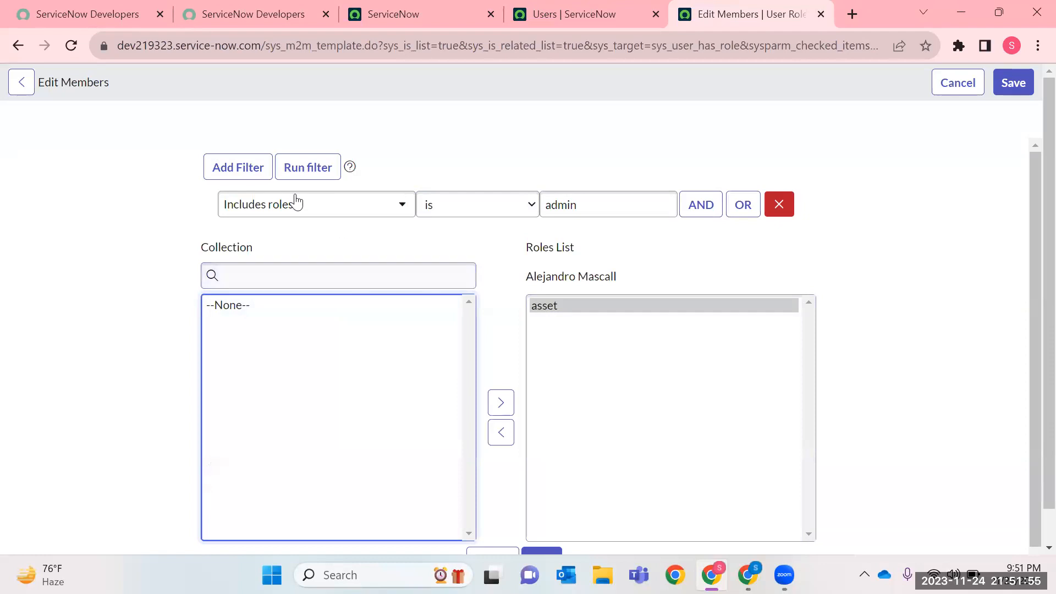
Change the filter condition to Name is system admin and run the filter on the available roles.
{"action": "left_click", "coordinate": [297, 204]}
{"action": "scroll", "coordinate": [248, 281], "scroll_direction": "up", "scroll_amount": 3}
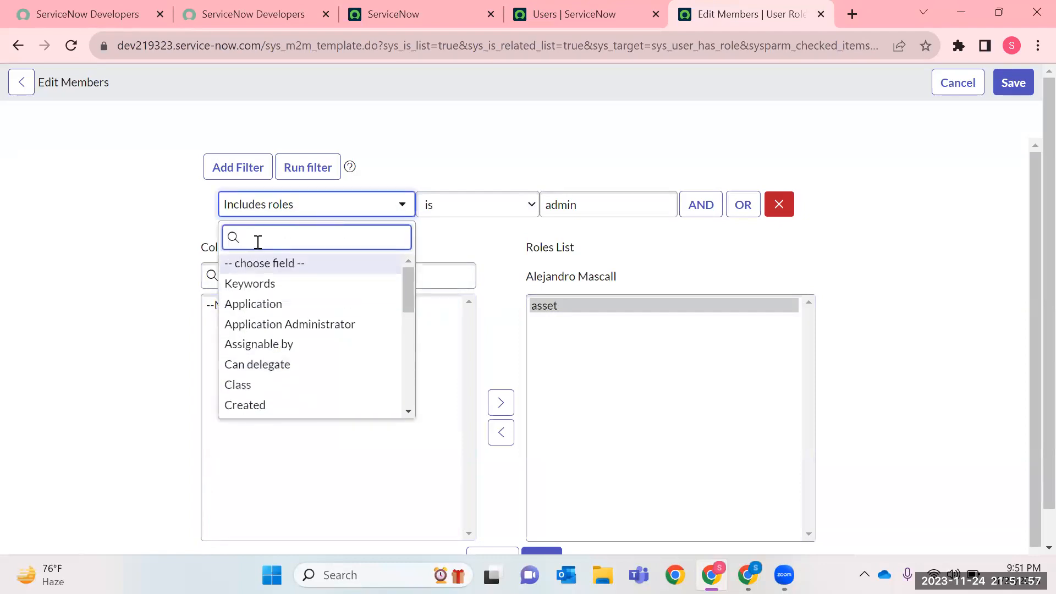
{"action": "type", "text": "name"}
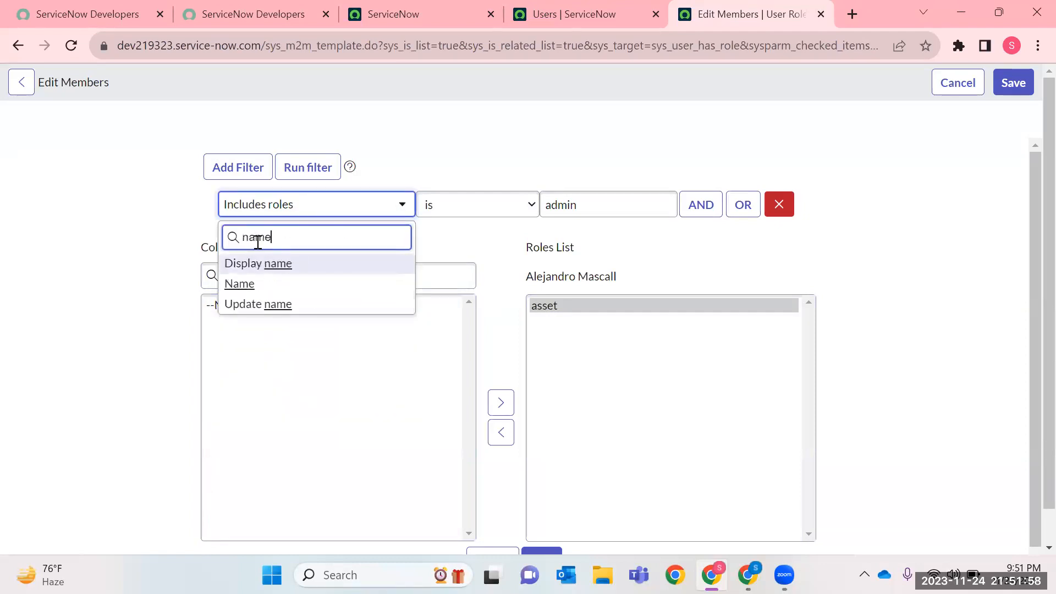
{"action": "left_click", "coordinate": [241, 285]}
{"action": "left_click", "coordinate": [478, 204]}
{"action": "left_click", "coordinate": [437, 282]}
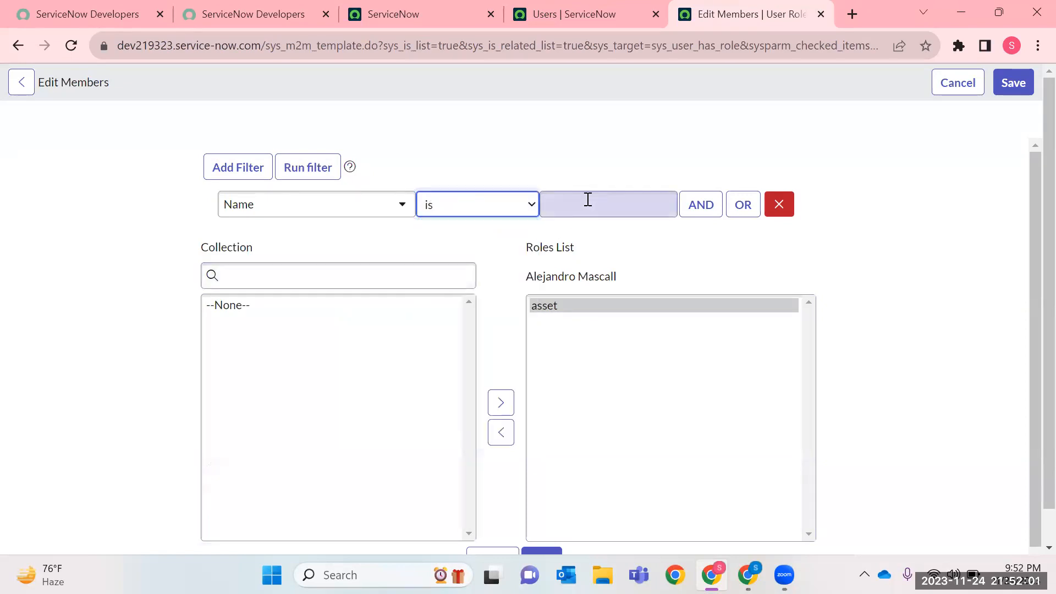
{"action": "left_click", "coordinate": [587, 205]}
{"action": "type", "text": "system"}
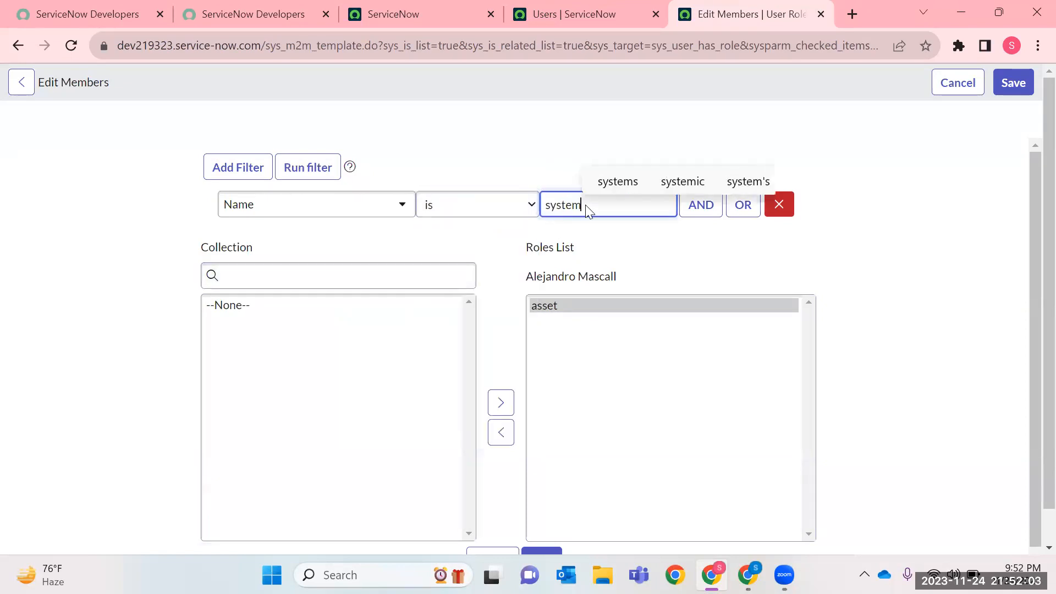
{"action": "type", "text": " admin"}
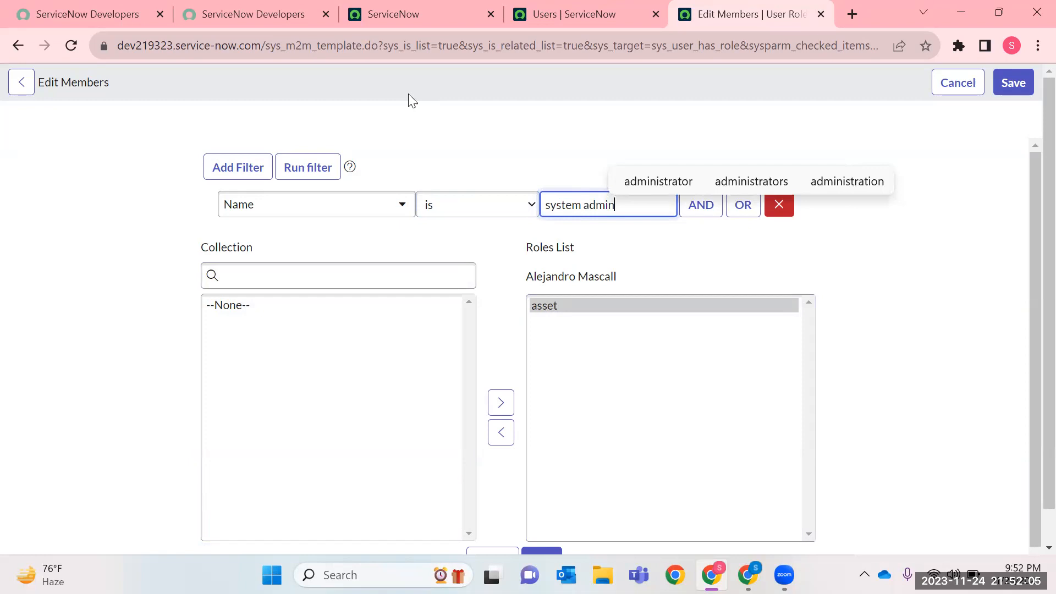
{"action": "left_click", "coordinate": [307, 167]}
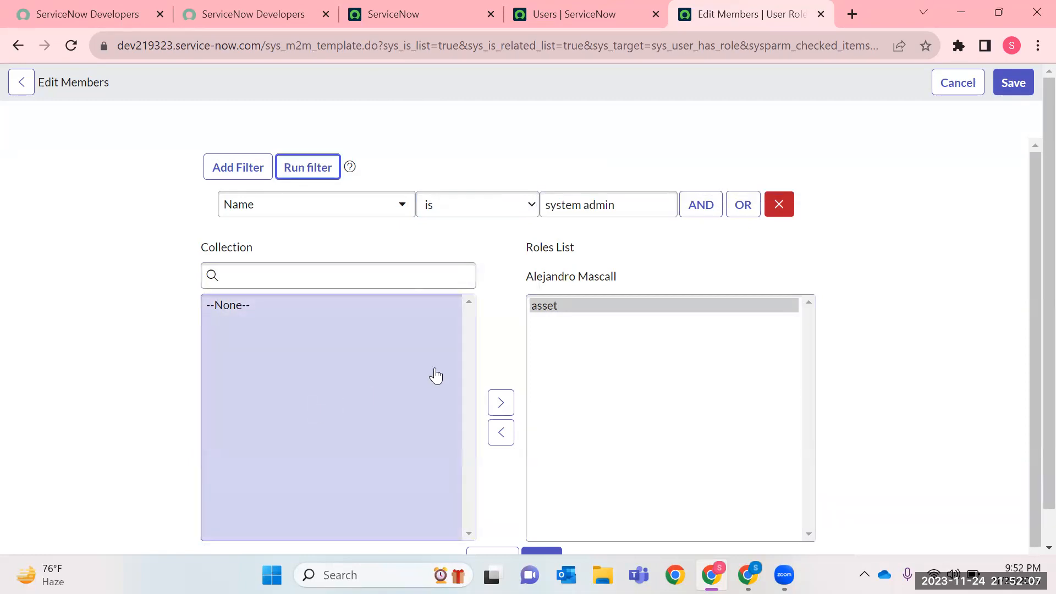
Run the filter with the Name value set to admin, and remove the filter condition.
{"action": "left_click", "coordinate": [586, 204]}
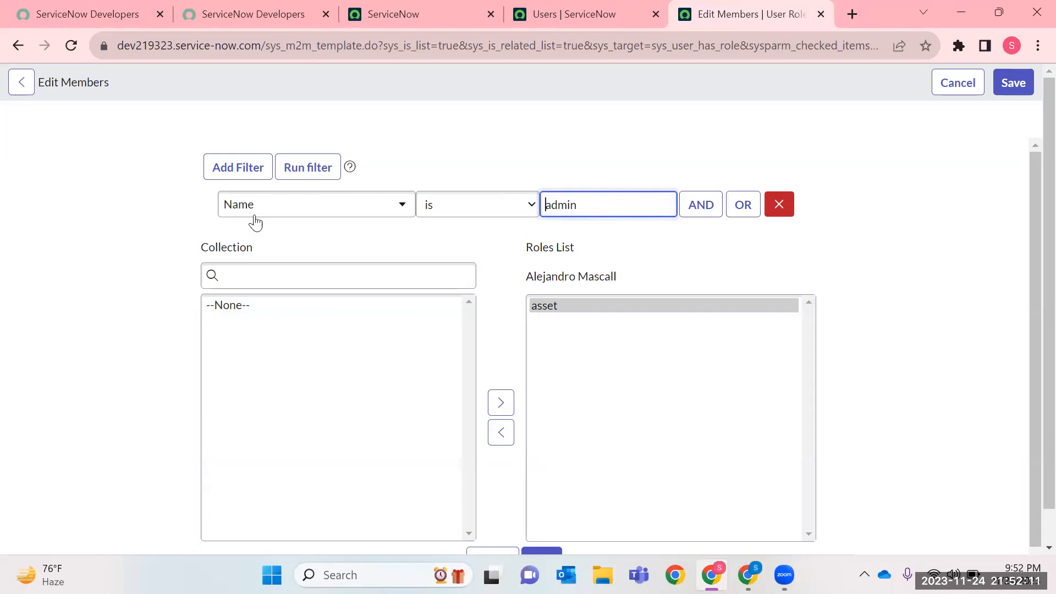
{"action": "left_click", "coordinate": [304, 167]}
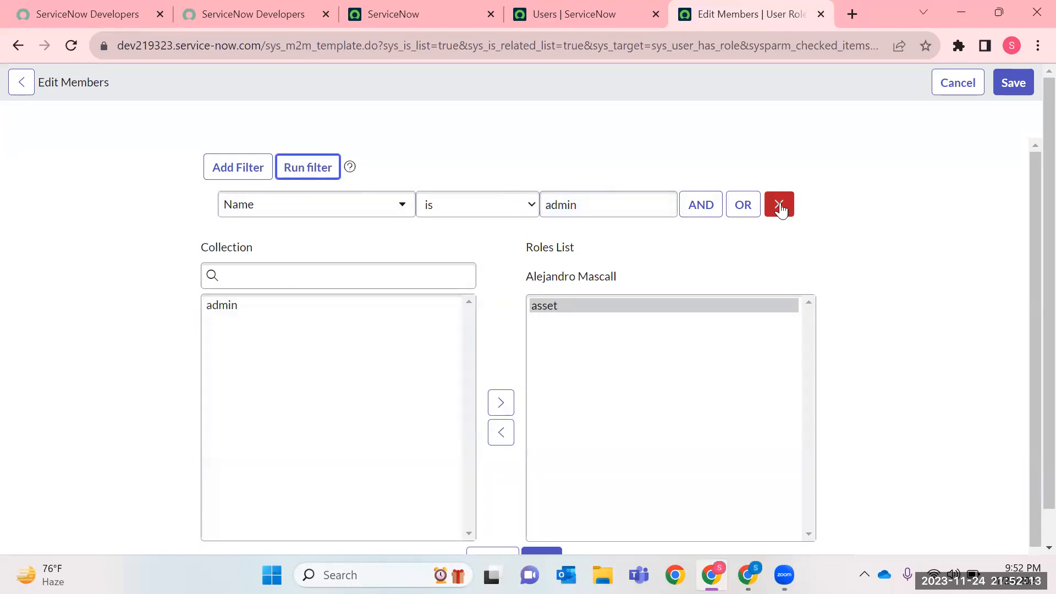
{"action": "left_click", "coordinate": [780, 205]}
Add the admin role from the collection to the user's Roles List.
{"action": "left_click", "coordinate": [266, 283]}
{"action": "left_click", "coordinate": [237, 309]}
{"action": "left_click", "coordinate": [500, 402]}
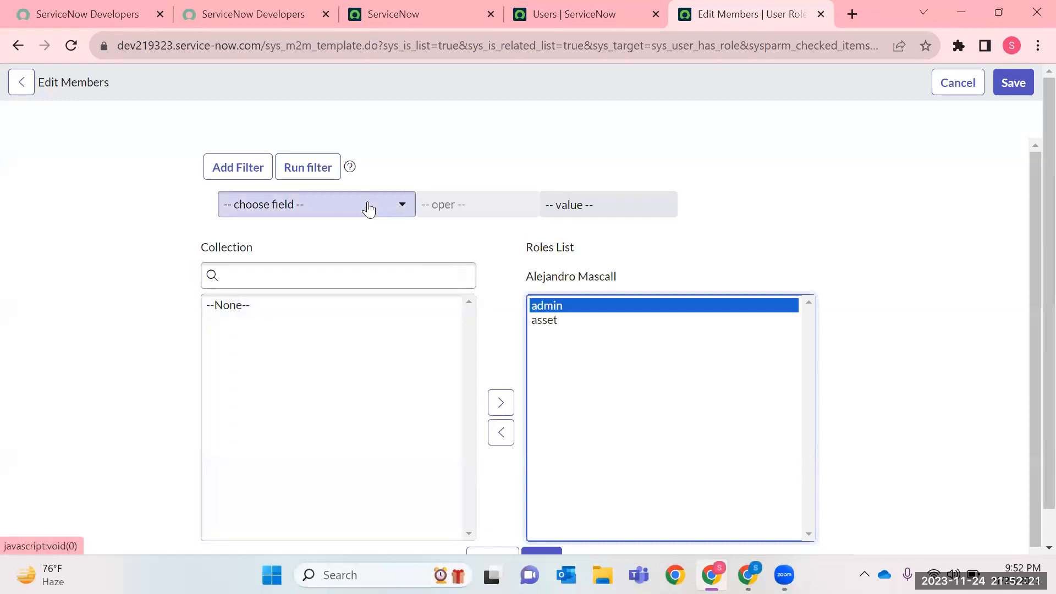
Remove the admin role from the user's Roles List, moving it back to the collection.
{"action": "left_click", "coordinate": [368, 205]}
{"action": "type", "text": "N"}
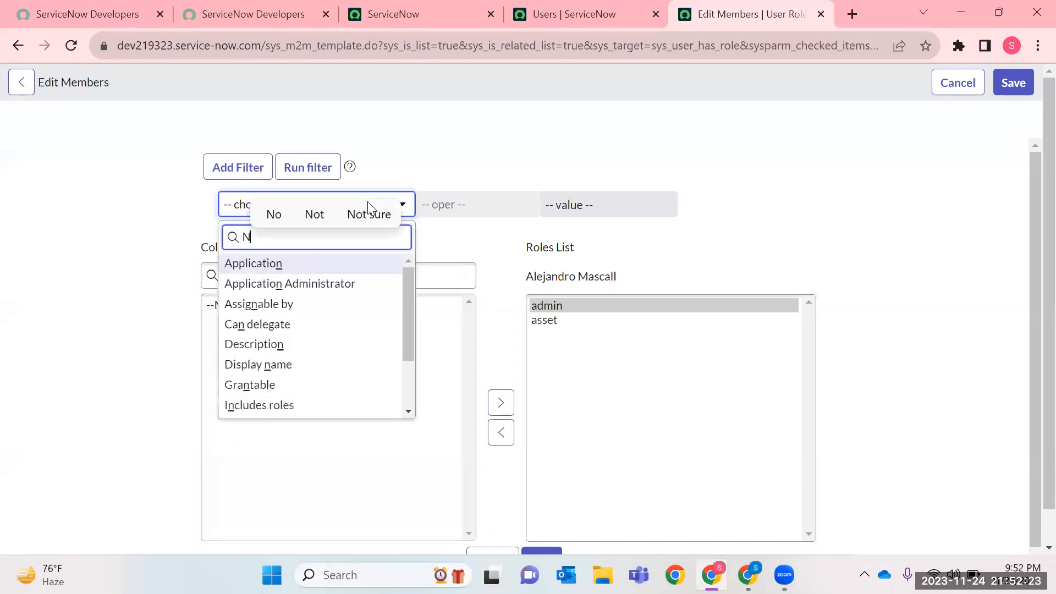
{"action": "left_click", "coordinate": [531, 342]}
{"action": "left_click", "coordinate": [550, 305]}
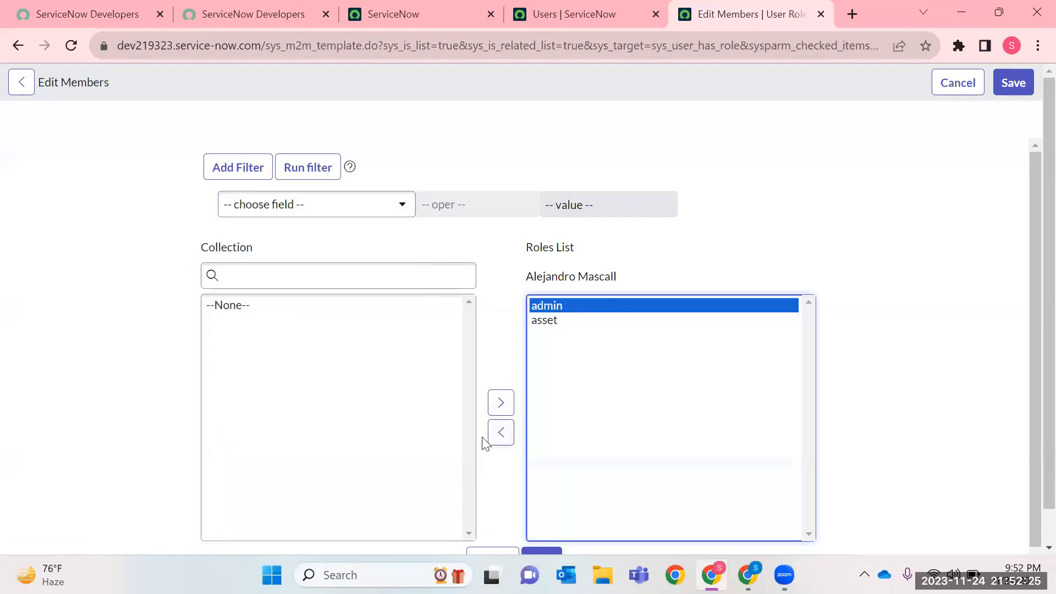
{"action": "left_click", "coordinate": [501, 432]}
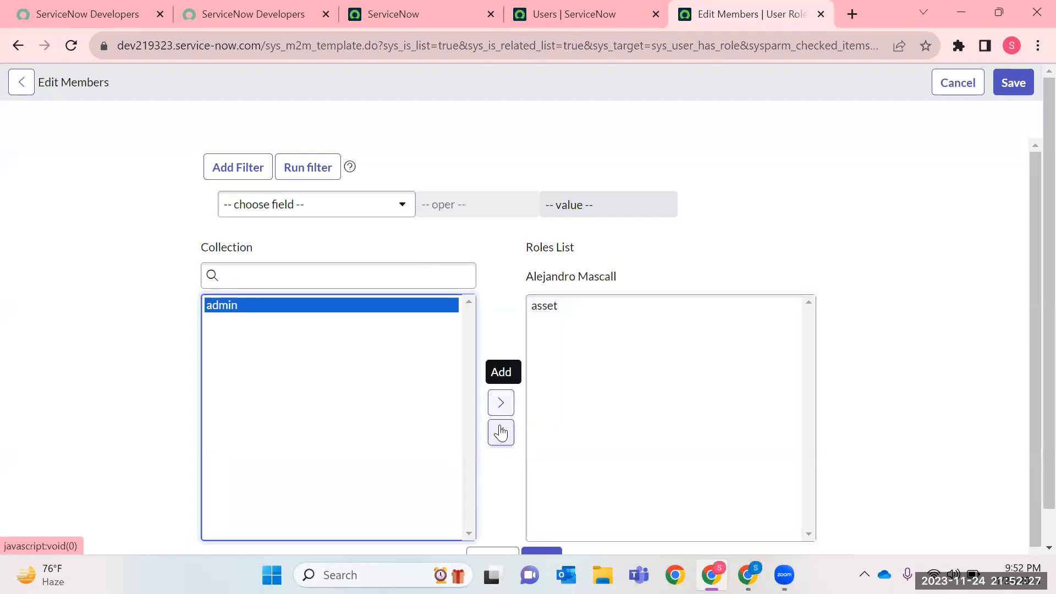
{"action": "left_click", "coordinate": [728, 401]}
{"action": "left_click", "coordinate": [263, 203]}
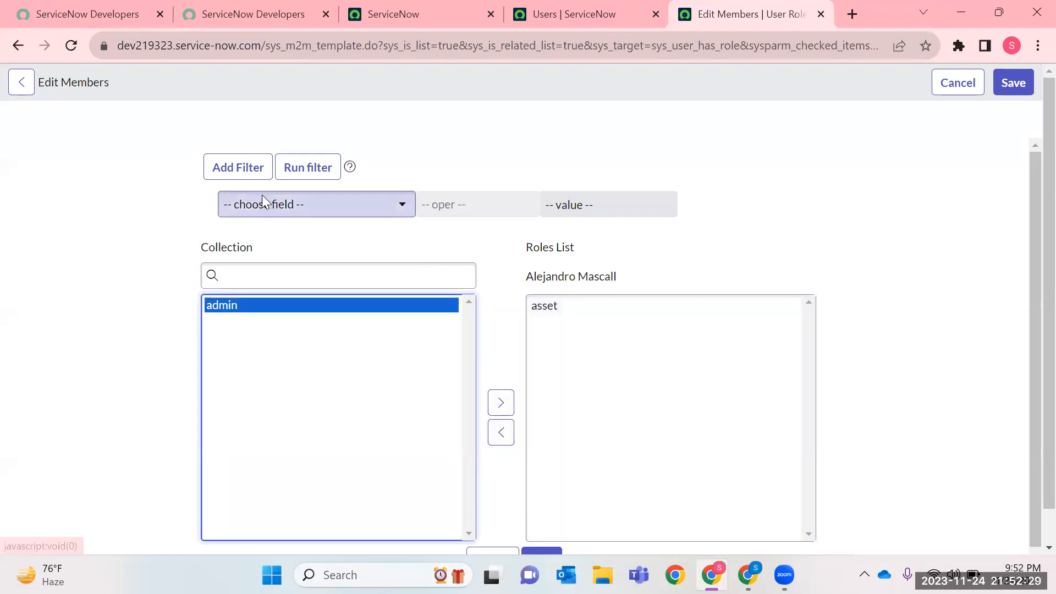
{"action": "type", "text": "Name"}
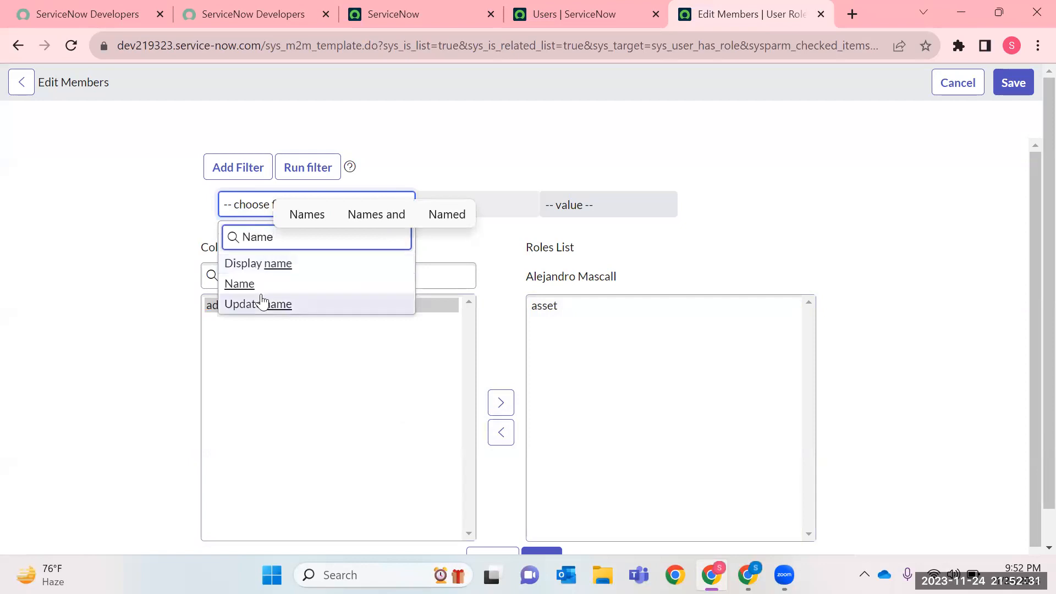
{"action": "left_click", "coordinate": [236, 283]}
{"action": "left_click", "coordinate": [505, 205]}
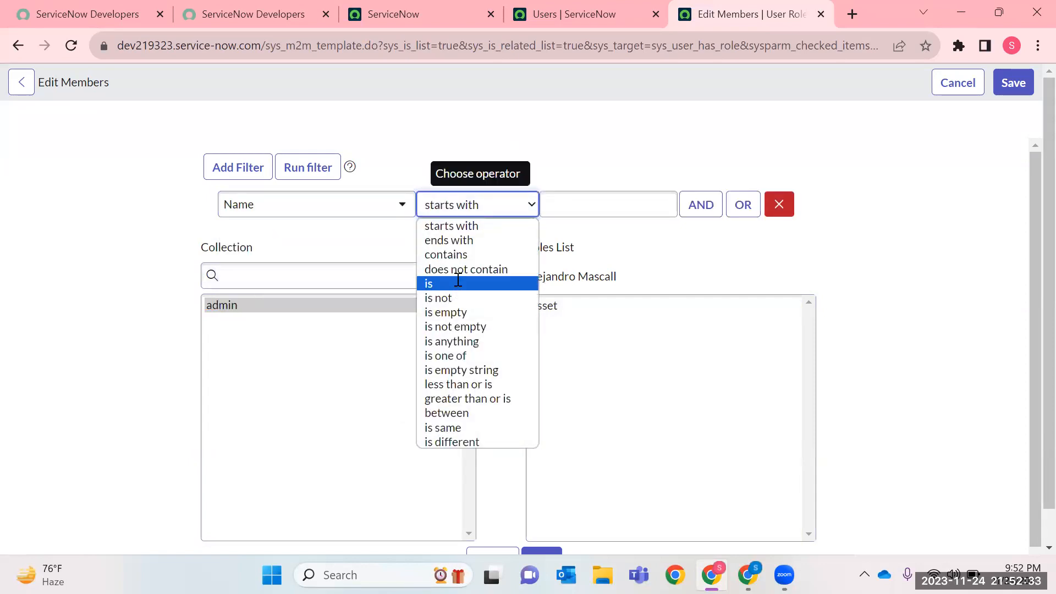
{"action": "left_click", "coordinate": [448, 282]}
{"action": "type", "text": "adm"}
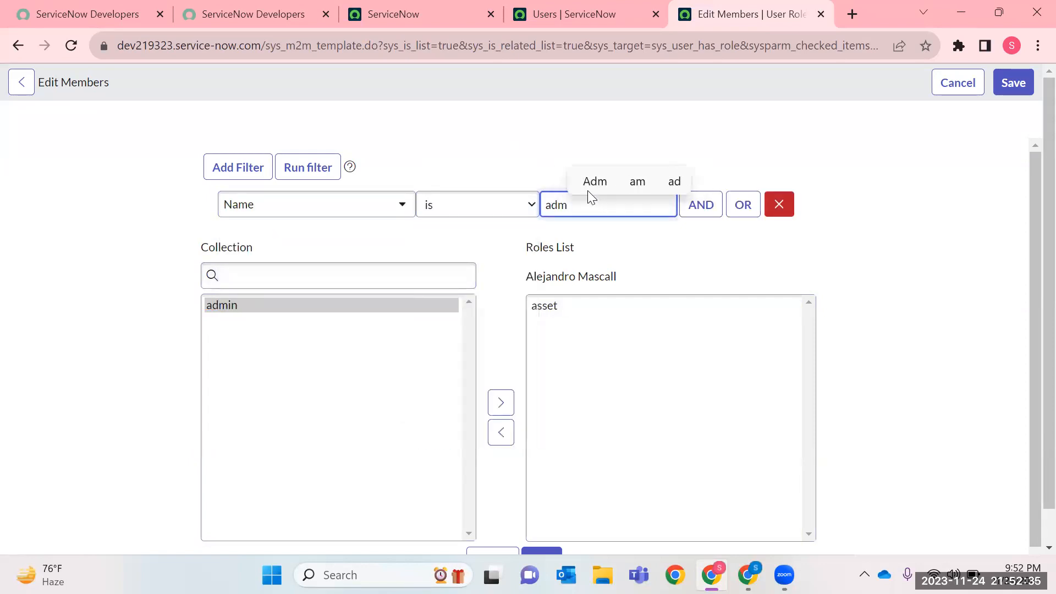
{"action": "left_click", "coordinate": [347, 326]}
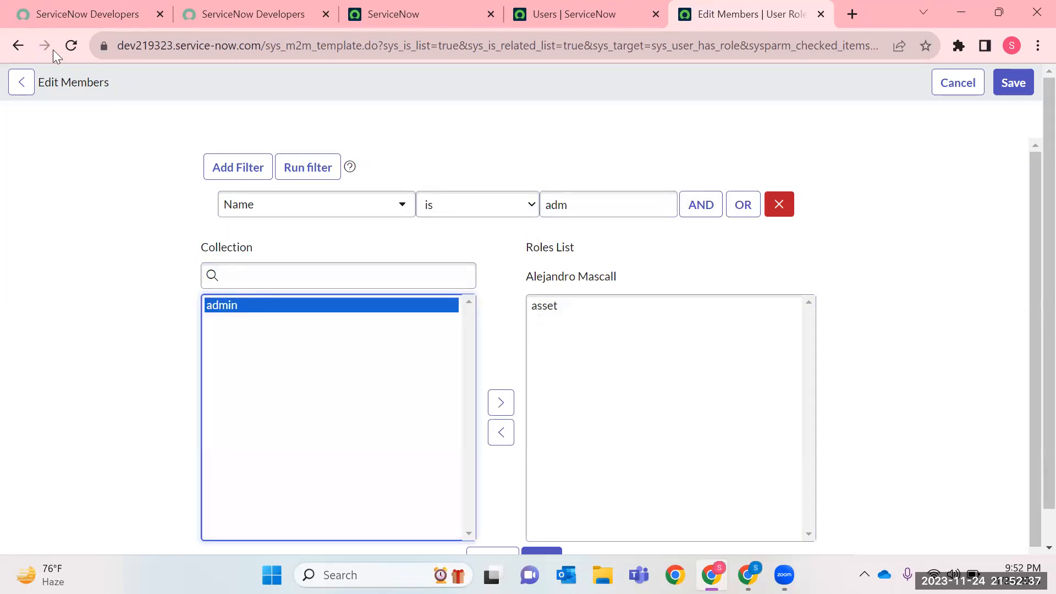
{"action": "left_click", "coordinate": [73, 47]}
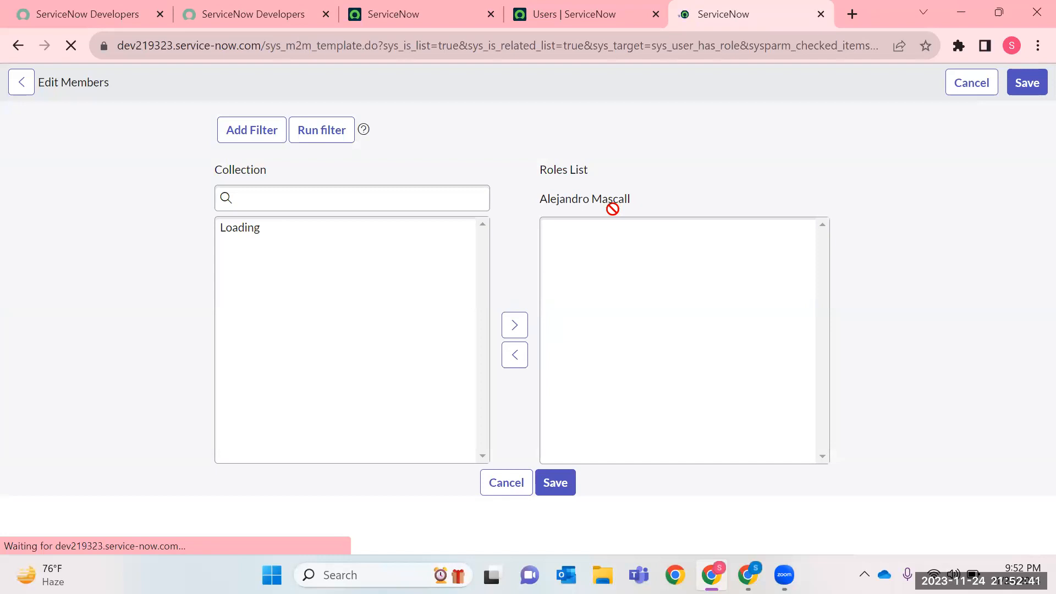
Filter the available roles in the collection with the condition Name is admin and run the filter.
{"action": "left_click", "coordinate": [368, 204]}
{"action": "type", "text": "Na"}
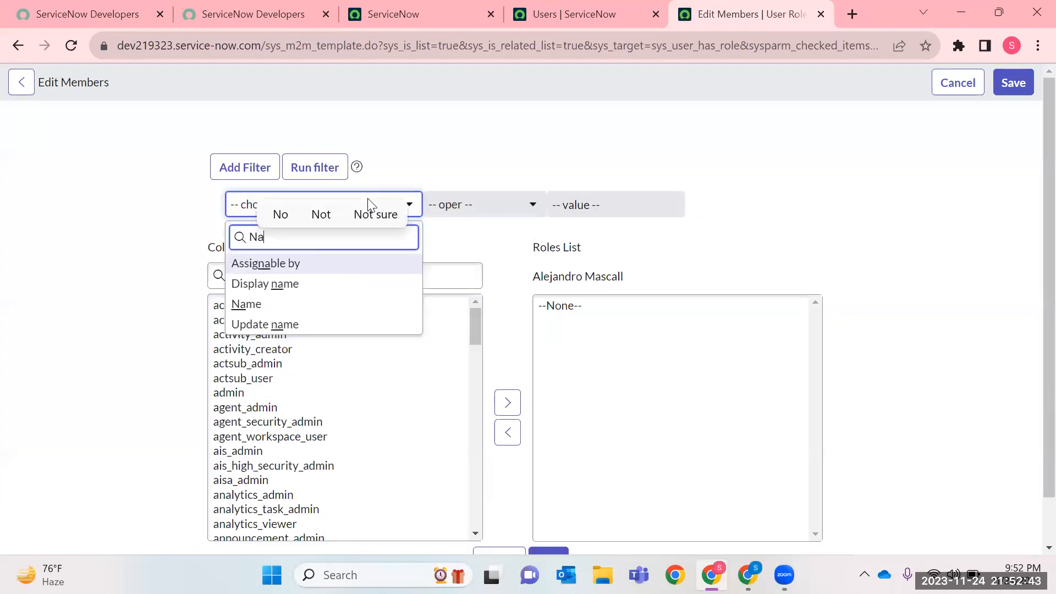
{"action": "type", "text": "me"}
{"action": "key", "text": "Down"}
{"action": "key", "text": "Return"}
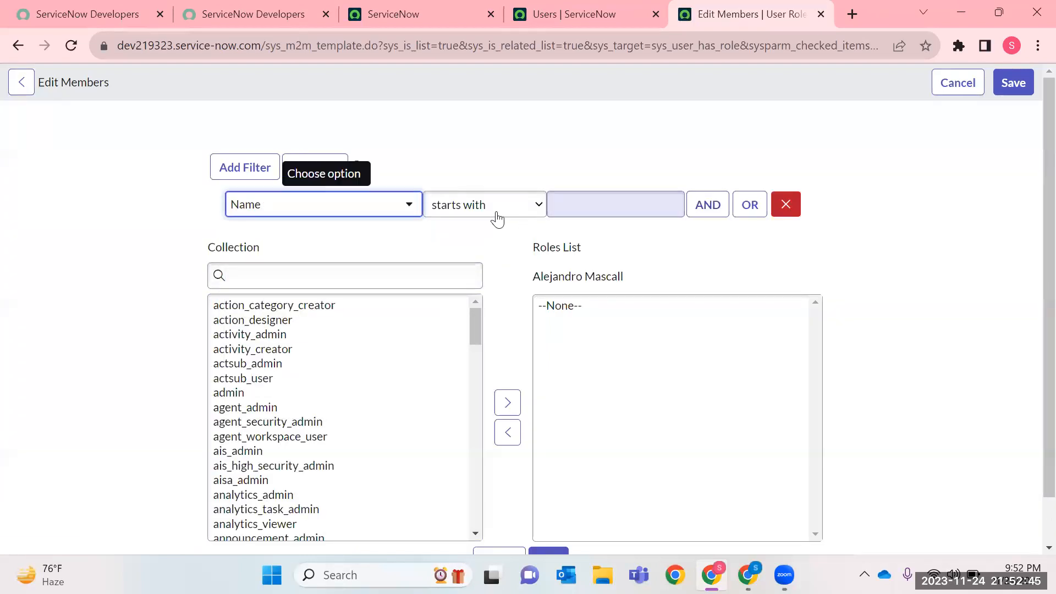
{"action": "left_click", "coordinate": [497, 204]}
{"action": "left_click", "coordinate": [465, 283]}
{"action": "left_click", "coordinate": [587, 205]}
{"action": "type", "text": "admin"}
{"action": "left_click", "coordinate": [338, 168]}
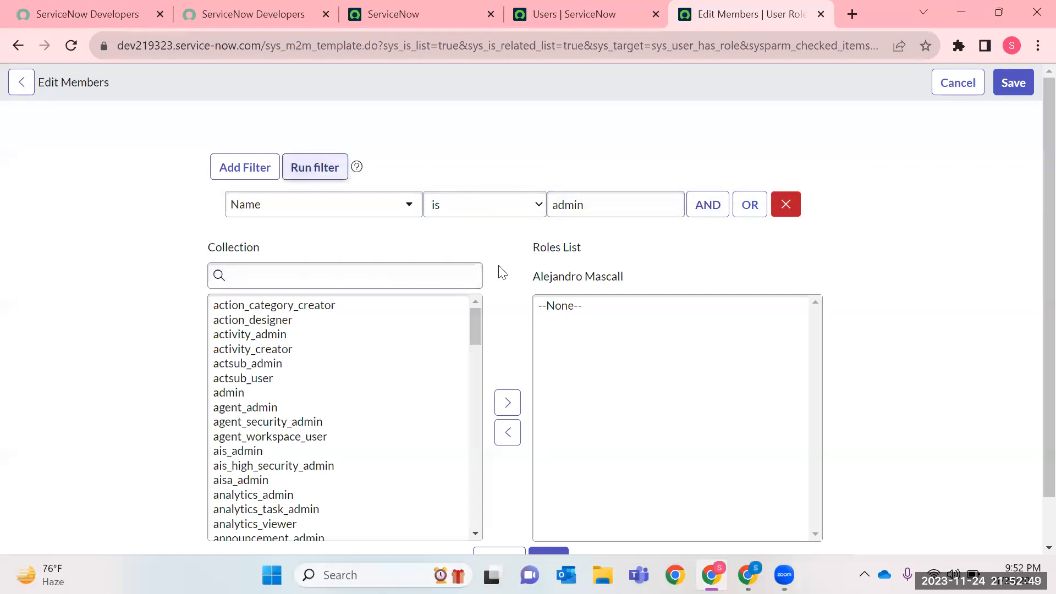
Add the admin role from the collection to the user's Roles List and save the membership changes.
{"action": "left_click", "coordinate": [222, 312]}
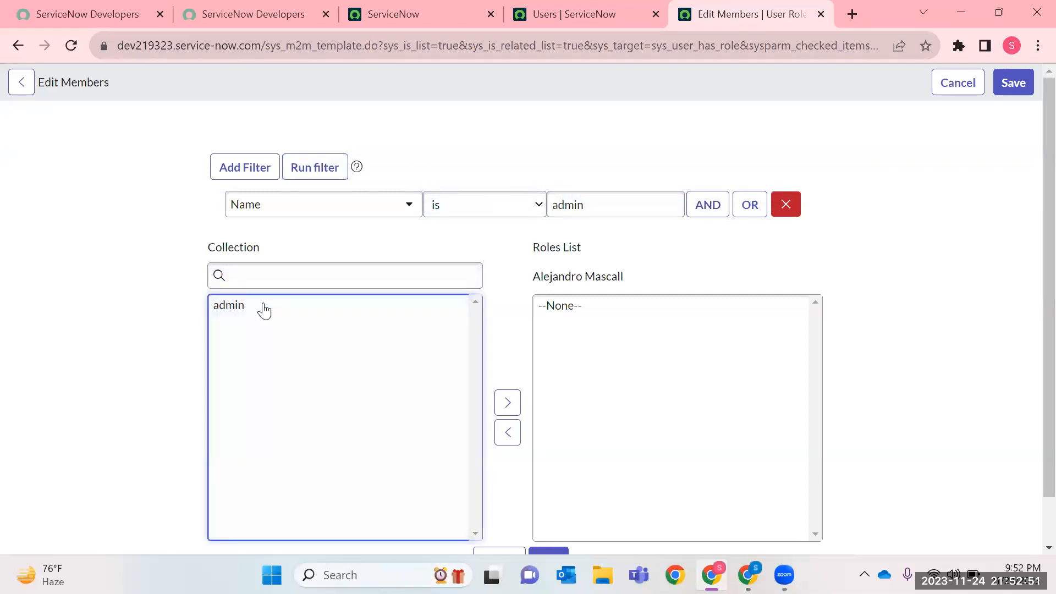
{"action": "left_click", "coordinate": [246, 312]}
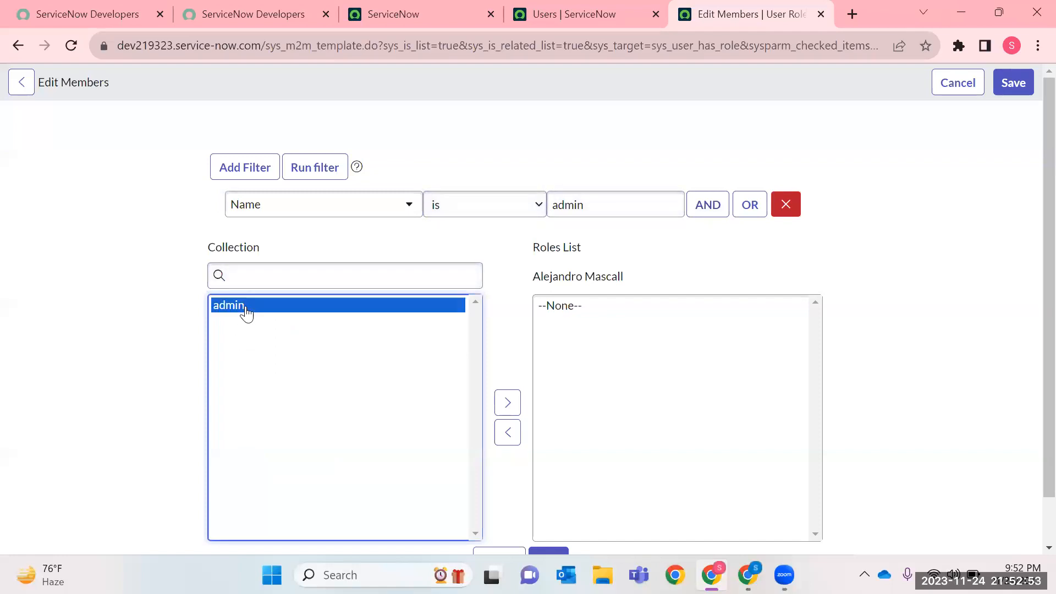
{"action": "left_click", "coordinate": [508, 404]}
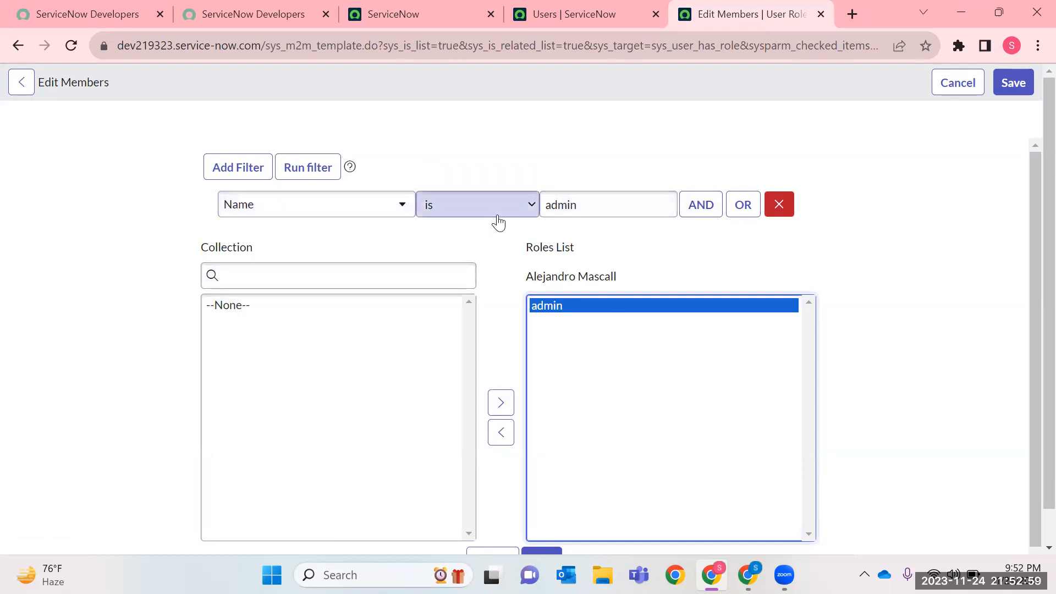
{"action": "scroll", "coordinate": [648, 356], "scroll_direction": "down", "scroll_amount": 1}
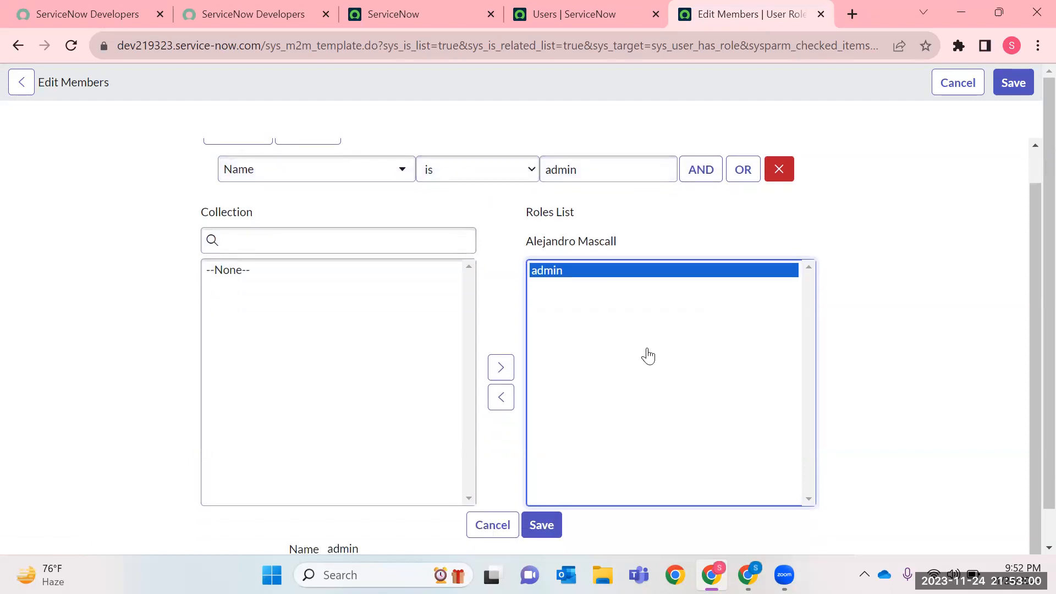
{"action": "left_click", "coordinate": [1024, 88]}
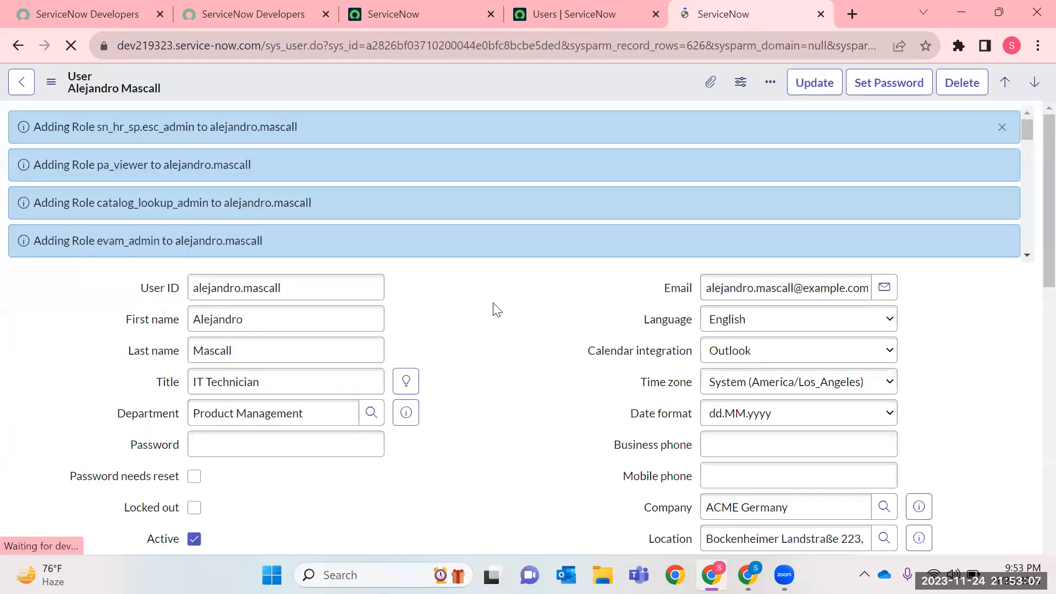
Open the user's assigned roles as a full list in a new tab and examine the sys_user_has_role table name and the admin entry.
{"action": "scroll", "coordinate": [484, 330], "scroll_direction": "down", "scroll_amount": 15}
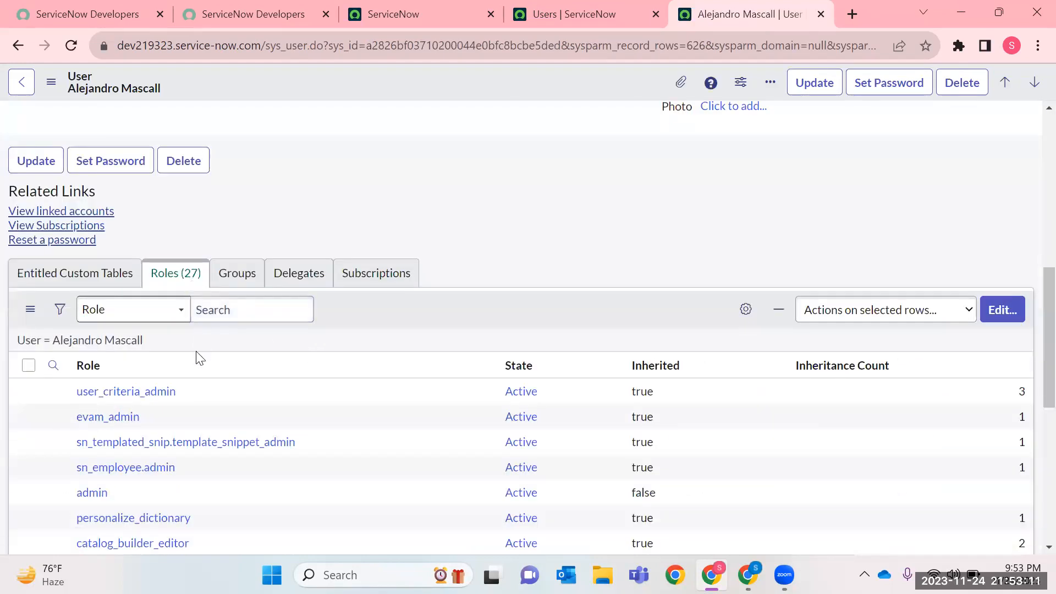
{"action": "scroll", "coordinate": [199, 357], "scroll_direction": "down", "scroll_amount": 3}
{"action": "right_click", "coordinate": [89, 335]}
{"action": "left_click", "coordinate": [152, 345]}
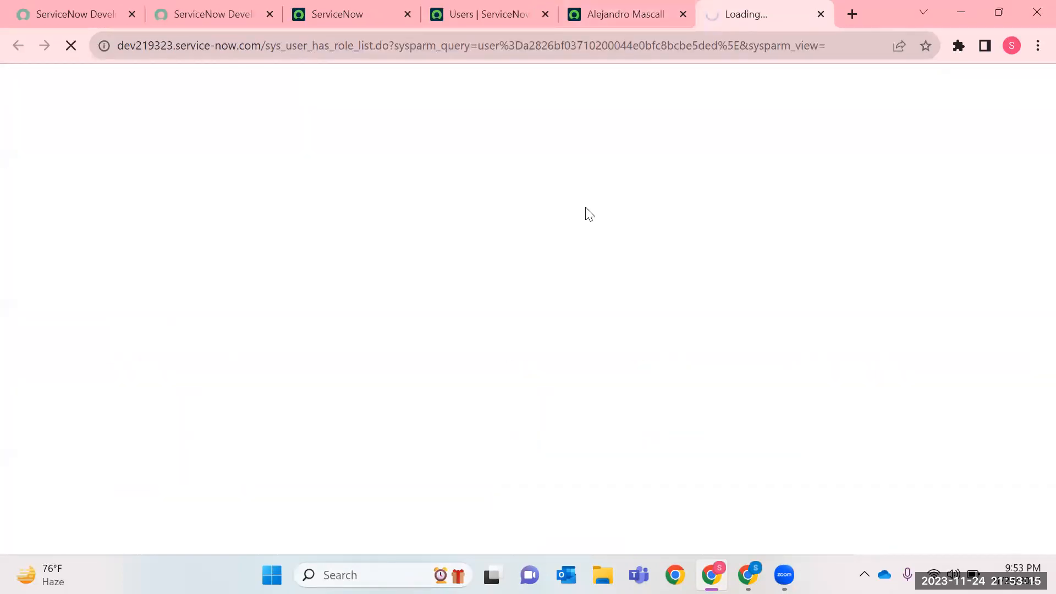
{"action": "double_click", "coordinate": [308, 45]}
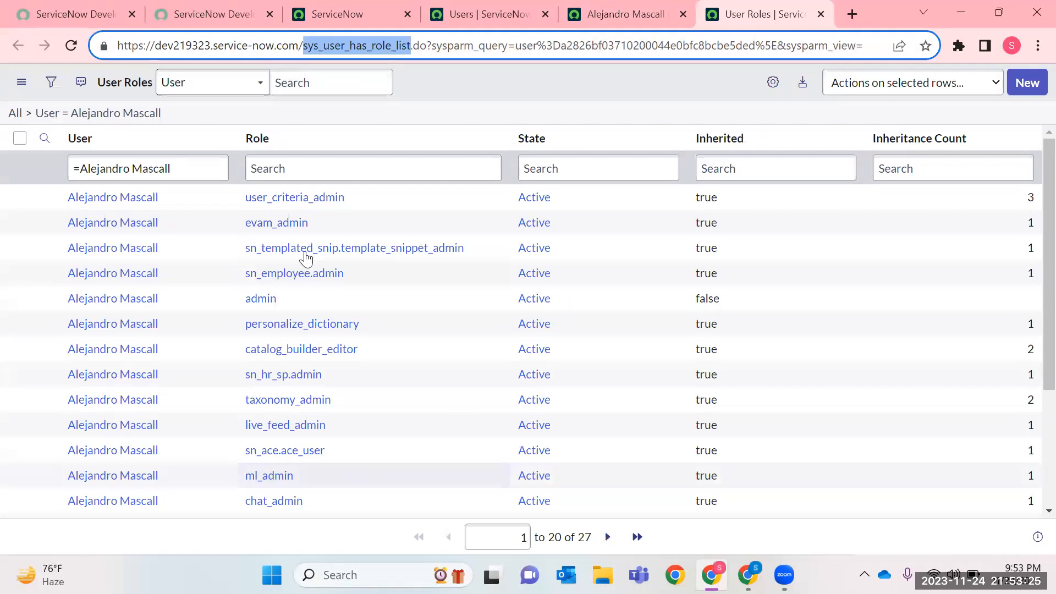
{"action": "left_click_drag", "start_coordinate": [300, 295], "coordinate": [212, 297]}
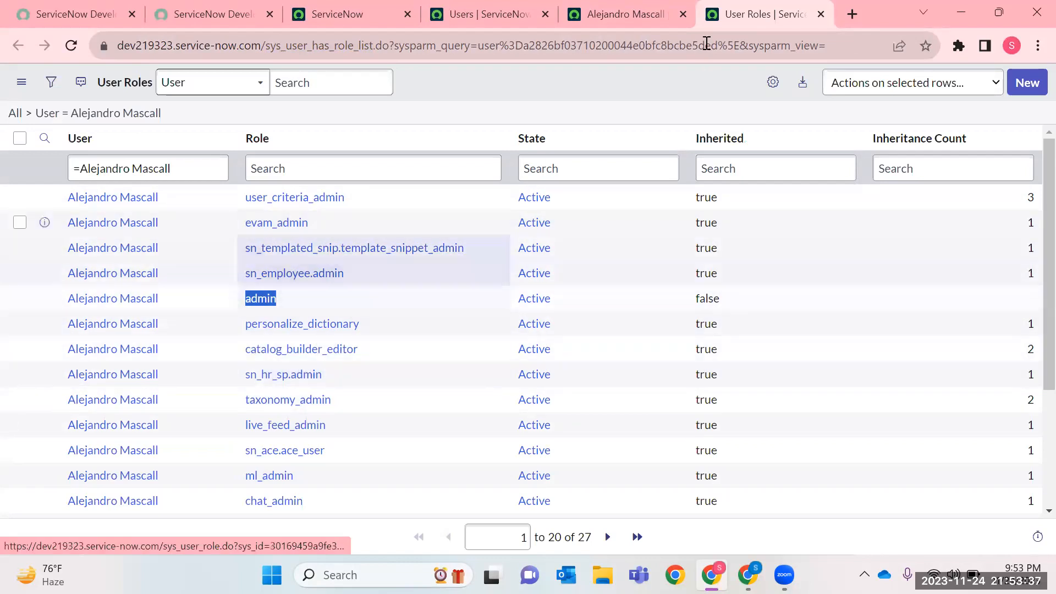
Close the user record and Users list tabs, and highlight the chat_admin role in the User Roles list.
{"action": "left_click", "coordinate": [683, 14]}
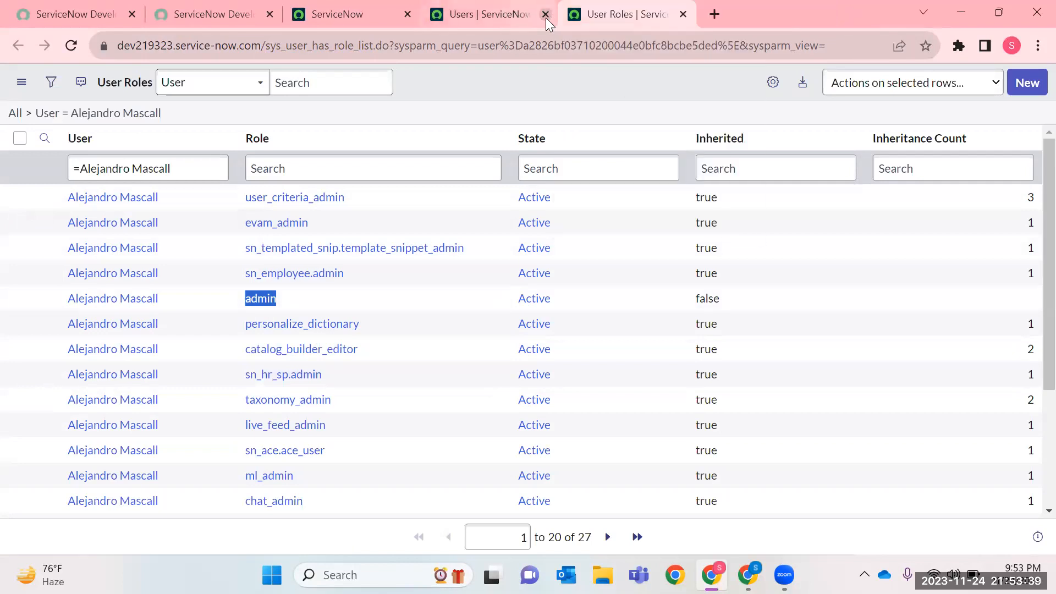
{"action": "left_click", "coordinate": [546, 16]}
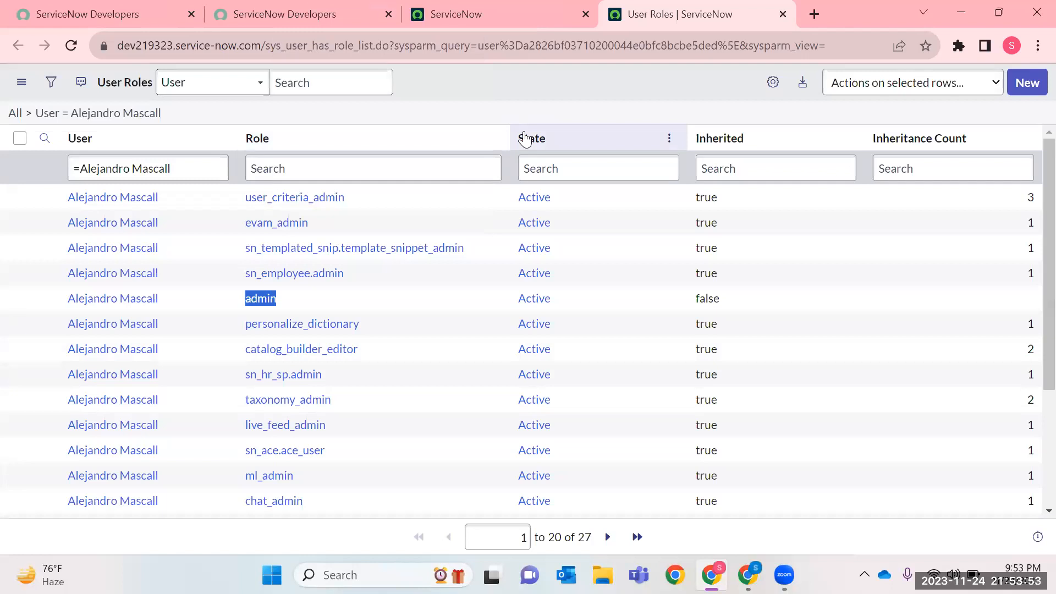
{"action": "double_click", "coordinate": [240, 495]}
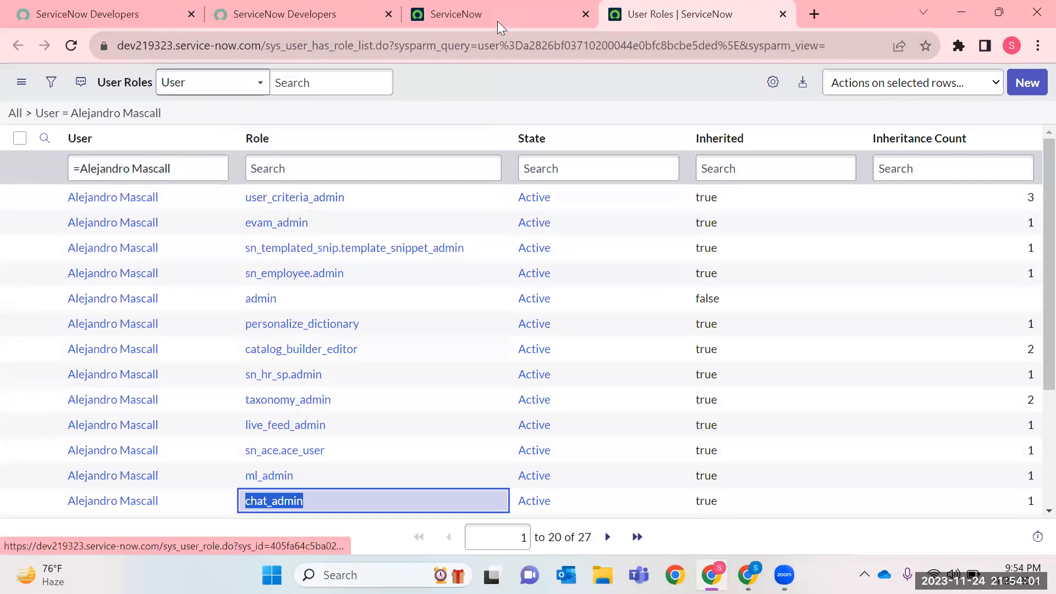
{"action": "left_click", "coordinate": [467, 14]}
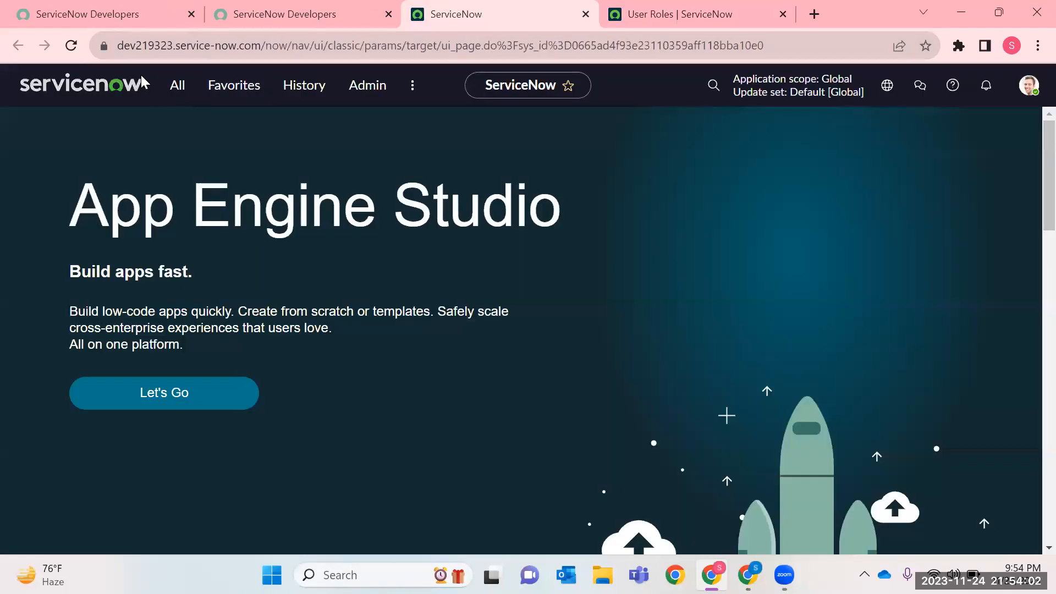
{"action": "left_click", "coordinate": [680, 14]}
{"action": "left_click", "coordinate": [514, 20]}
{"action": "left_click", "coordinate": [715, 17]}
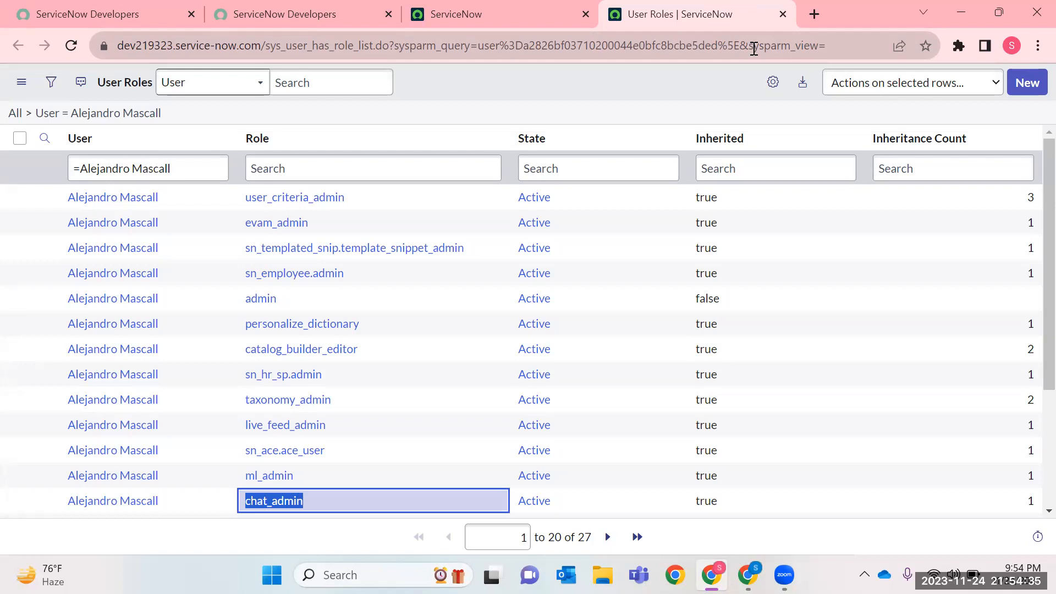
Return to the ServiceNow home page and filter the application navigator by Group to find the group modules.
{"action": "left_click", "coordinate": [361, 16]}
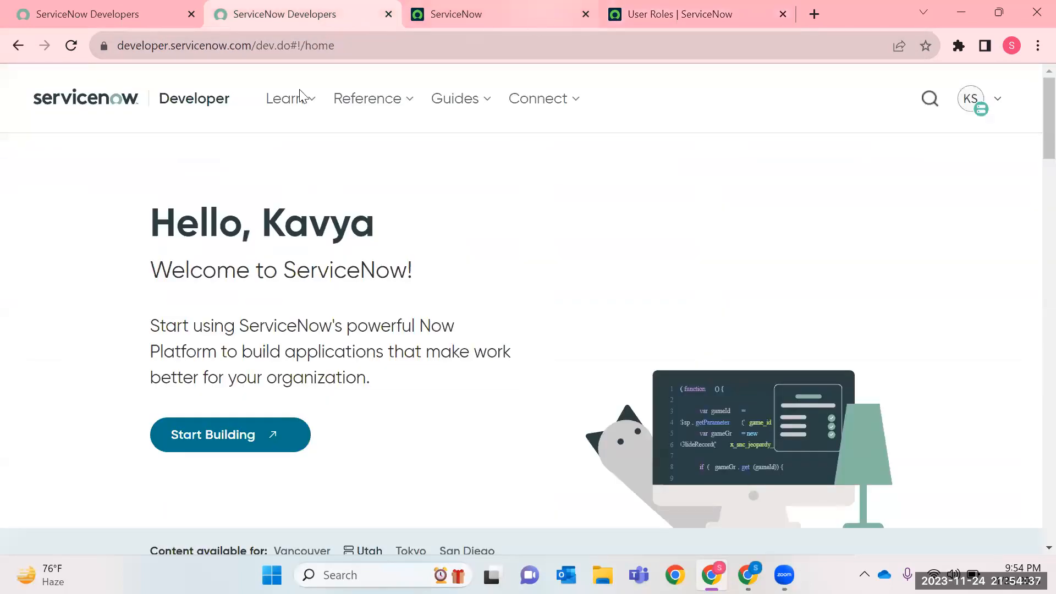
{"action": "key", "text": "ctrl+Tab"}
{"action": "left_click", "coordinate": [172, 97]}
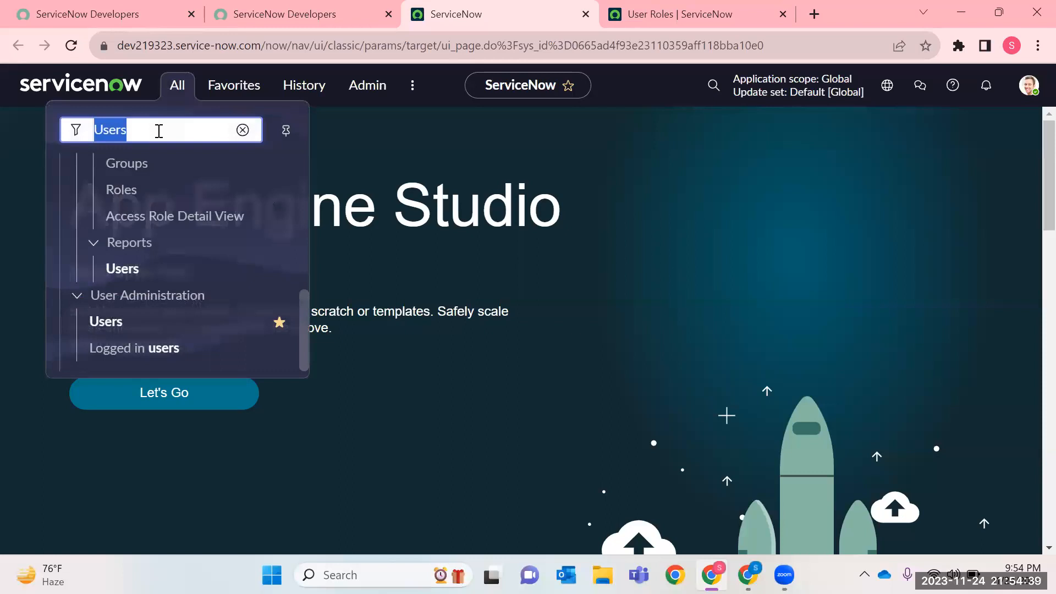
{"action": "key", "text": "BackSpace"}
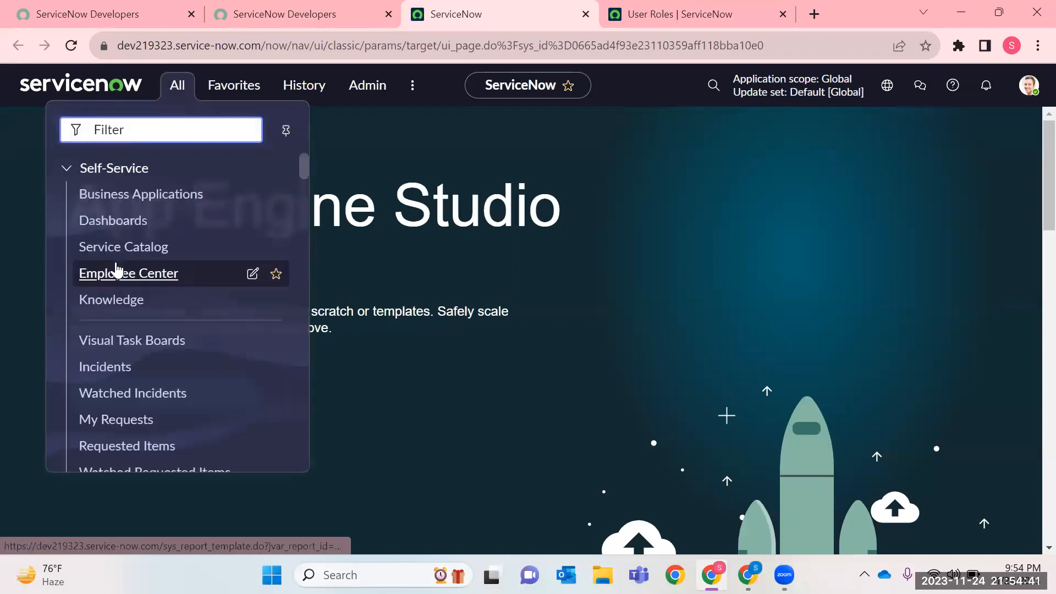
{"action": "type", "text": "Group"}
{"action": "scroll", "coordinate": [117, 370], "scroll_direction": "down", "scroll_amount": 15}
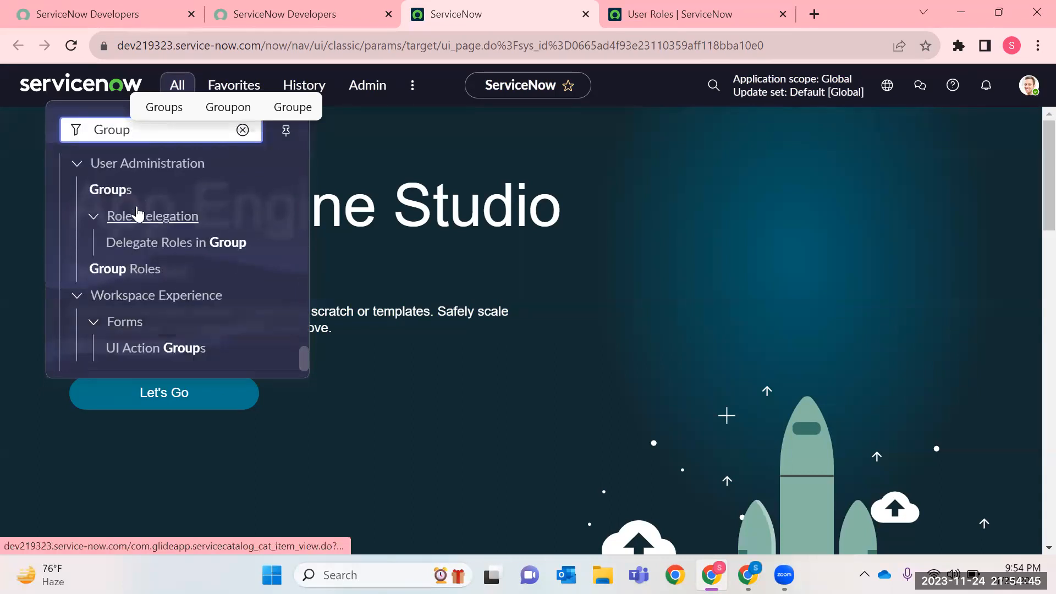
{"action": "scroll", "coordinate": [135, 214], "scroll_direction": "up", "scroll_amount": 5}
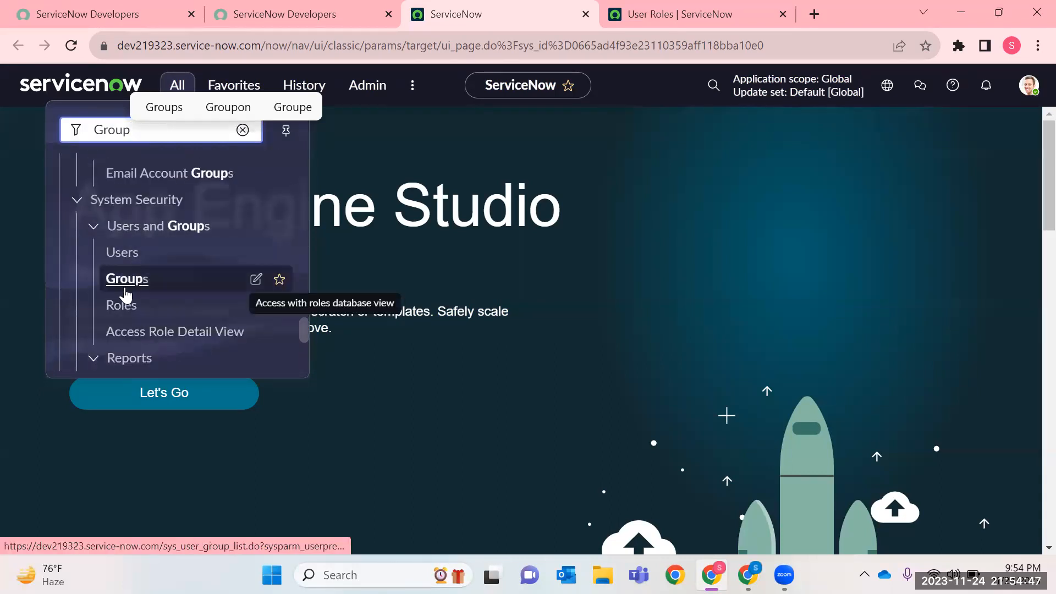
{"action": "right_click", "coordinate": [132, 281]}
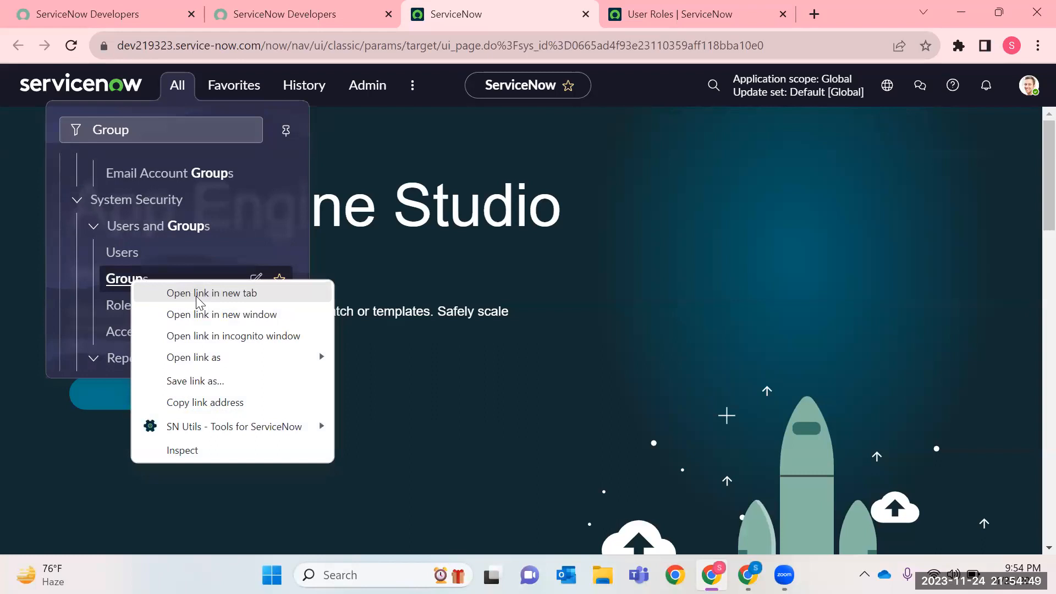
{"action": "left_click", "coordinate": [184, 124]}
{"action": "scroll", "coordinate": [236, 282], "scroll_direction": "down", "scroll_amount": 5}
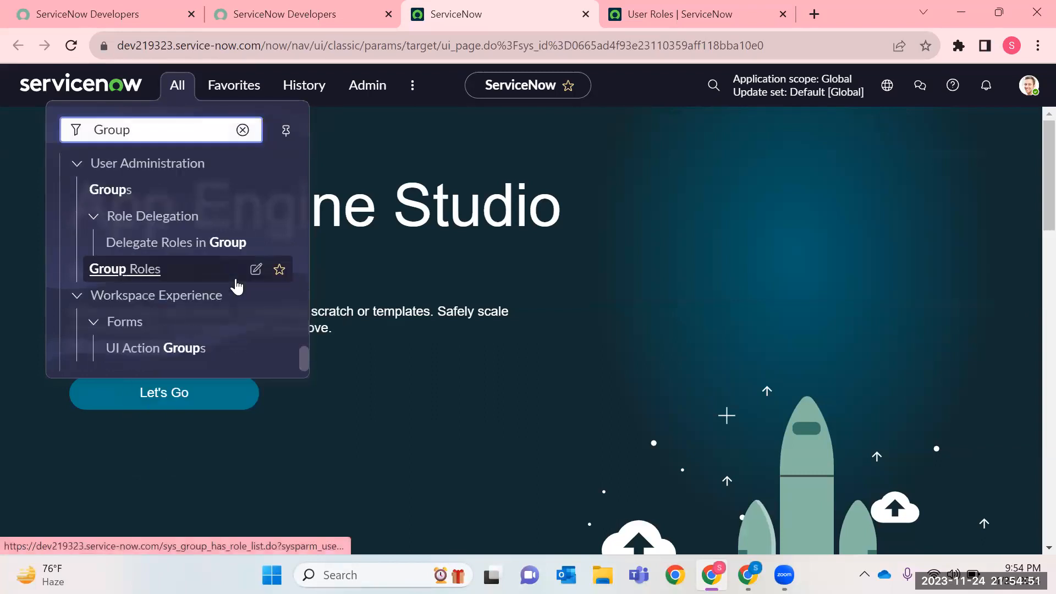
{"action": "scroll", "coordinate": [210, 298], "scroll_direction": "up", "scroll_amount": 3}
Refine the application navigator filter to Groups and open the Groups module in a new tab.
{"action": "type", "text": "s"}
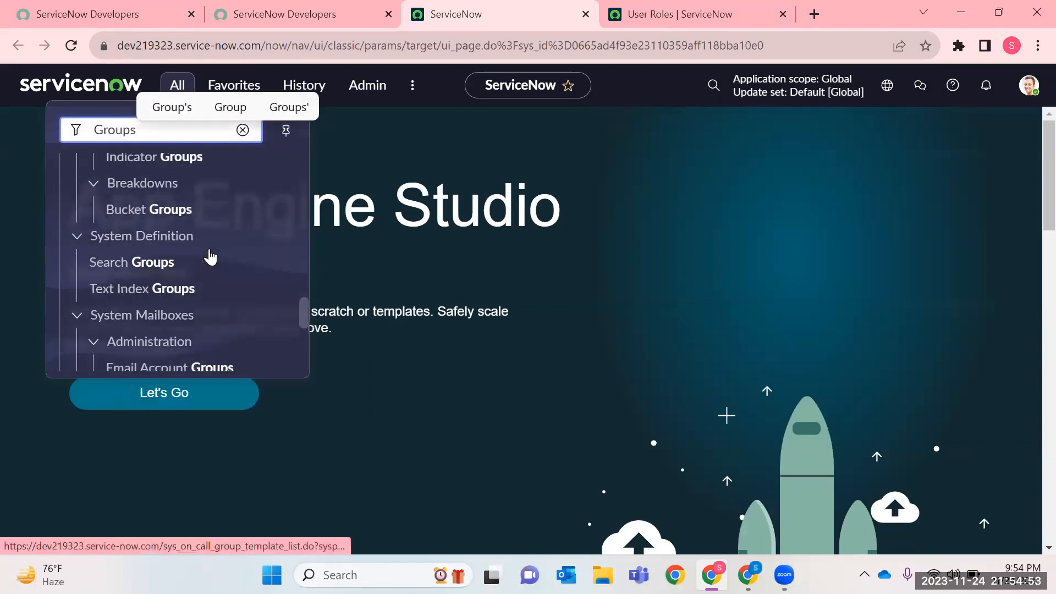
{"action": "scroll", "coordinate": [210, 256], "scroll_direction": "up", "scroll_amount": 10}
{"action": "scroll", "coordinate": [210, 257], "scroll_direction": "down", "scroll_amount": 4}
{"action": "scroll", "coordinate": [210, 257], "scroll_direction": "down", "scroll_amount": 8}
{"action": "left_click", "coordinate": [130, 271]}
{"action": "right_click", "coordinate": [130, 271]}
{"action": "left_click", "coordinate": [165, 276]}
Close the User Roles list tab and return to the Groups tab.
{"action": "left_click", "coordinate": [644, 18]}
{"action": "left_click", "coordinate": [803, 23]}
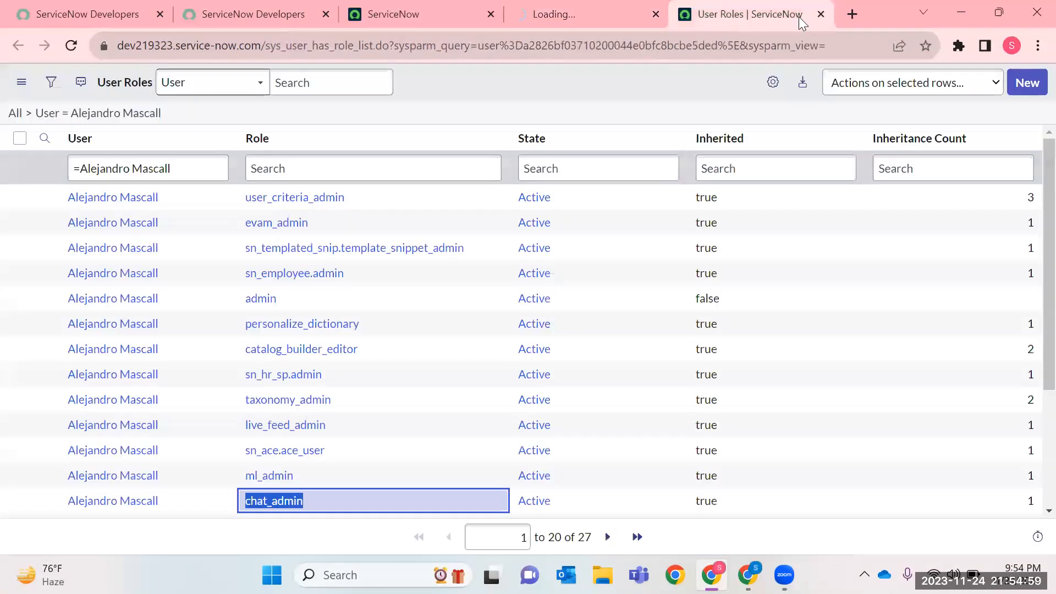
{"action": "triple_click", "coordinate": [172, 168]}
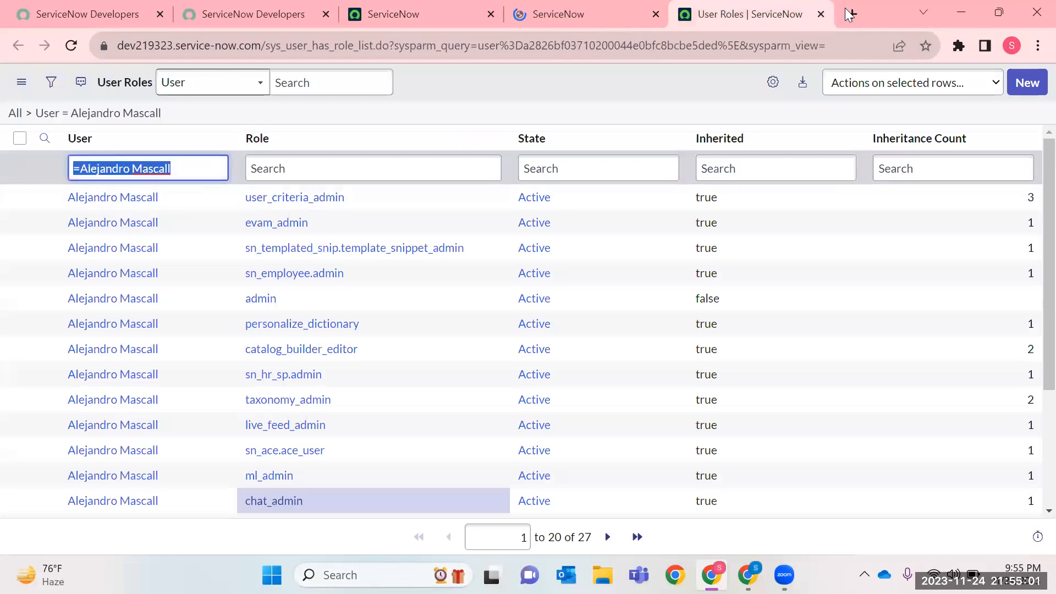
{"action": "left_click", "coordinate": [821, 14]}
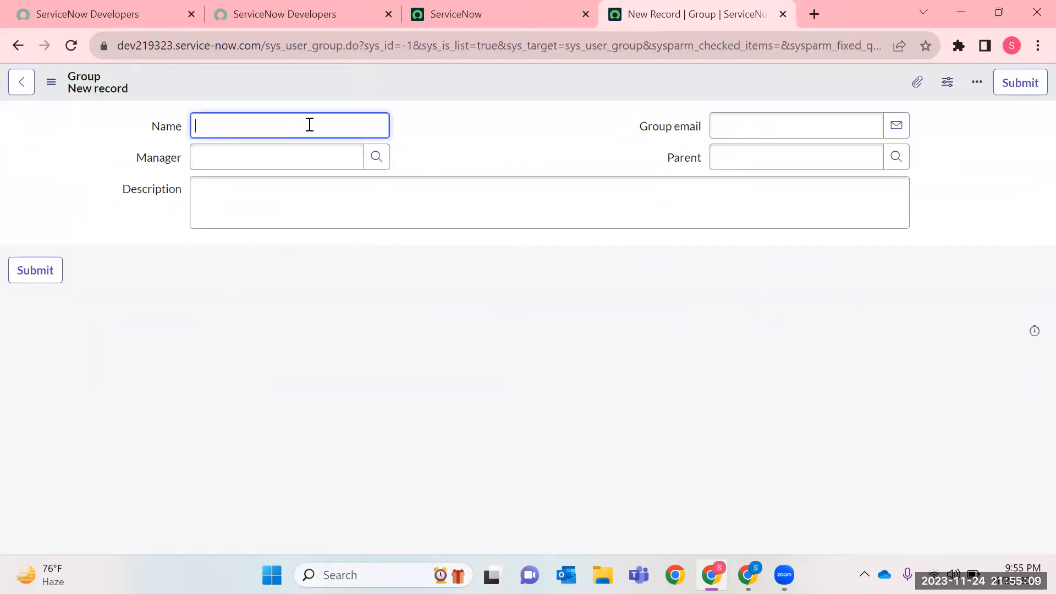
Name the new group "Demo Group" and choose the first listed user as its manager.
{"action": "type", "text": "De"}
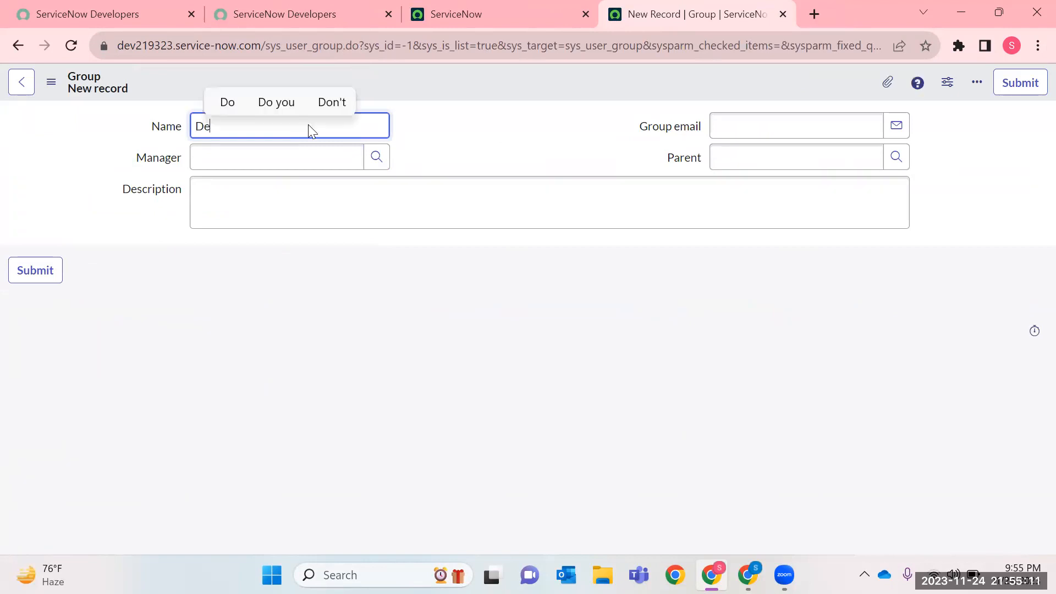
{"action": "type", "text": "mo Group"}
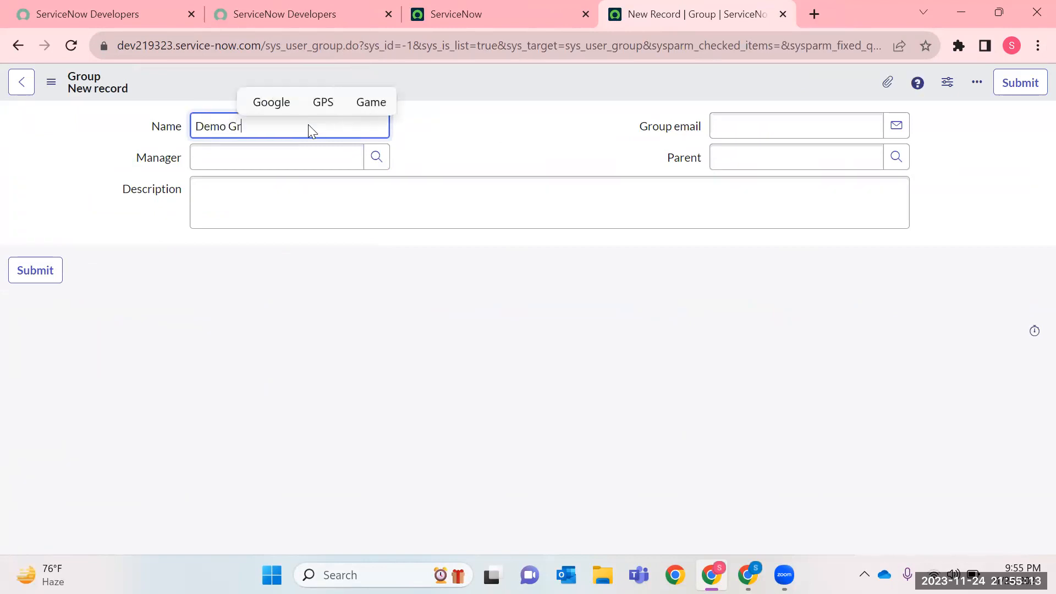
{"action": "left_click", "coordinate": [389, 160]}
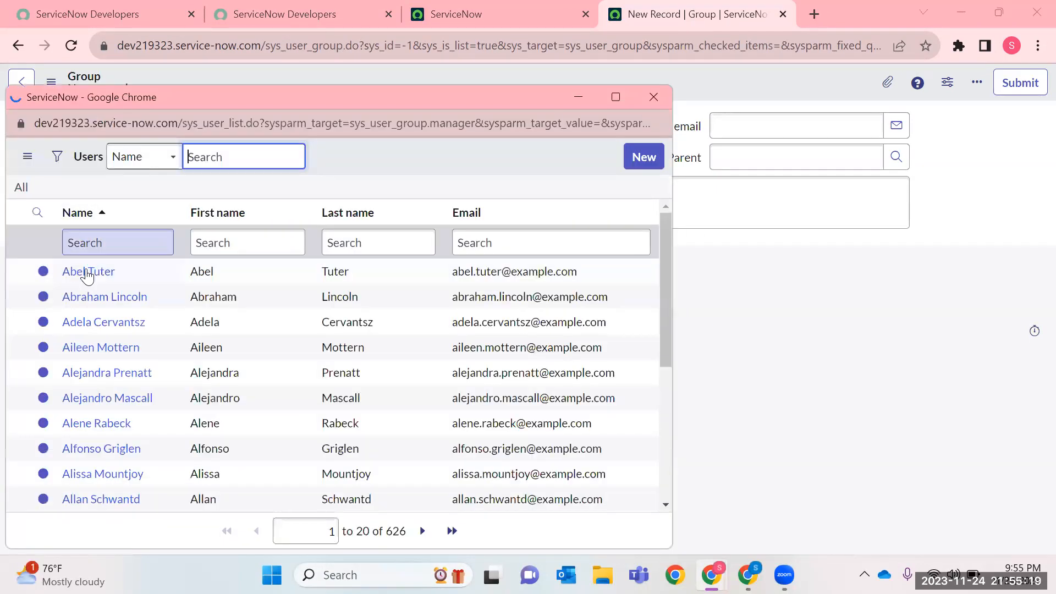
{"action": "left_click", "coordinate": [88, 271]}
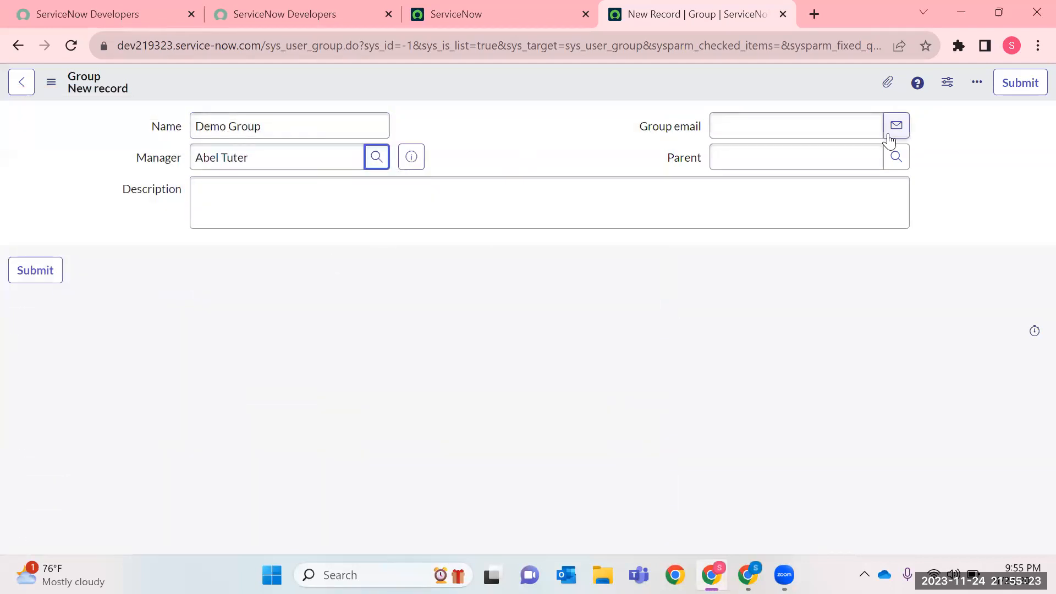
Enter the group's email address and highlight the entered address.
{"action": "left_click", "coordinate": [800, 124]}
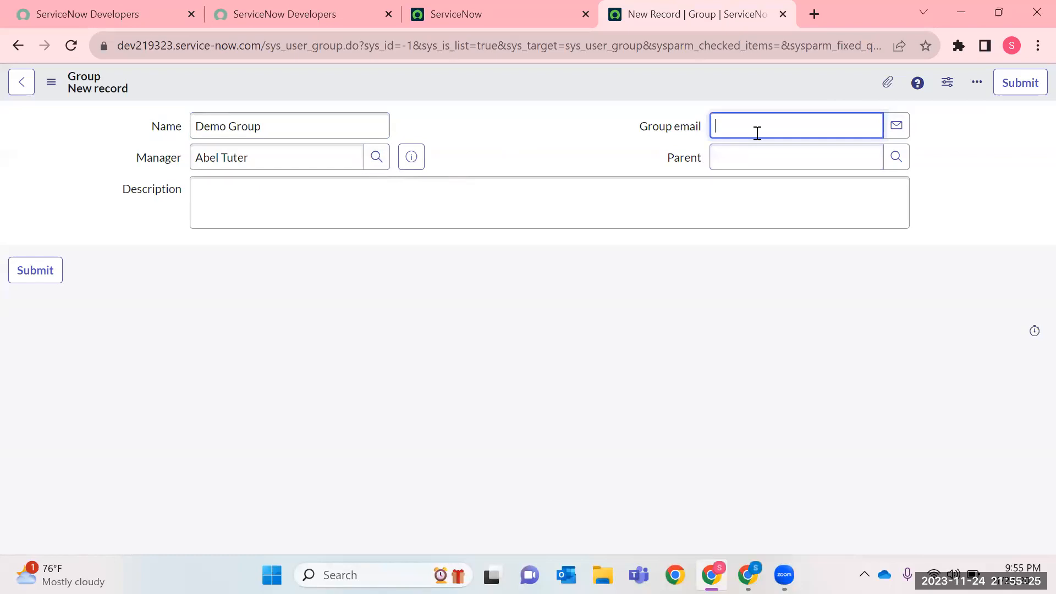
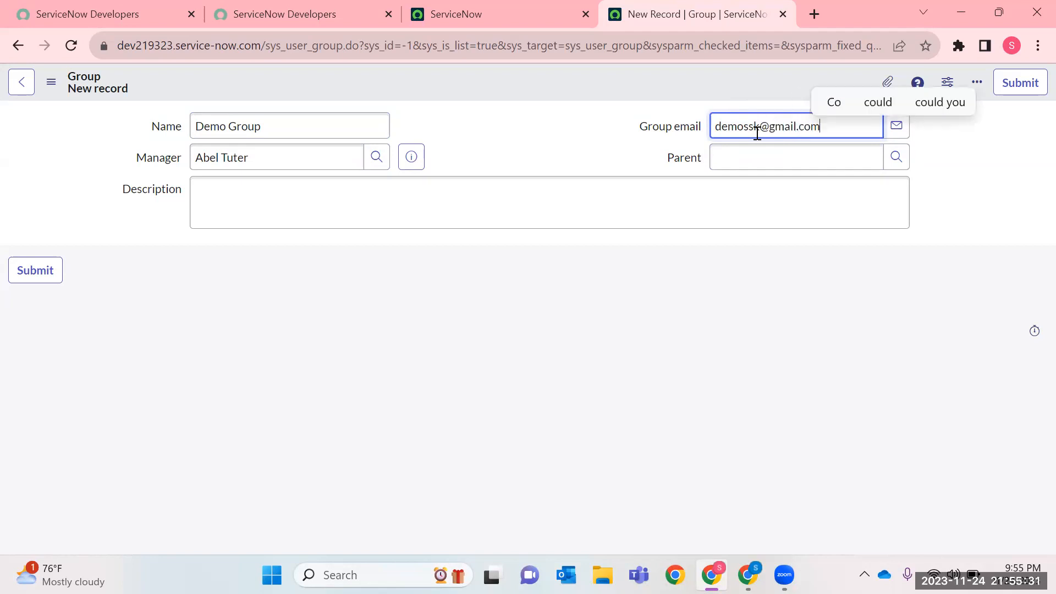
{"action": "double_click", "coordinate": [754, 130]}
{"action": "left_click", "coordinate": [751, 157]}
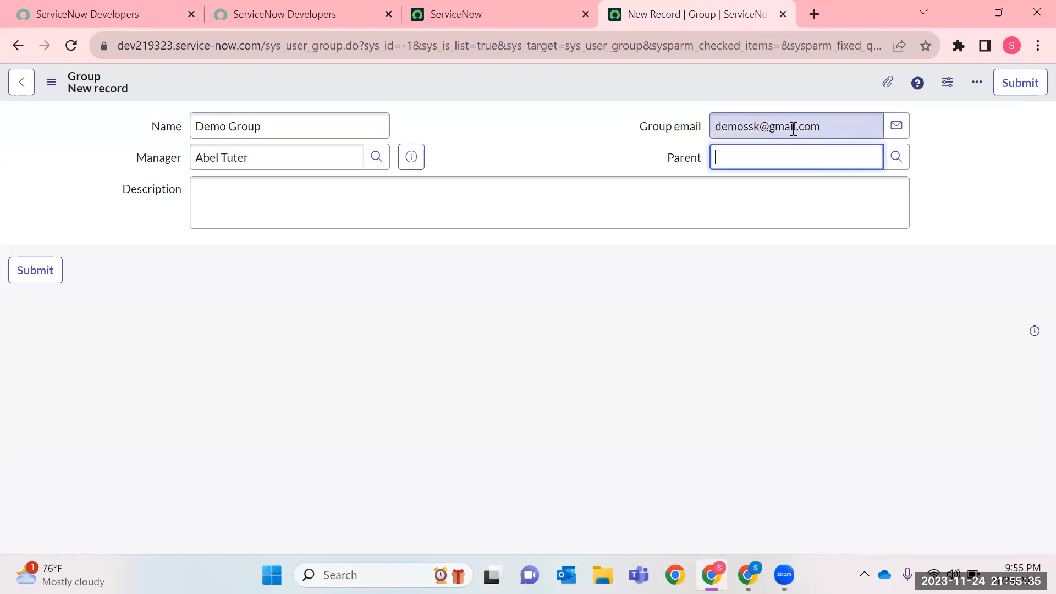
{"action": "left_click_drag", "start_coordinate": [844, 125], "coordinate": [674, 132]}
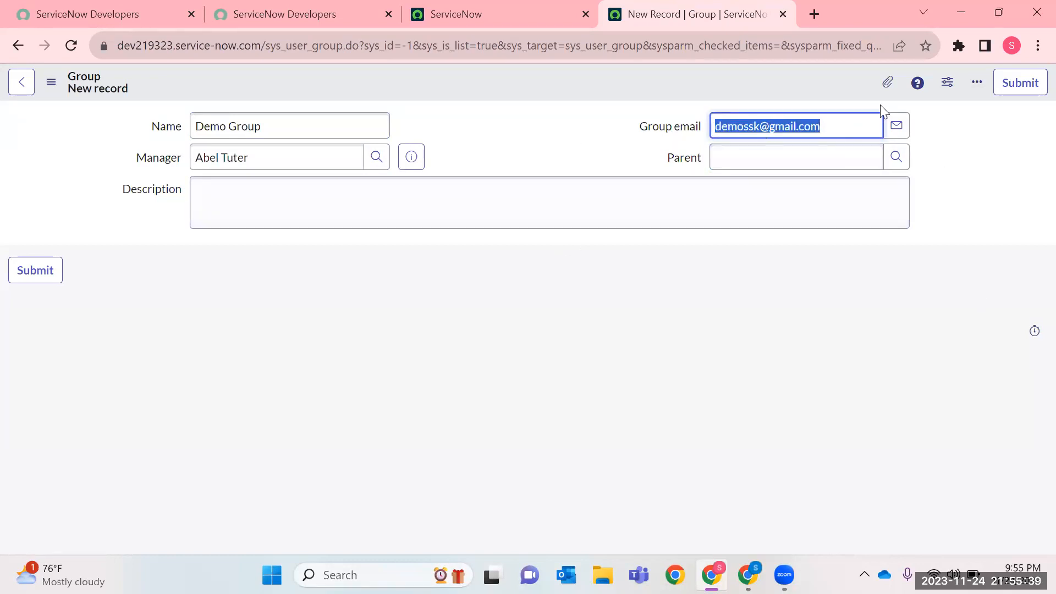
Describe the group as "This Group is Created for POC related Stories.".
{"action": "left_click", "coordinate": [291, 205]}
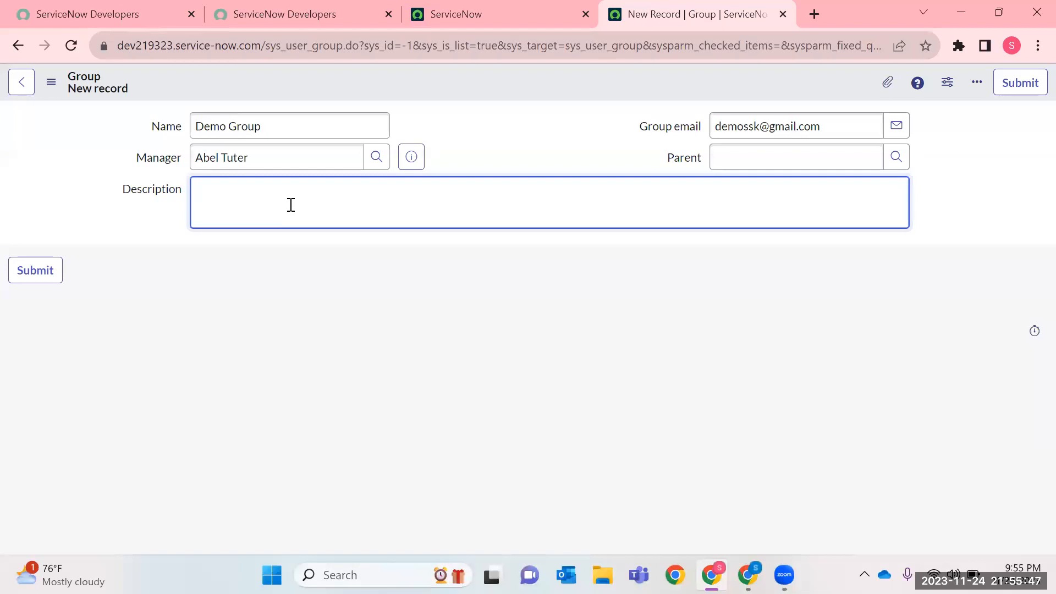
{"action": "type", "text": "his Group is Create"}
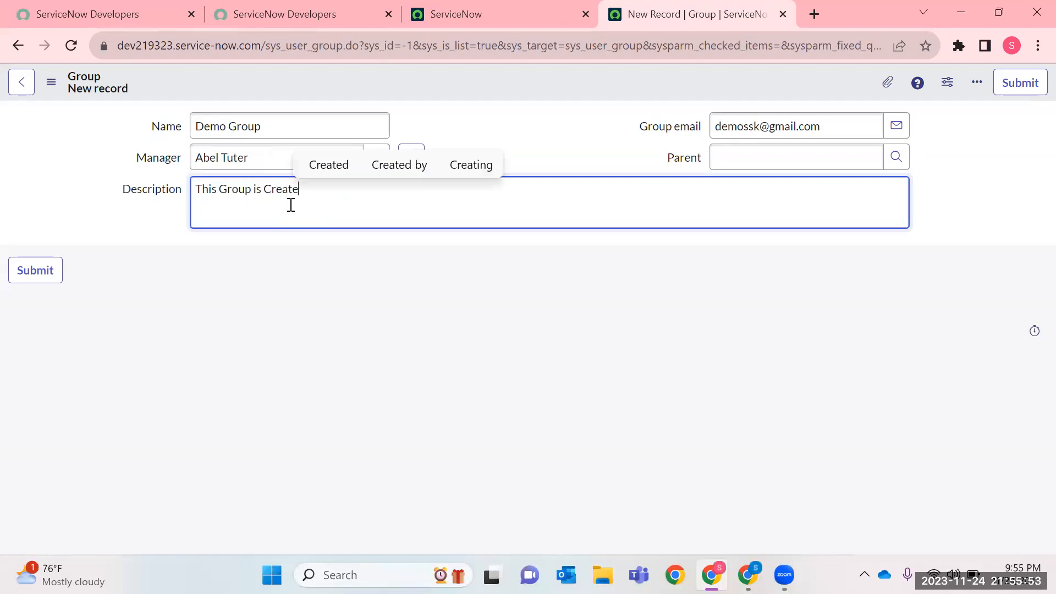
{"action": "type", "text": "d for POC related "}
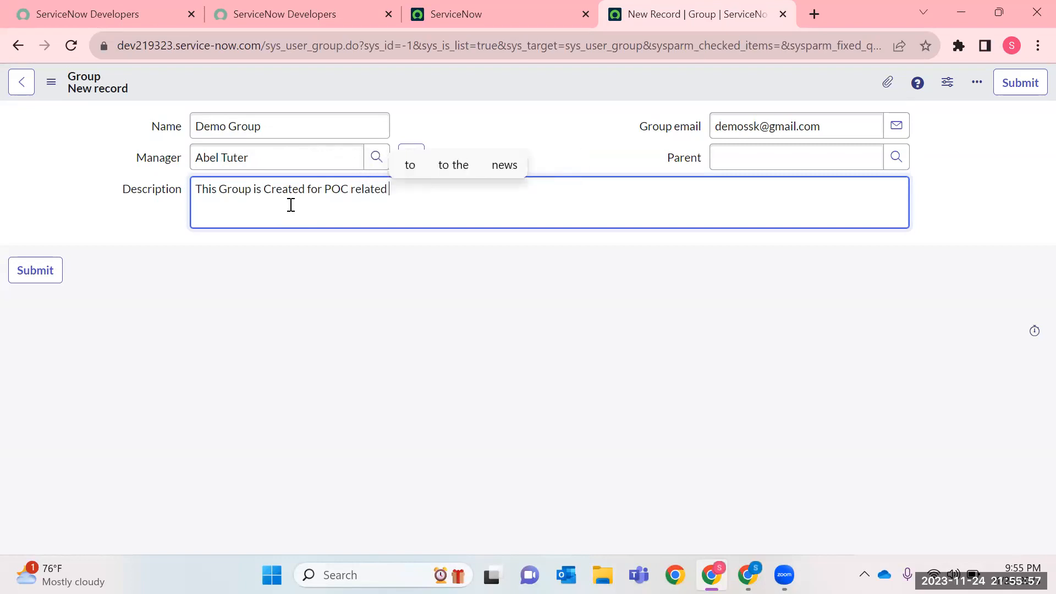
{"action": "type", "text": "Stories"}
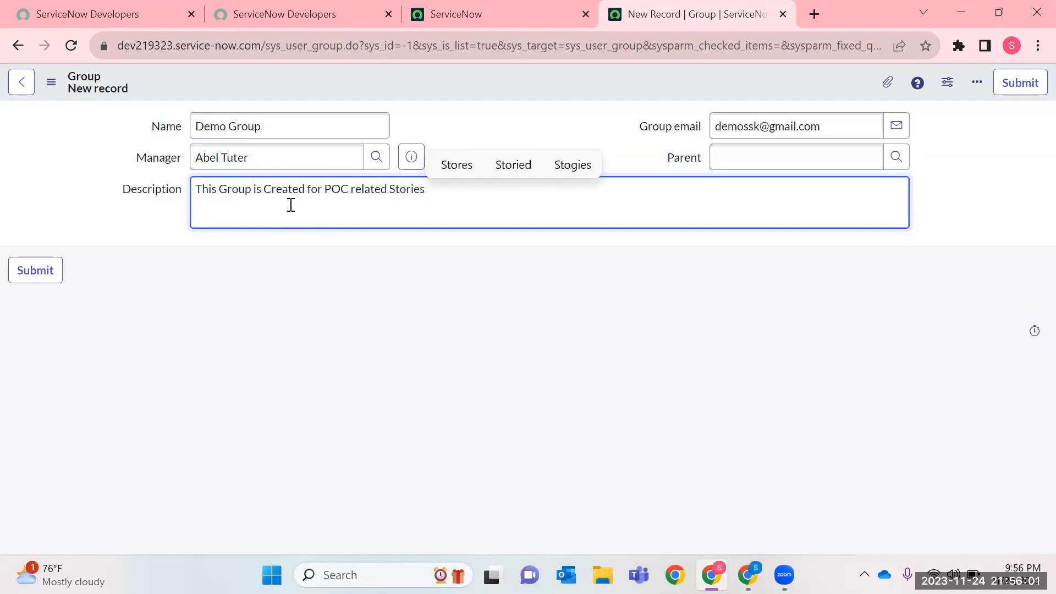
{"action": "type", "text": "."}
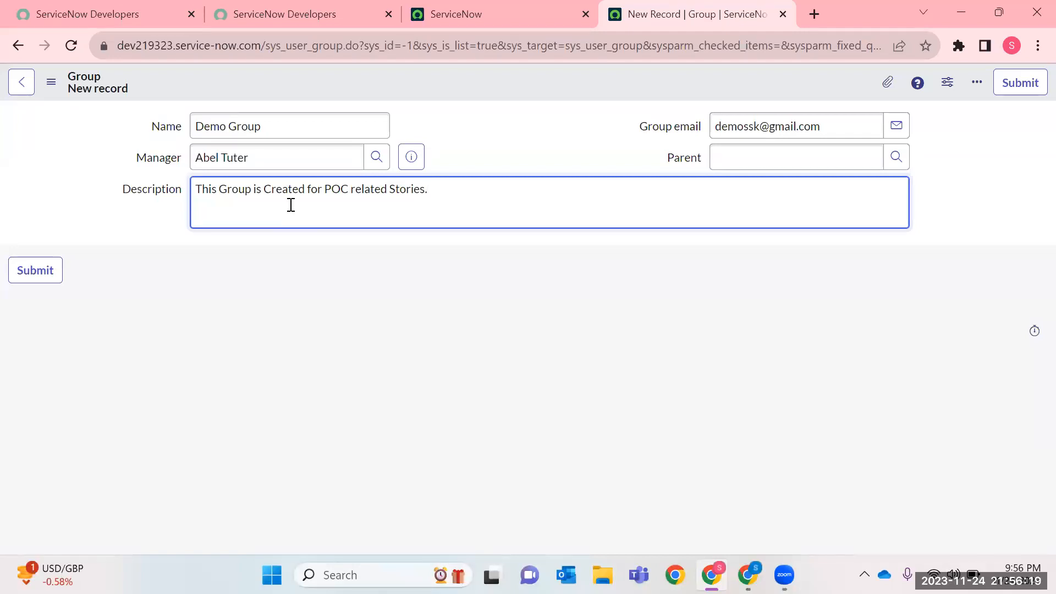
Save the new group without leaving its record and highlight its description text.
{"action": "right_click", "coordinate": [494, 71]}
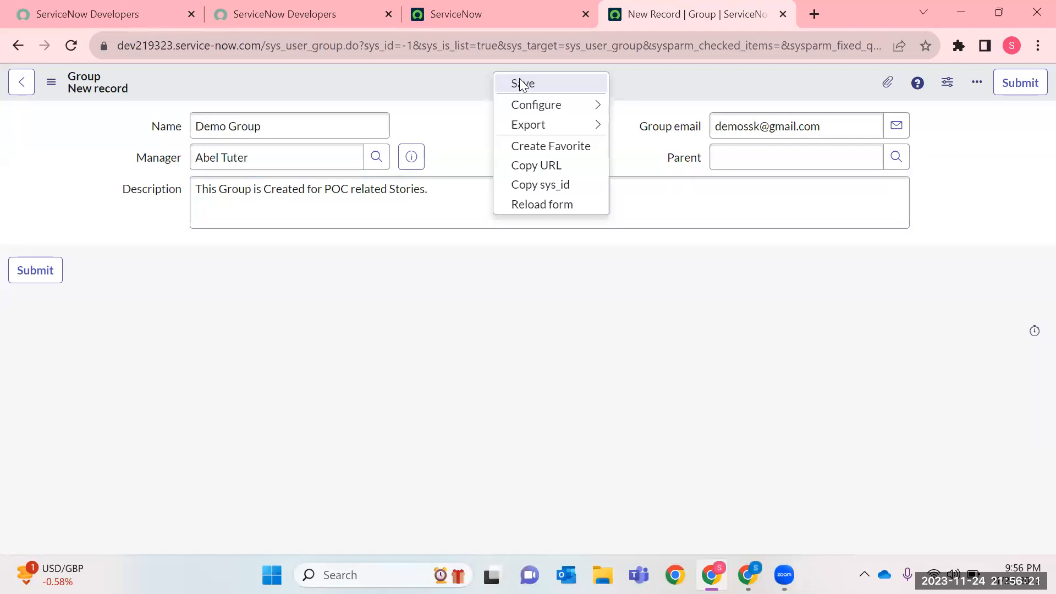
{"action": "left_click", "coordinate": [508, 82]}
{"action": "double_click", "coordinate": [335, 189]}
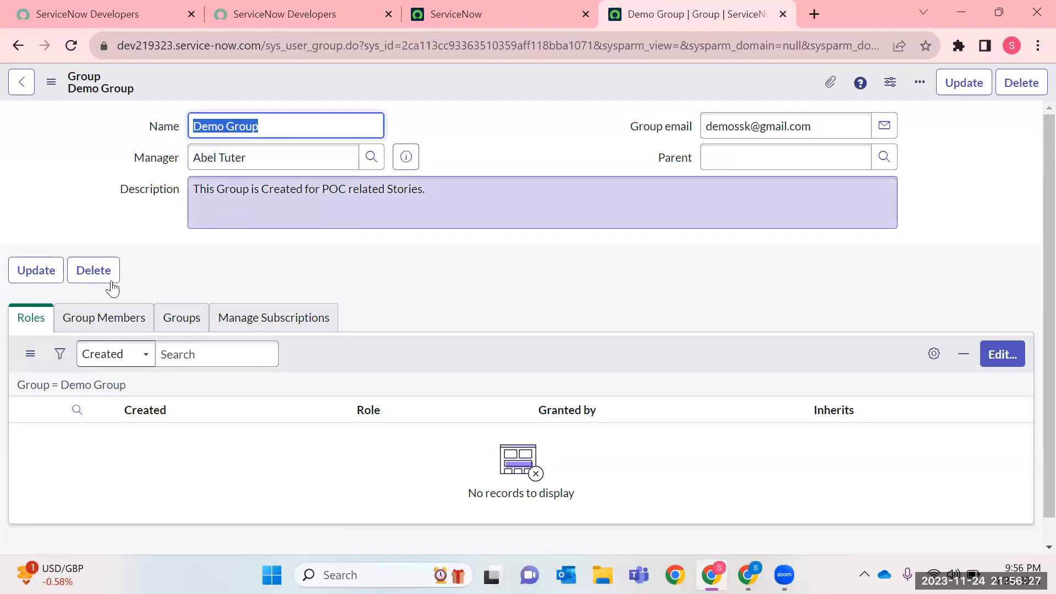
{"action": "left_click", "coordinate": [478, 196]}
{"action": "key", "text": "ctrl+a"}
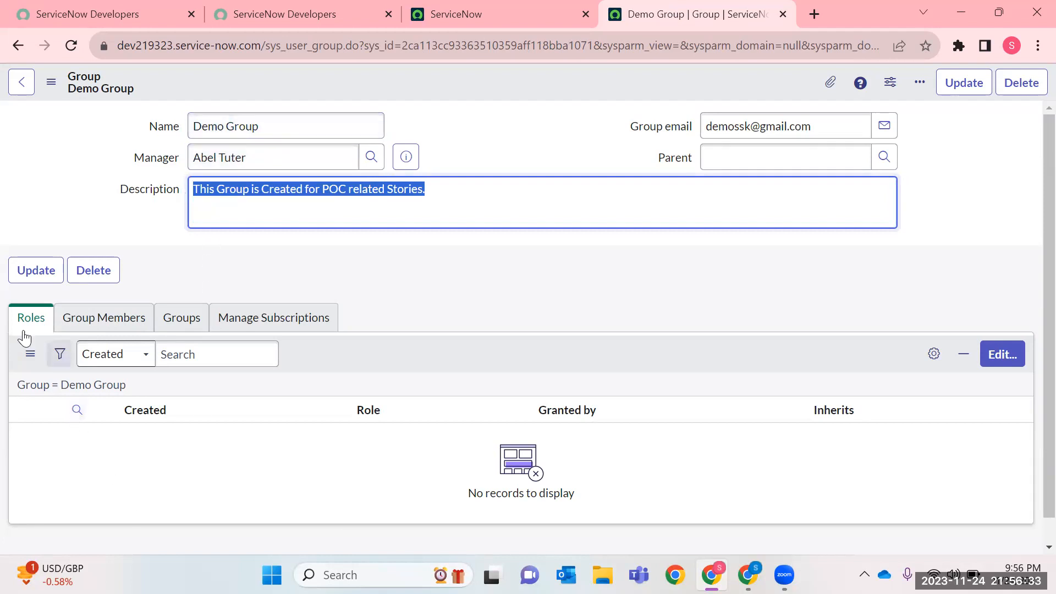
Open the role assignment editor for Demo Group and search the available roles for "demo".
{"action": "left_click", "coordinate": [997, 357]}
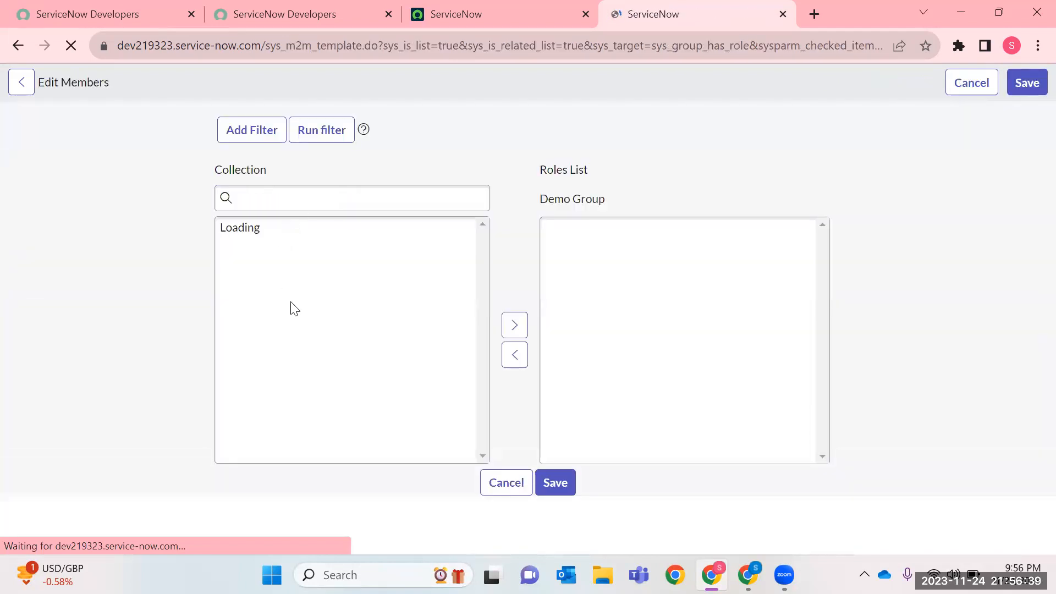
{"action": "left_click", "coordinate": [282, 12]}
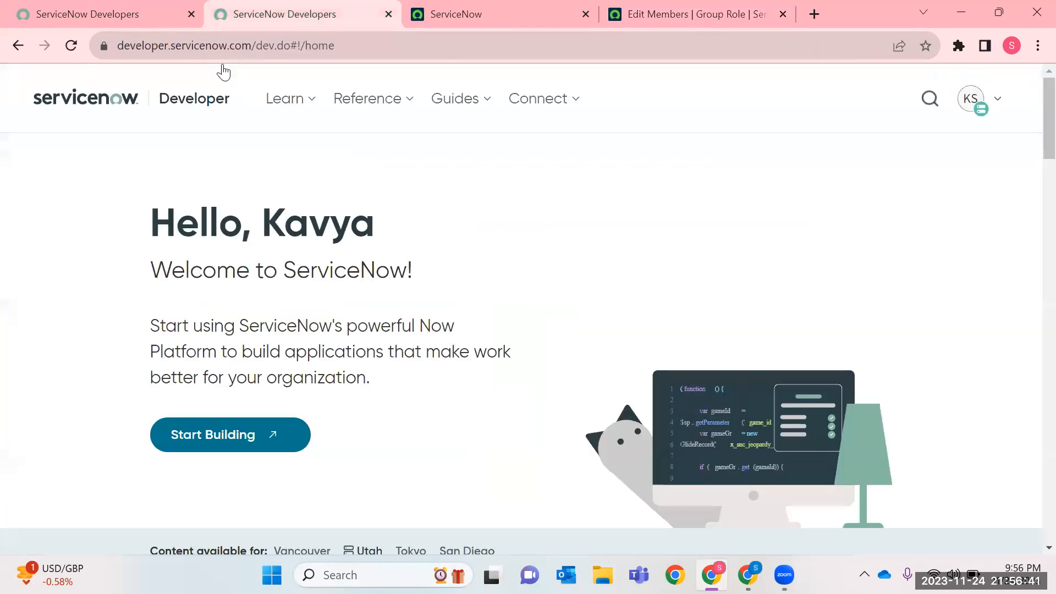
{"action": "left_click", "coordinate": [688, 14]}
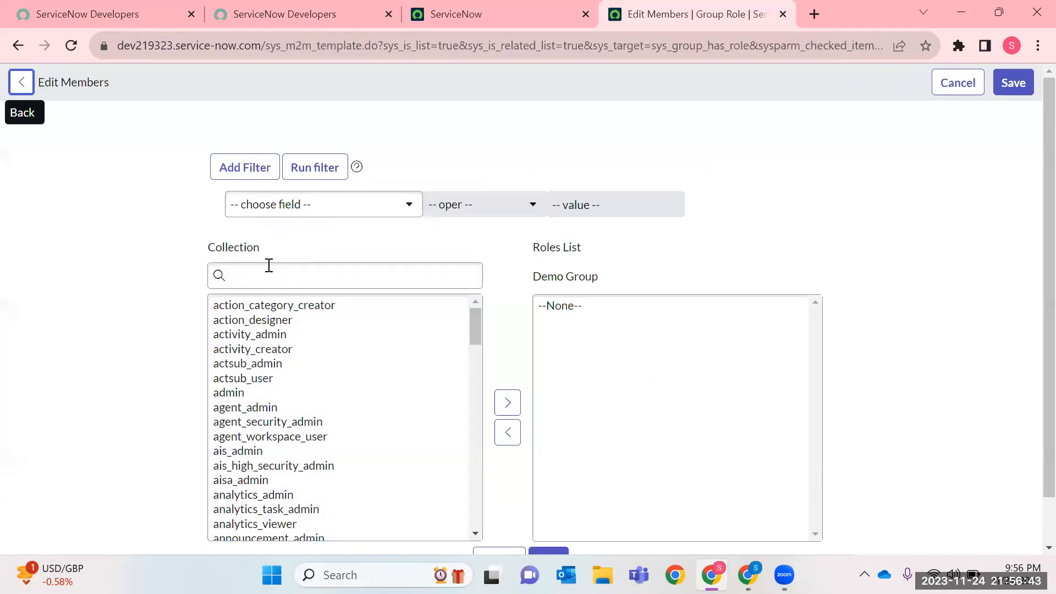
{"action": "left_click", "coordinate": [263, 271]}
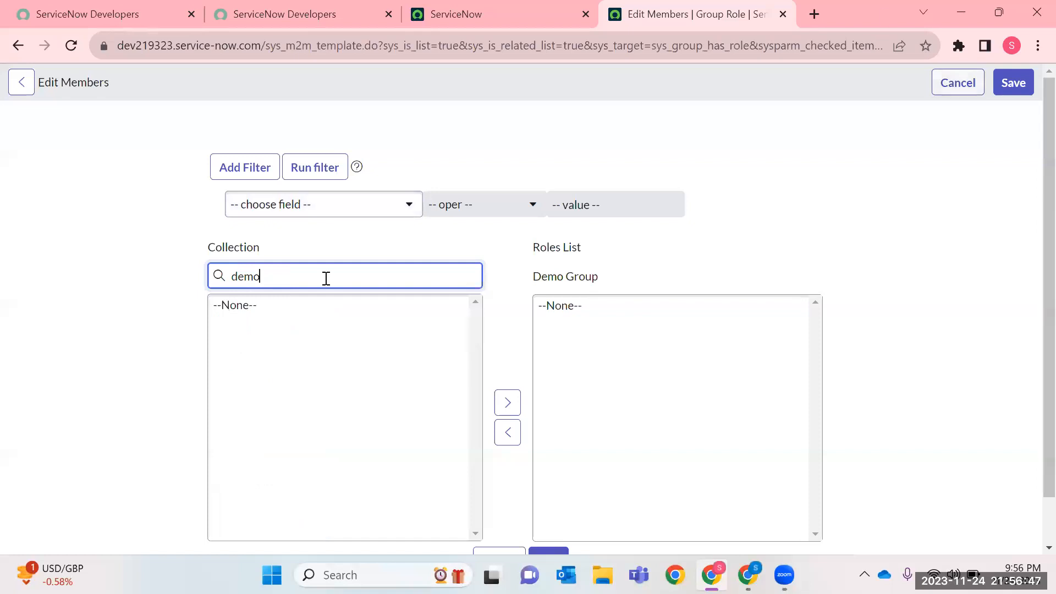
{"action": "left_click", "coordinate": [256, 17]}
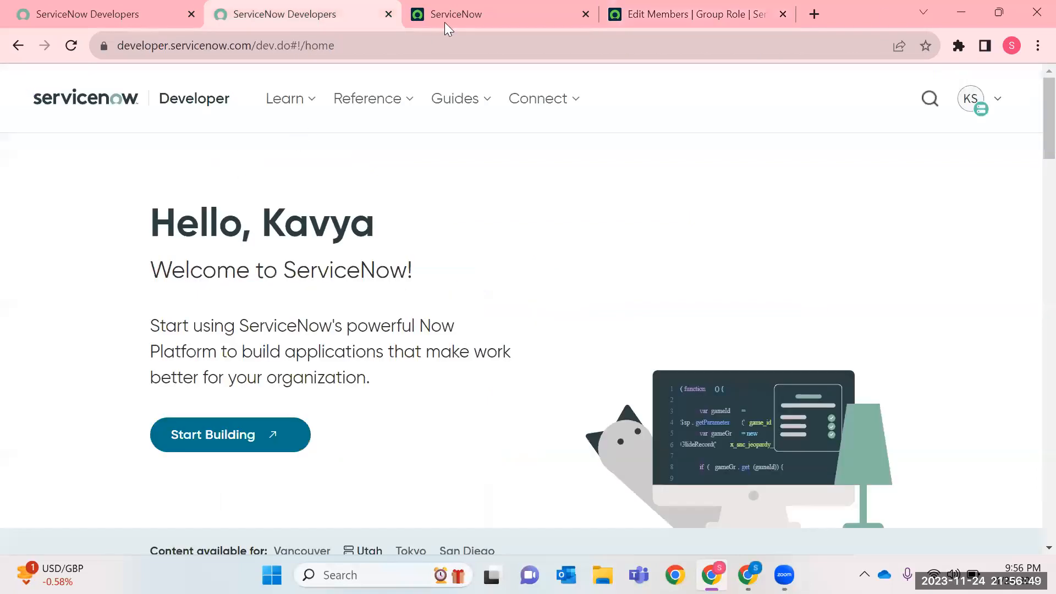
{"action": "left_click", "coordinate": [686, 20]}
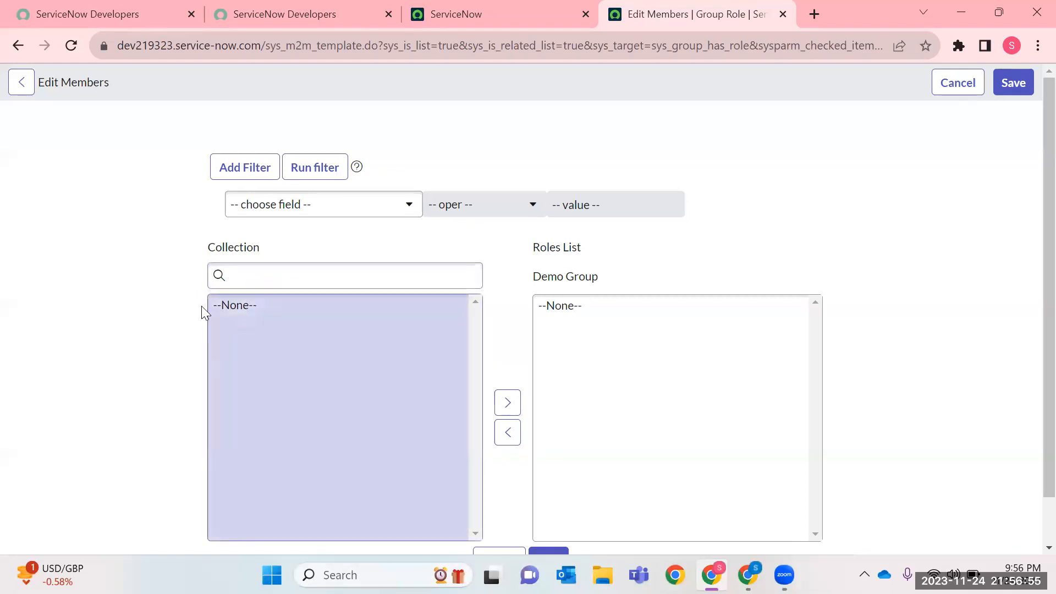
{"action": "scroll", "coordinate": [331, 381], "scroll_direction": "down", "scroll_amount": 20}
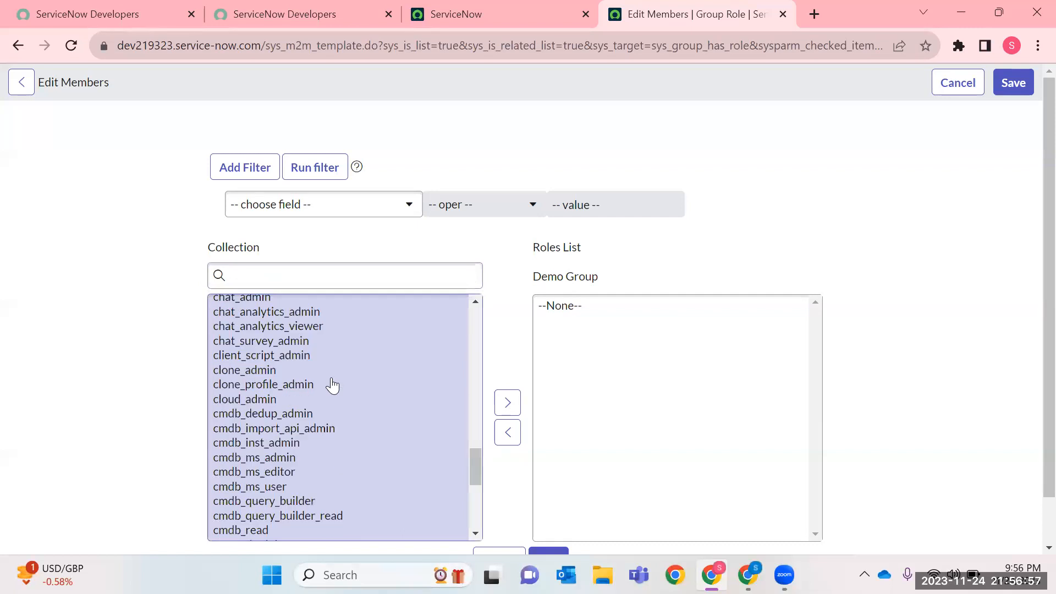
Close the ServiceNow Developers home tab, filter the application navigator by Roles and open the Roles module in a new tab.
{"action": "left_click", "coordinate": [316, 14]}
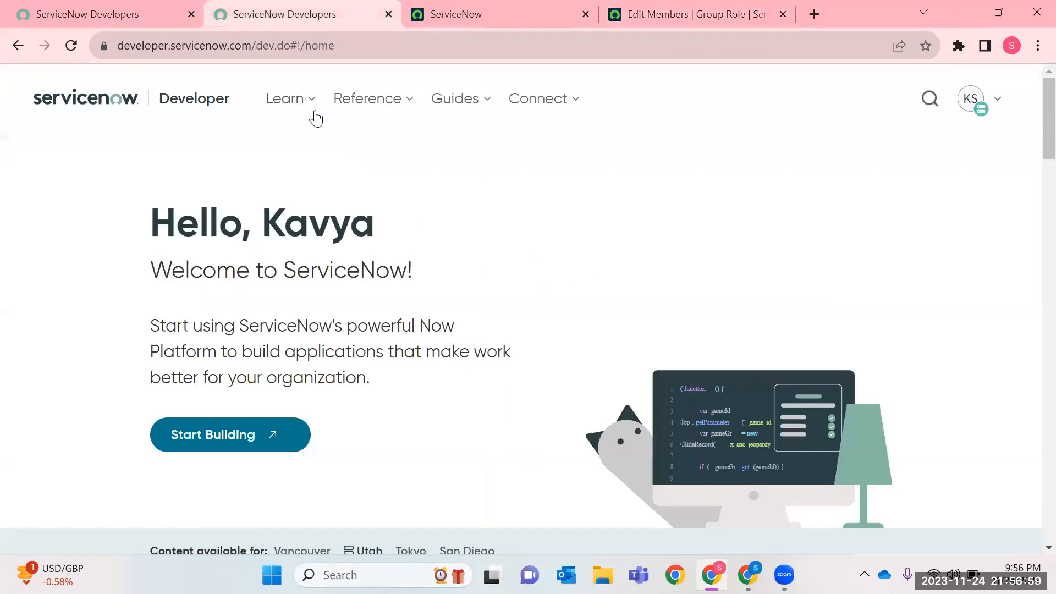
{"action": "left_click", "coordinate": [429, 25]}
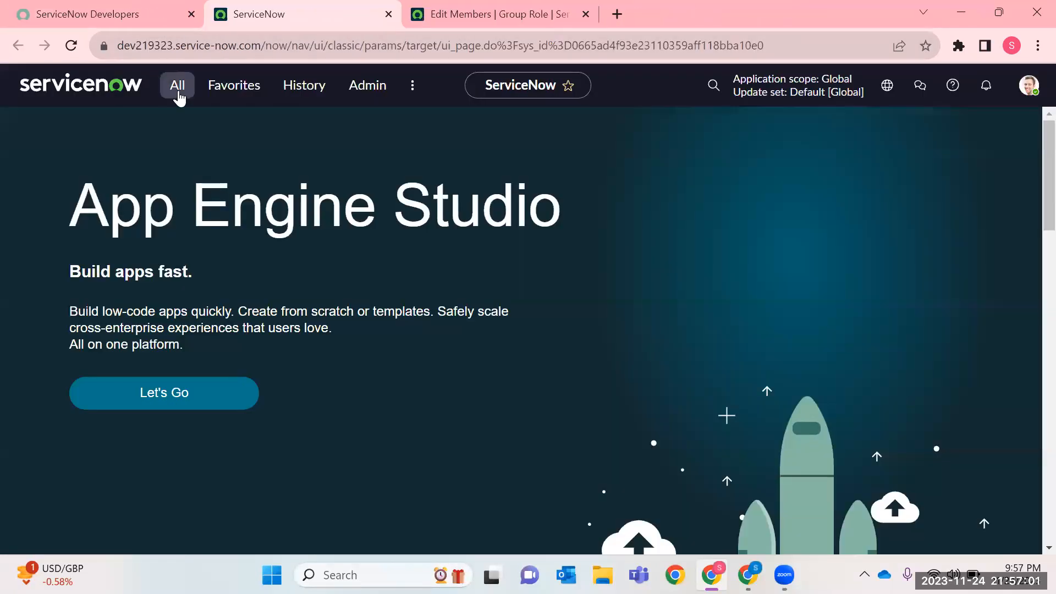
{"action": "left_click", "coordinate": [177, 88]}
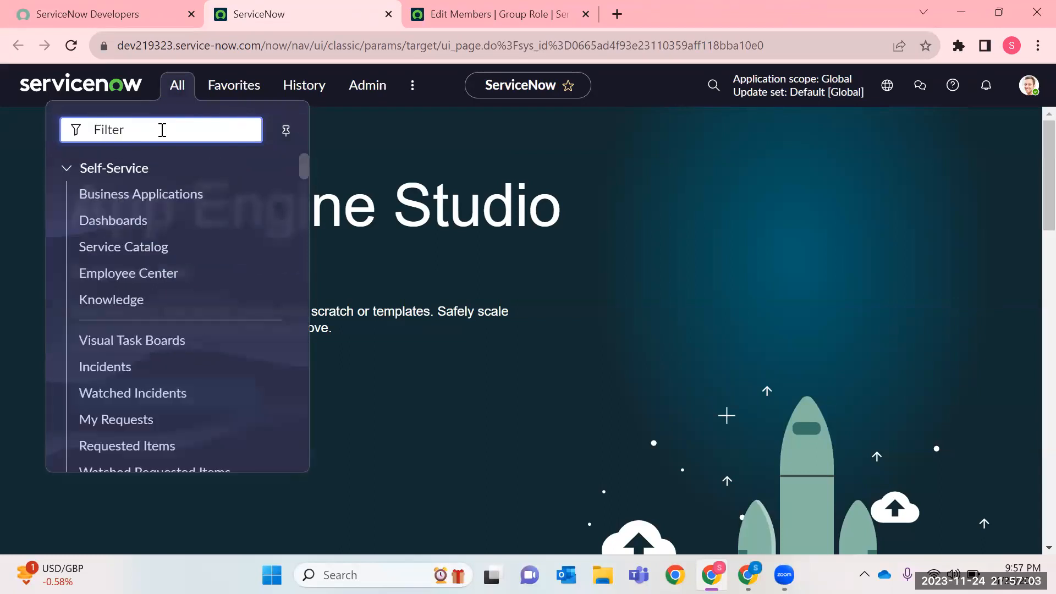
{"action": "type", "text": "Roles"}
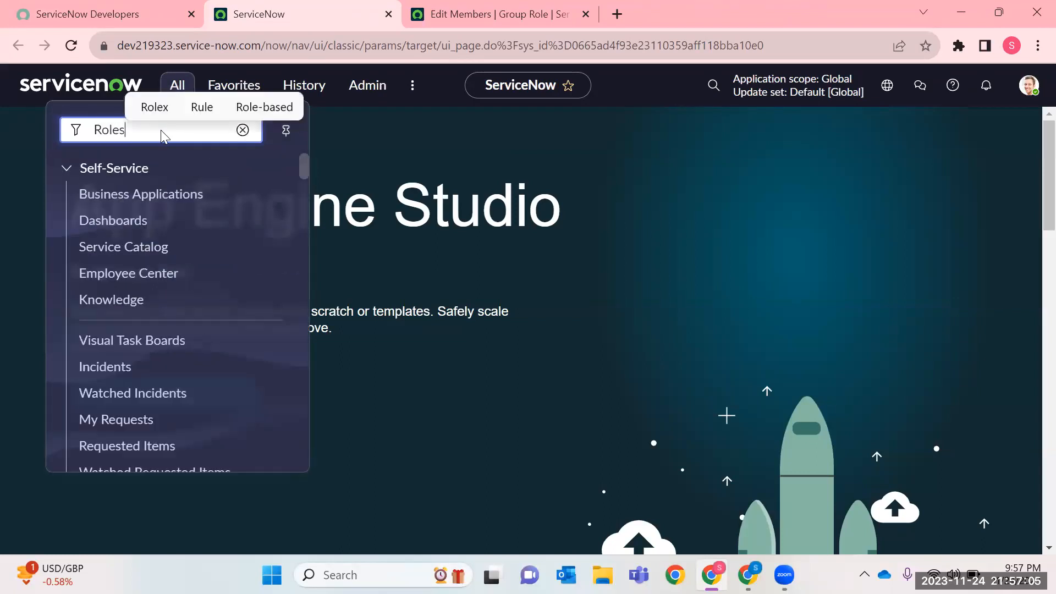
{"action": "right_click", "coordinate": [103, 363]}
{"action": "left_click", "coordinate": [250, 183]}
Search the Roles list for role names containing "Demo", and clear that filter.
{"action": "left_click", "coordinate": [523, 8]}
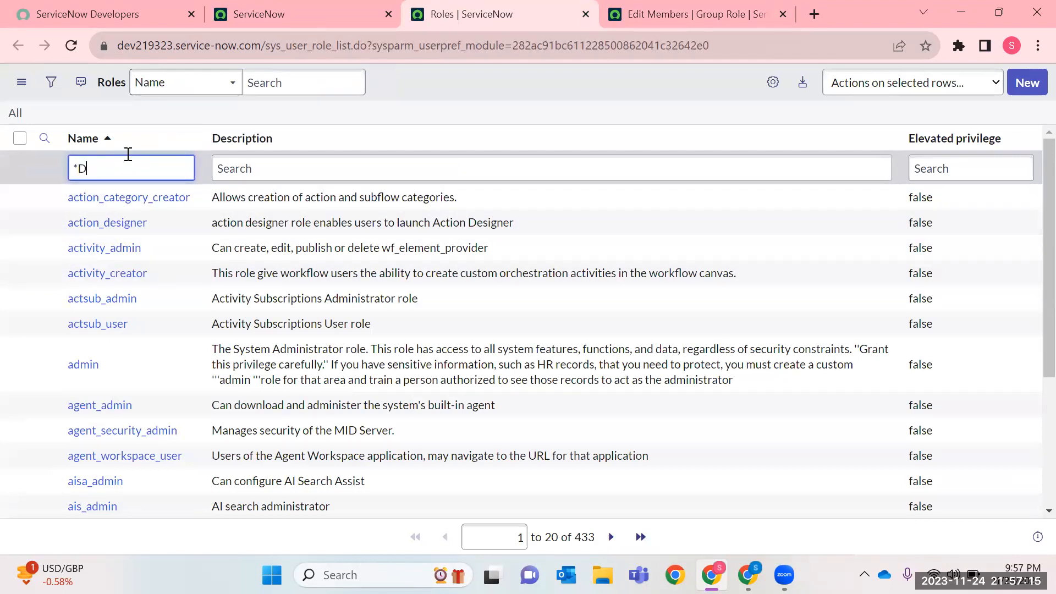
{"action": "key", "text": "Return"}
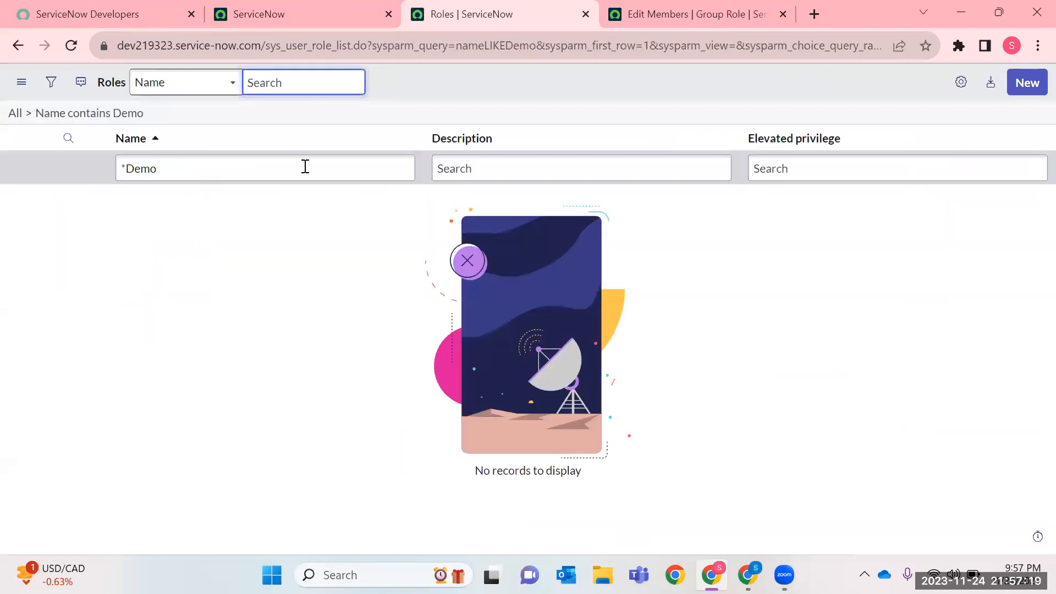
{"action": "left_click", "coordinate": [29, 114]}
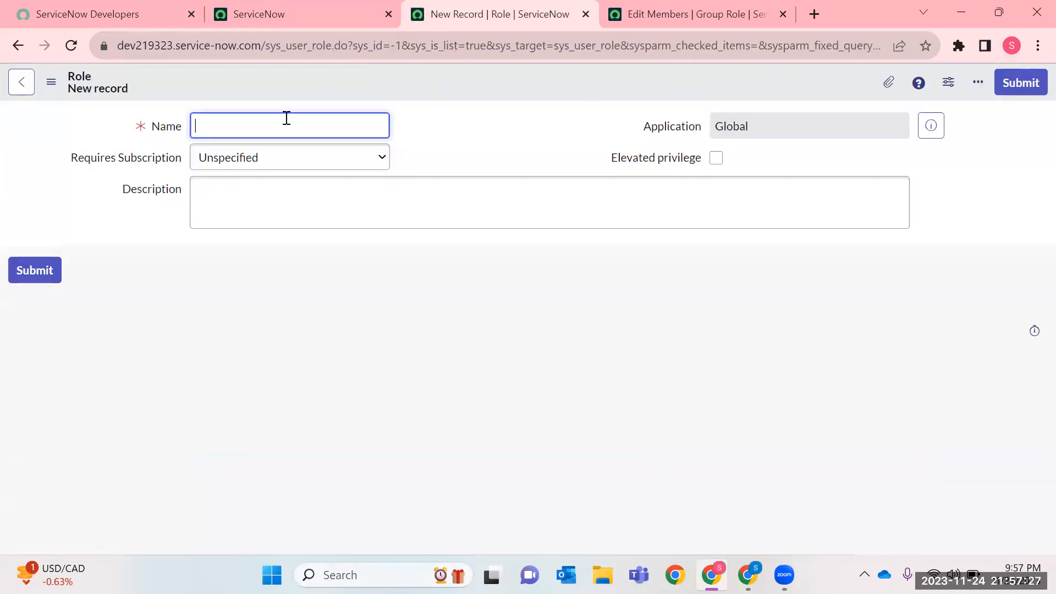
Name the new role "Demo SSK" and describe it as "Role given to POC Test Users".
{"action": "type", "text": "emo SSK"}
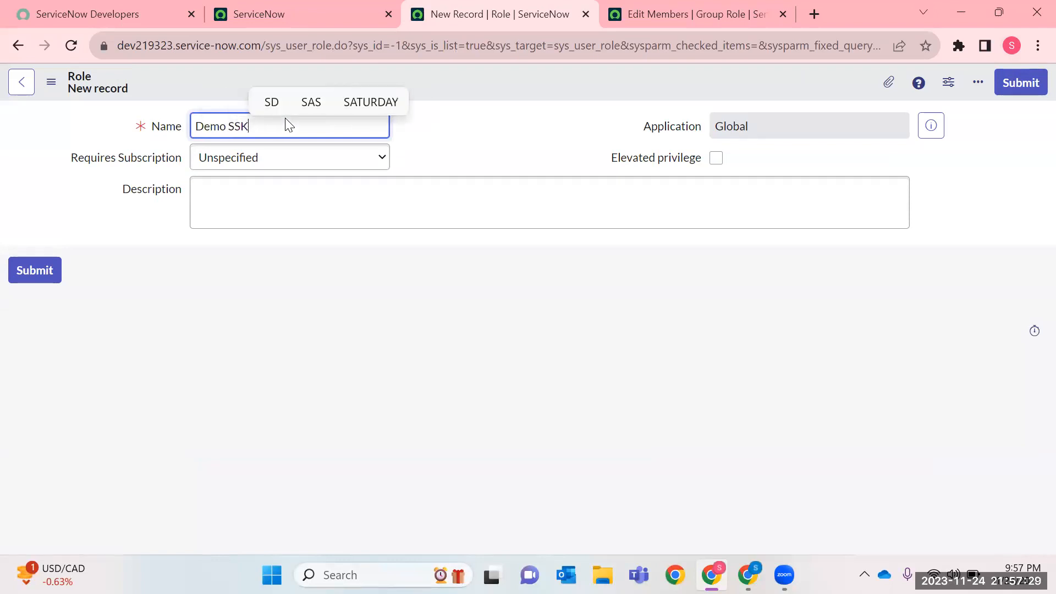
{"action": "left_click", "coordinate": [275, 210]}
{"action": "type", "text": "R"}
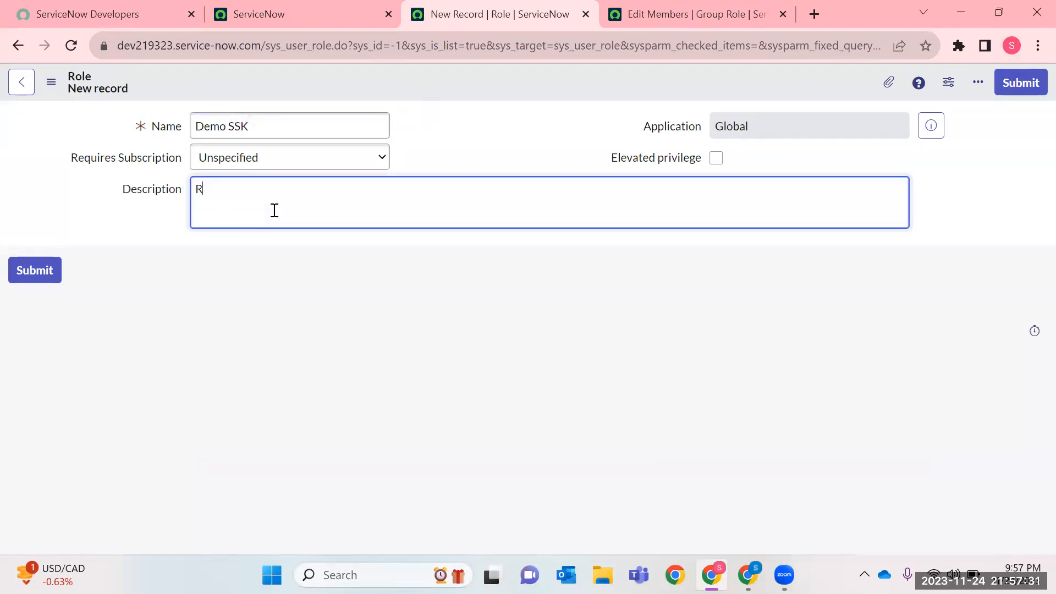
{"action": "type", "text": "ole give"}
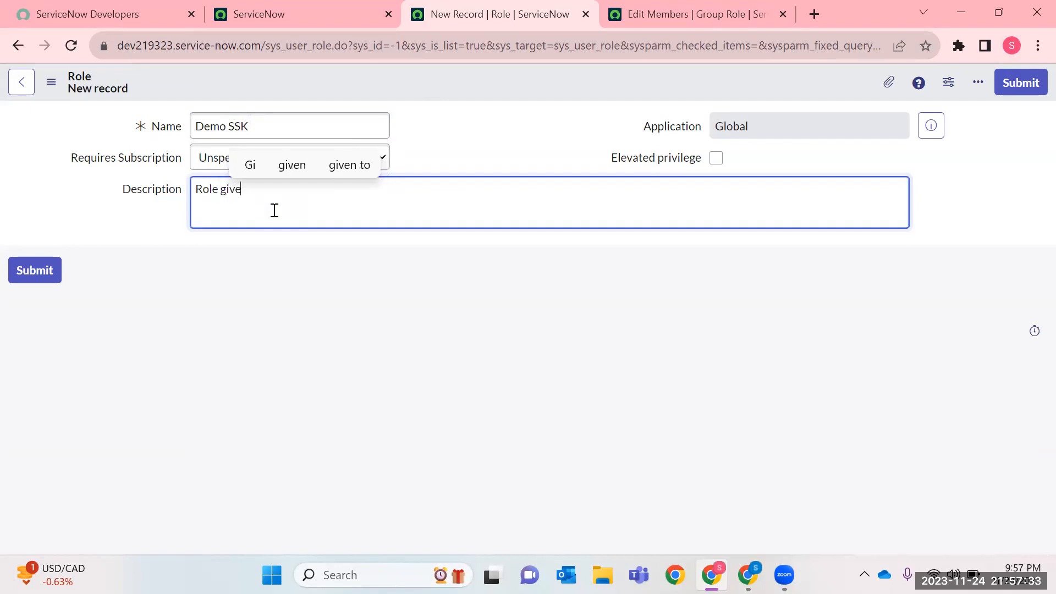
{"action": "type", "text": "n to POC"}
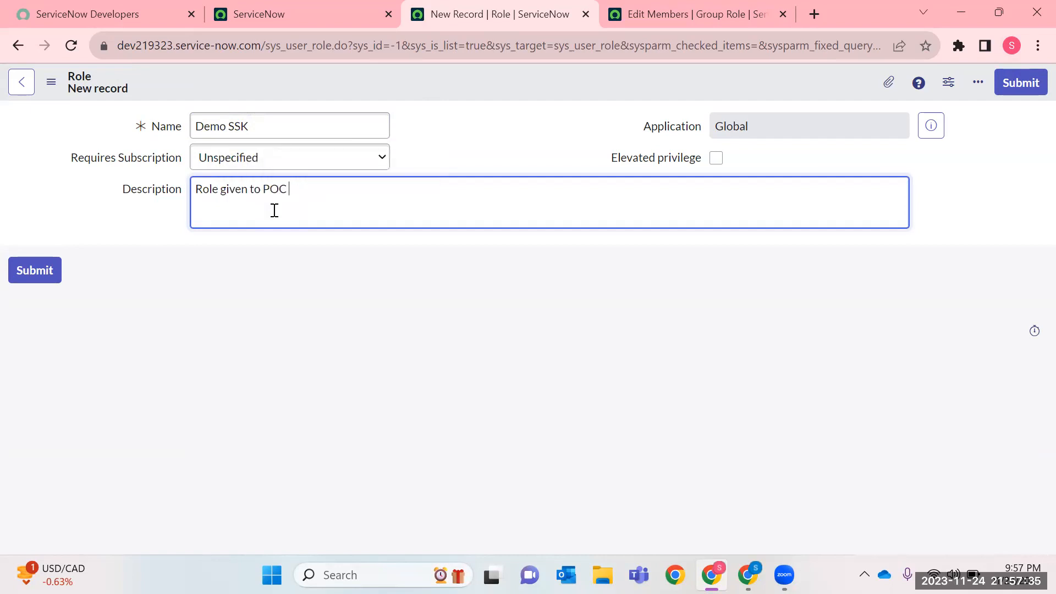
{"action": "type", "text": " Test Us"}
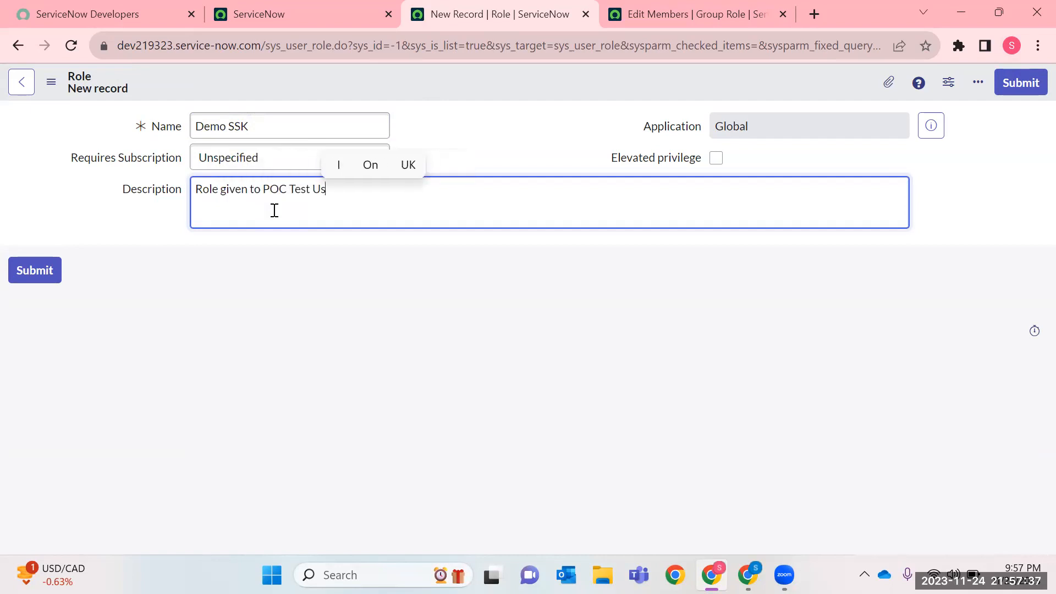
{"action": "type", "text": "ers"}
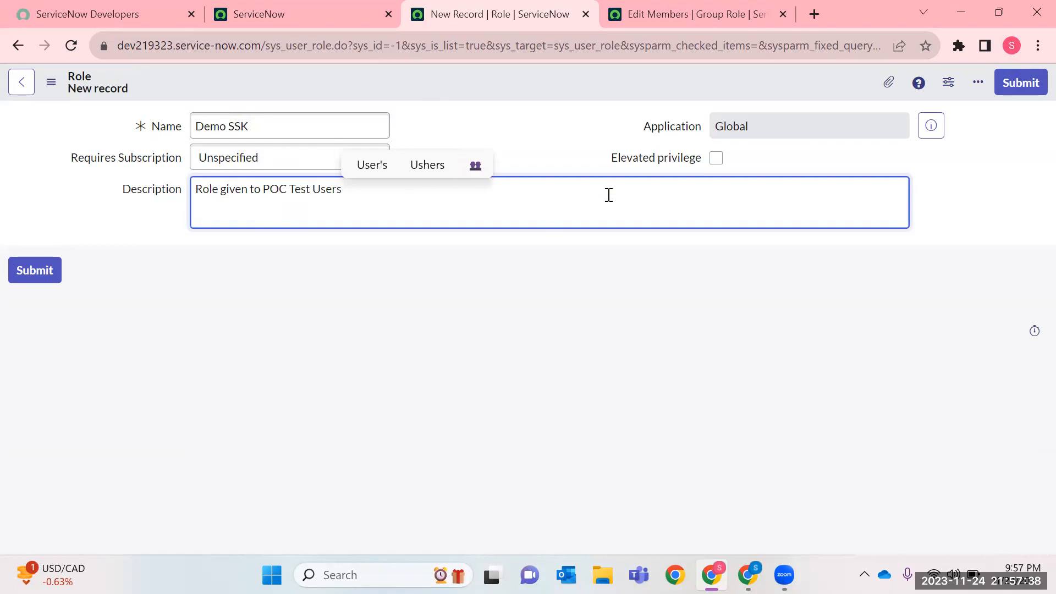
Save the new role without leaving its record and check the Requires Subscription options.
{"action": "left_click", "coordinate": [716, 157]}
{"action": "right_click", "coordinate": [478, 82]}
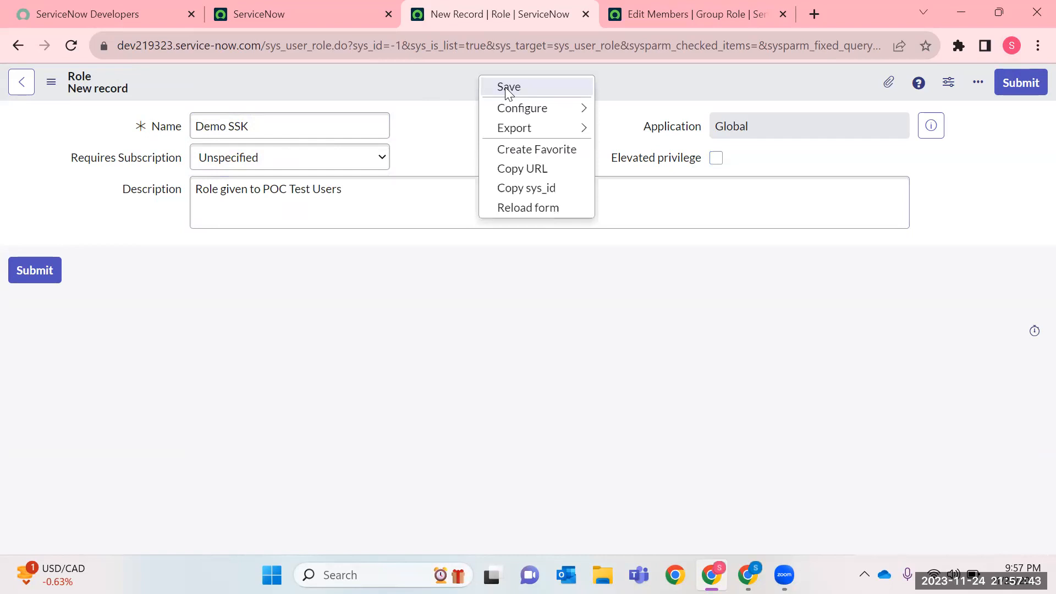
{"action": "left_click", "coordinate": [509, 87]}
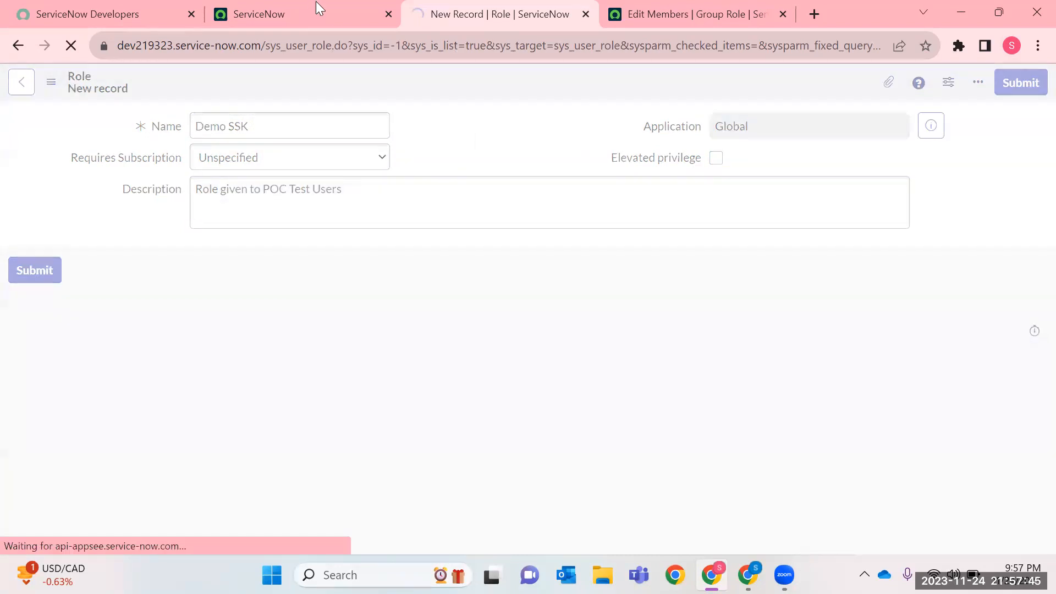
{"action": "left_click", "coordinate": [262, 165]}
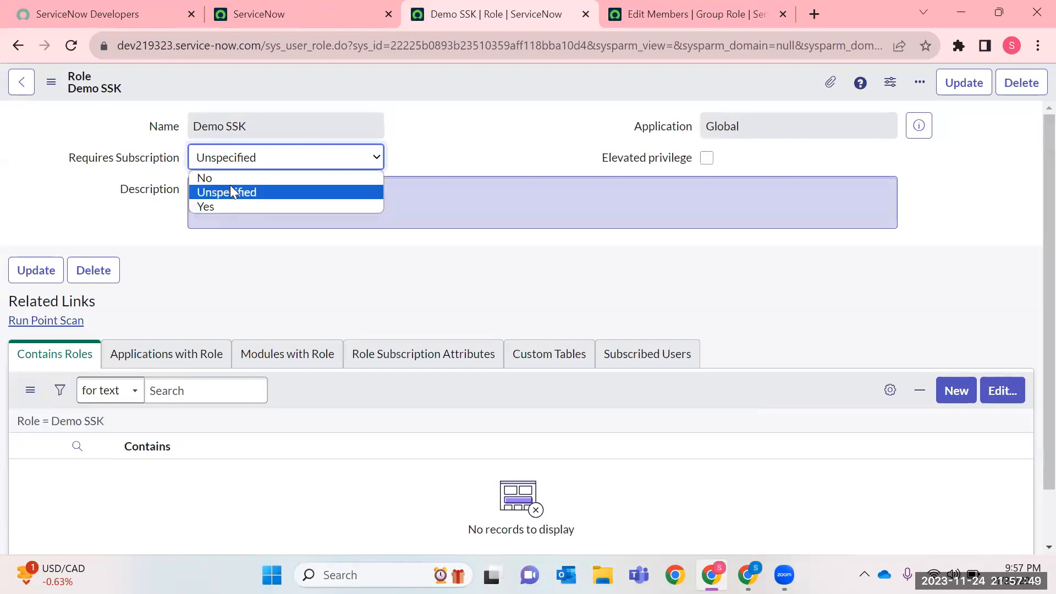
{"action": "left_click", "coordinate": [230, 262]}
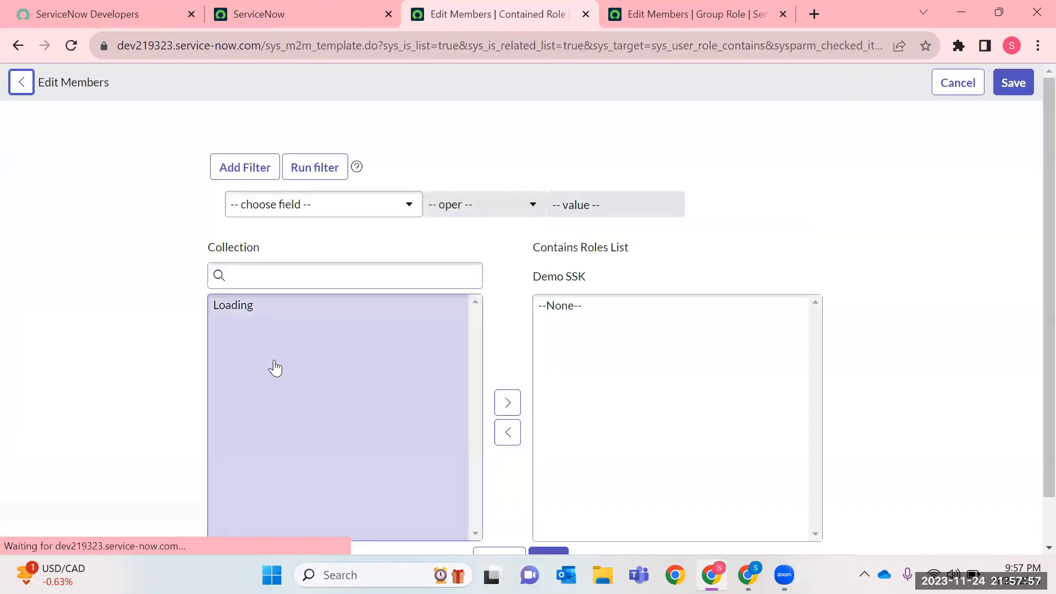
Add activity_admin, agent_admin and actsub_admin to the roles contained in Demo SSK.
{"action": "left_click", "coordinate": [249, 349]}
{"action": "left_click", "coordinate": [250, 335]}
{"action": "left_click", "coordinate": [507, 403]}
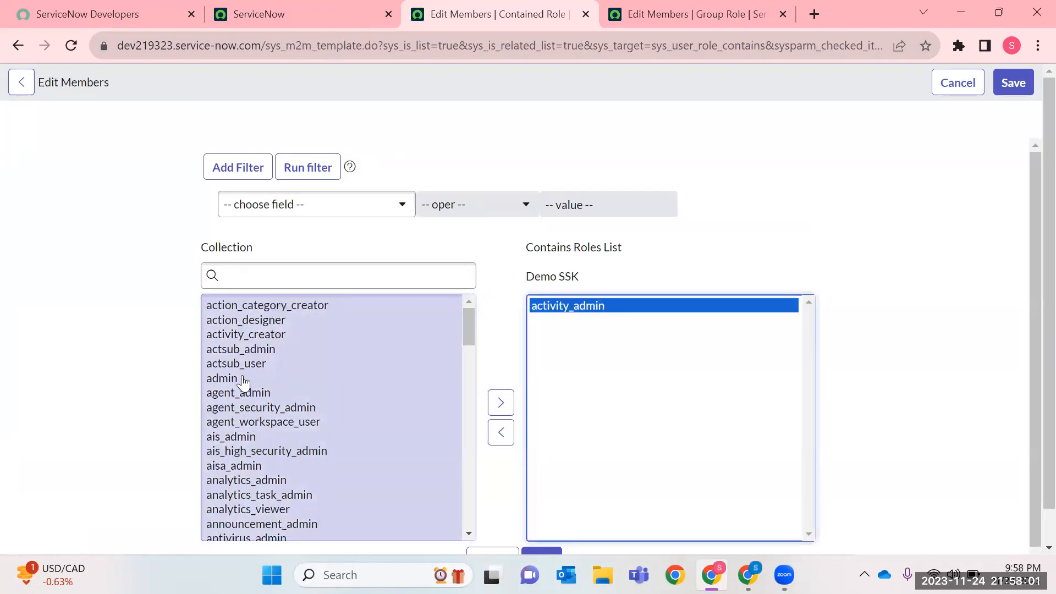
{"action": "left_click", "coordinate": [242, 391]}
{"action": "left_click", "coordinate": [509, 405]}
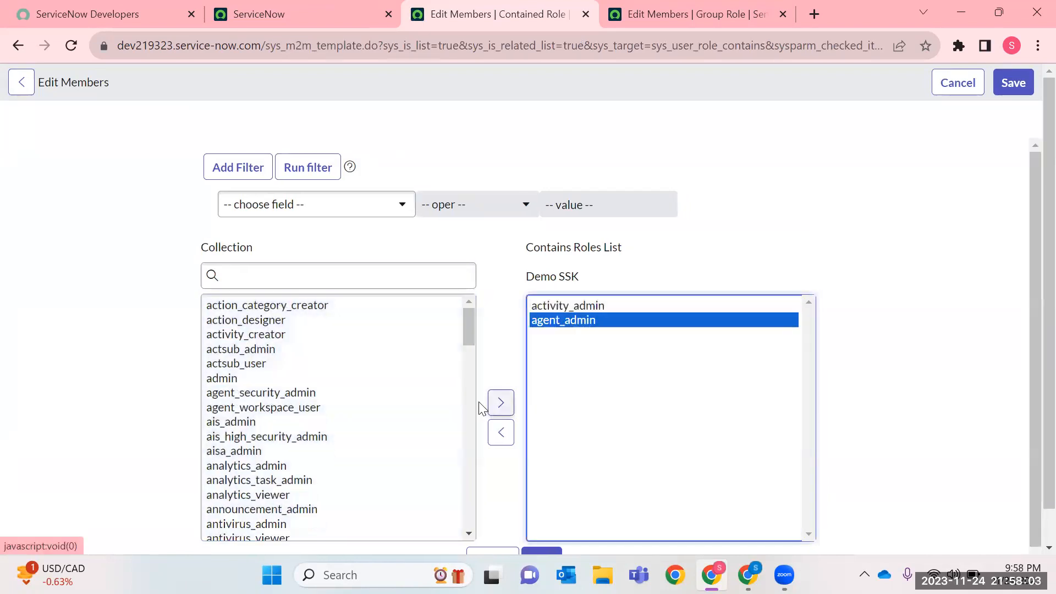
{"action": "left_click", "coordinate": [258, 347]}
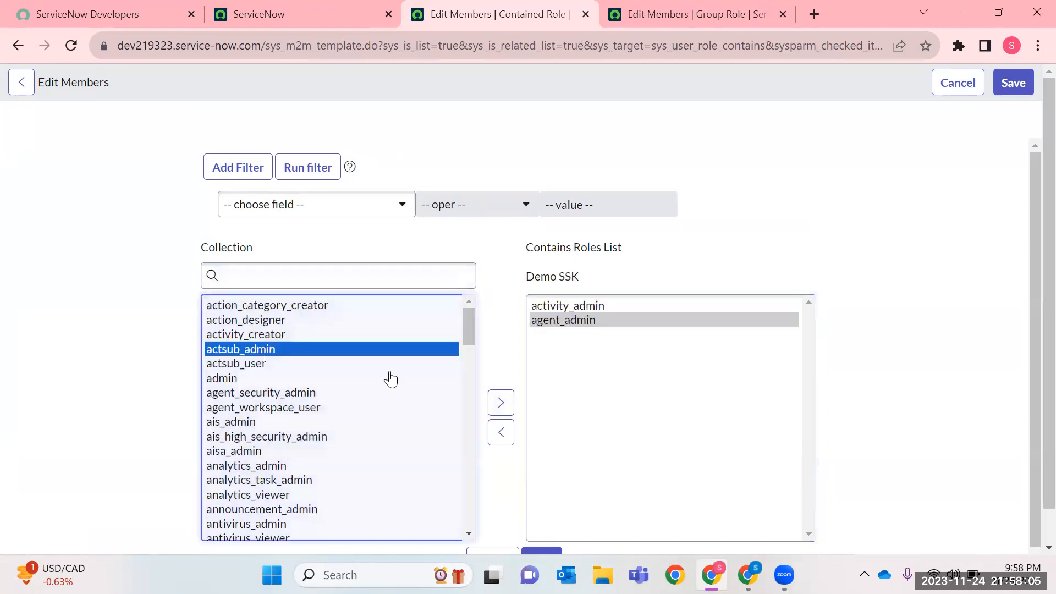
{"action": "left_click", "coordinate": [509, 404]}
Search the available roles for "*admin" and add app_engine_admin and approval_admin to the contained roles.
{"action": "scroll", "coordinate": [283, 426], "scroll_direction": "down", "scroll_amount": 3}
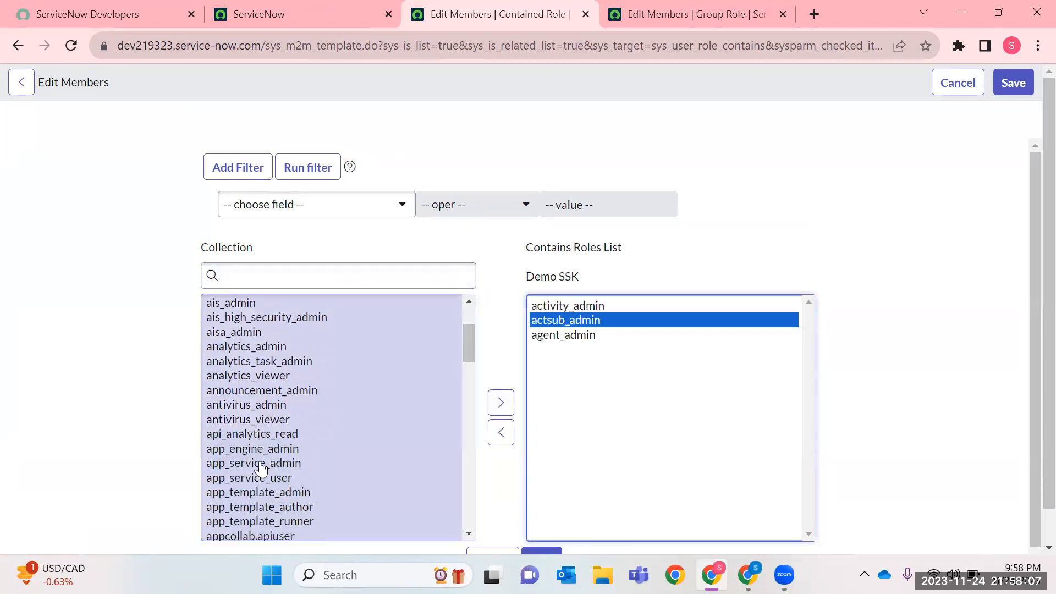
{"action": "left_click", "coordinate": [309, 279]}
{"action": "type", "text": "ad"}
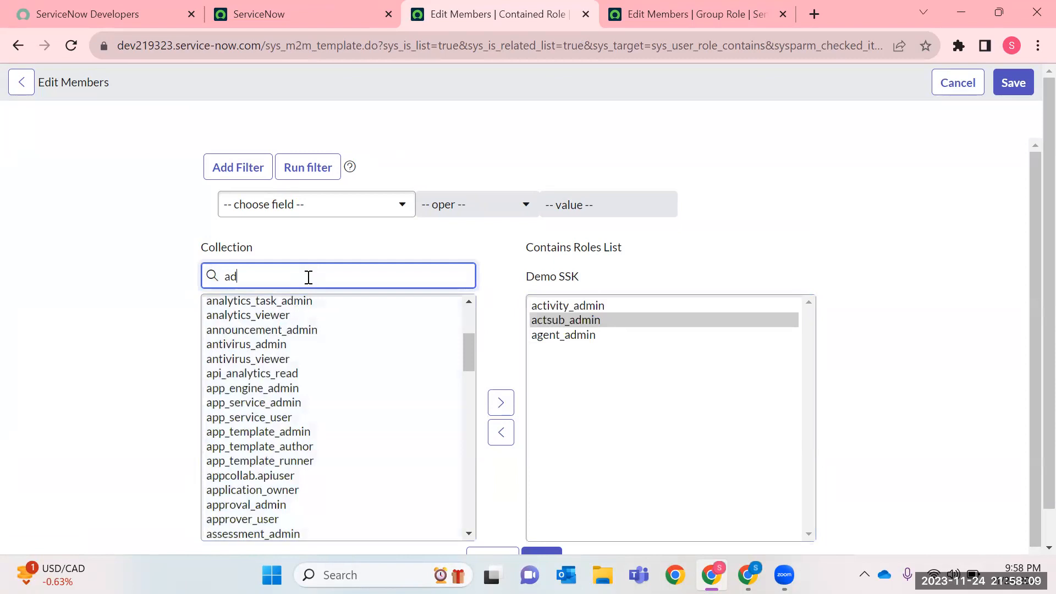
{"action": "type", "text": "*"}
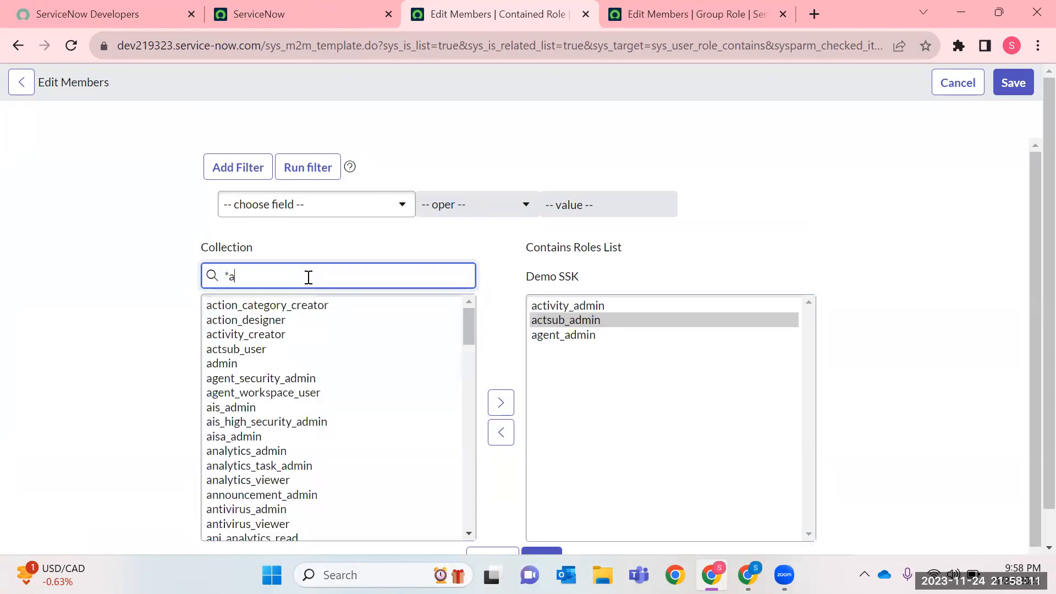
{"action": "type", "text": "dmin"}
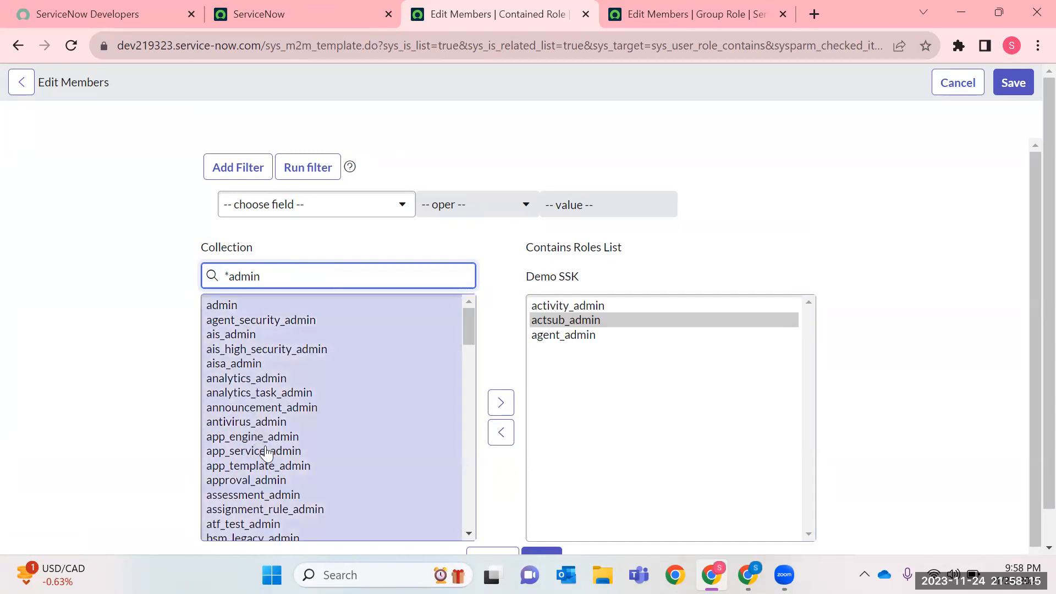
{"action": "left_click", "coordinate": [261, 439]}
{"action": "left_click", "coordinate": [501, 403]}
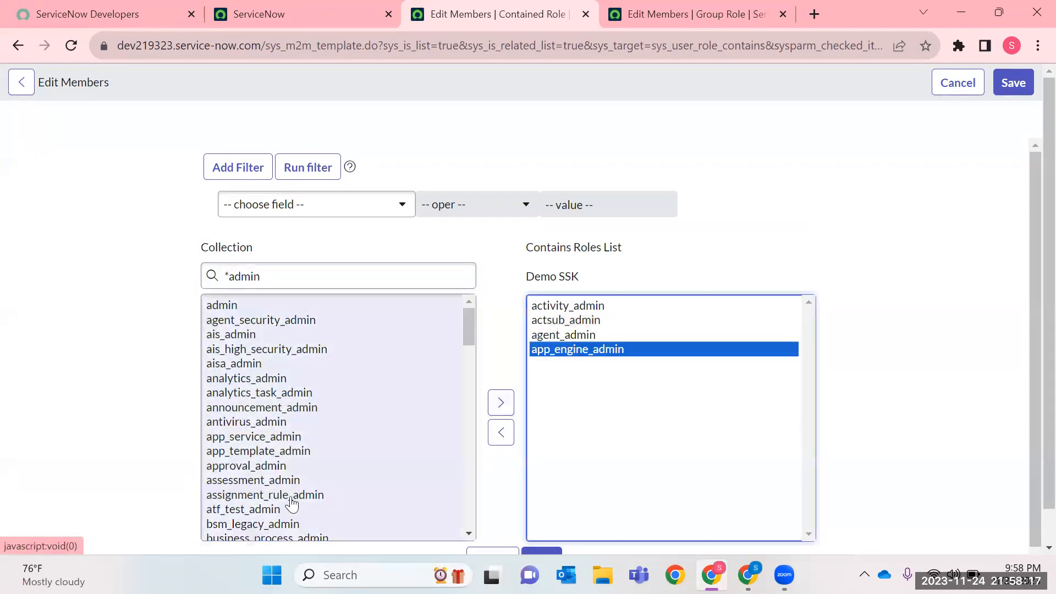
{"action": "left_click", "coordinate": [241, 466]}
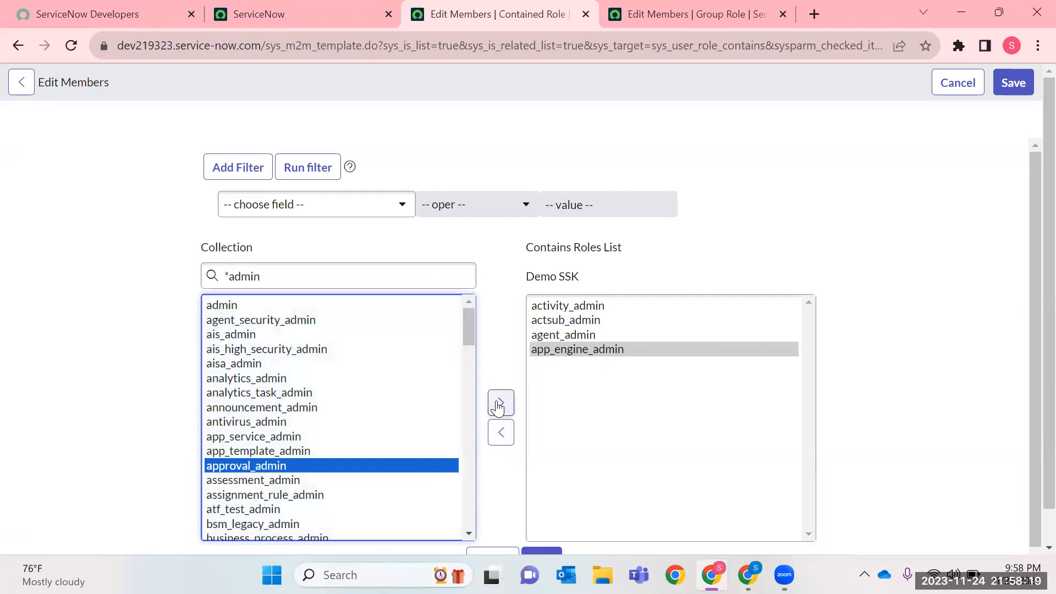
{"action": "left_click", "coordinate": [498, 404]}
Add currency_admin to Demo SSK's contained roles and save the selection.
{"action": "scroll", "coordinate": [231, 506], "scroll_direction": "down", "scroll_amount": 6}
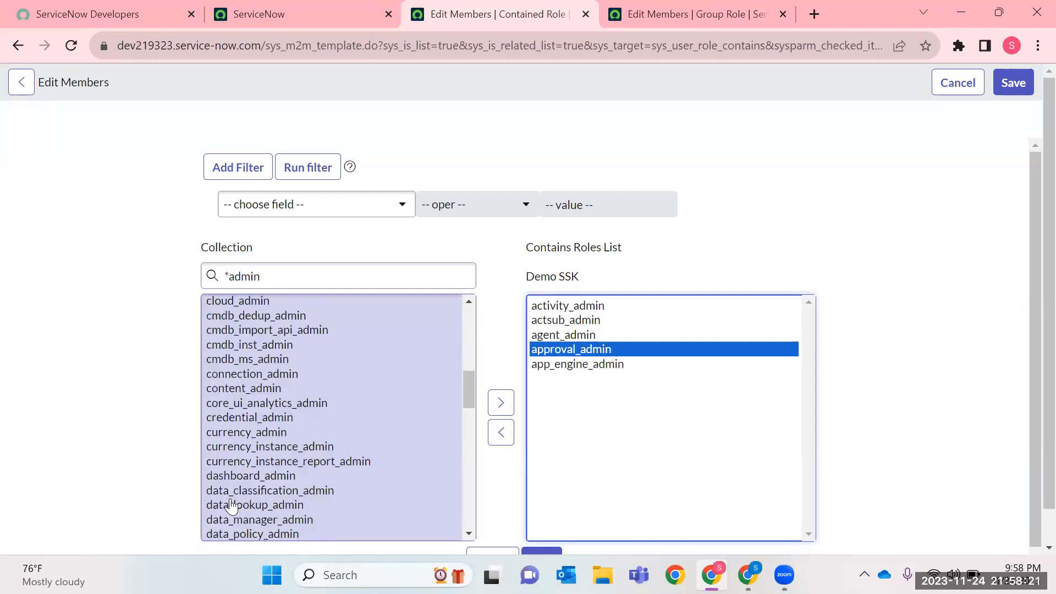
{"action": "left_click", "coordinate": [249, 439]}
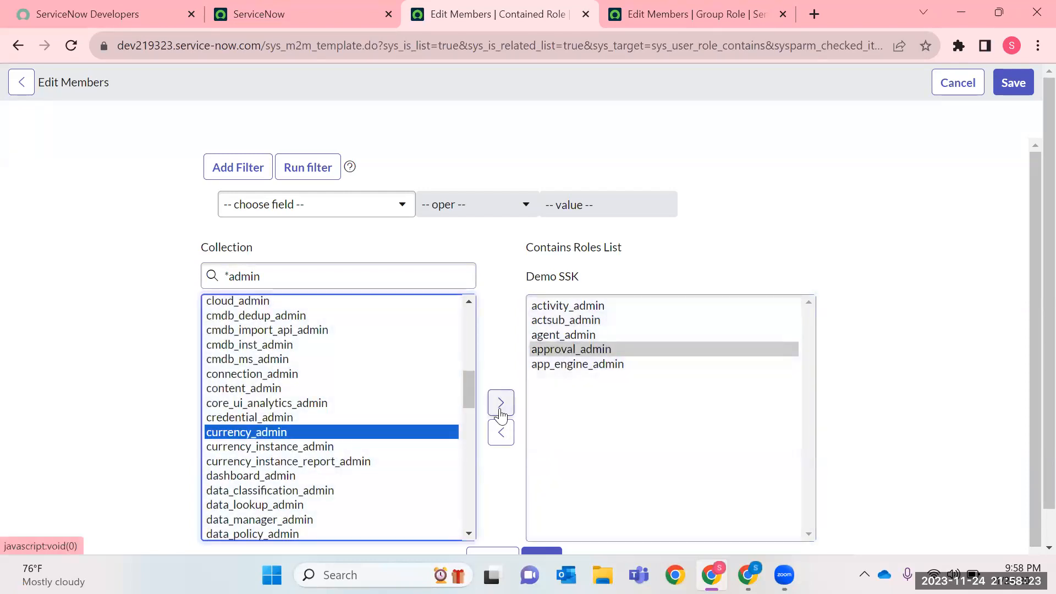
{"action": "left_click", "coordinate": [499, 410]}
{"action": "left_click", "coordinate": [1012, 79]}
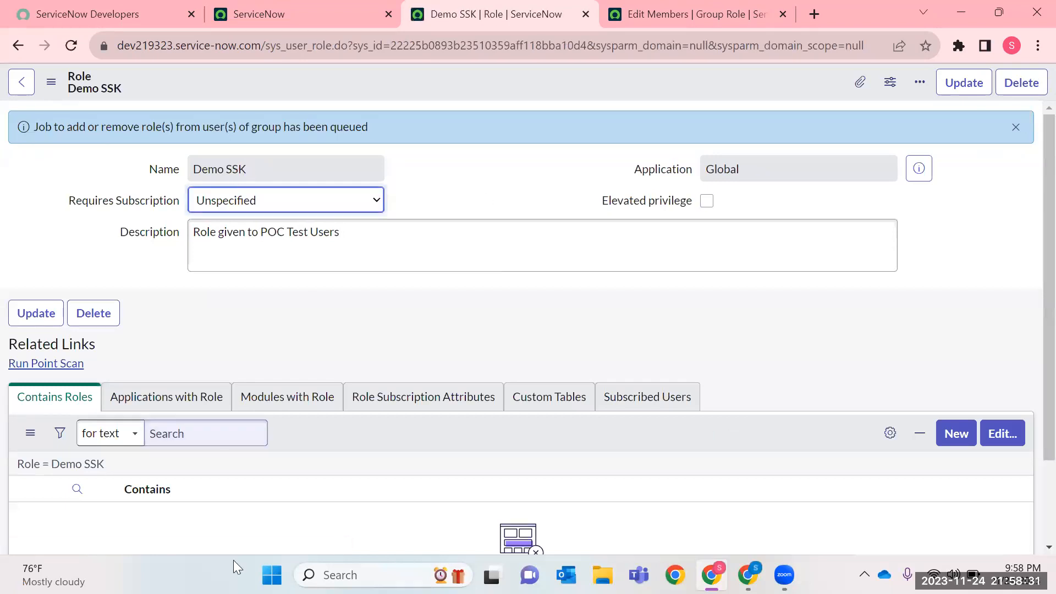
Compare the role's related lists of applications and modules with the application and module entries in the application navigator.
{"action": "left_click", "coordinate": [223, 407]}
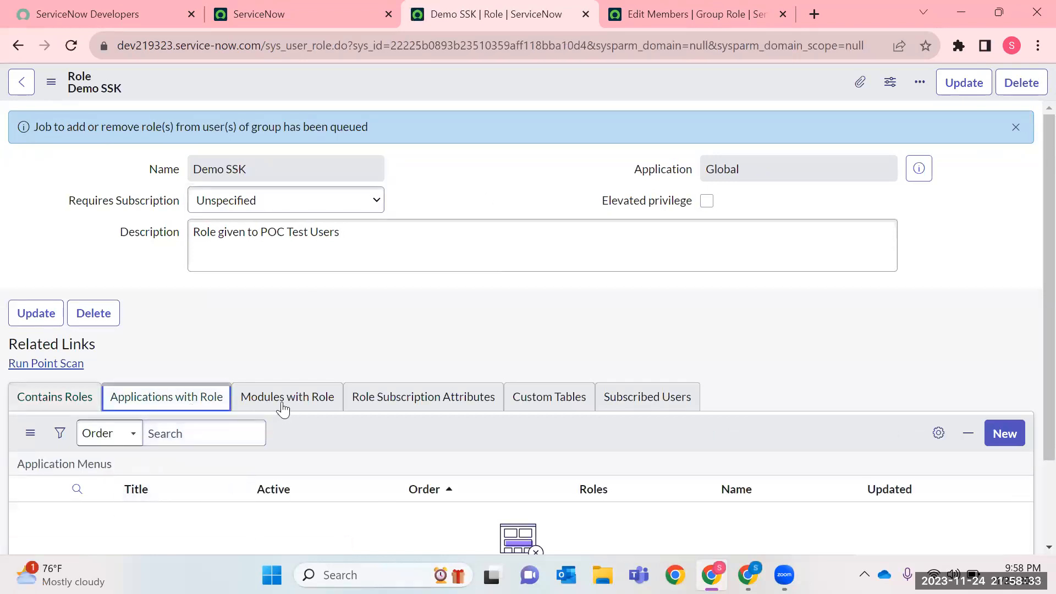
{"action": "left_click", "coordinate": [259, 412]}
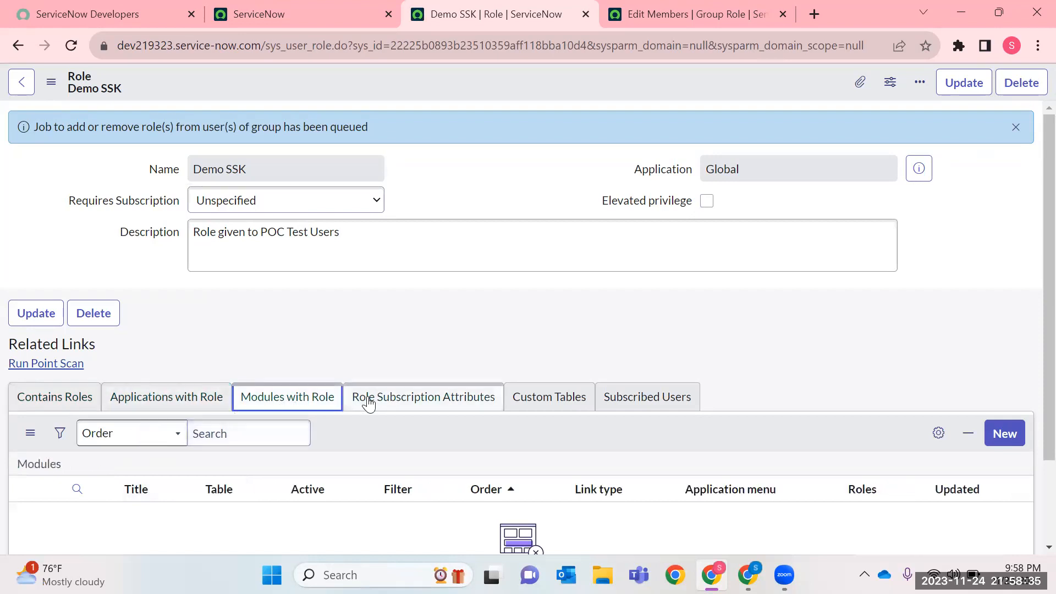
{"action": "left_click", "coordinate": [274, 17]}
{"action": "left_click", "coordinate": [176, 88]}
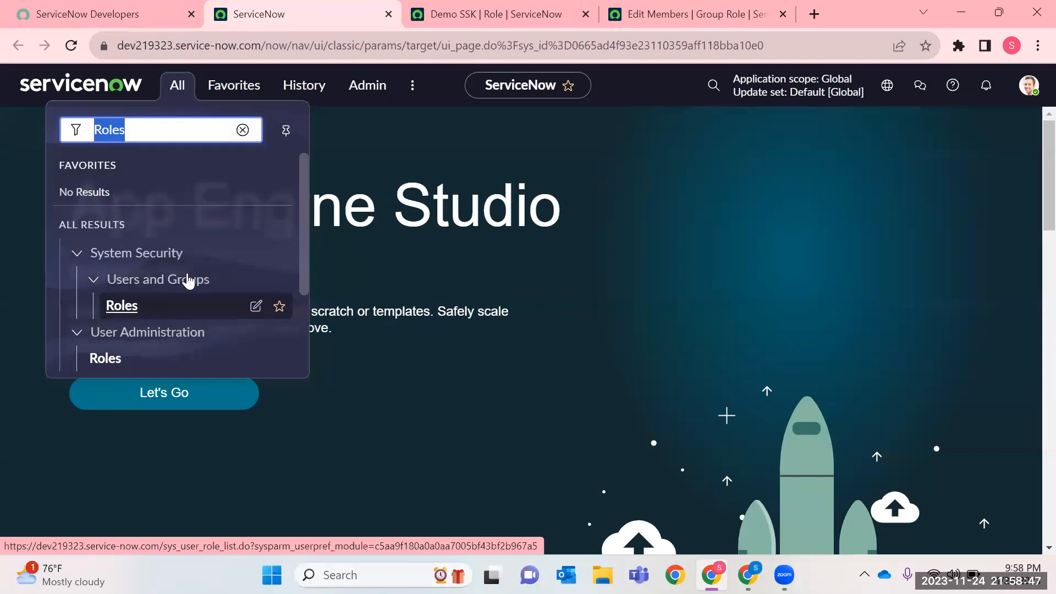
{"action": "left_click", "coordinate": [528, 14]}
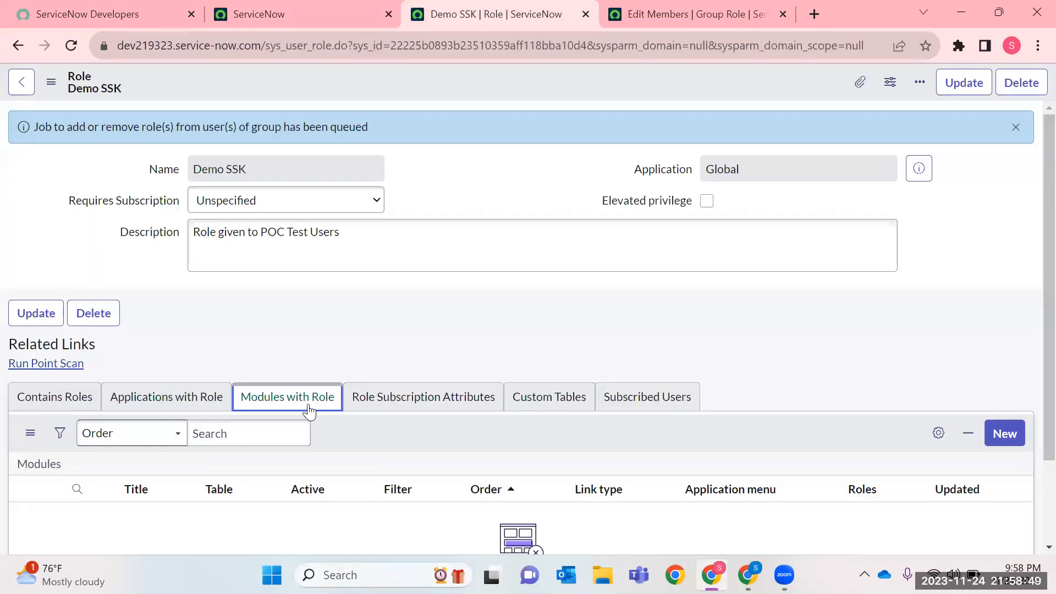
{"action": "left_click", "coordinate": [166, 398]}
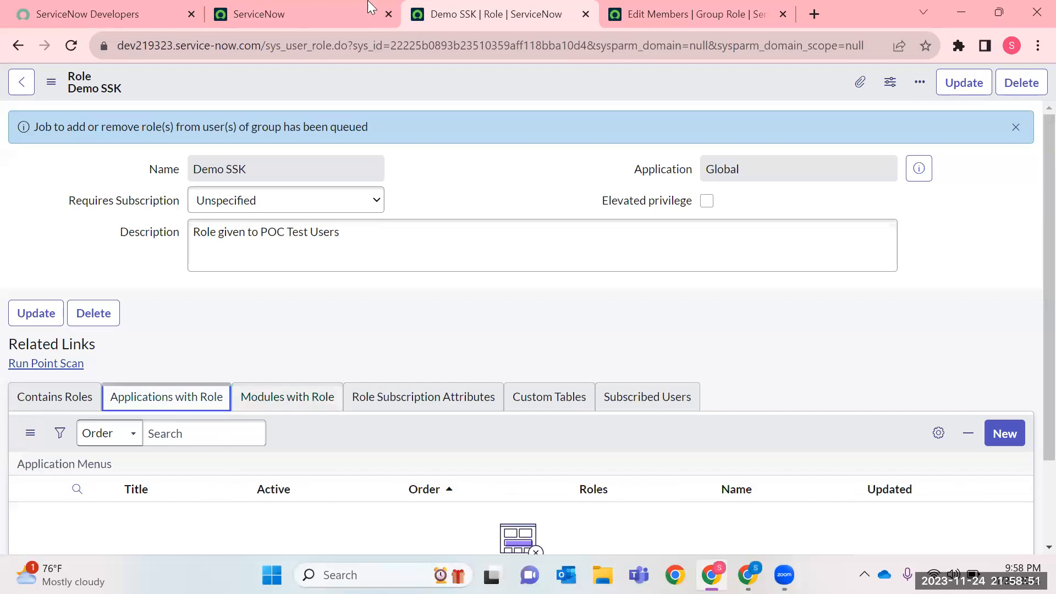
{"action": "left_click", "coordinate": [301, 17]}
{"action": "left_click", "coordinate": [181, 90]}
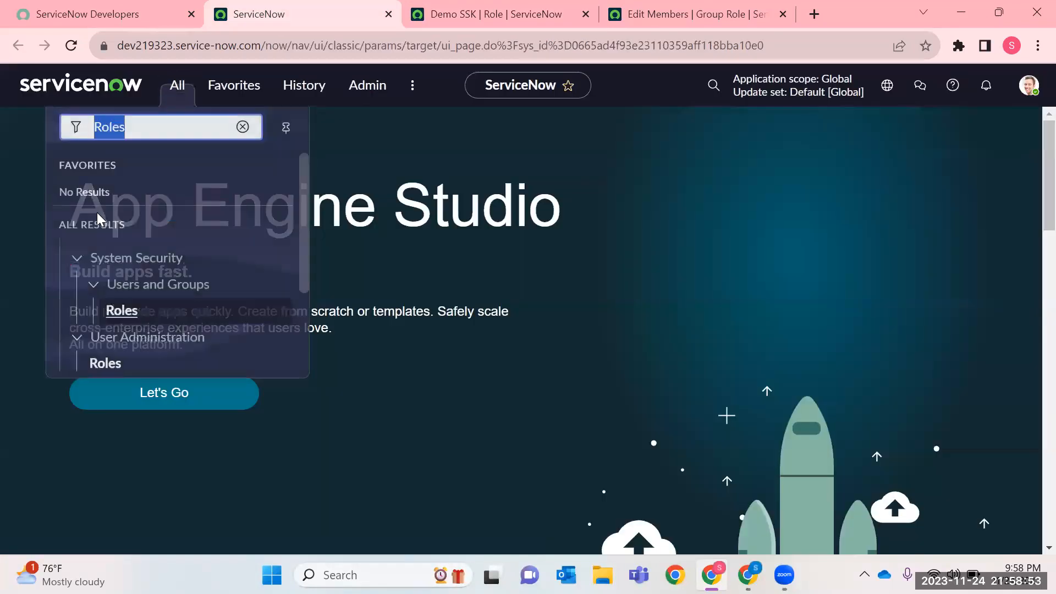
{"action": "left_click", "coordinate": [466, 11]}
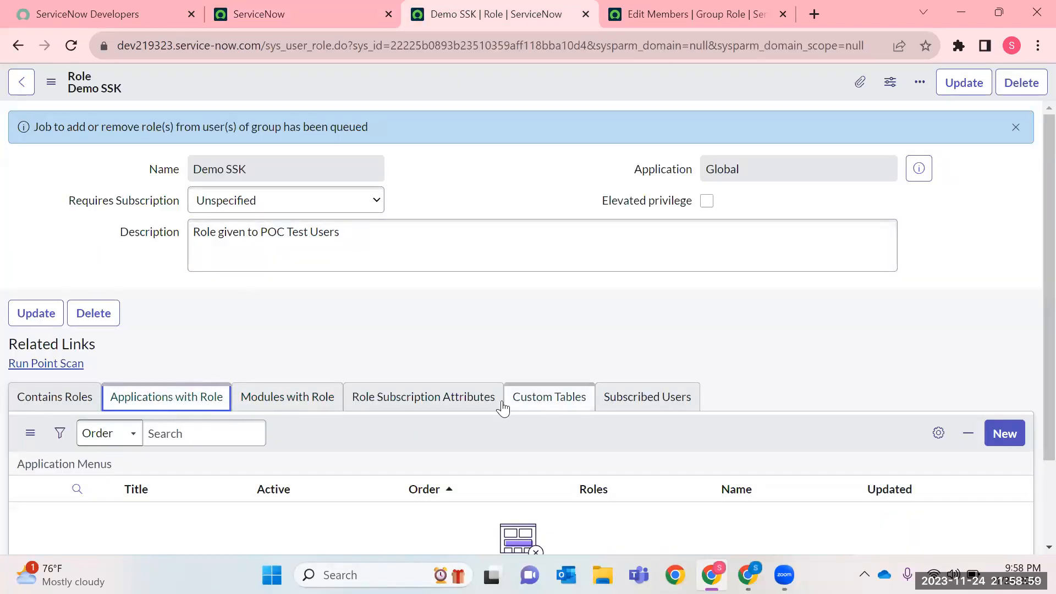
View the role's subscription attributes and custom tables, and show the technical field names on the form.
{"action": "left_click", "coordinate": [410, 404]}
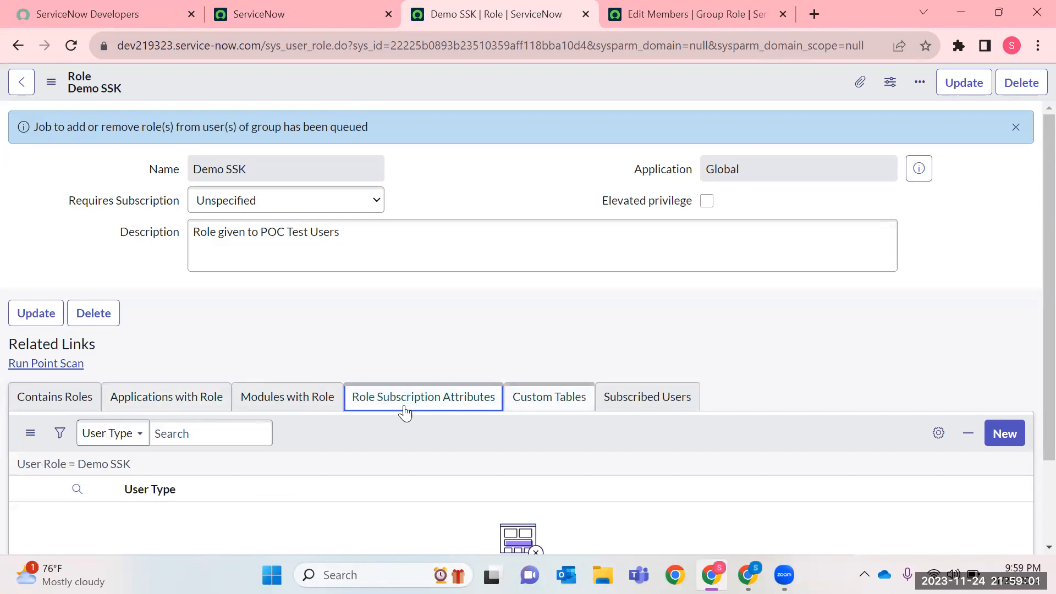
{"action": "left_click", "coordinate": [542, 399]}
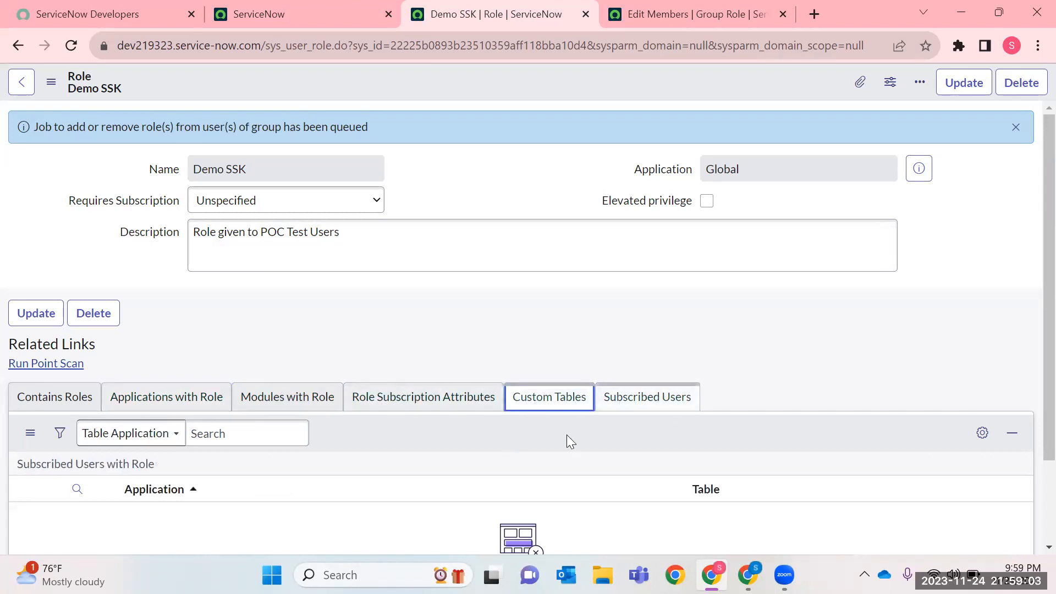
{"action": "left_click_drag", "start_coordinate": [275, 169], "coordinate": [63, 172]}
{"action": "double_click", "coordinate": [62, 172]}
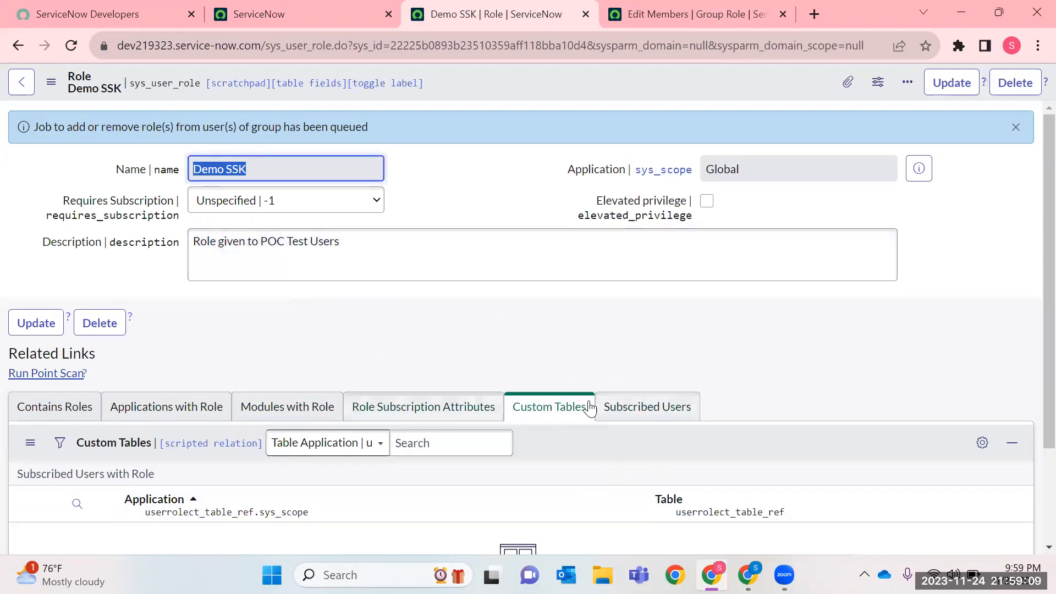
Examine the Subscribed Users and Custom Tables related lists of the Demo SSK role.
{"action": "left_click", "coordinate": [639, 418]}
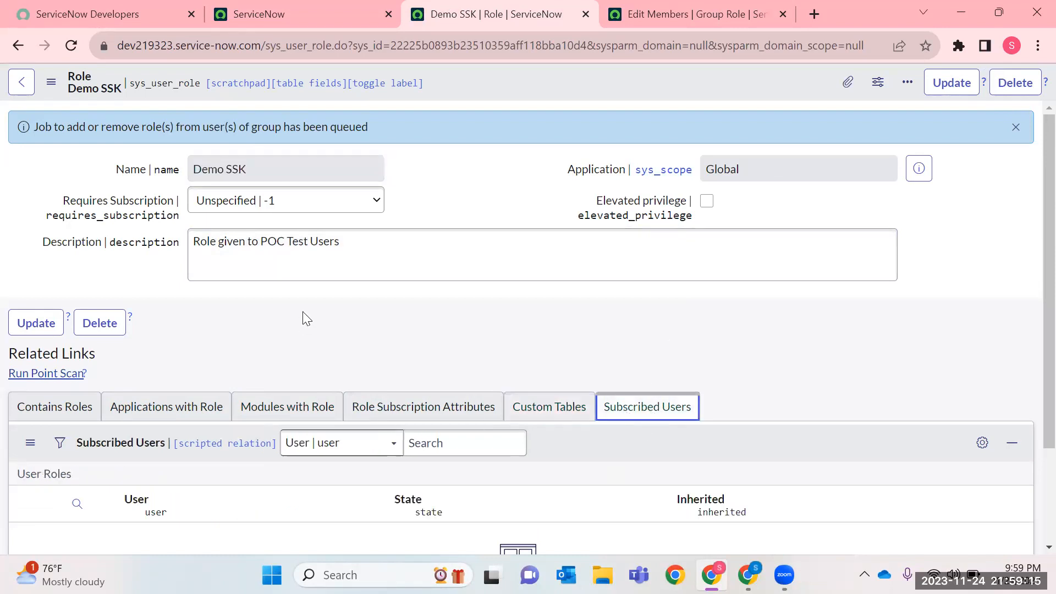
{"action": "left_click", "coordinate": [528, 415]}
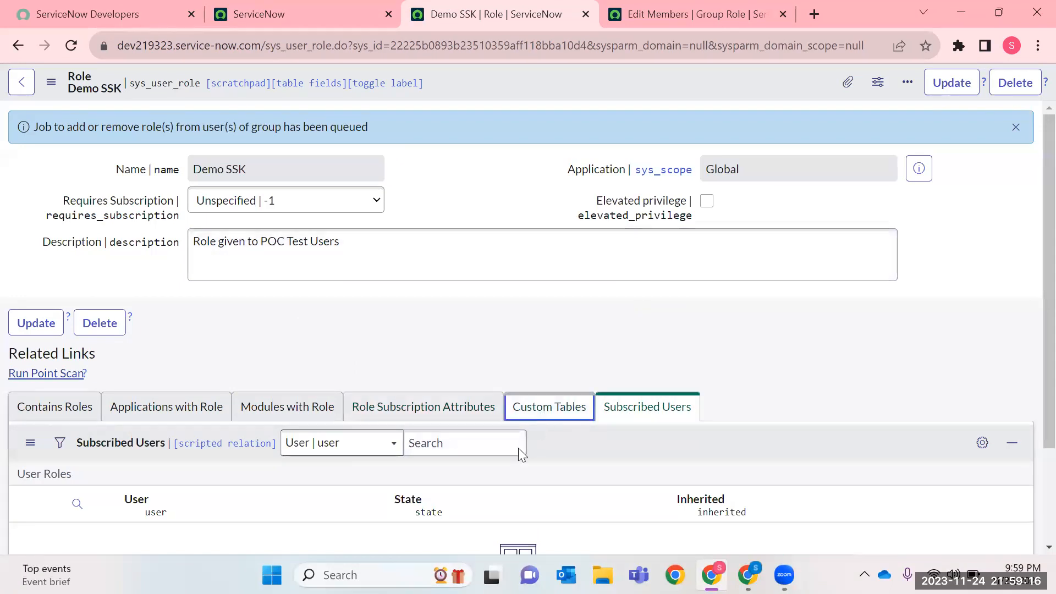
{"action": "left_click", "coordinate": [605, 407]}
{"action": "scroll", "coordinate": [730, 380], "scroll_direction": "down", "scroll_amount": 3}
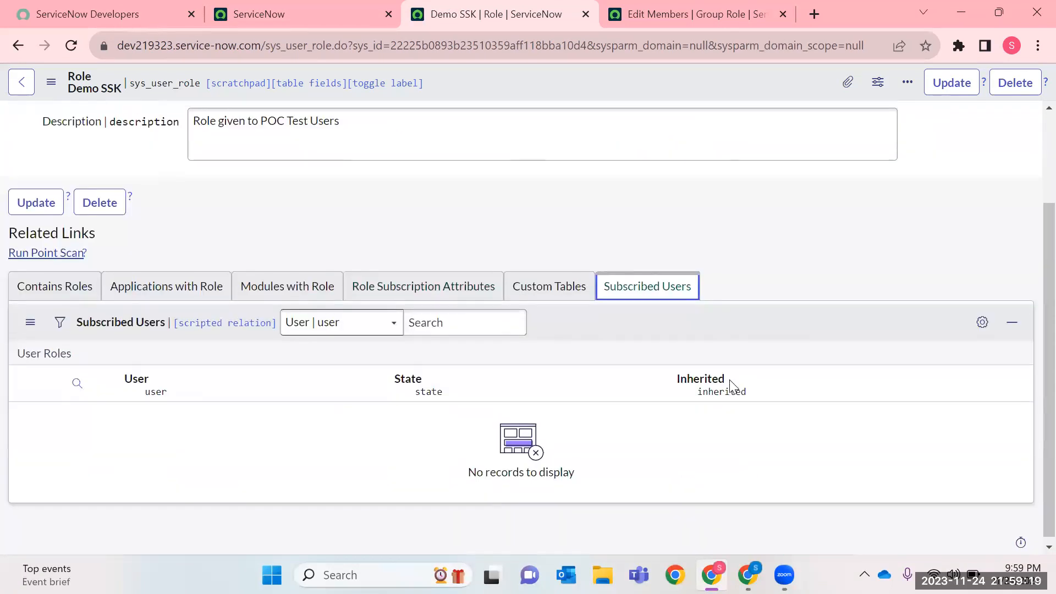
Save the Demo SSK role and reload the role selection page of Demo Group.
{"action": "scroll", "coordinate": [730, 380], "scroll_direction": "up", "scroll_amount": 3}
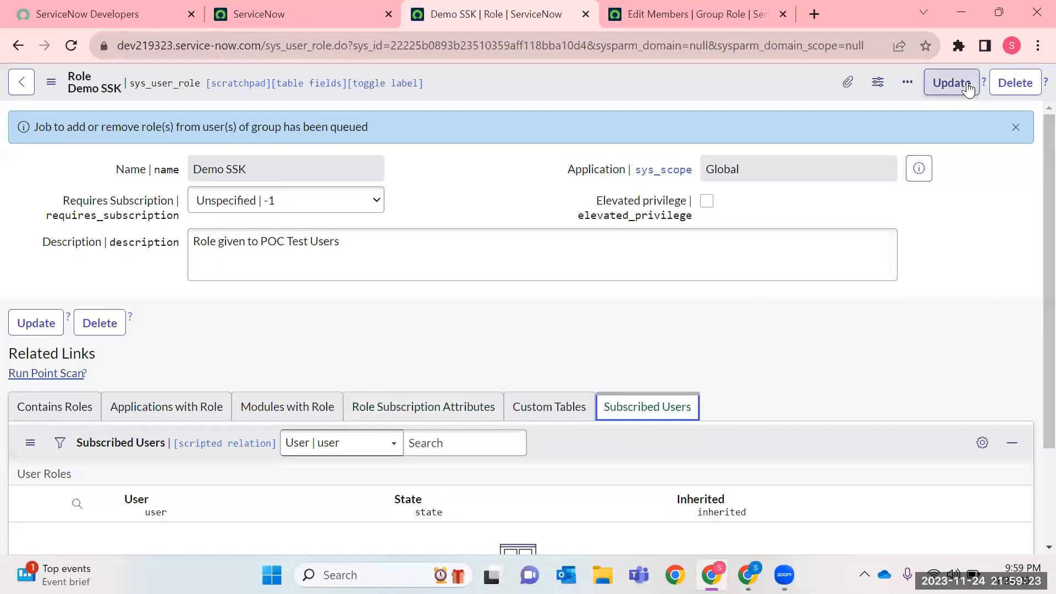
{"action": "left_click", "coordinate": [952, 82]}
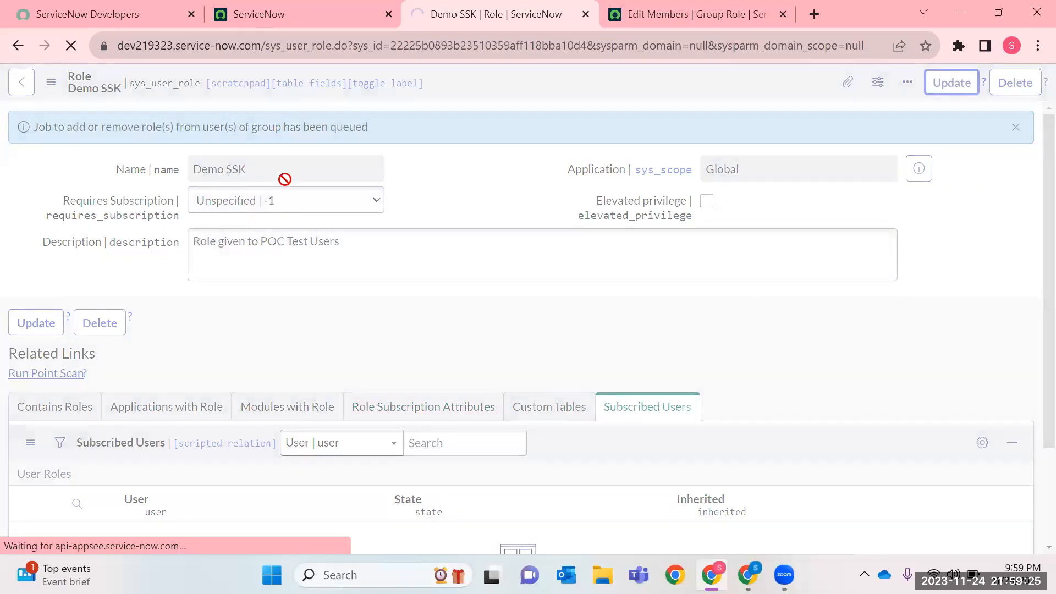
{"action": "left_click", "coordinate": [663, 25]}
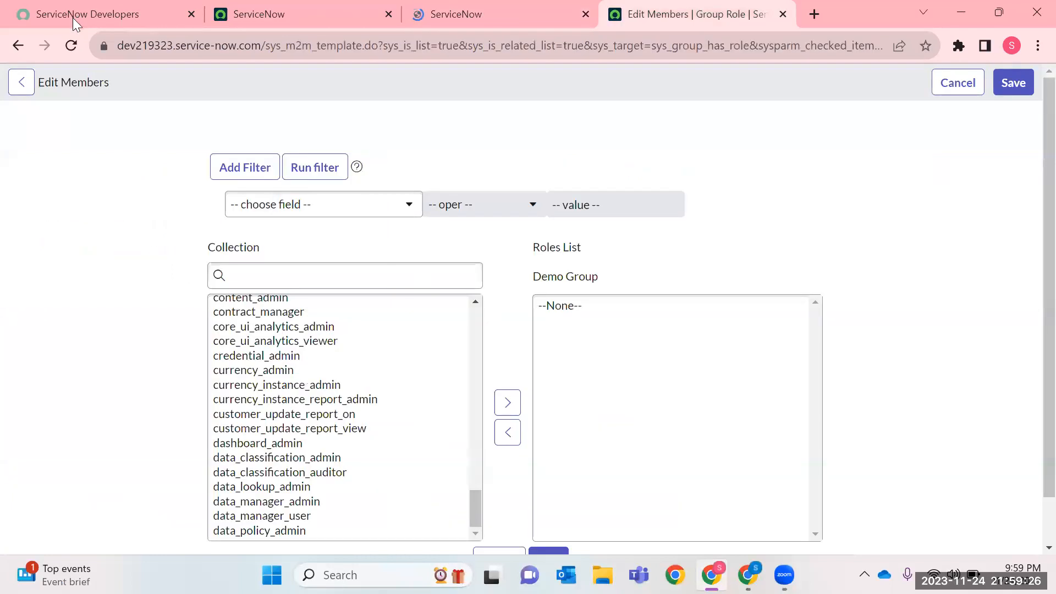
{"action": "left_click", "coordinate": [71, 45]}
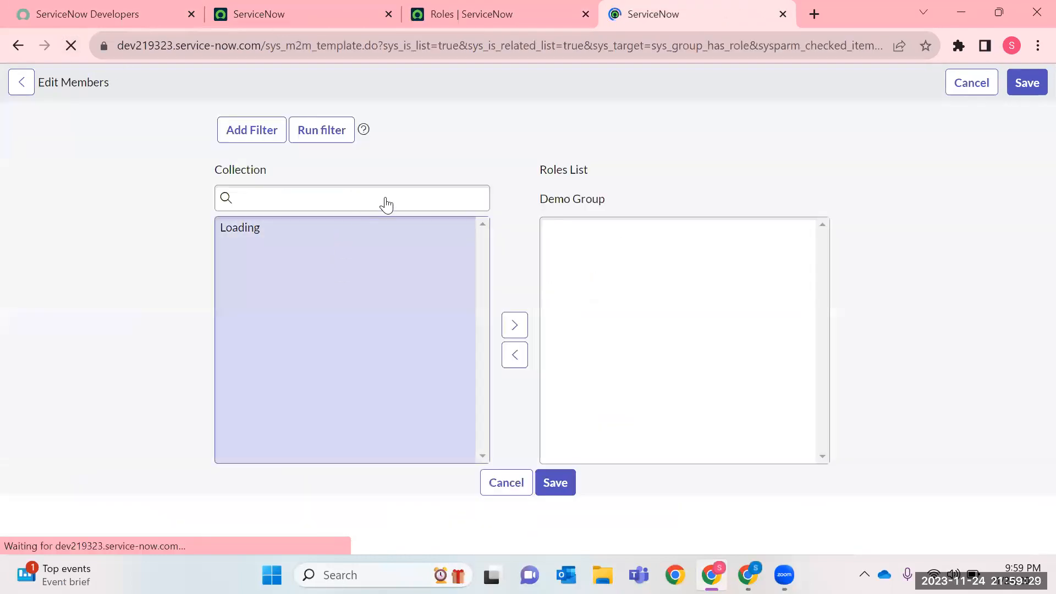
Search the available roles for DEMO, add Demo SSK to Demo Group's roles and save the selection.
{"action": "left_click", "coordinate": [248, 270]}
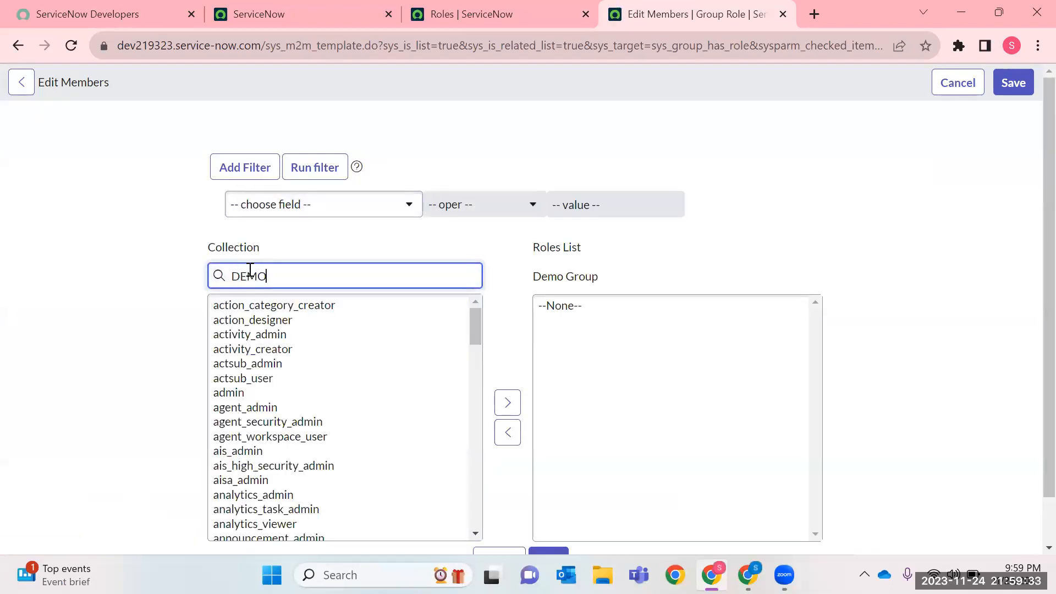
{"action": "left_click", "coordinate": [297, 307]}
{"action": "left_click", "coordinate": [501, 404]}
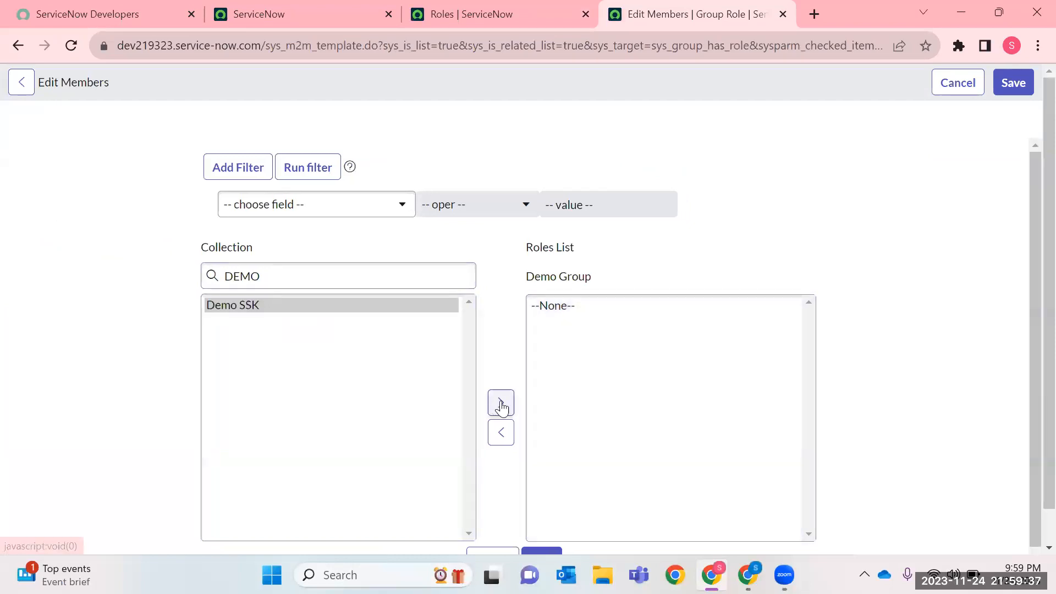
{"action": "left_click", "coordinate": [1014, 83]}
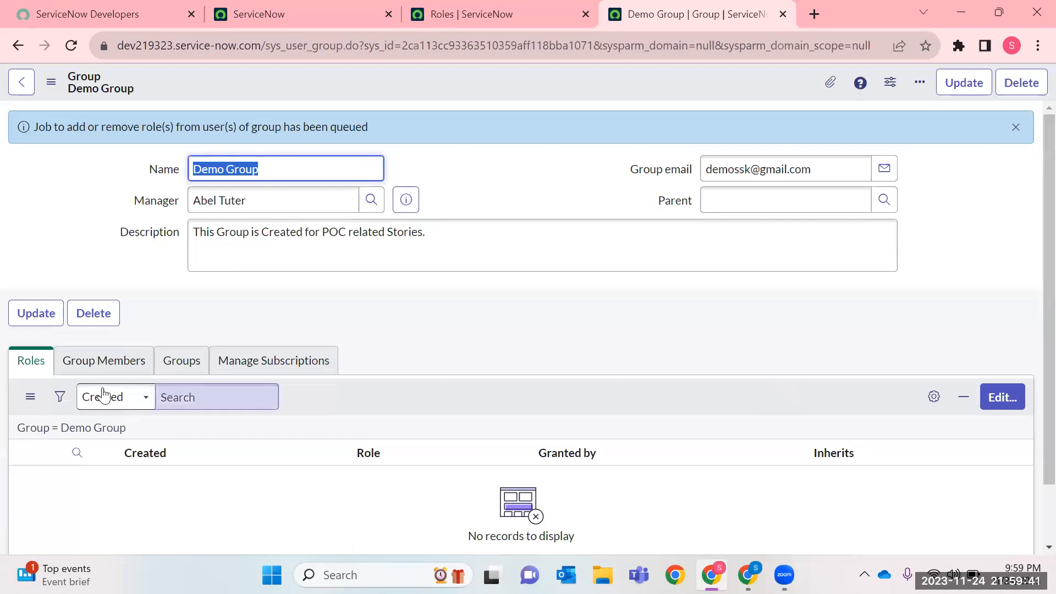
{"action": "left_click", "coordinate": [72, 47]}
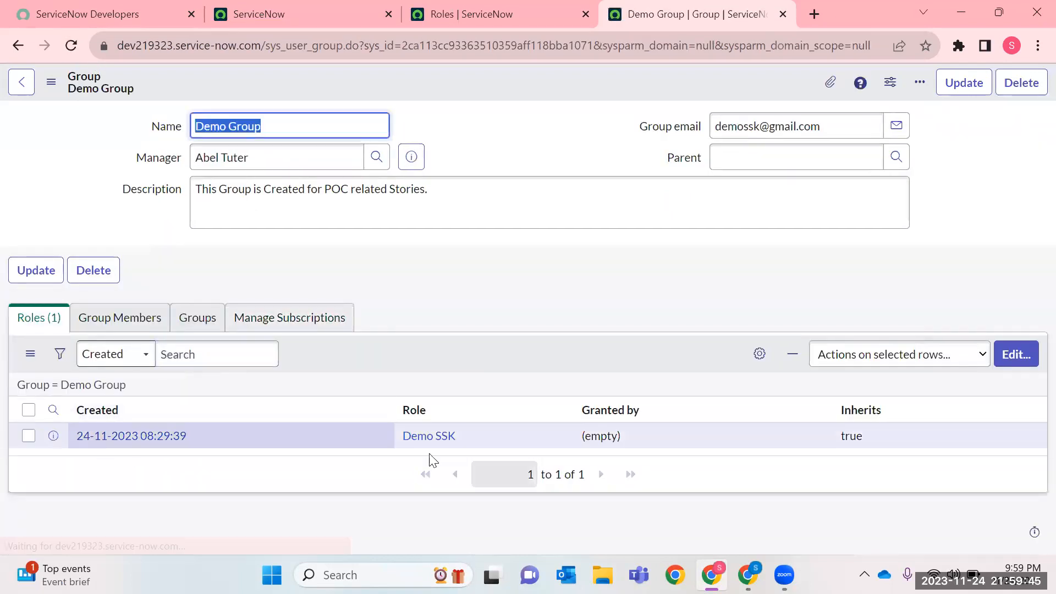
View Demo Group's members related list and open it for editing.
{"action": "left_click", "coordinate": [119, 330]}
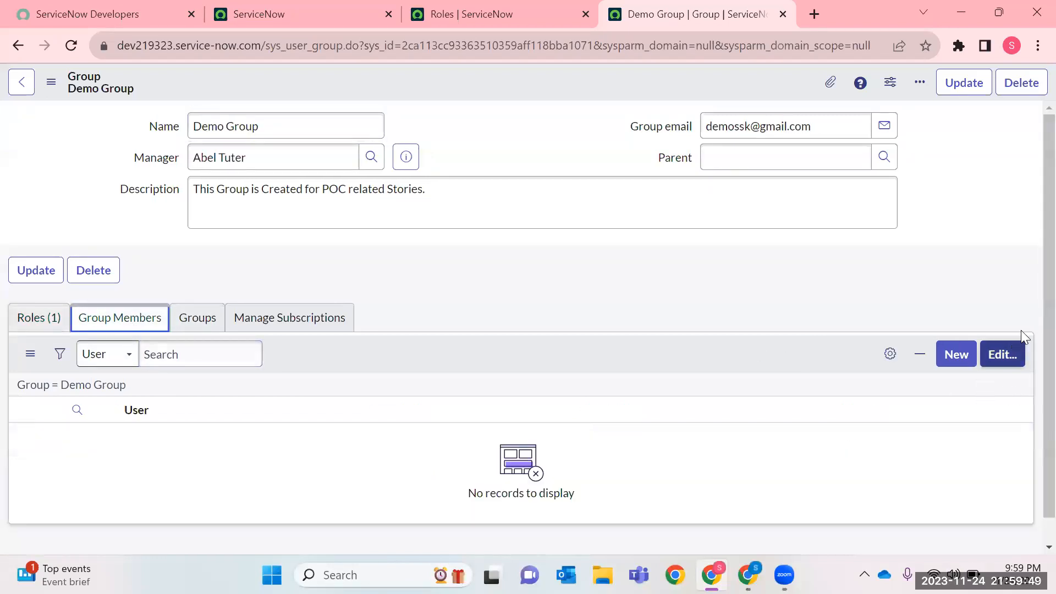
{"action": "left_click_drag", "start_coordinate": [278, 121], "coordinate": [71, 130]}
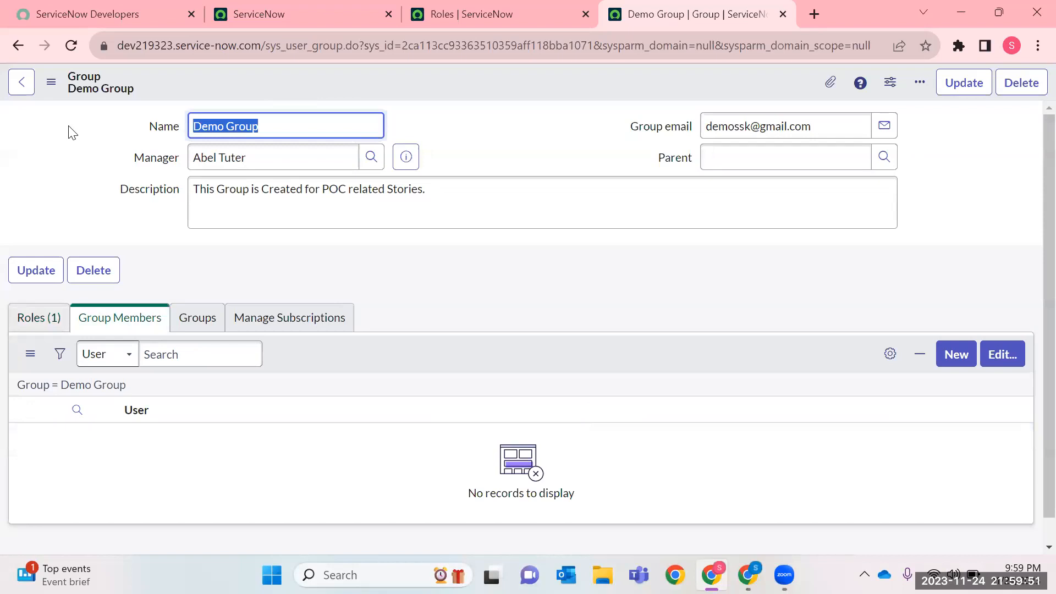
{"action": "left_click", "coordinate": [32, 317]}
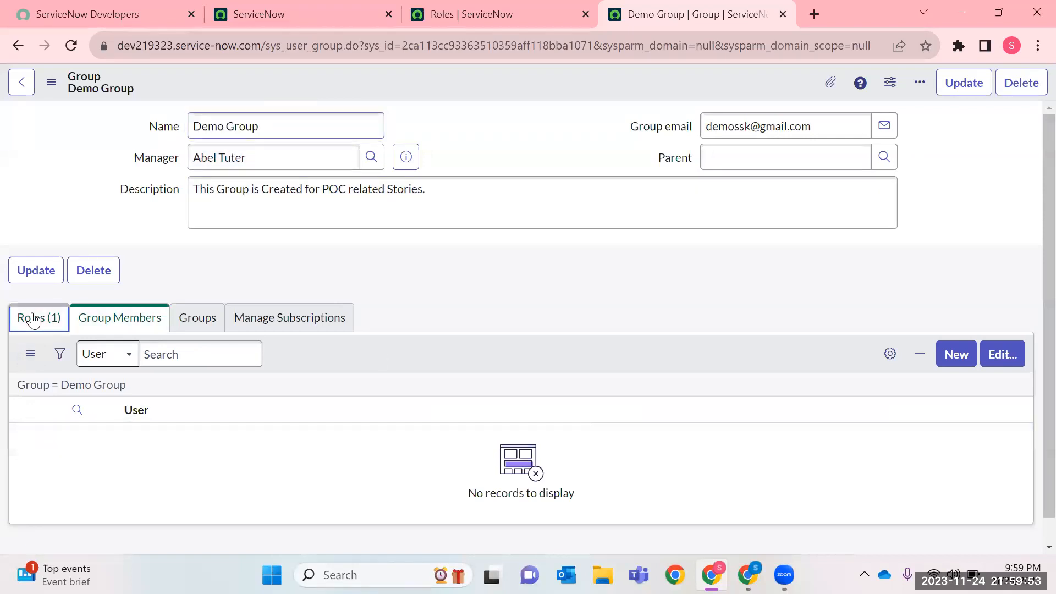
{"action": "left_click", "coordinate": [121, 319]}
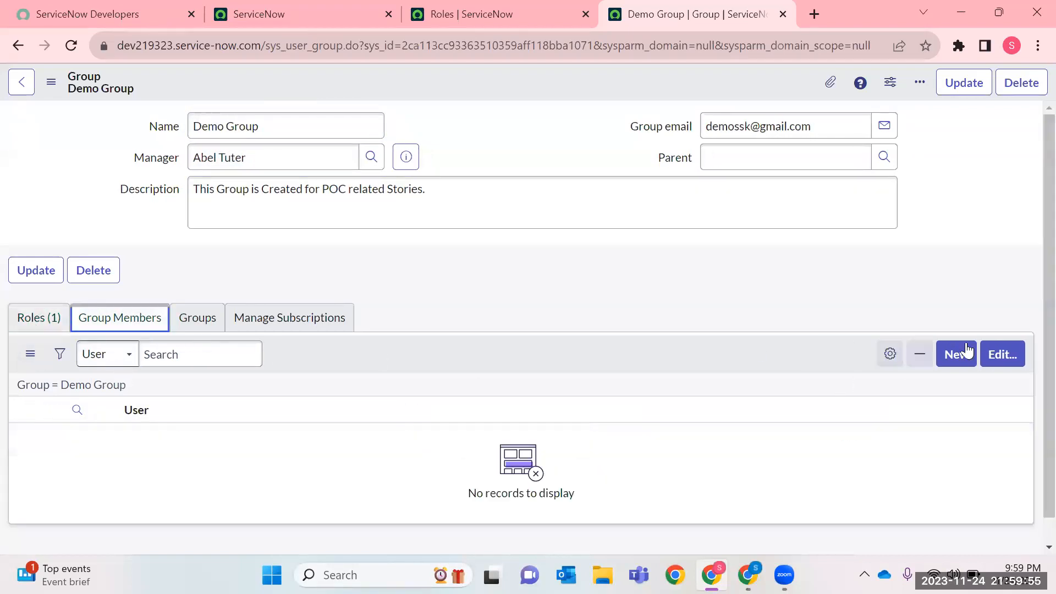
{"action": "left_click", "coordinate": [994, 356]}
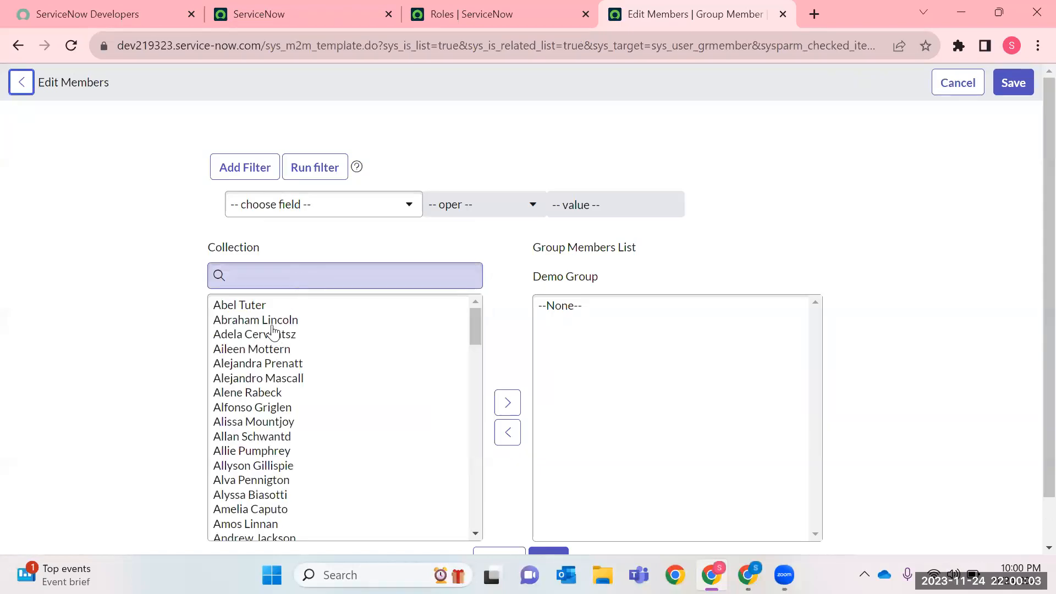
Add three users whose first names start with A to Demo Group's members from the available users.
{"action": "left_click_drag", "start_coordinate": [263, 311], "coordinate": [257, 325]}
{"action": "left_click", "coordinate": [257, 325]}
{"action": "left_click", "coordinate": [257, 353]}
{"action": "left_click", "coordinate": [255, 409]}
{"action": "left_click", "coordinate": [237, 481]}
{"action": "left_click", "coordinate": [233, 526]}
{"action": "scroll", "coordinate": [264, 437], "scroll_direction": "down", "scroll_amount": 5}
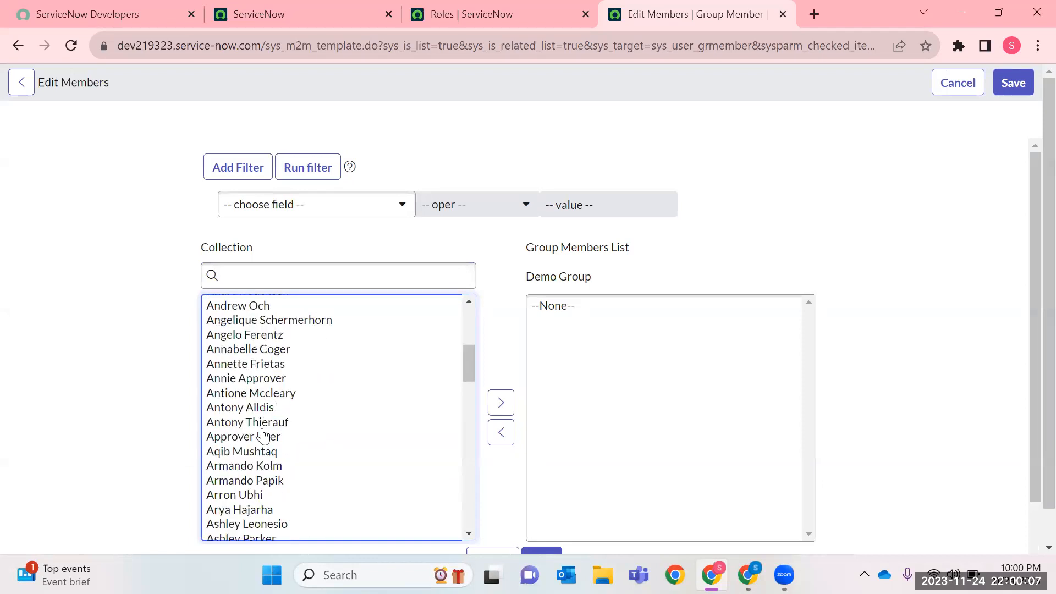
{"action": "left_click", "coordinate": [259, 422]}
{"action": "left_click", "coordinate": [501, 402]}
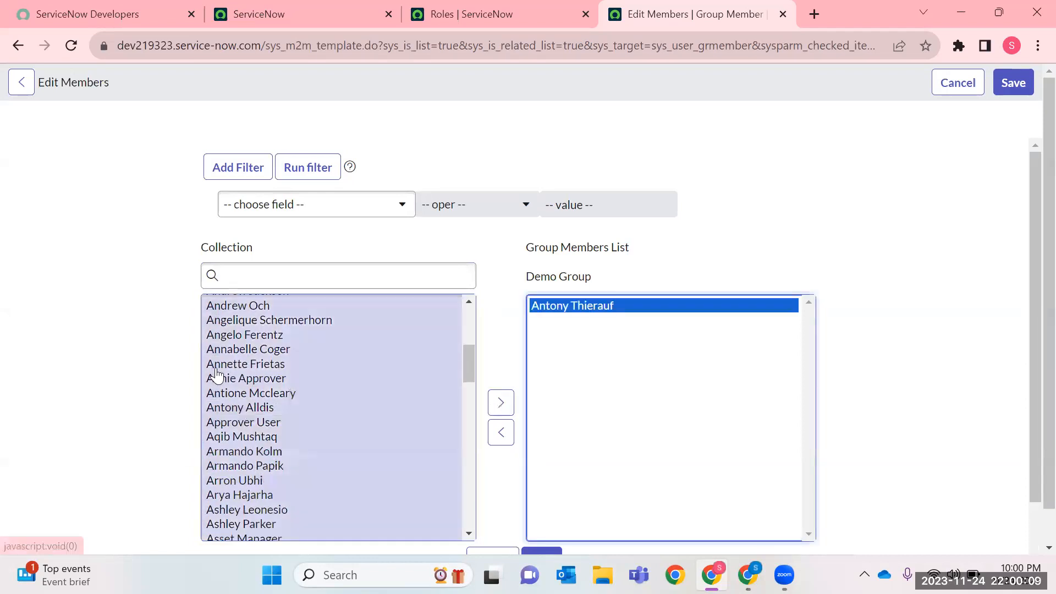
{"action": "left_click", "coordinate": [216, 377]}
{"action": "left_click", "coordinate": [501, 403]}
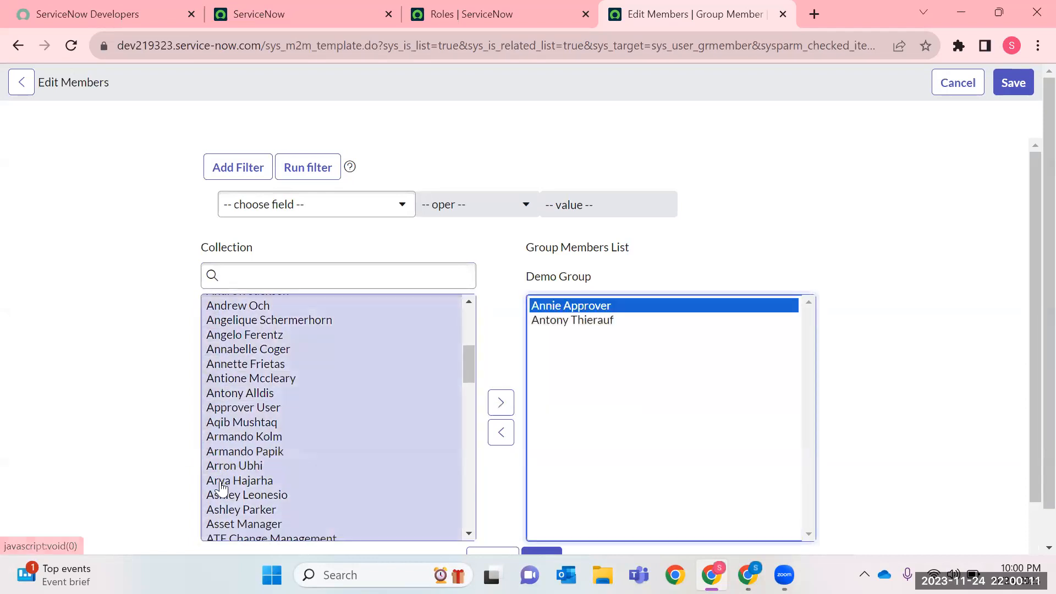
{"action": "left_click", "coordinate": [222, 483]}
{"action": "left_click", "coordinate": [501, 403]}
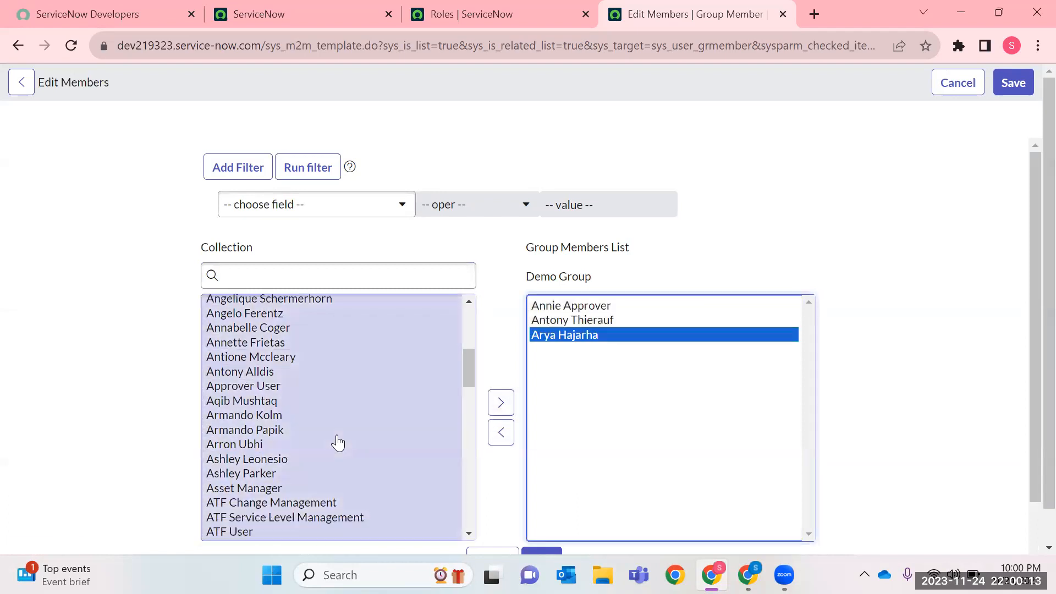
Add a fourth user, whose first name starts with Av, to Demo Group's members.
{"action": "scroll", "coordinate": [338, 443], "scroll_direction": "down", "scroll_amount": 4}
{"action": "left_click", "coordinate": [253, 480]}
{"action": "left_click", "coordinate": [250, 410]}
{"action": "left_click", "coordinate": [247, 379]}
{"action": "scroll", "coordinate": [265, 442], "scroll_direction": "down", "scroll_amount": 1}
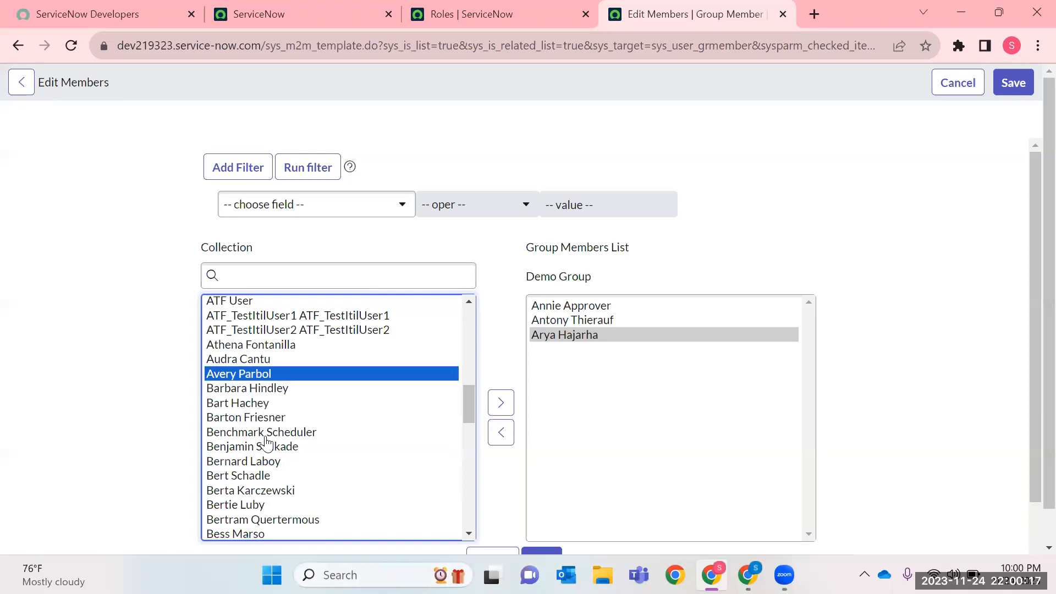
{"action": "scroll", "coordinate": [266, 441], "scroll_direction": "down", "scroll_amount": 5}
{"action": "left_click", "coordinate": [500, 407]}
{"action": "scroll", "coordinate": [276, 440], "scroll_direction": "down", "scroll_amount": 5}
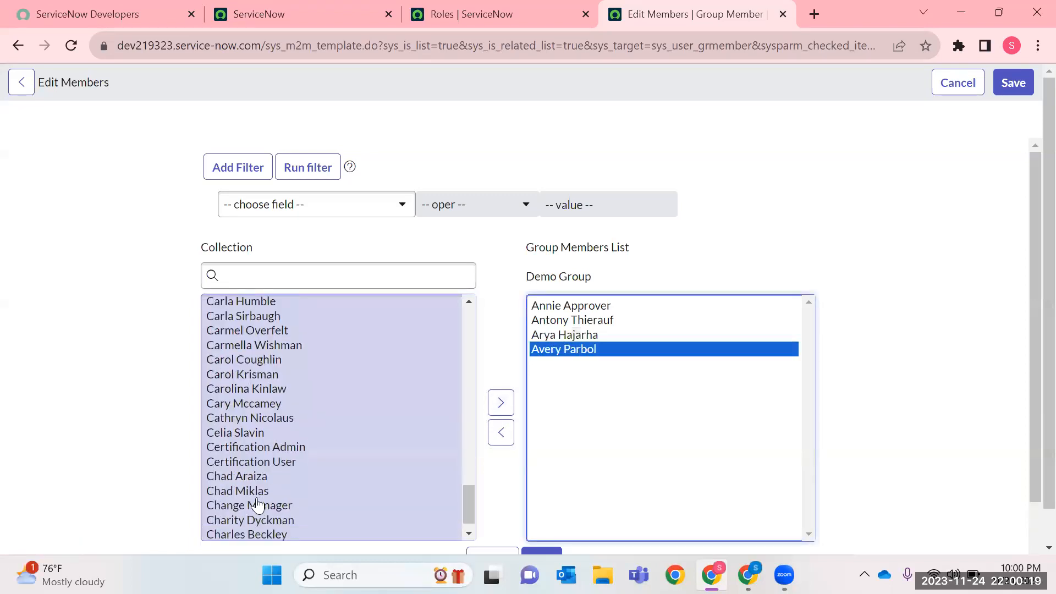
Add two more users whose first names start with Ch to Demo Group and save the member selection.
{"action": "left_click", "coordinate": [254, 492]}
{"action": "left_click", "coordinate": [501, 402]}
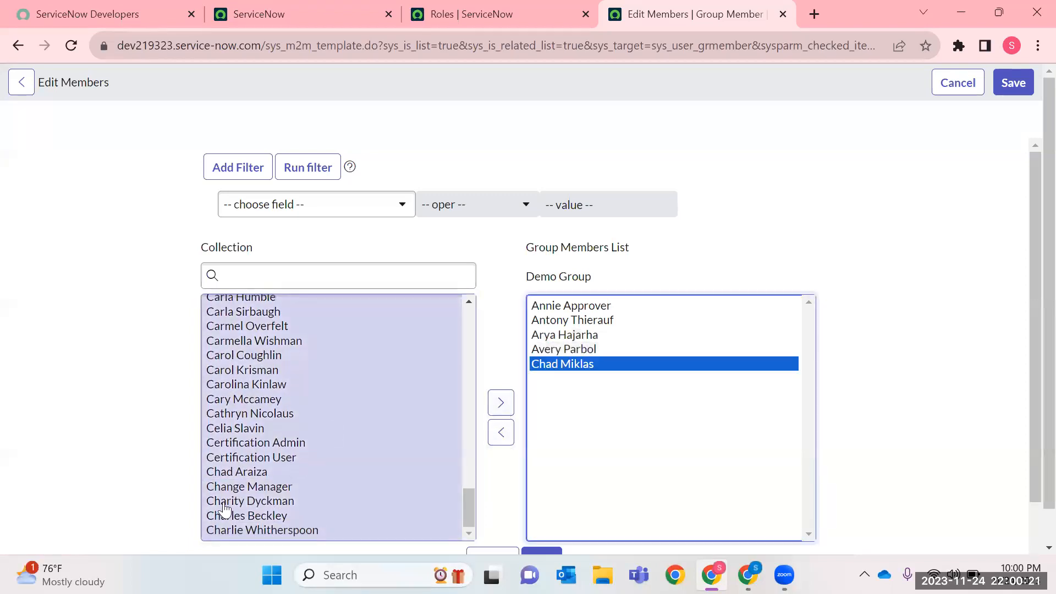
{"action": "left_click", "coordinate": [232, 516]}
{"action": "left_click", "coordinate": [500, 404]}
{"action": "left_click", "coordinate": [1013, 82]}
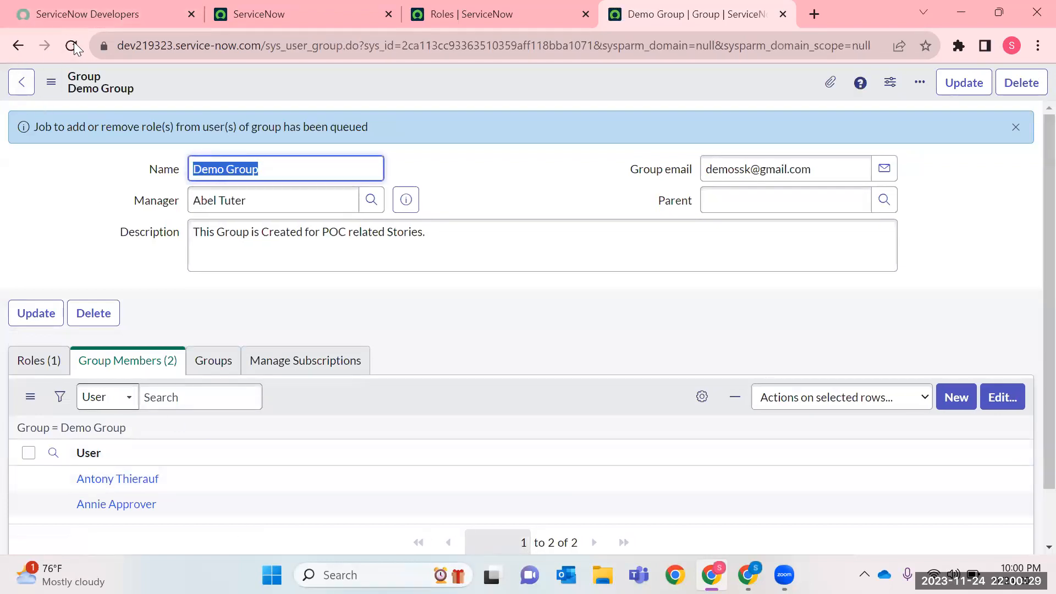
{"action": "left_click", "coordinate": [72, 46]}
{"action": "scroll", "coordinate": [303, 397], "scroll_direction": "down", "scroll_amount": 2}
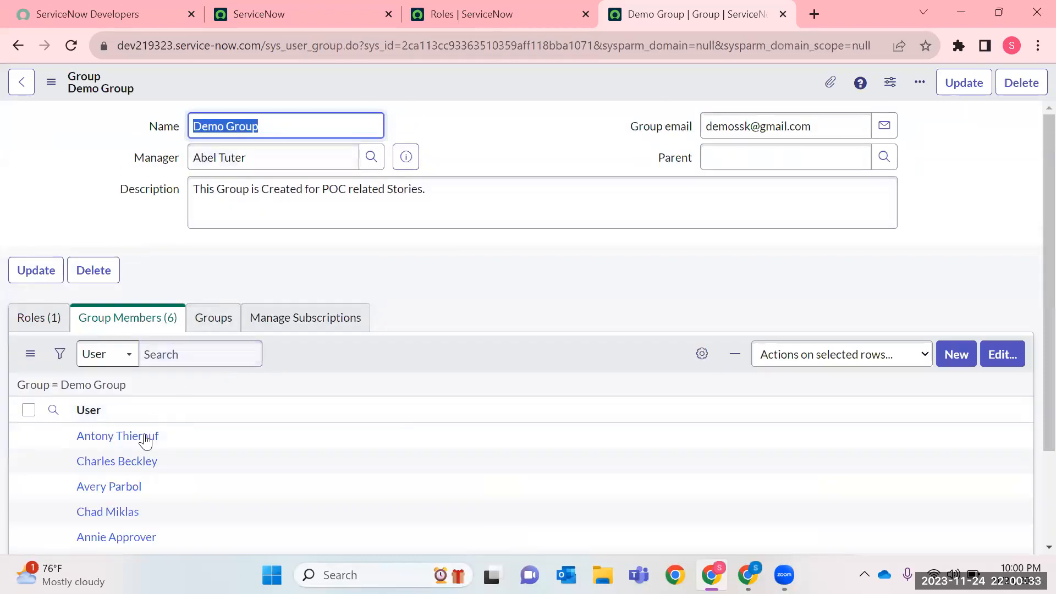
Copy the name of the first listed group member and open the user table with sys_user.LIST.
{"action": "left_click_drag", "start_coordinate": [159, 436], "coordinate": [75, 434]}
{"action": "key", "text": "ctrl+c"}
{"action": "left_click", "coordinate": [227, 14]}
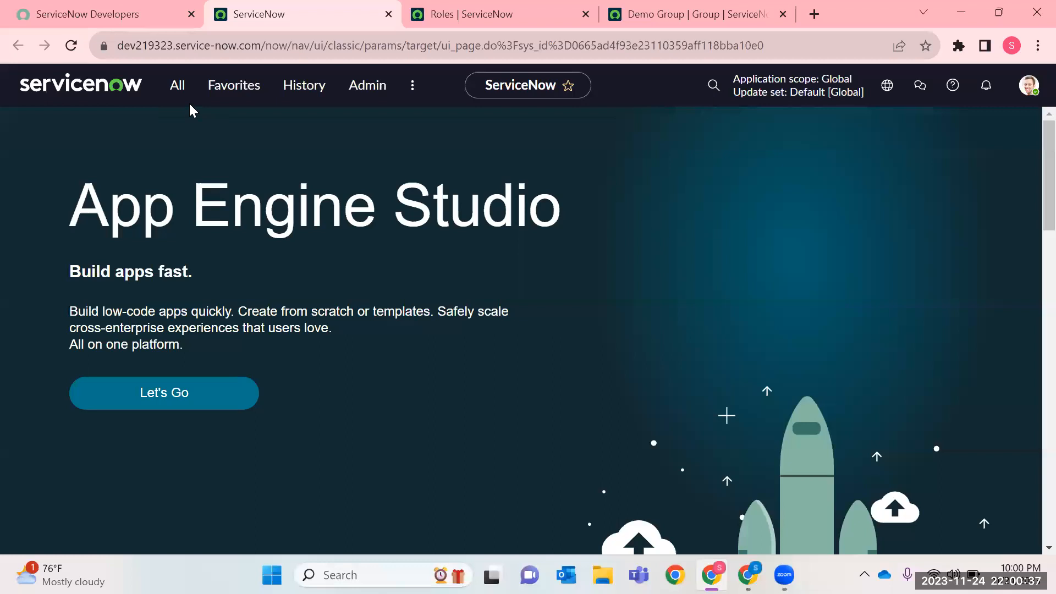
{"action": "left_click", "coordinate": [177, 86]}
{"action": "type", "text": "sys_user"}
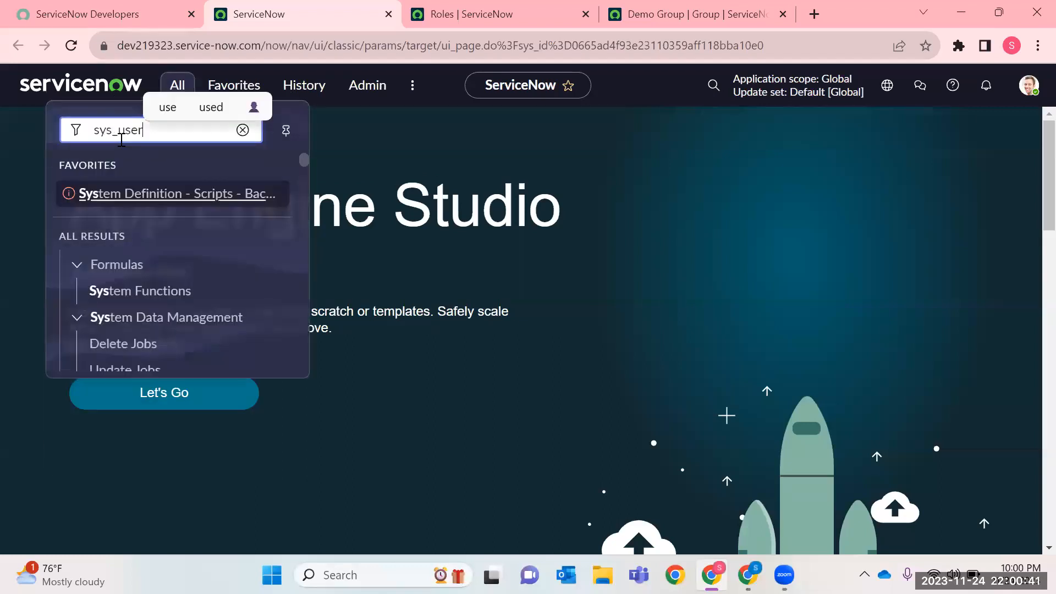
{"action": "type", "text": ".LIST"}
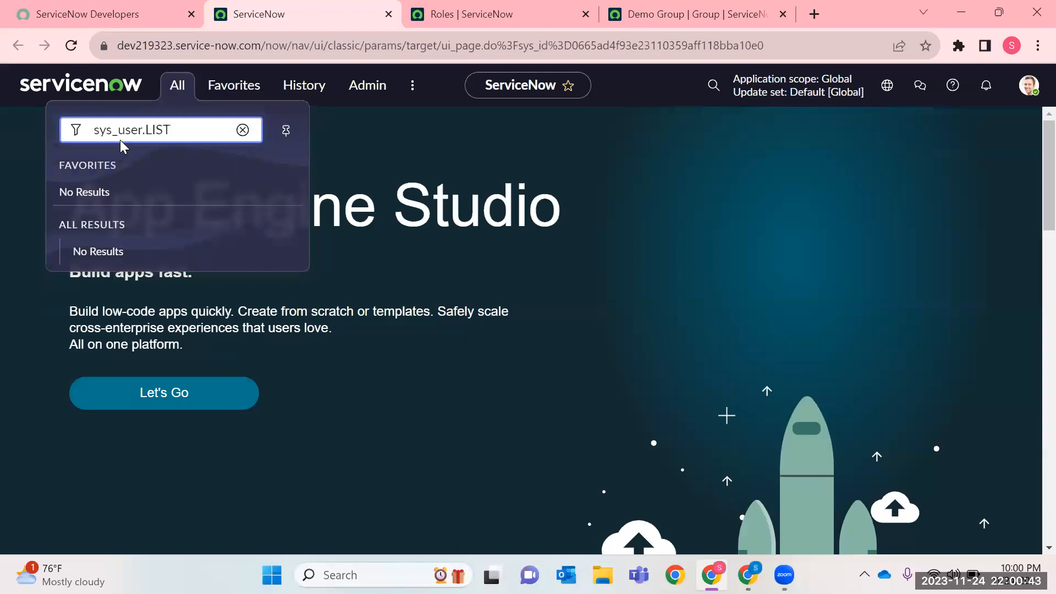
{"action": "key", "text": "Return"}
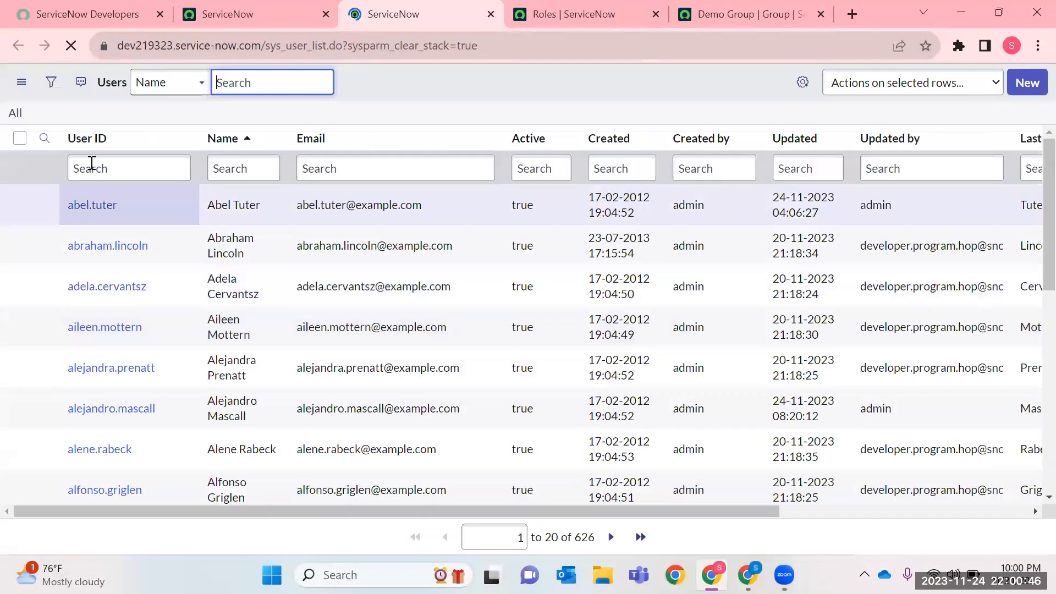
Filter the users by the copied member name in the Name column and open the matching user record.
{"action": "left_click", "coordinate": [92, 167]}
{"action": "key", "text": "ctrl+v"}
{"action": "key", "text": "ctrl+a"}
{"action": "key", "text": "ctrl+x"}
{"action": "left_click", "coordinate": [245, 167]}
{"action": "key", "text": "ctrl+v"}
{"action": "key", "text": "Return"}
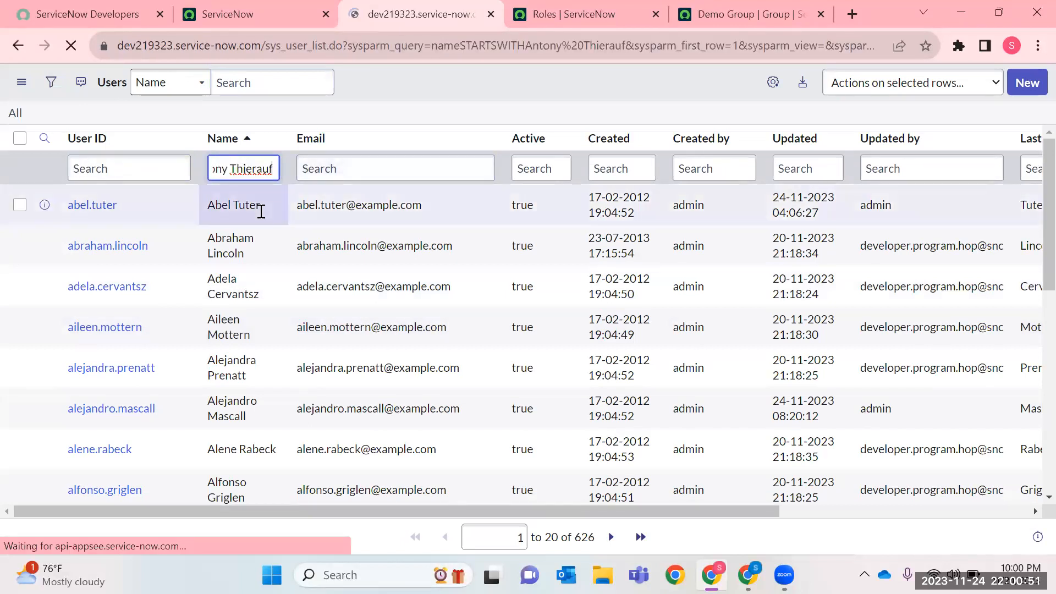
{"action": "left_click", "coordinate": [115, 209]}
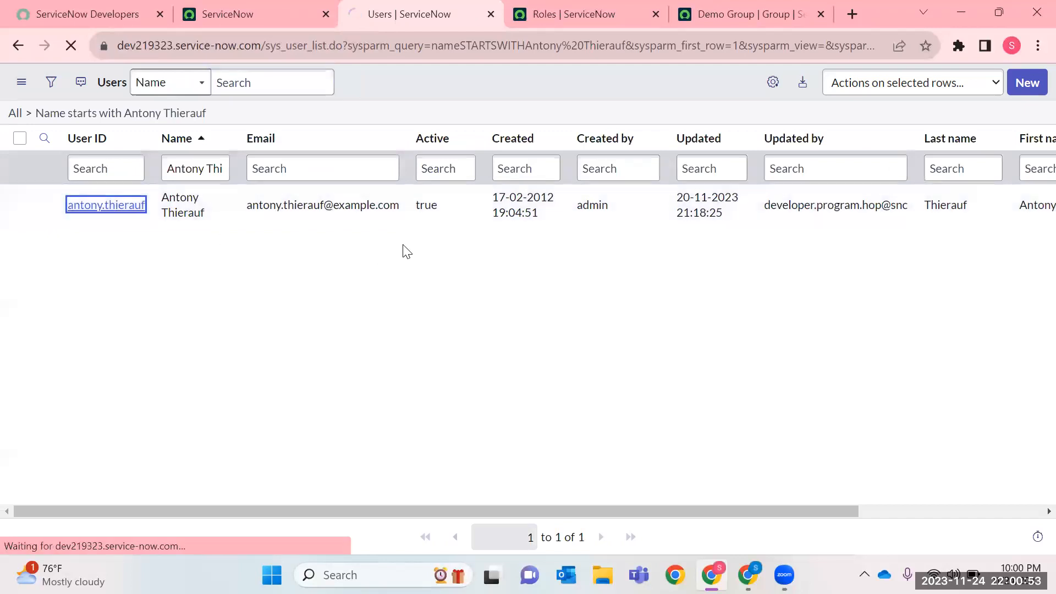
Examine the user's Roles and Groups related lists for roles inherited through Demo Group and Demo SSK.
{"action": "scroll", "coordinate": [541, 208], "scroll_direction": "down", "scroll_amount": 7}
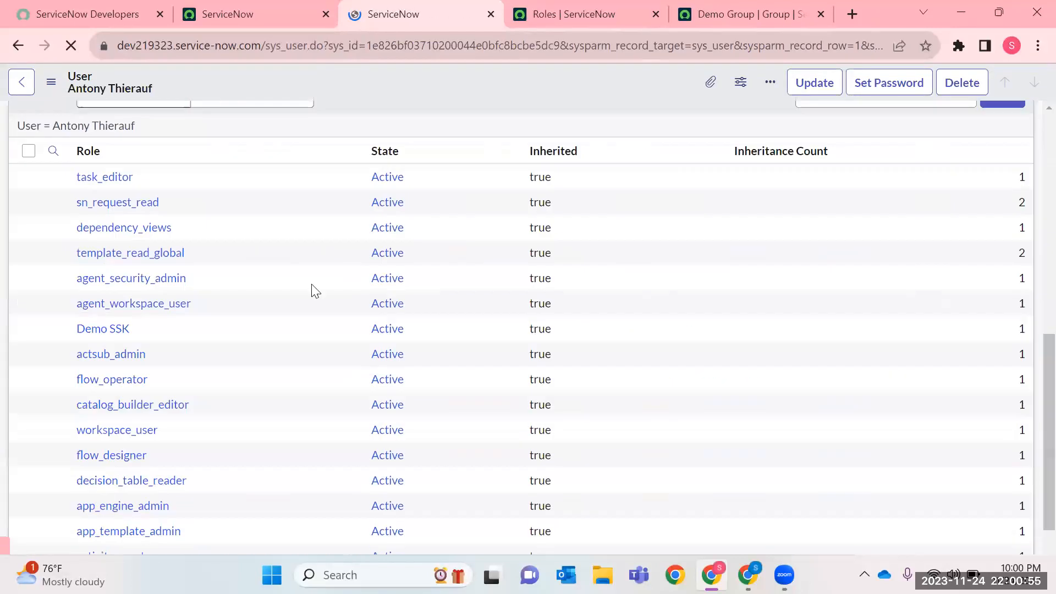
{"action": "scroll", "coordinate": [233, 285], "scroll_direction": "up", "scroll_amount": 2}
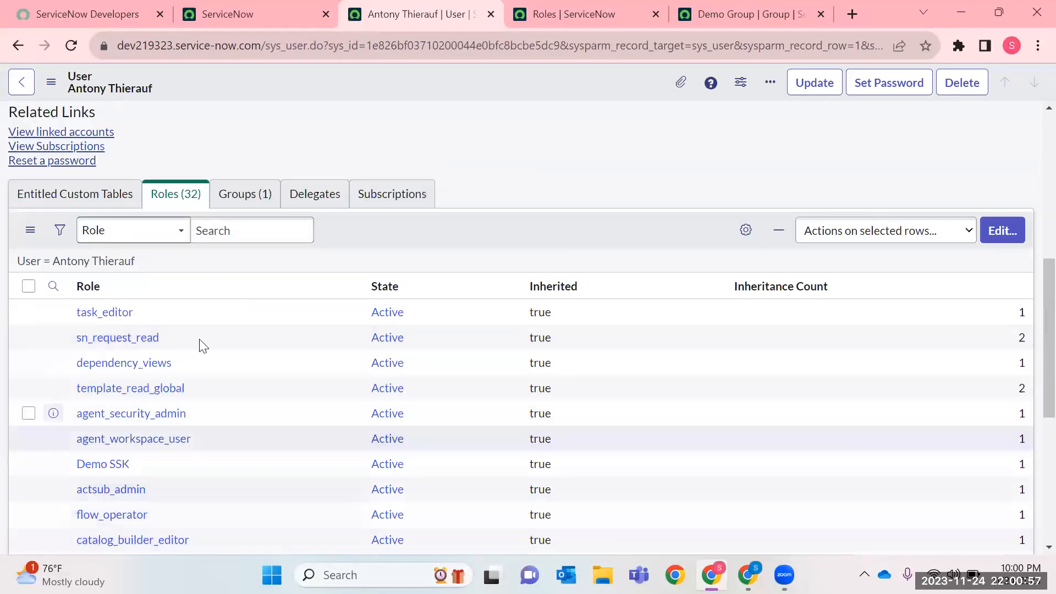
{"action": "scroll", "coordinate": [200, 345], "scroll_direction": "down", "scroll_amount": 5}
{"action": "scroll", "coordinate": [200, 345], "scroll_direction": "up", "scroll_amount": 5}
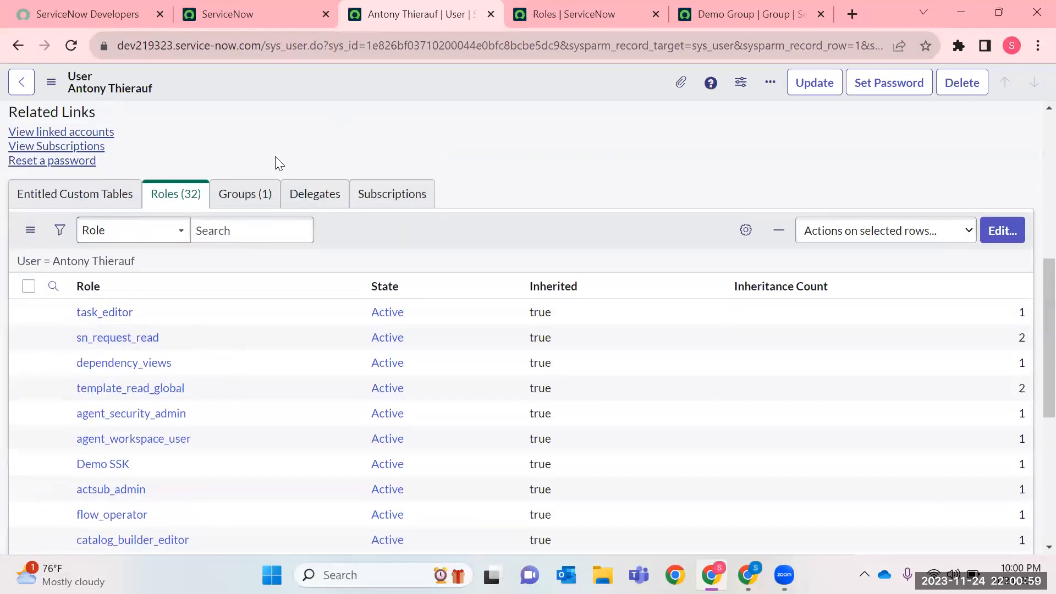
{"action": "left_click", "coordinate": [250, 192]}
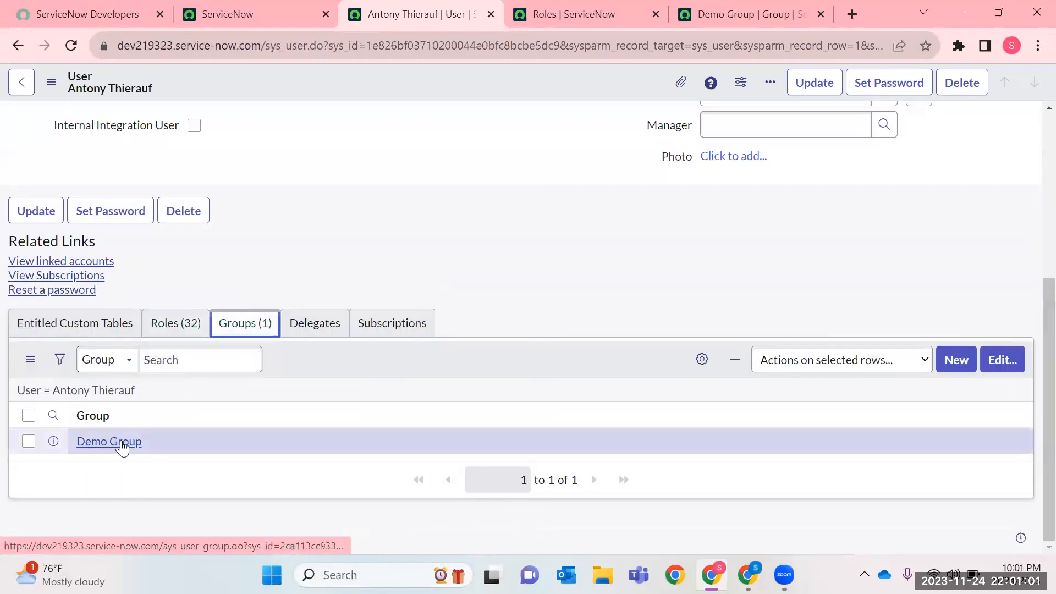
{"action": "left_click", "coordinate": [182, 323]}
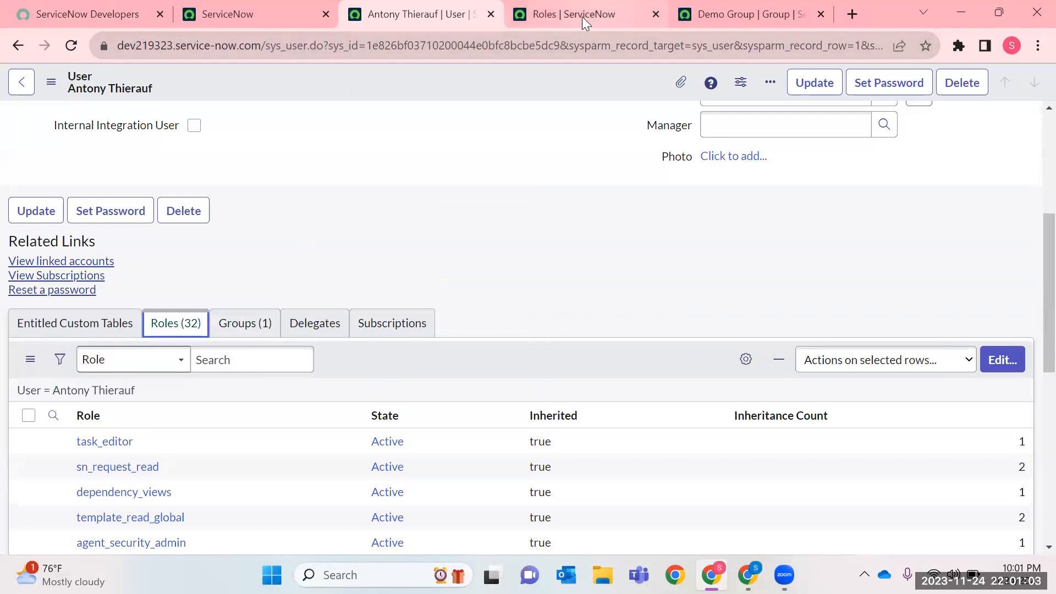
{"action": "scroll", "coordinate": [297, 532], "scroll_direction": "down", "scroll_amount": 6}
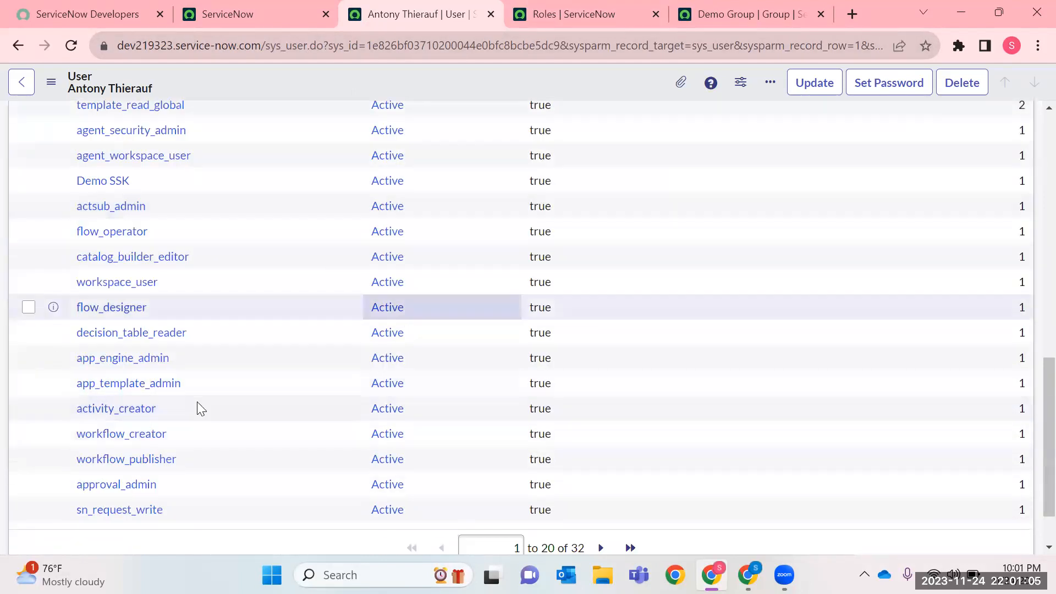
{"action": "scroll", "coordinate": [605, 308], "scroll_direction": "up", "scroll_amount": 3}
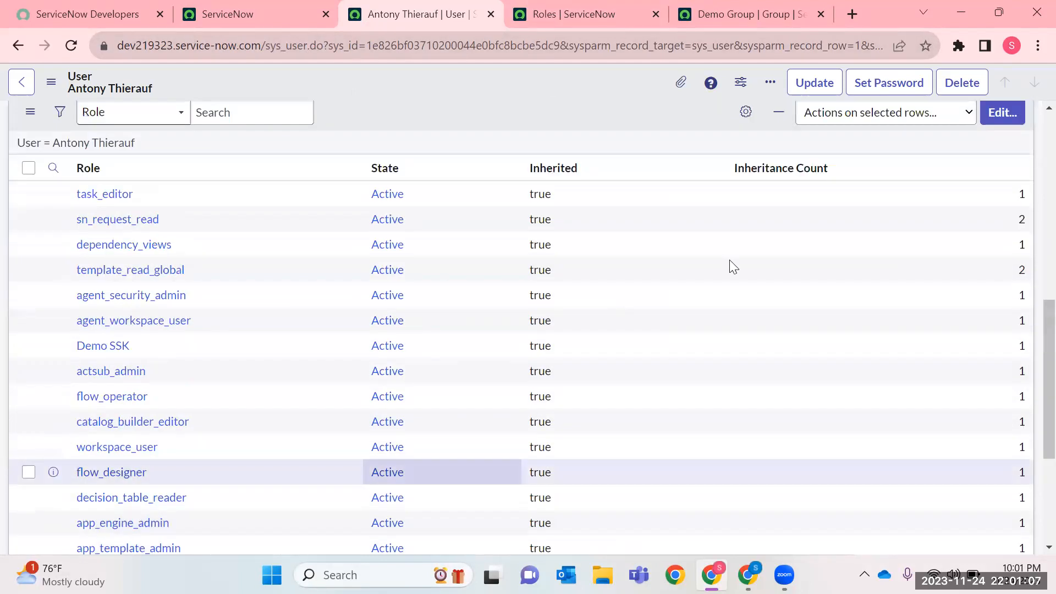
Personalize the user's Roles related list to include the Inheritance Map column.
{"action": "left_click", "coordinate": [746, 113]}
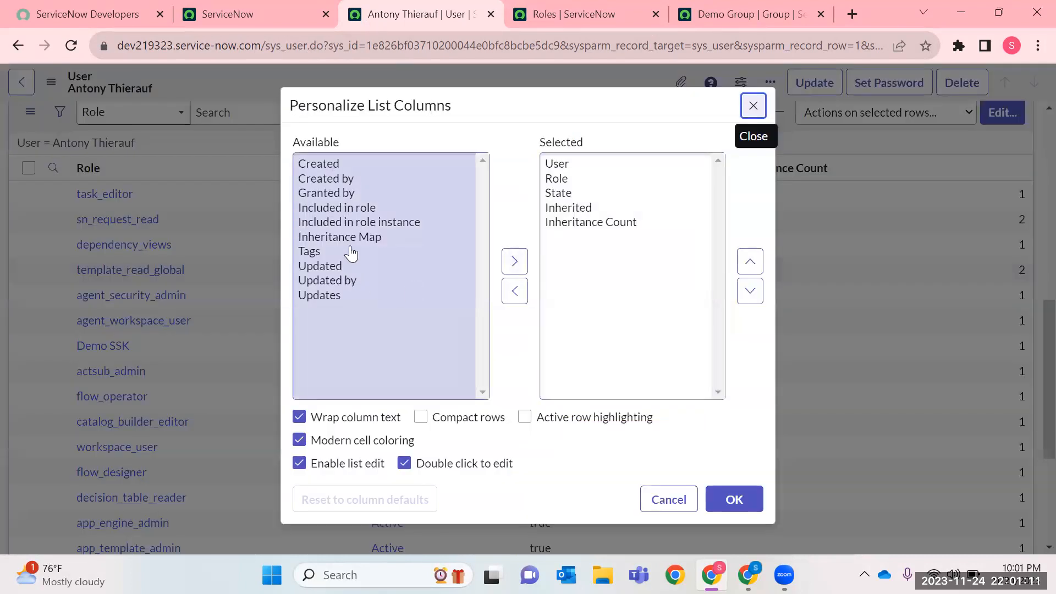
{"action": "left_click", "coordinate": [349, 237]}
{"action": "left_click", "coordinate": [514, 261]}
{"action": "left_click", "coordinate": [734, 499]}
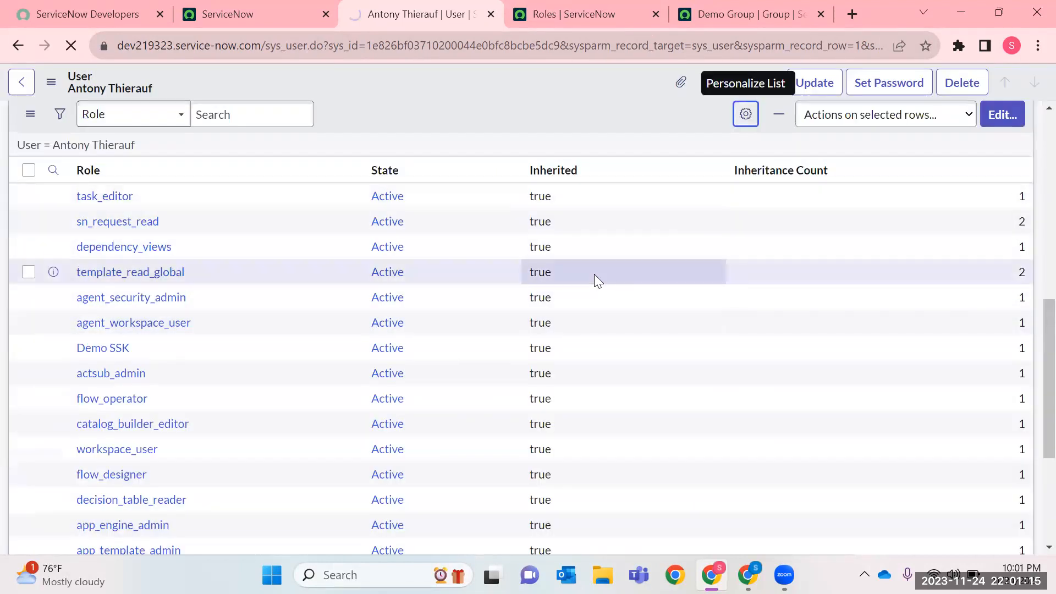
Open the Role Inheritance Map for the user's actsub_admin role.
{"action": "scroll", "coordinate": [337, 273], "scroll_direction": "down", "scroll_amount": 9}
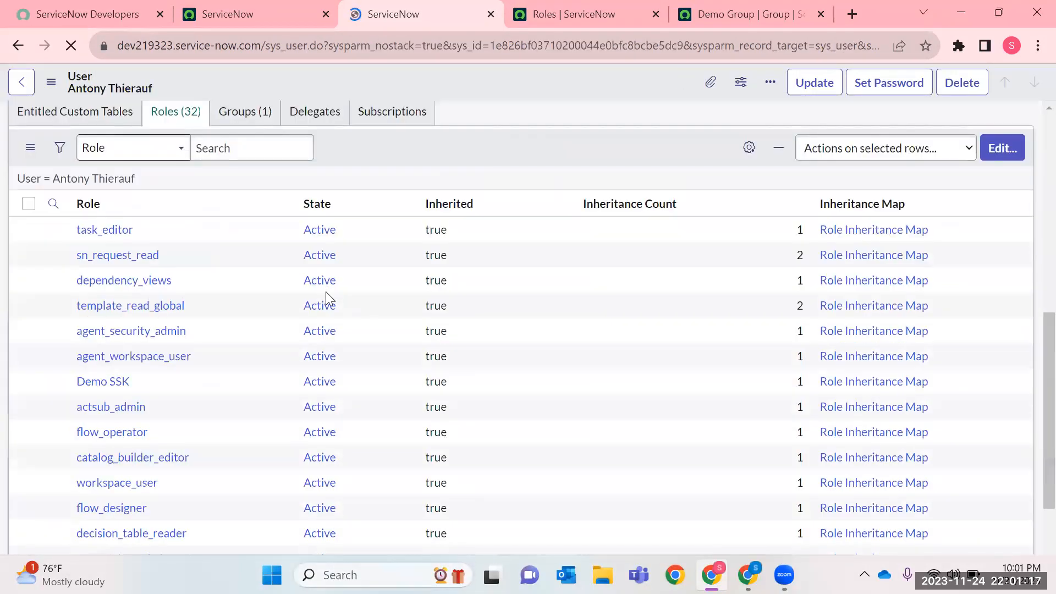
{"action": "scroll", "coordinate": [652, 400], "scroll_direction": "down", "scroll_amount": 3}
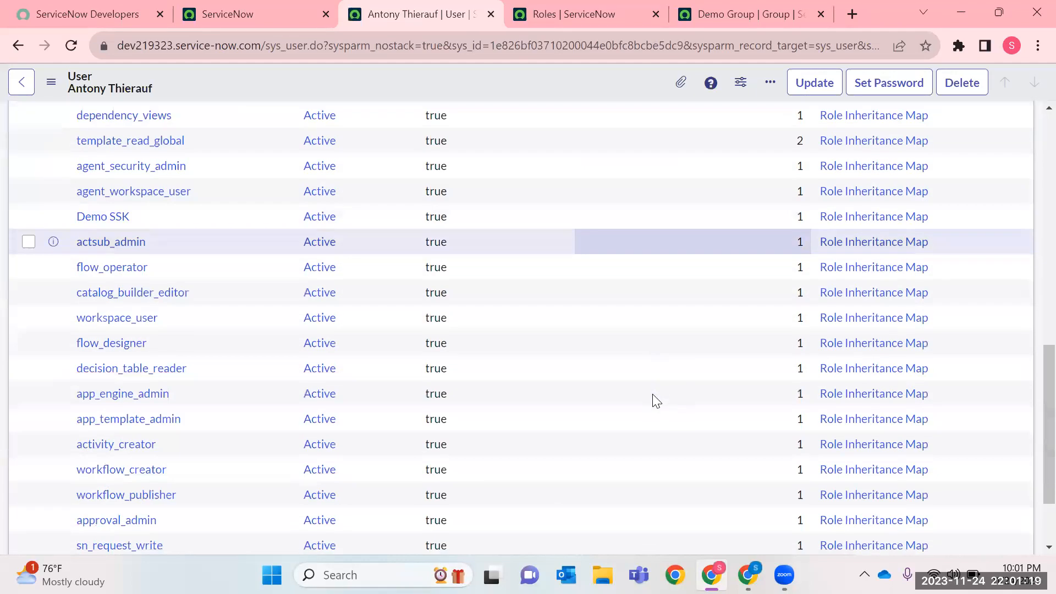
{"action": "left_click", "coordinate": [866, 243]}
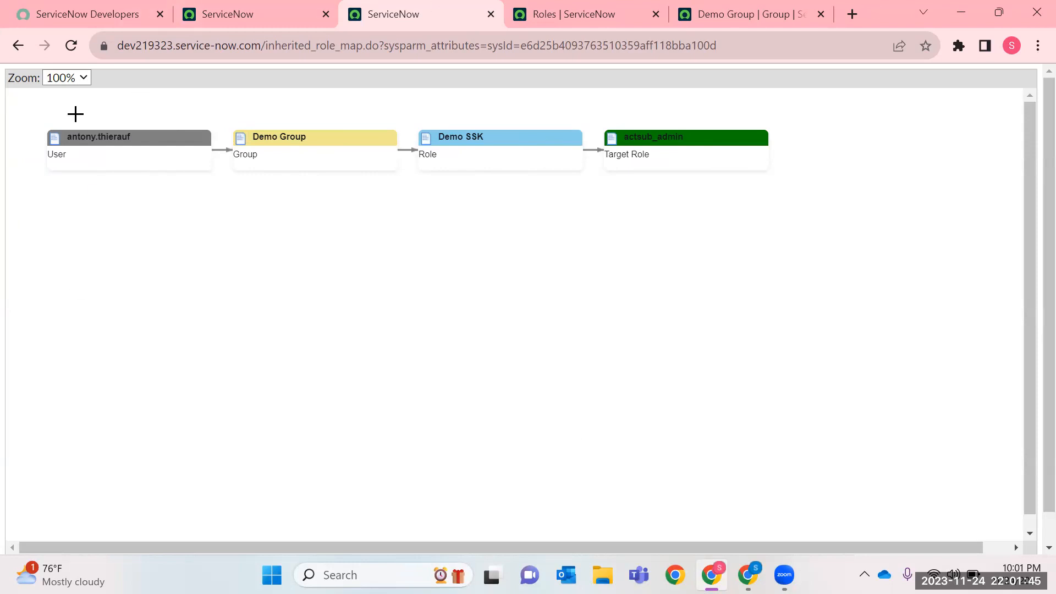
Close the Roles list page and the role inheritance map page, leaving the Demo Group record open.
{"action": "left_click", "coordinate": [597, 12]}
{"action": "left_click", "coordinate": [398, 20]}
{"action": "left_click", "coordinate": [656, 15]}
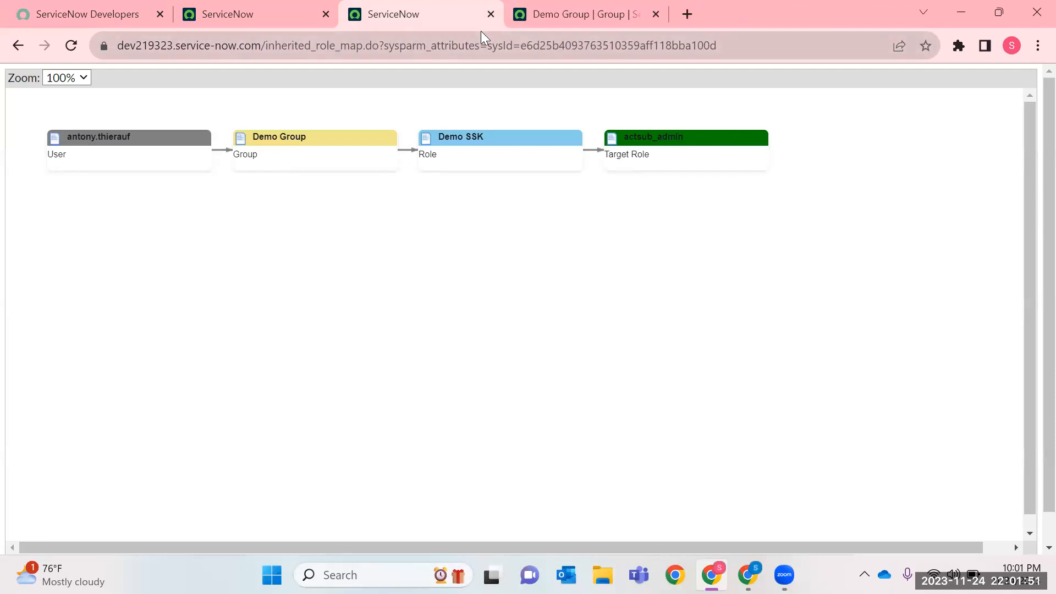
{"action": "left_click", "coordinate": [495, 15]}
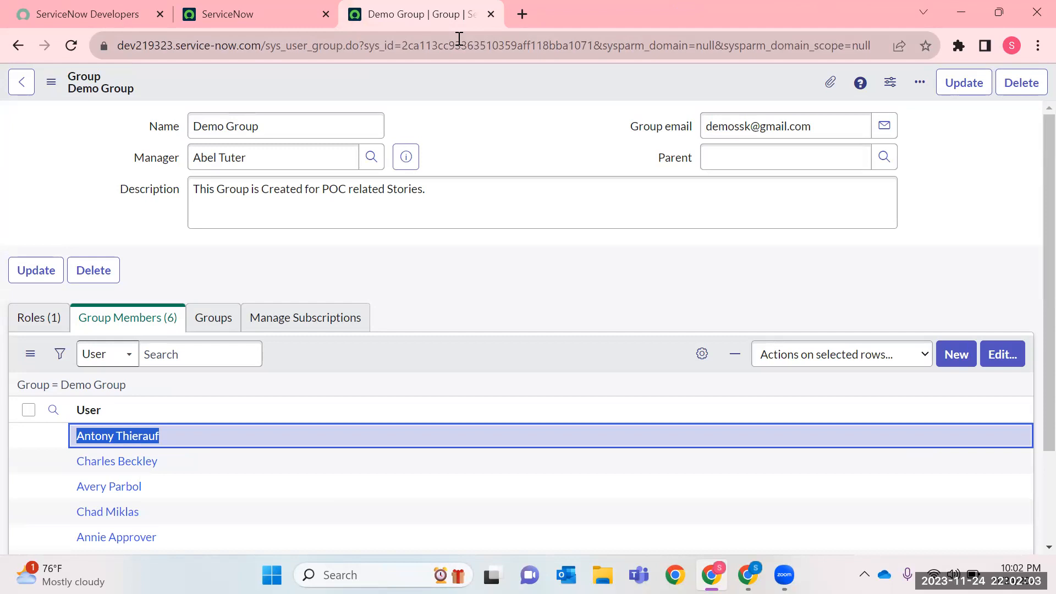
Review Demo Group's assigned roles and group members, and return to the ServiceNow home page.
{"action": "left_click", "coordinate": [59, 328]}
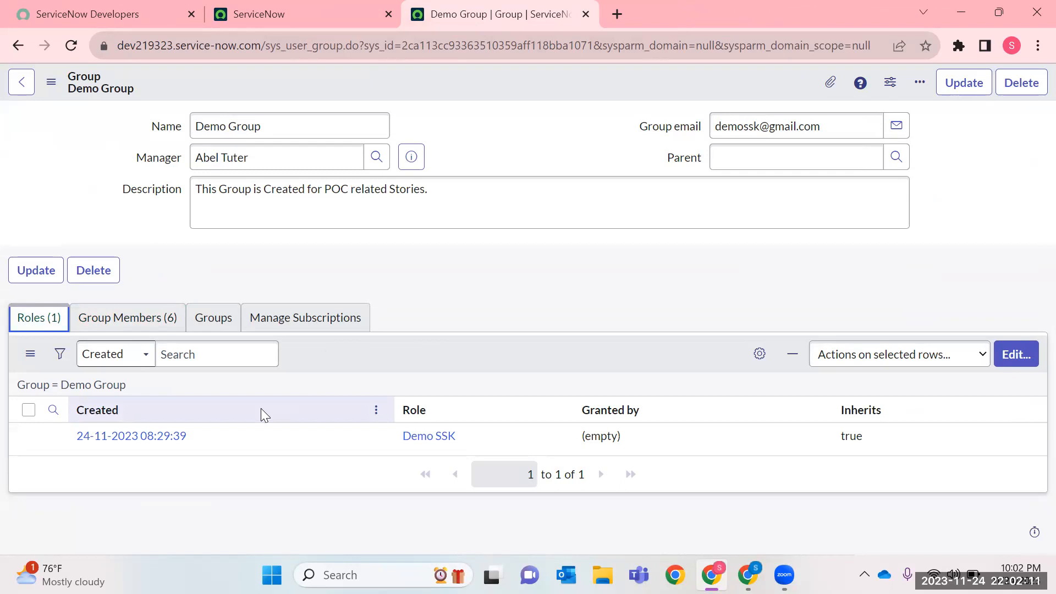
{"action": "left_click", "coordinate": [102, 315]}
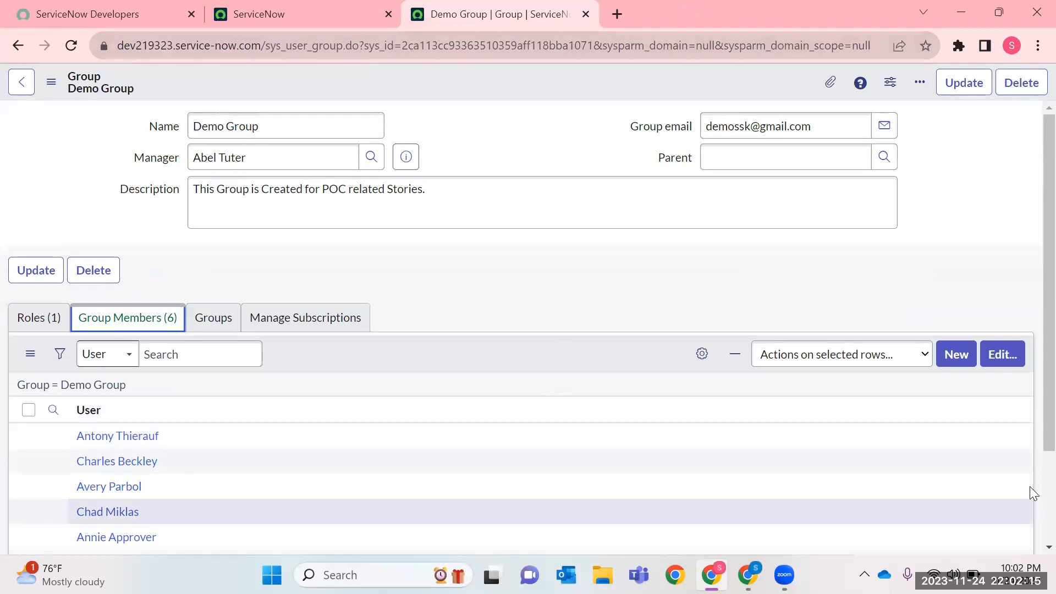
{"action": "key", "text": "ctrl+shift+Tab"}
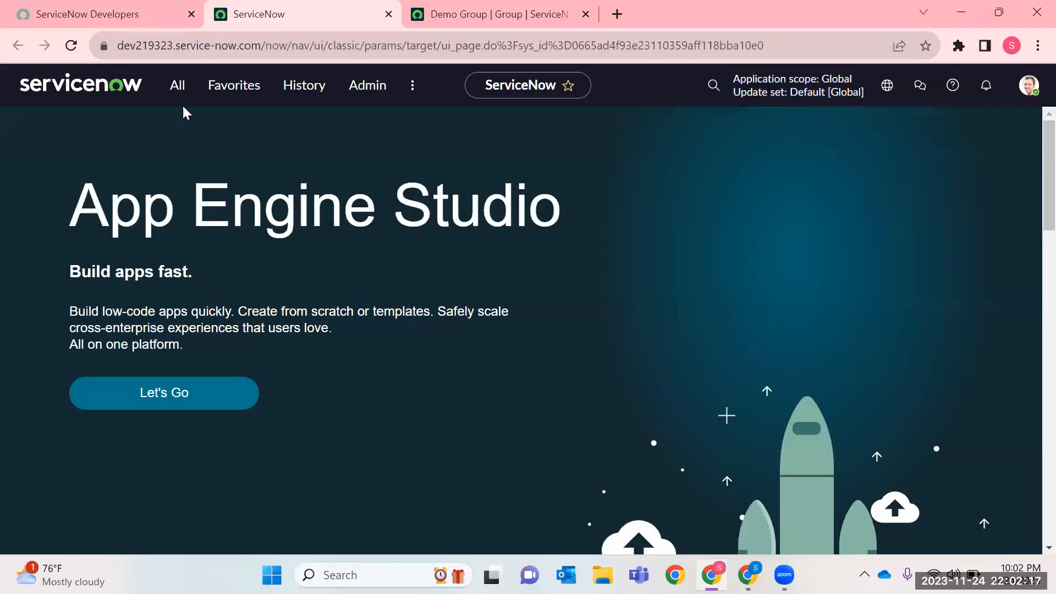
{"action": "left_click", "coordinate": [490, 16]}
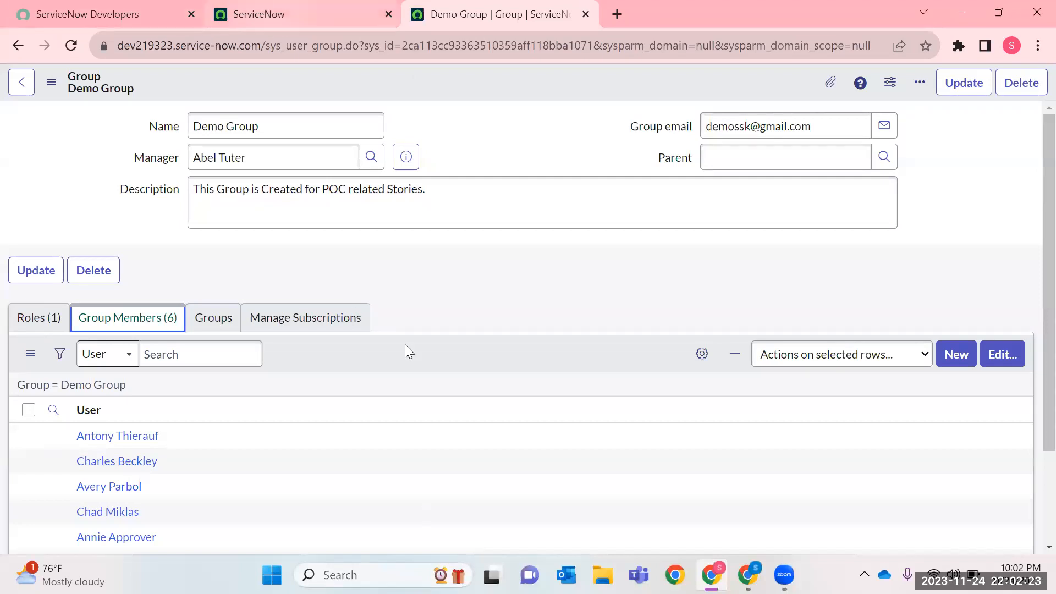
{"action": "left_click", "coordinate": [307, 12]}
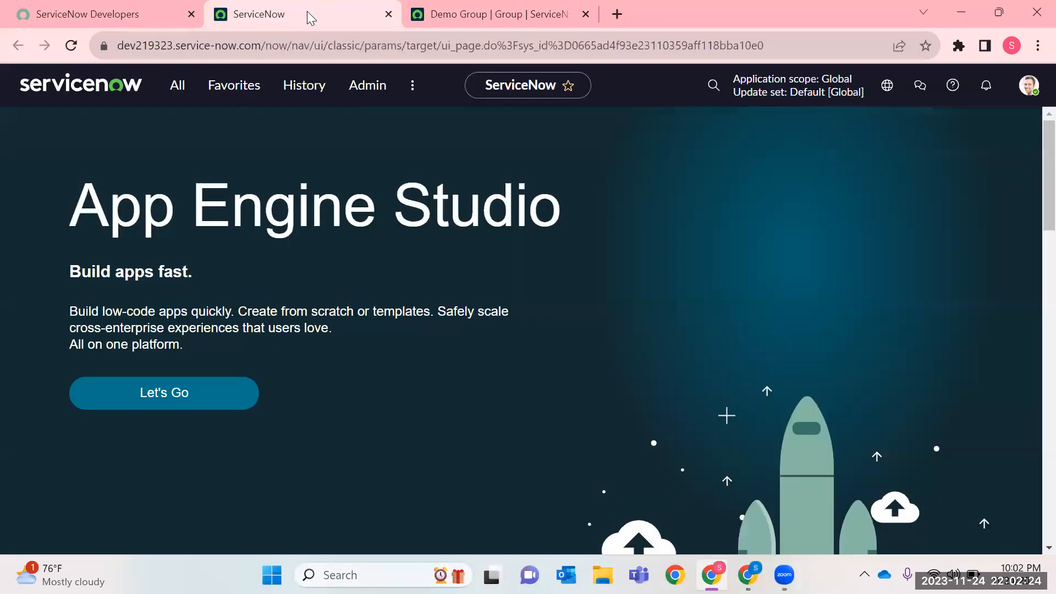
{"action": "left_click", "coordinate": [435, 22]}
{"action": "scroll", "coordinate": [372, 330], "scroll_direction": "down", "scroll_amount": 3}
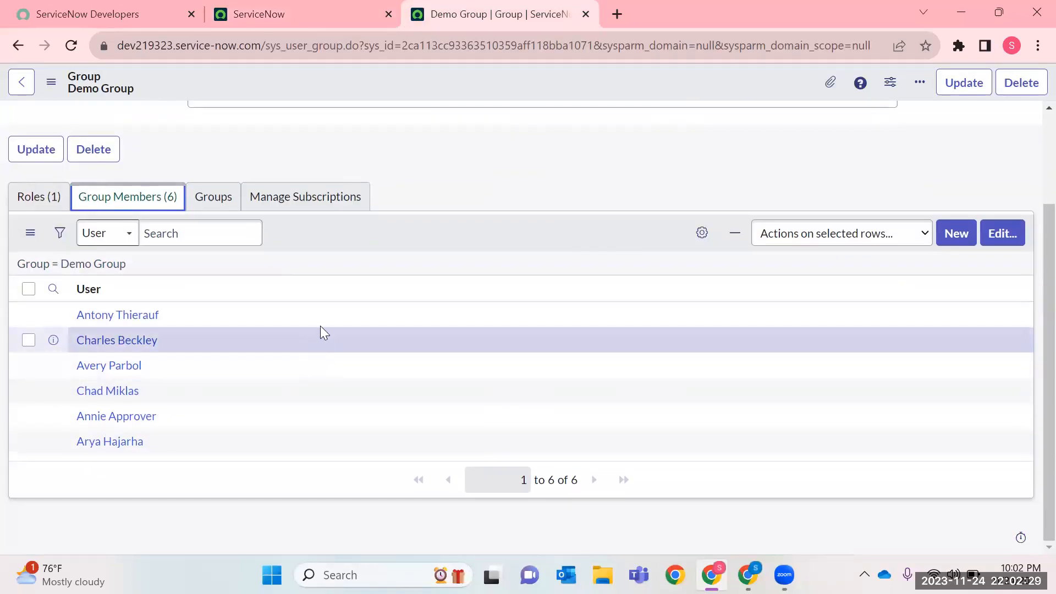
{"action": "scroll", "coordinate": [320, 325], "scroll_direction": "up", "scroll_amount": 3}
{"action": "left_click", "coordinate": [330, 17]}
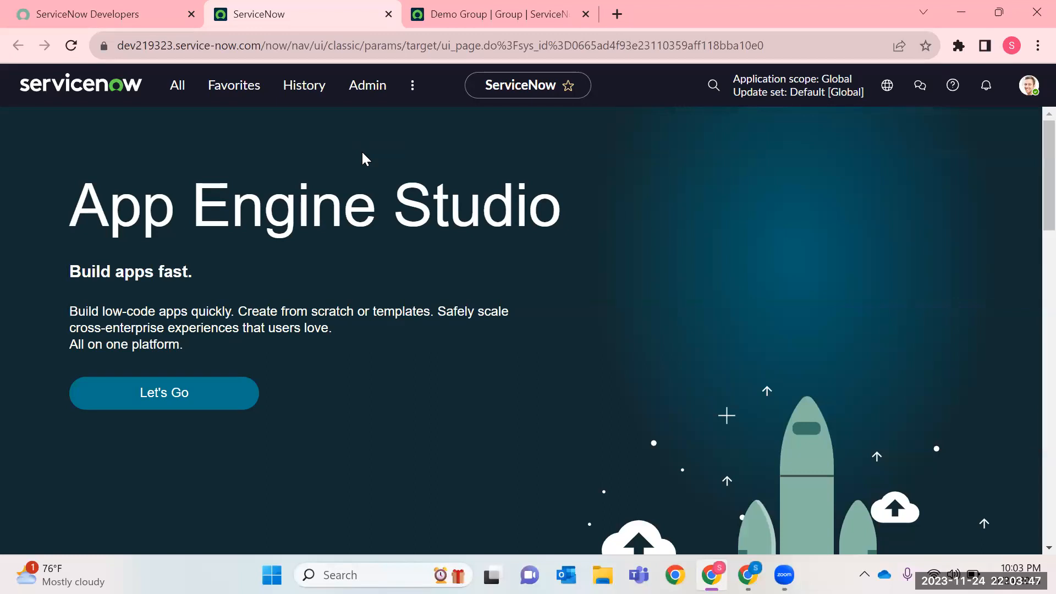
{"action": "left_click", "coordinate": [174, 92]}
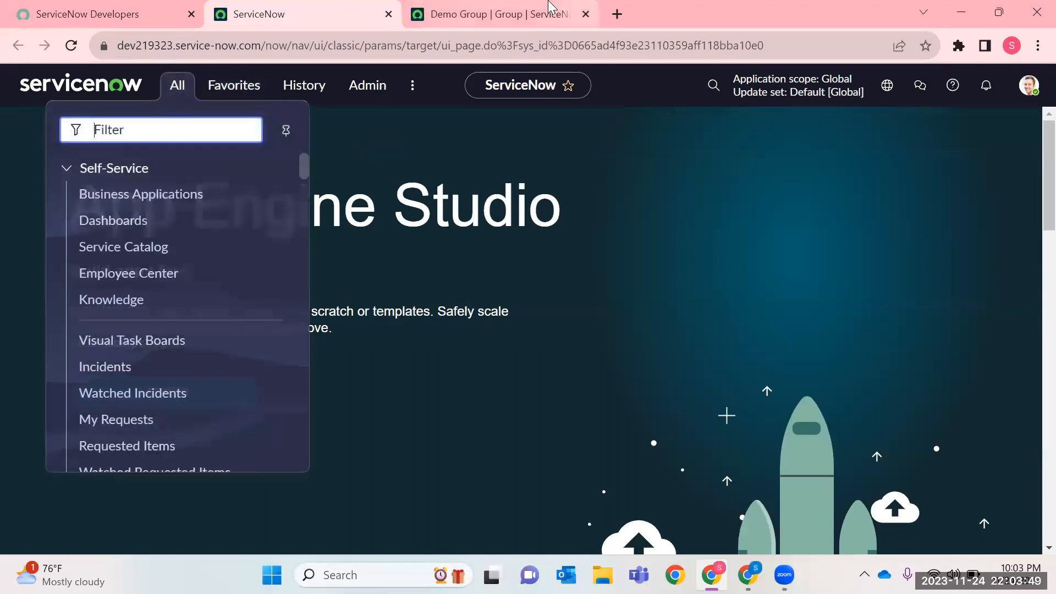
{"action": "left_click", "coordinate": [550, 14]}
{"action": "scroll", "coordinate": [310, 368], "scroll_direction": "down", "scroll_amount": 2}
{"action": "scroll", "coordinate": [371, 213], "scroll_direction": "up", "scroll_amount": 2}
{"action": "left_click", "coordinate": [341, 14]}
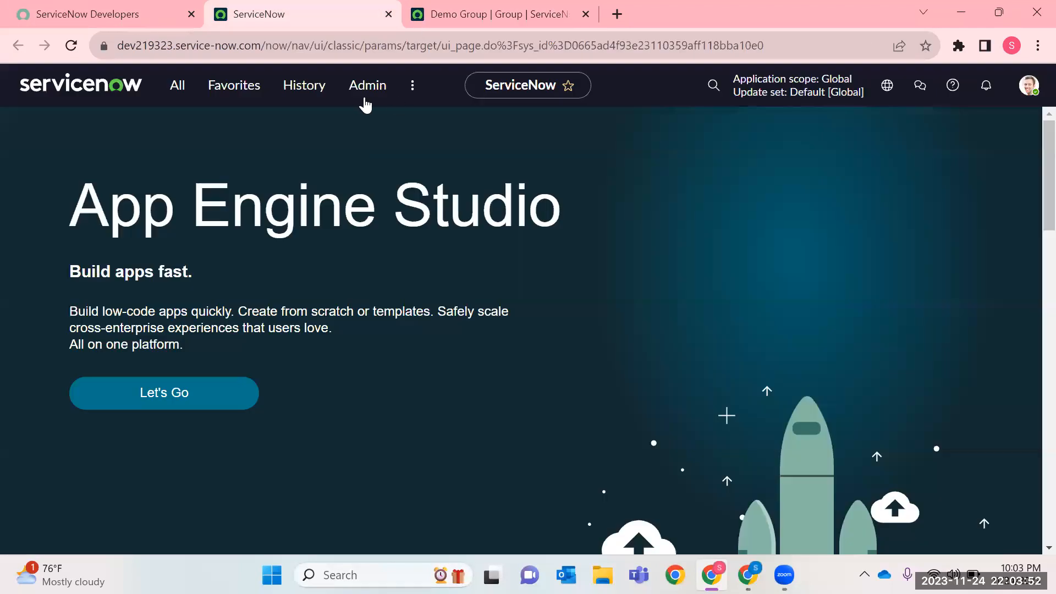
Open the user records list with sys_user.LIST and highlight the first user's ID.
{"action": "left_click", "coordinate": [189, 98]}
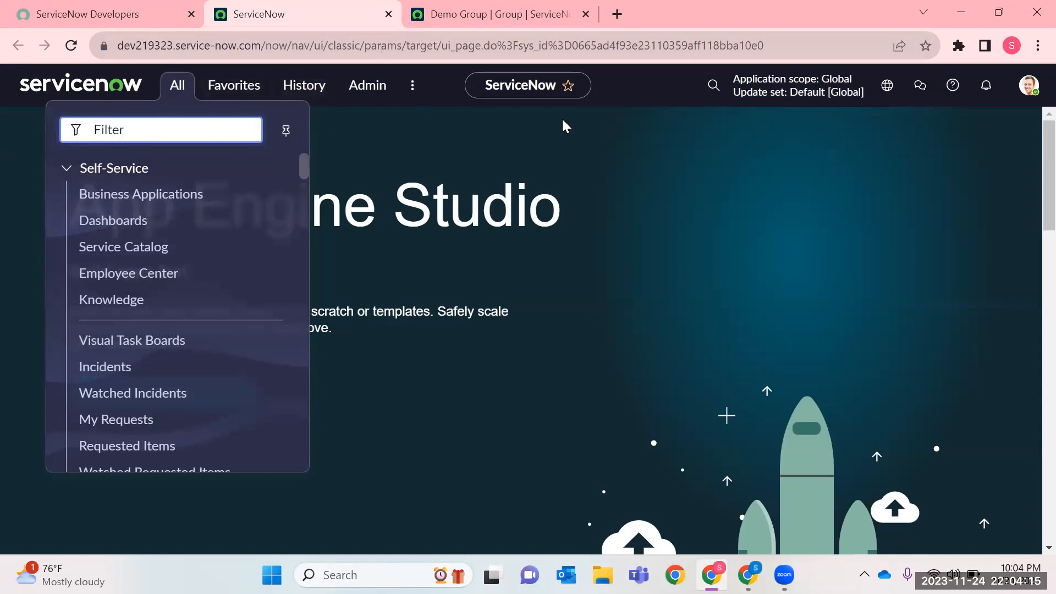
{"action": "type", "text": "sys"}
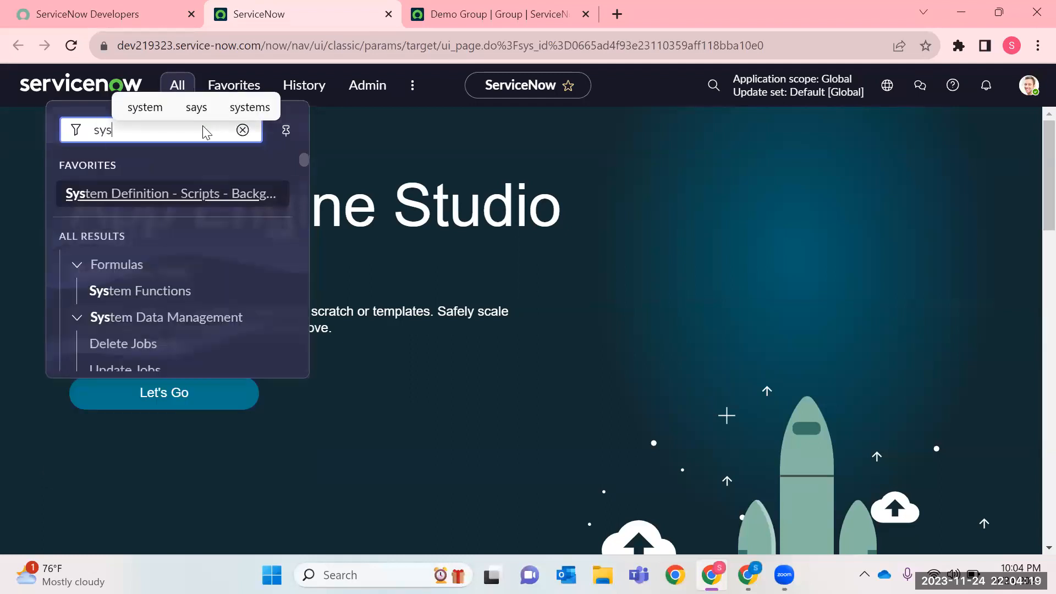
{"action": "type", "text": "_user.LIST"}
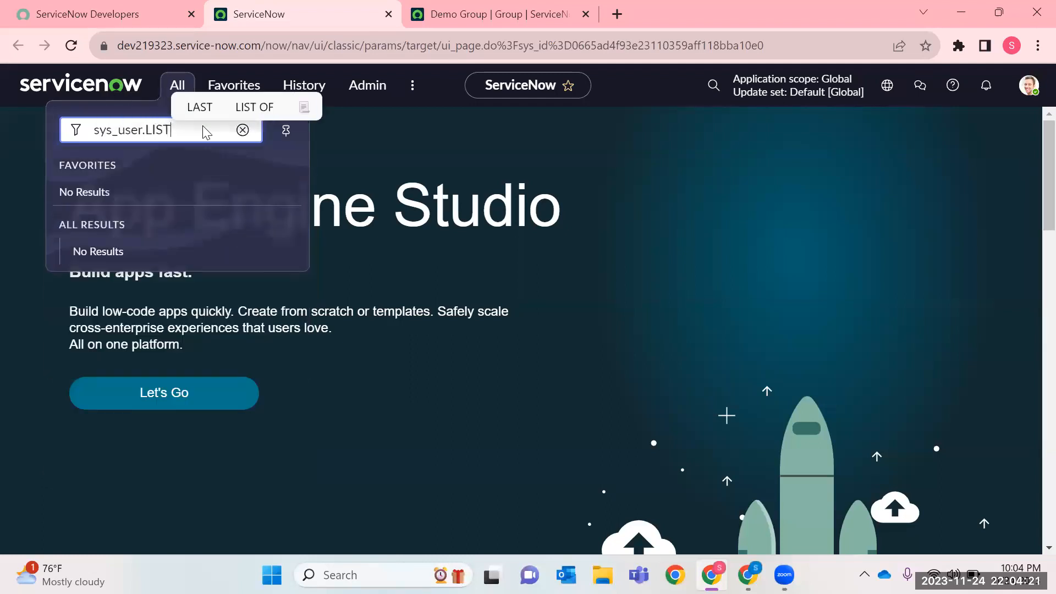
{"action": "key", "text": "Return"}
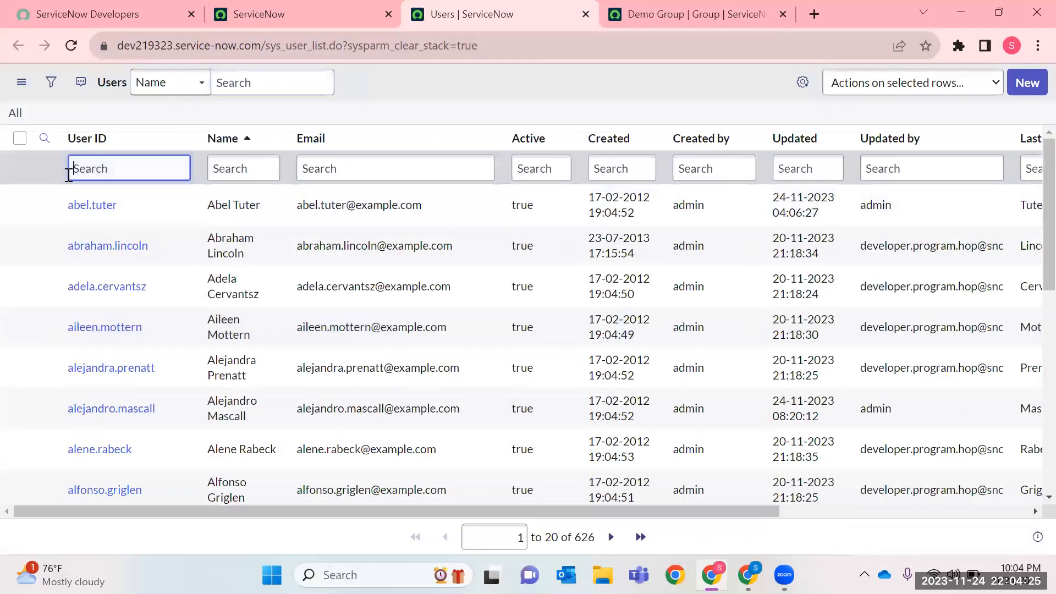
{"action": "double_click", "coordinate": [153, 207]}
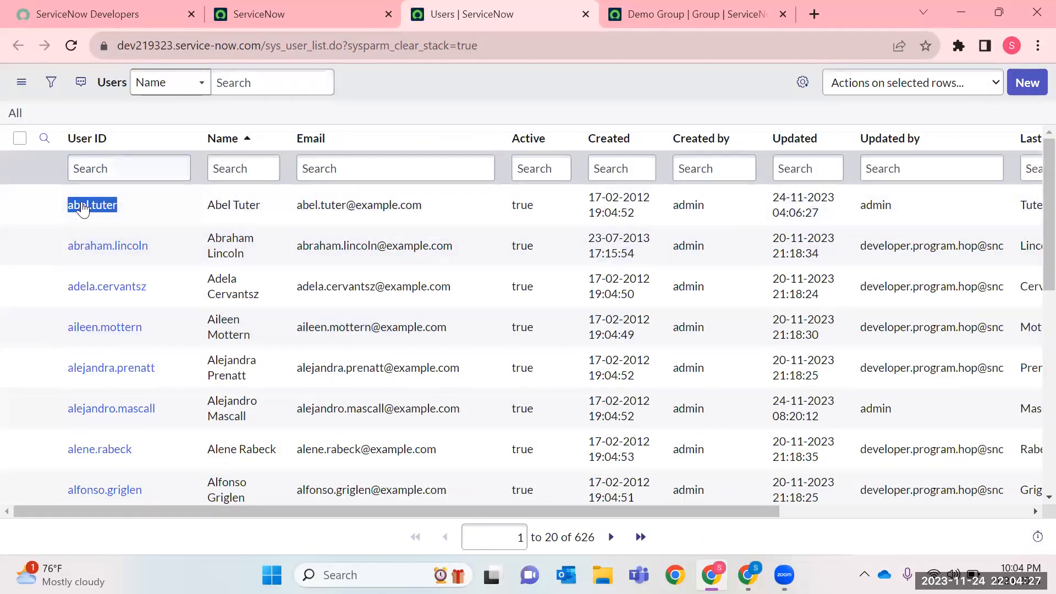
From the ServiceNow home page, impersonate the first user in the user list.
{"action": "left_click", "coordinate": [237, 11]}
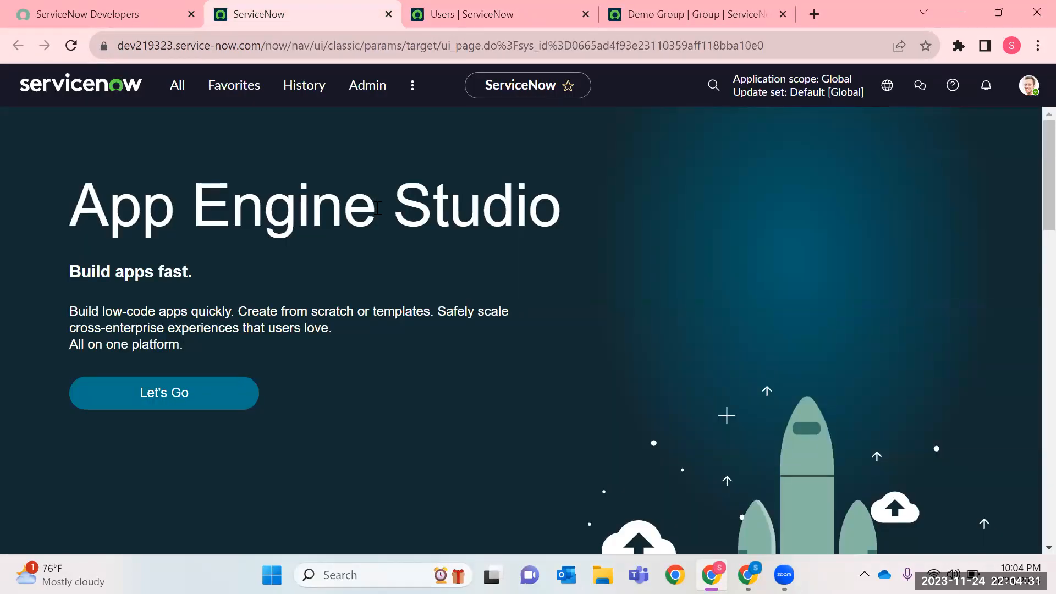
{"action": "left_click", "coordinate": [1032, 100]}
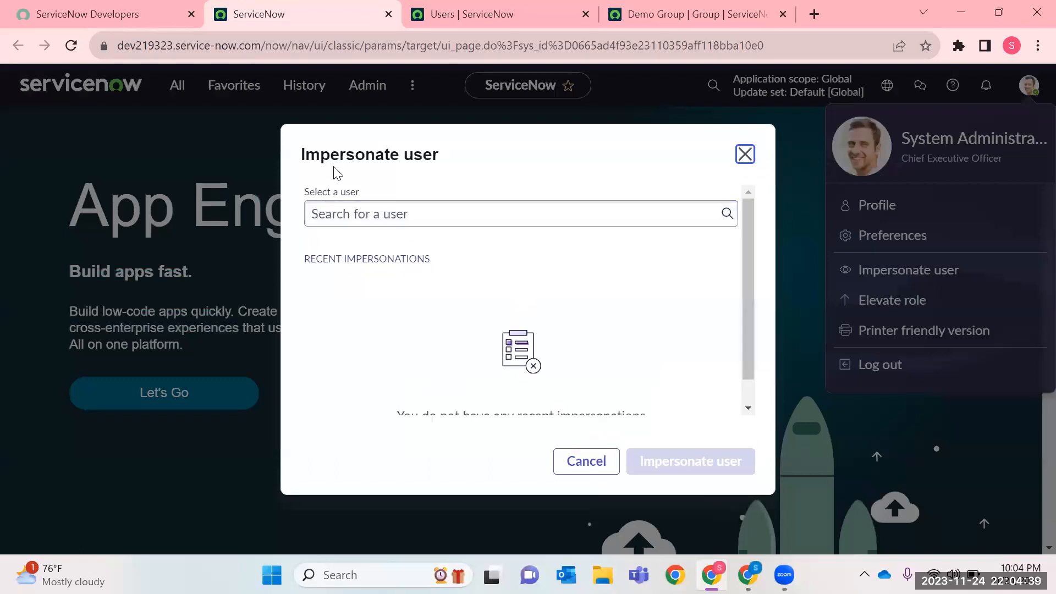
{"action": "left_click_drag", "start_coordinate": [303, 151], "coordinate": [444, 162]}
{"action": "left_click", "coordinate": [385, 223]}
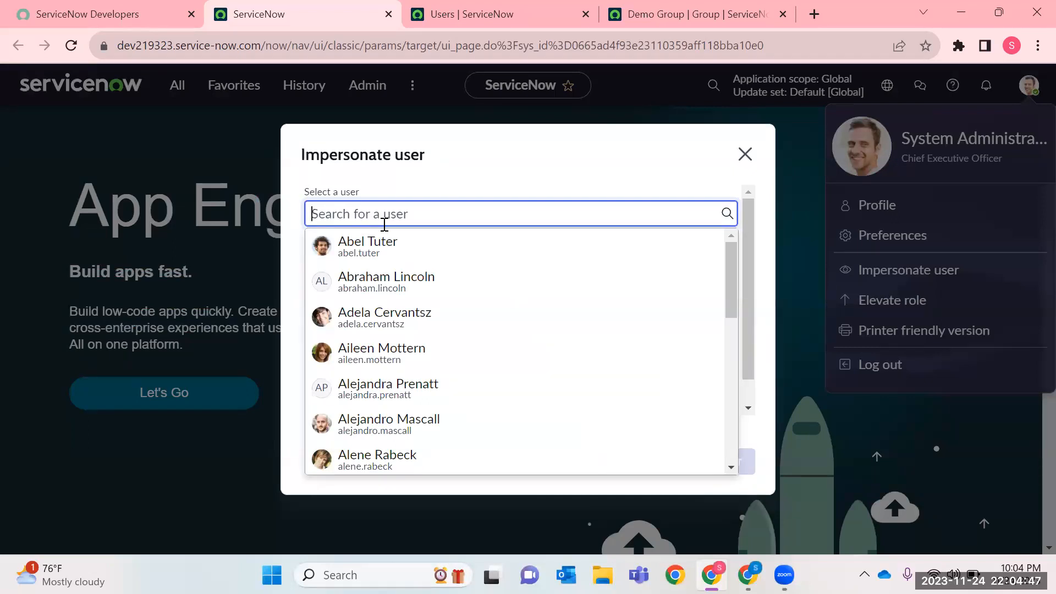
{"action": "left_click", "coordinate": [372, 242]}
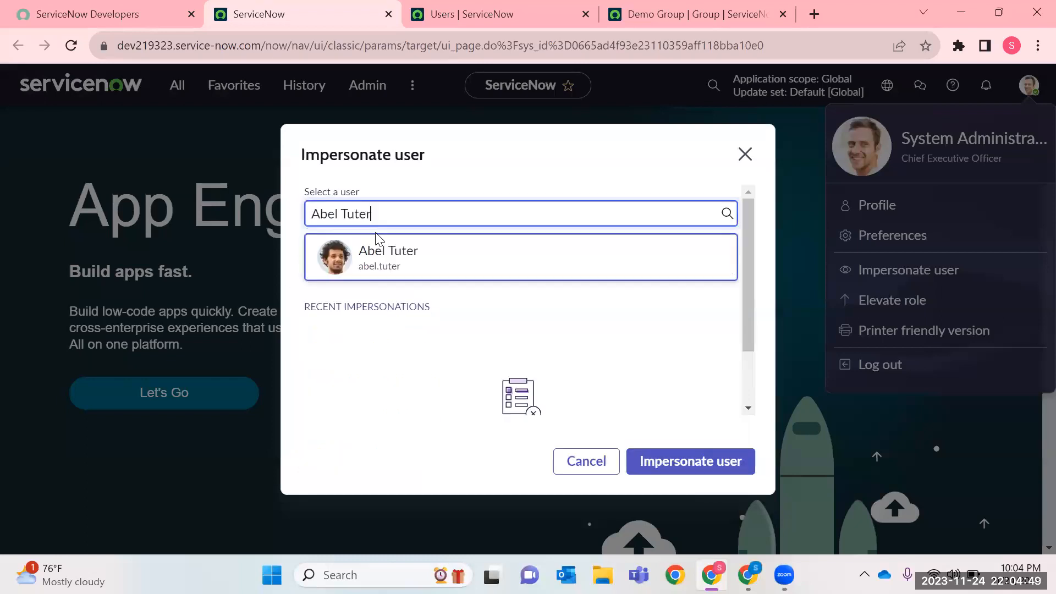
{"action": "left_click", "coordinate": [387, 263]}
{"action": "left_click", "coordinate": [499, 263]}
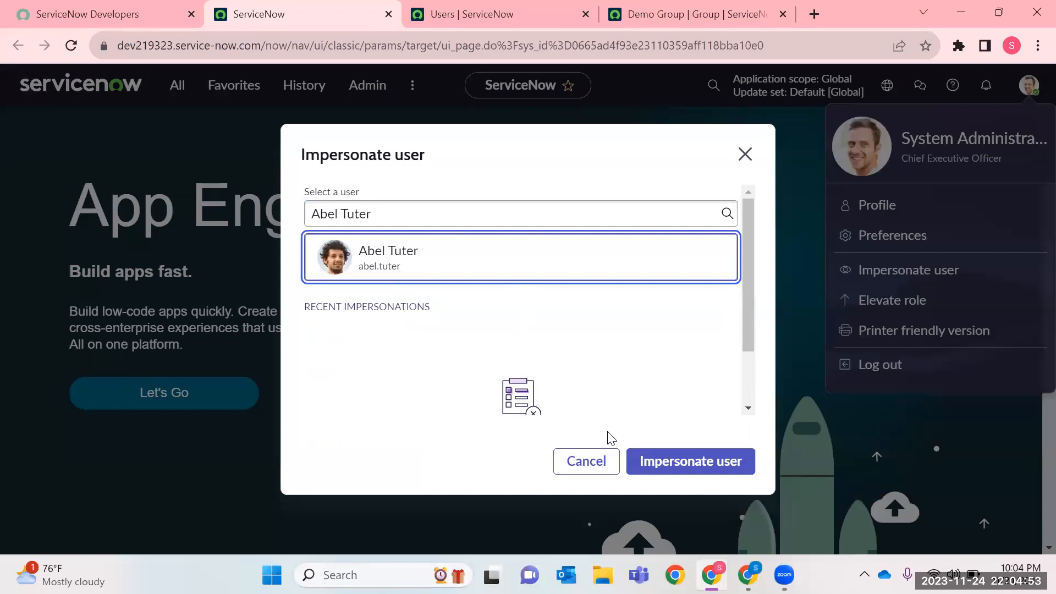
{"action": "left_click", "coordinate": [648, 450]}
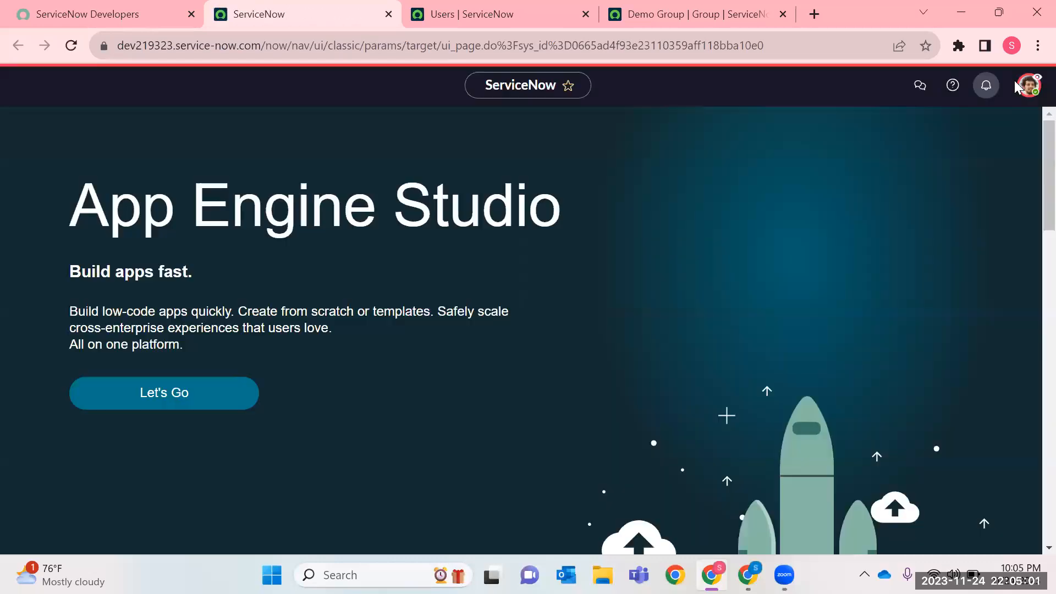
Dismiss the Work your way introduction and check the impersonation status in the user profile options.
{"action": "left_click", "coordinate": [1029, 92]}
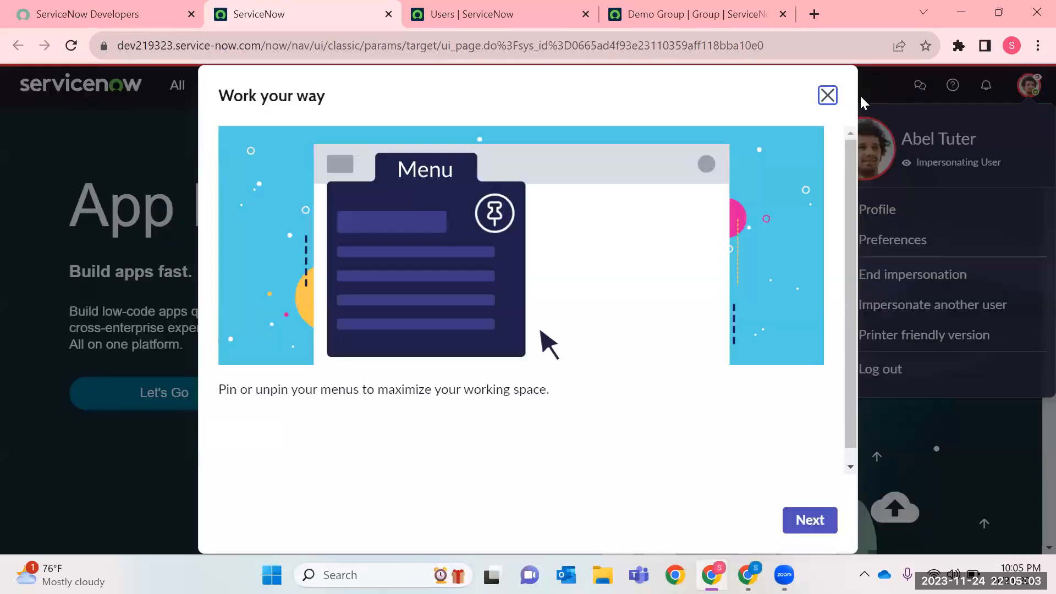
{"action": "left_click", "coordinate": [828, 95]}
{"action": "left_click", "coordinate": [1030, 91]}
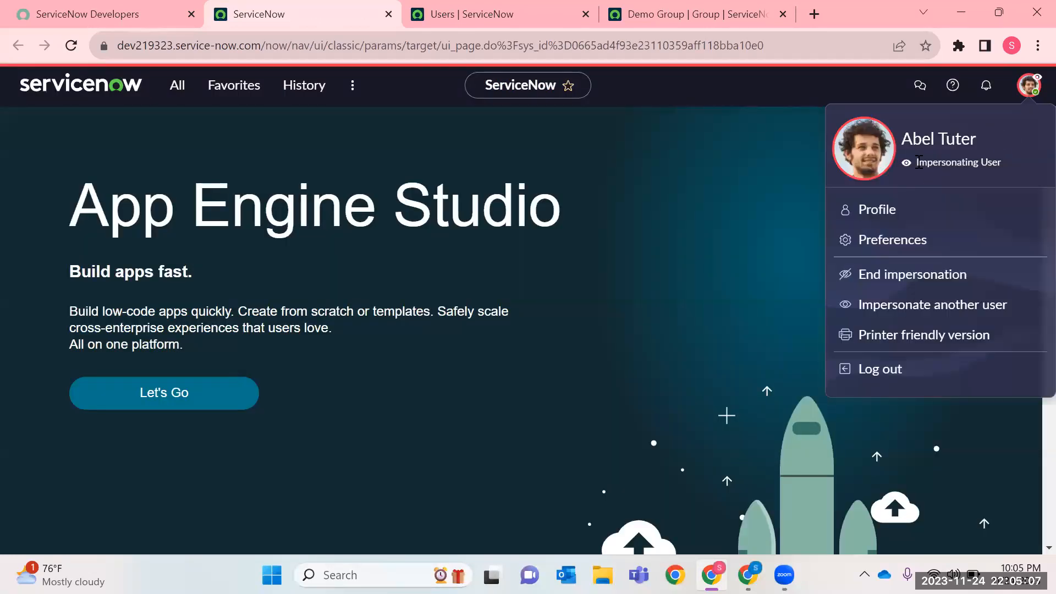
{"action": "left_click_drag", "start_coordinate": [990, 170], "coordinate": [1013, 171]}
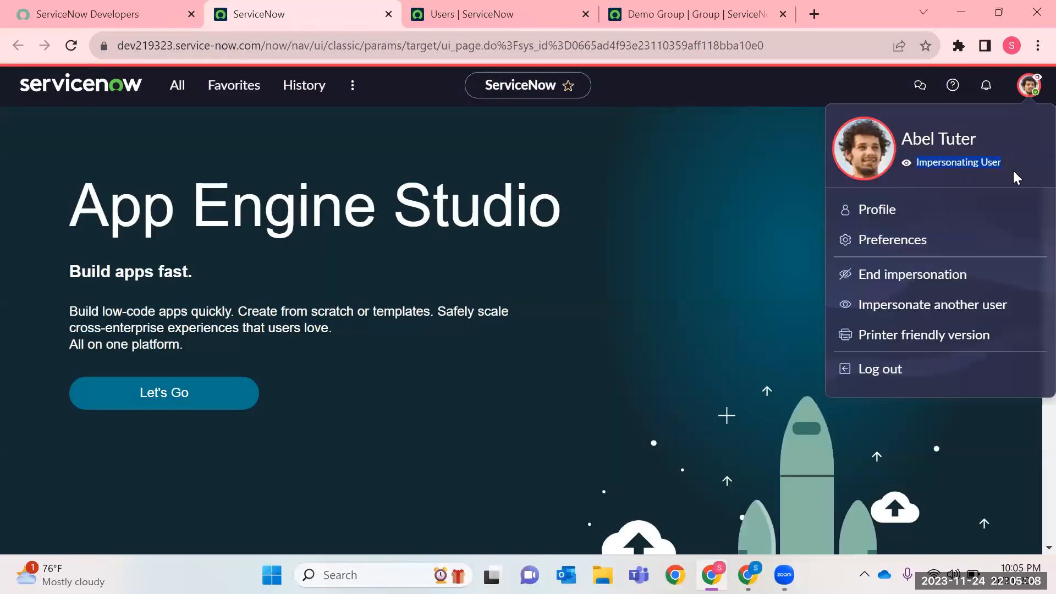
{"action": "left_click", "coordinate": [955, 181]}
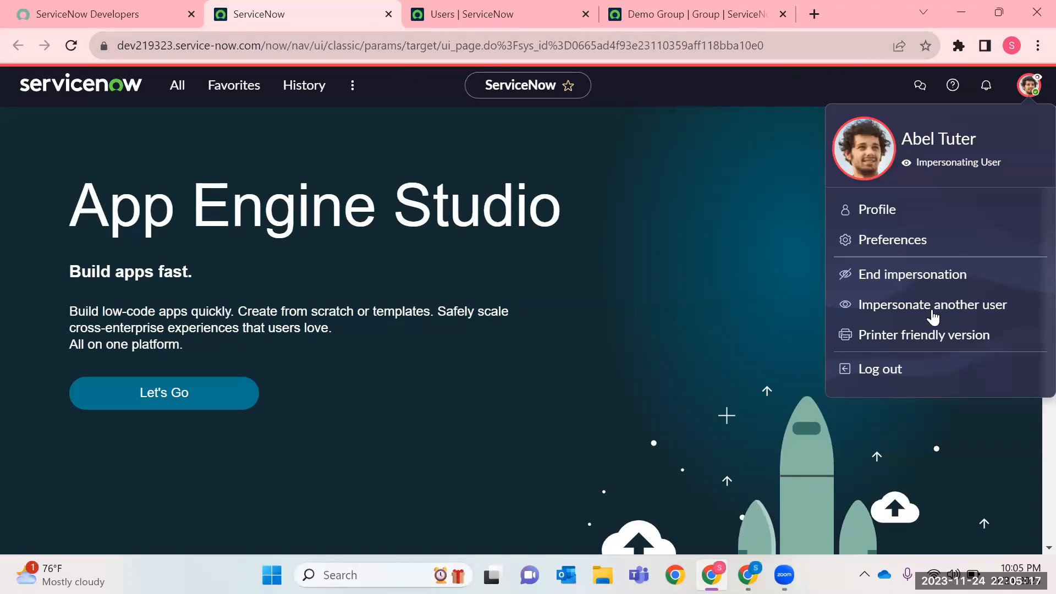
Filter the navigator for Incident and open the Self-Service Incidents list in a new browser tab.
{"action": "left_click", "coordinate": [178, 87]}
{"action": "type", "text": "Incident"}
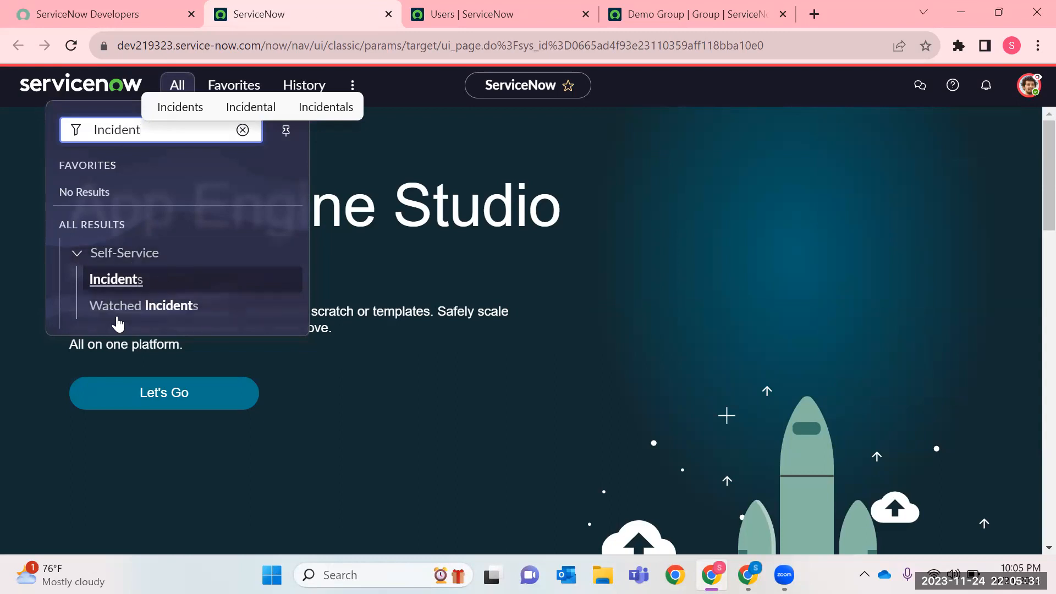
{"action": "right_click", "coordinate": [118, 280]}
{"action": "left_click", "coordinate": [187, 293]}
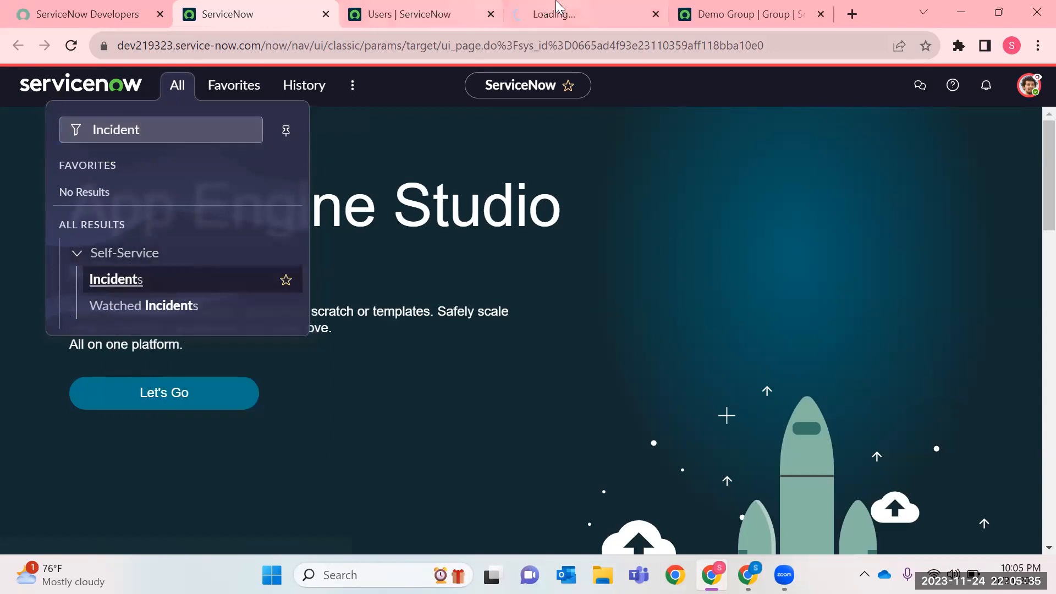
{"action": "left_click", "coordinate": [556, 6]}
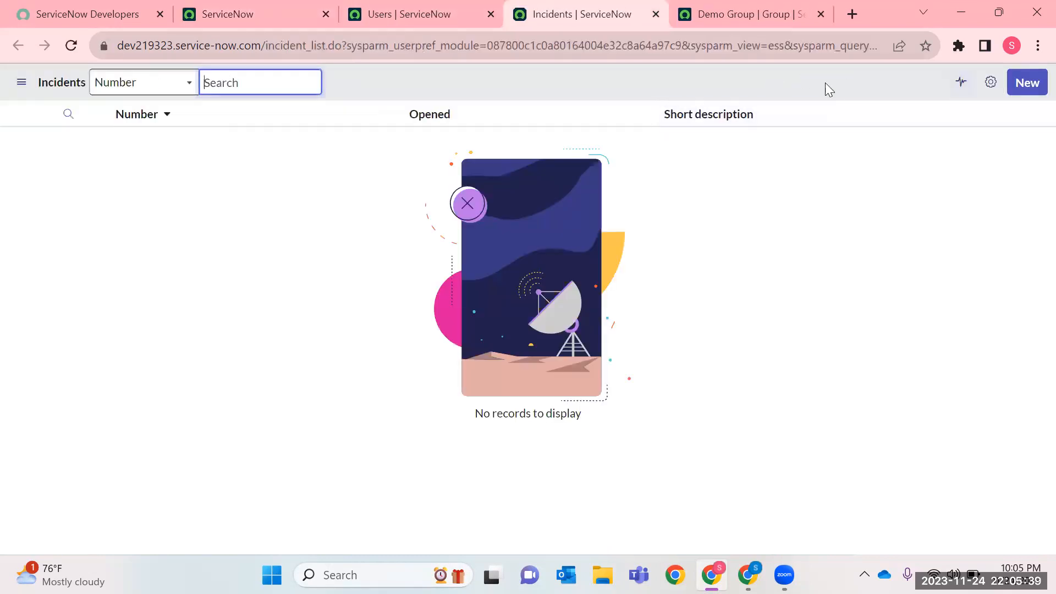
View the Watched Incidents list in a separate browser tab, then close it and return to the Incidents list.
{"action": "left_click", "coordinate": [314, 7]}
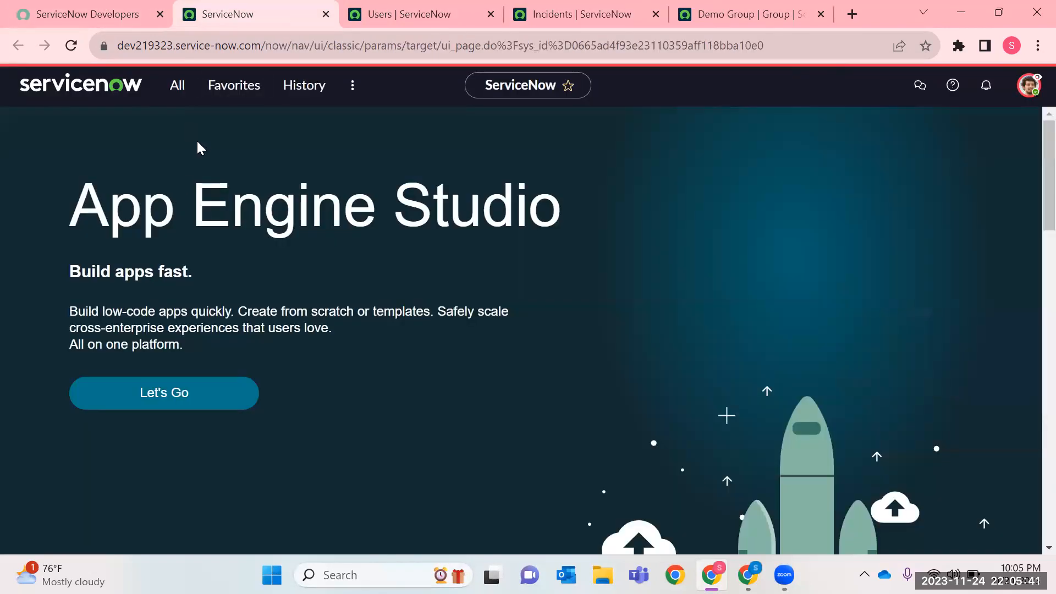
{"action": "left_click", "coordinate": [175, 85]}
{"action": "right_click", "coordinate": [113, 308]}
{"action": "left_click", "coordinate": [226, 317]}
{"action": "left_click", "coordinate": [610, 11]}
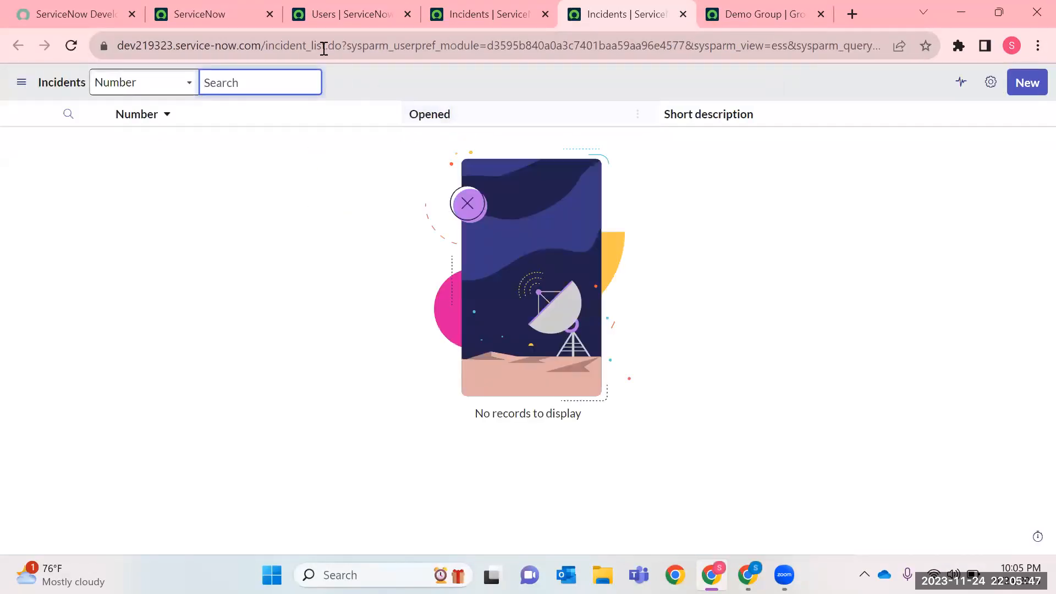
{"action": "left_click", "coordinate": [324, 48]}
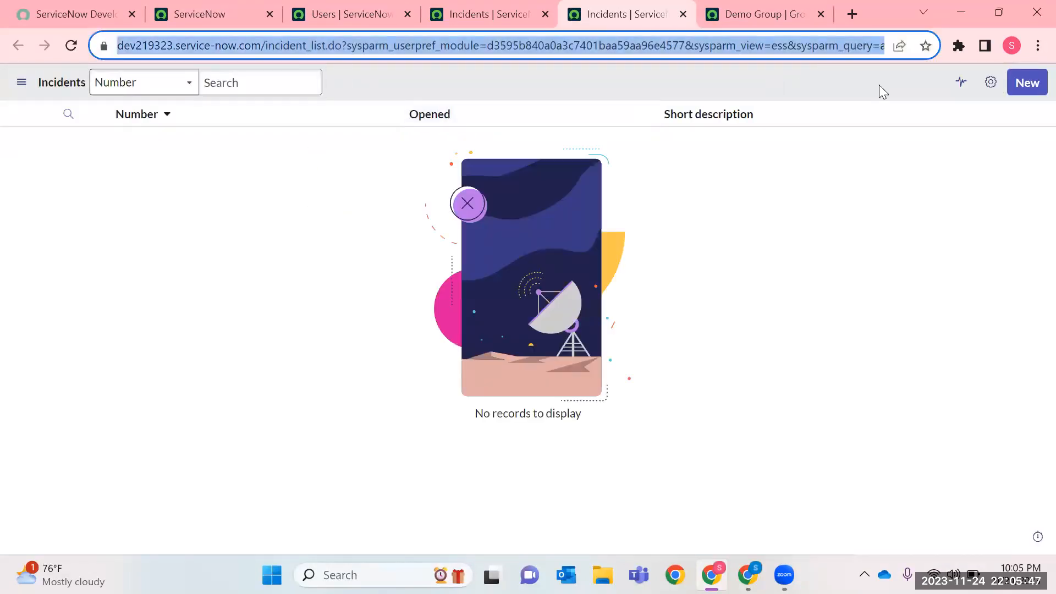
{"action": "left_click", "coordinate": [684, 14]}
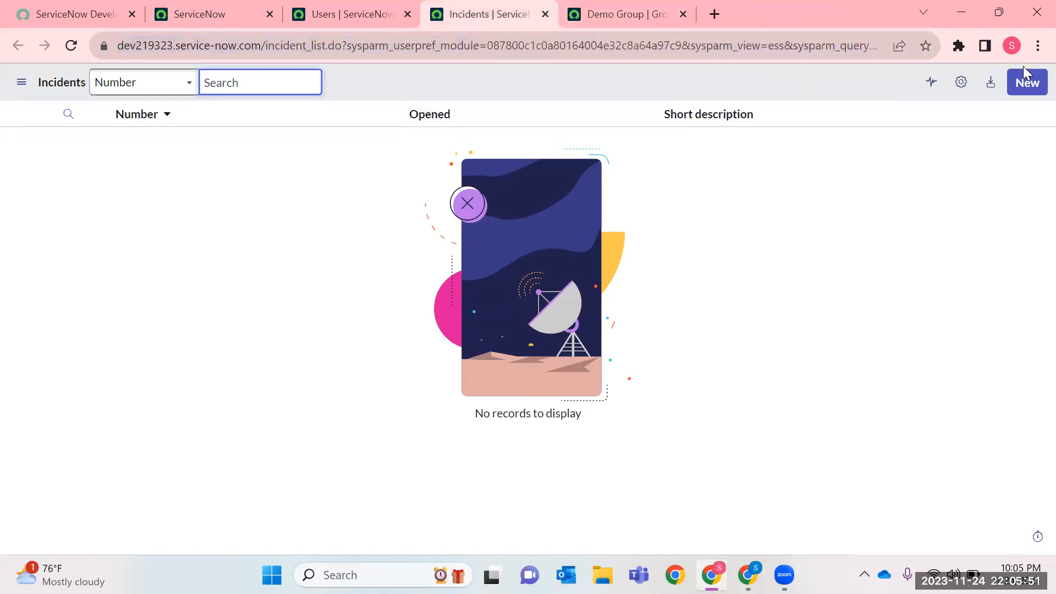
Start a new incident from the Incidents list and set its urgency to 2 - Medium.
{"action": "left_click", "coordinate": [1026, 81]}
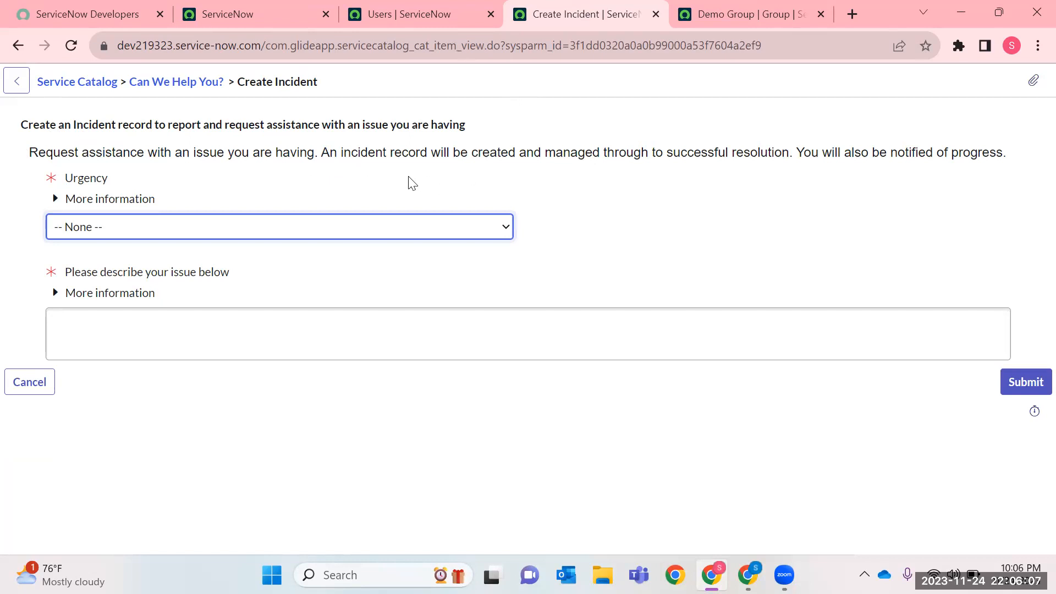
{"action": "left_click", "coordinate": [127, 234]}
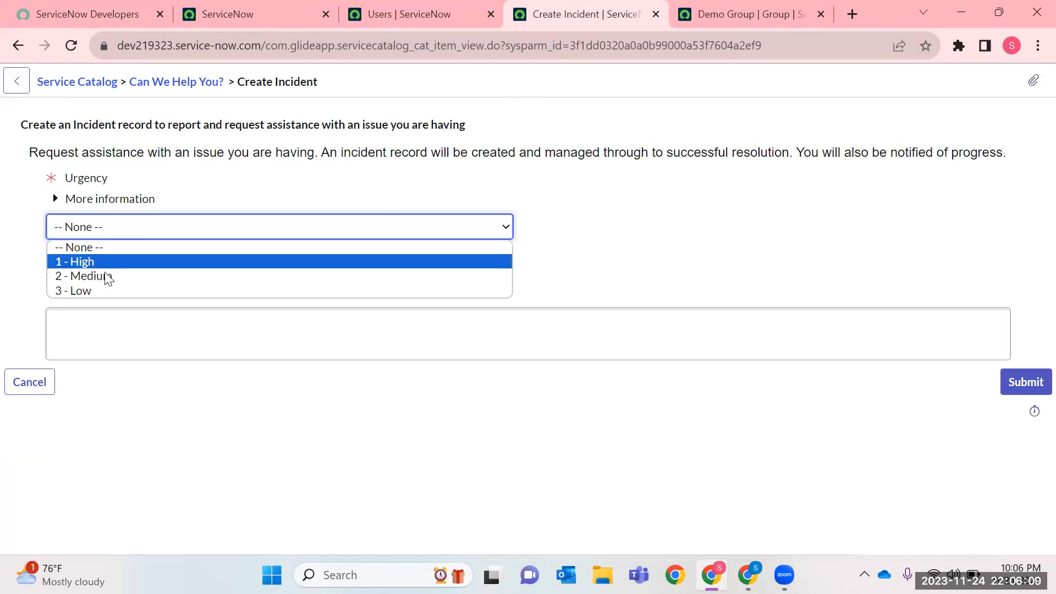
{"action": "left_click", "coordinate": [104, 275]}
Describe the issue as "I need Harddisk to store some project related information.".
{"action": "left_click", "coordinate": [103, 326]}
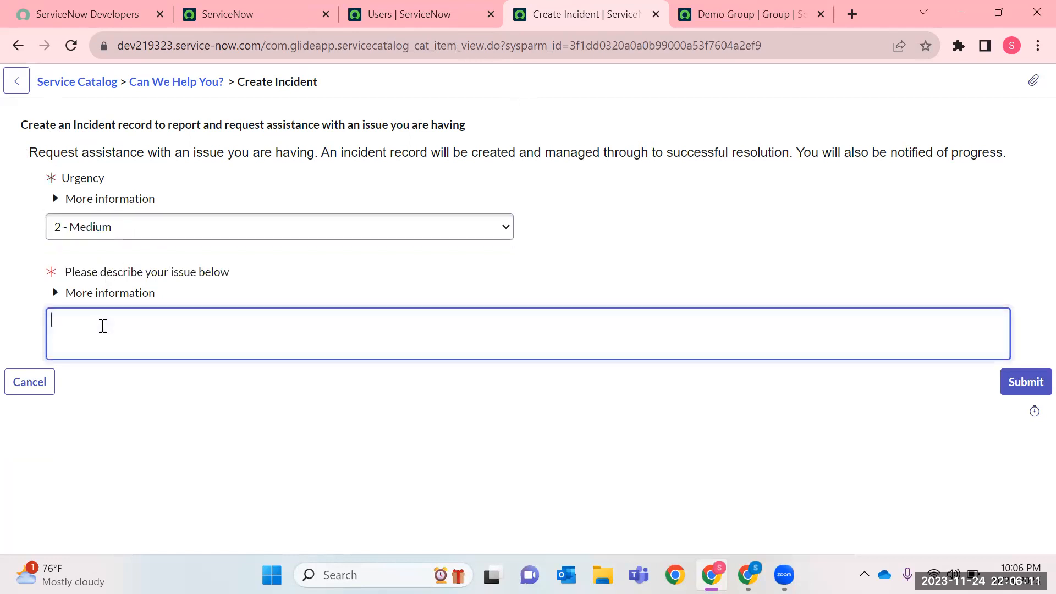
{"action": "type", "text": "h"}
{"action": "key", "text": "BackSpace"}
{"action": "type", "text": "i need "}
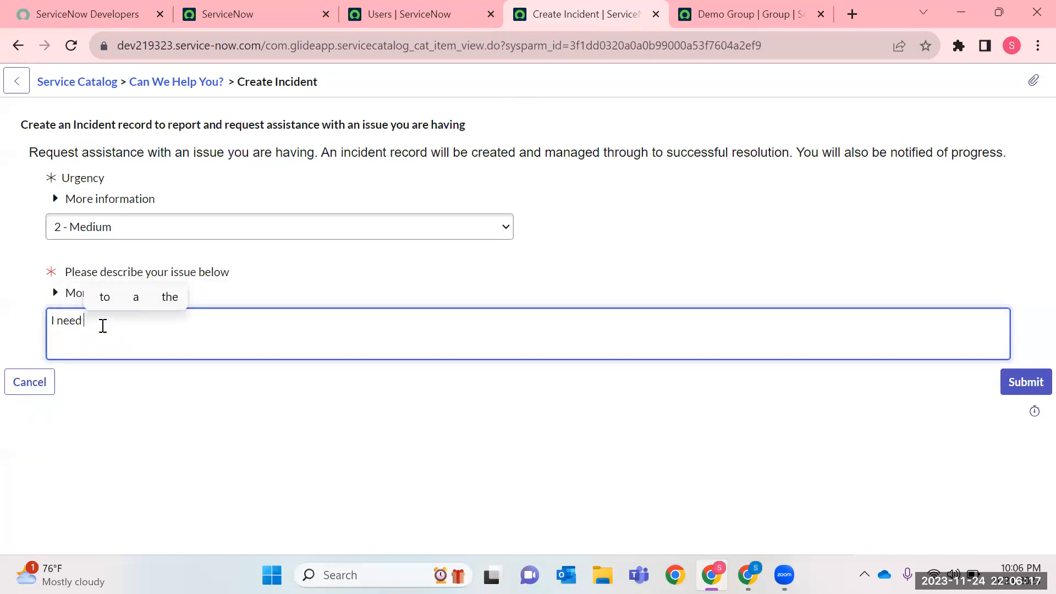
{"action": "type", "text": "Harddisk t"}
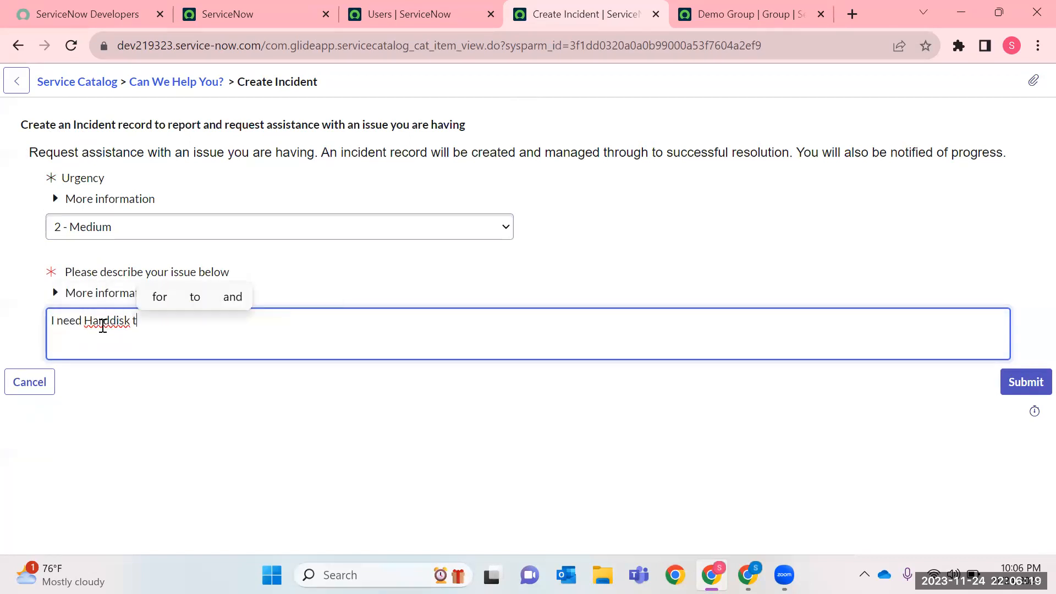
{"action": "type", "text": "o store"}
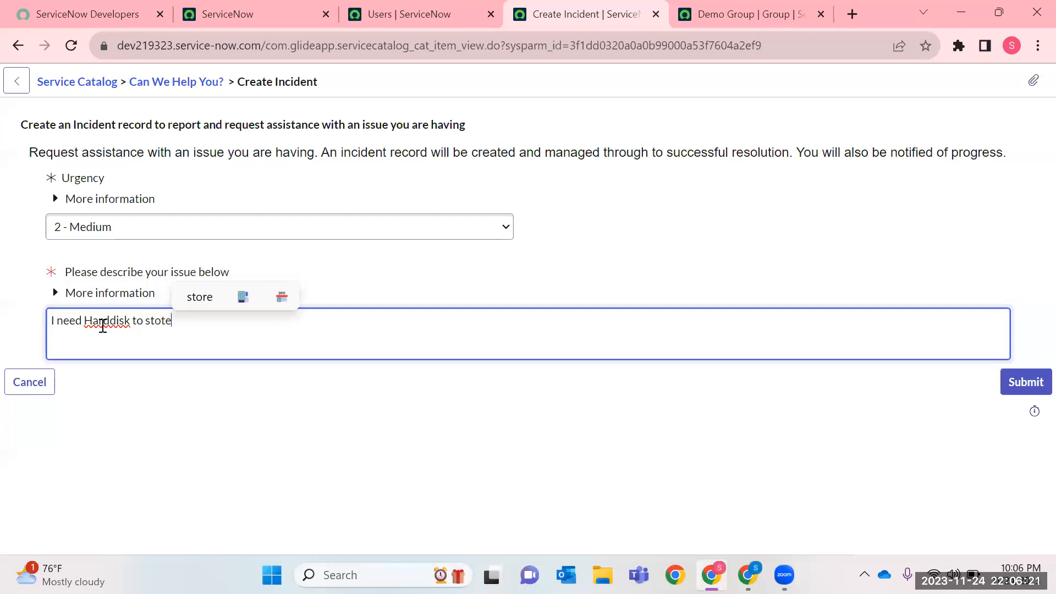
{"action": "type", "text": " some "}
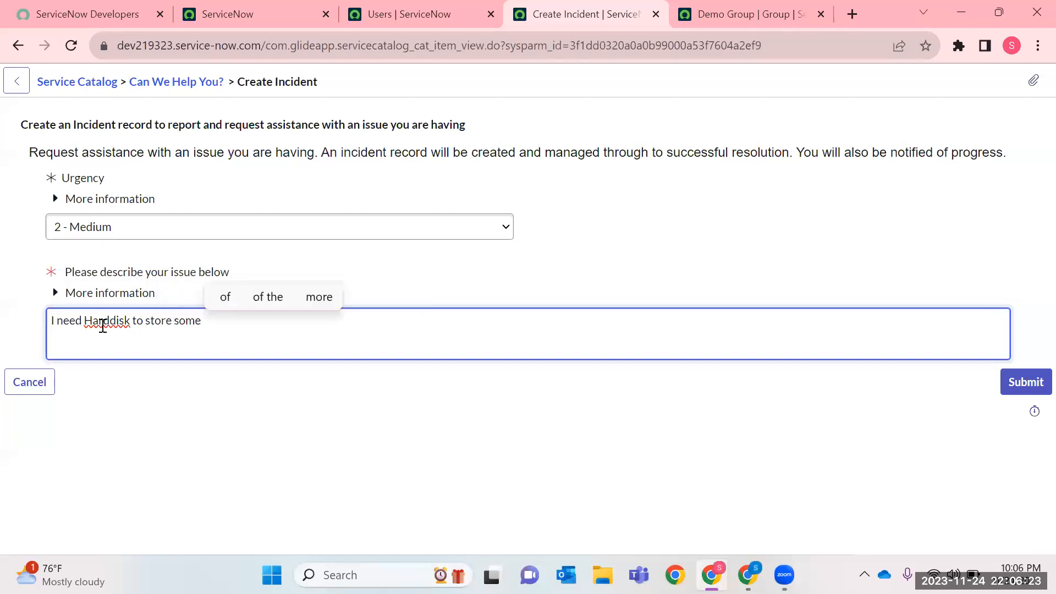
{"action": "type", "text": "pro"}
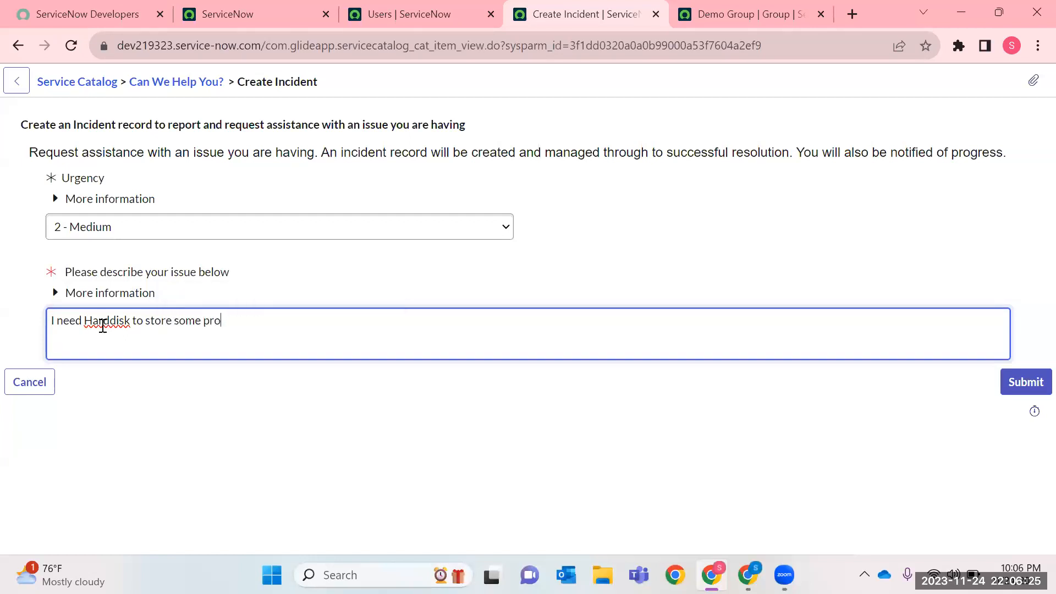
{"action": "type", "text": "ject related"}
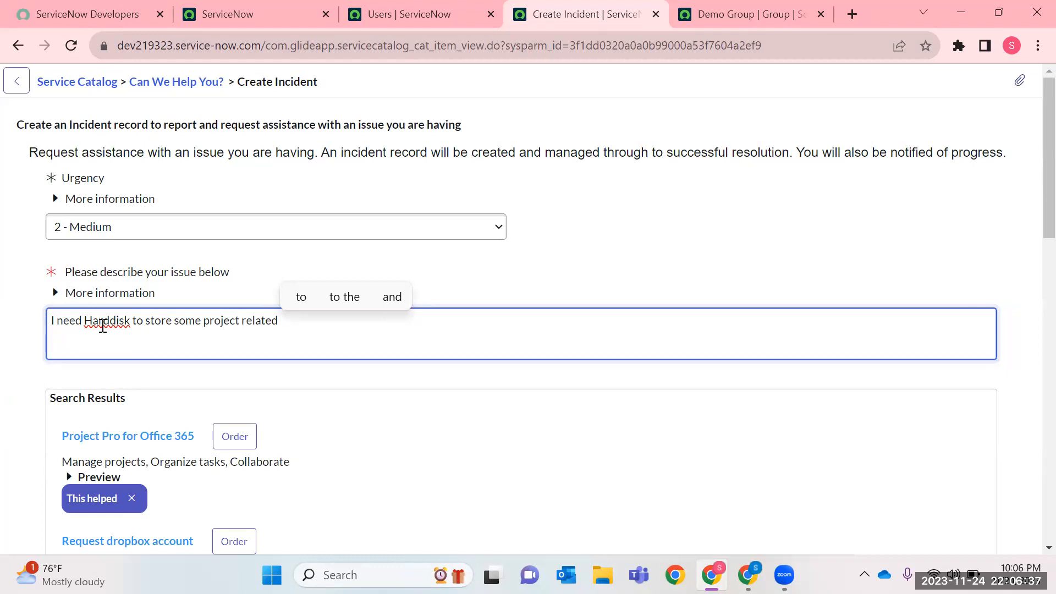
{"action": "type", "text": "nf"}
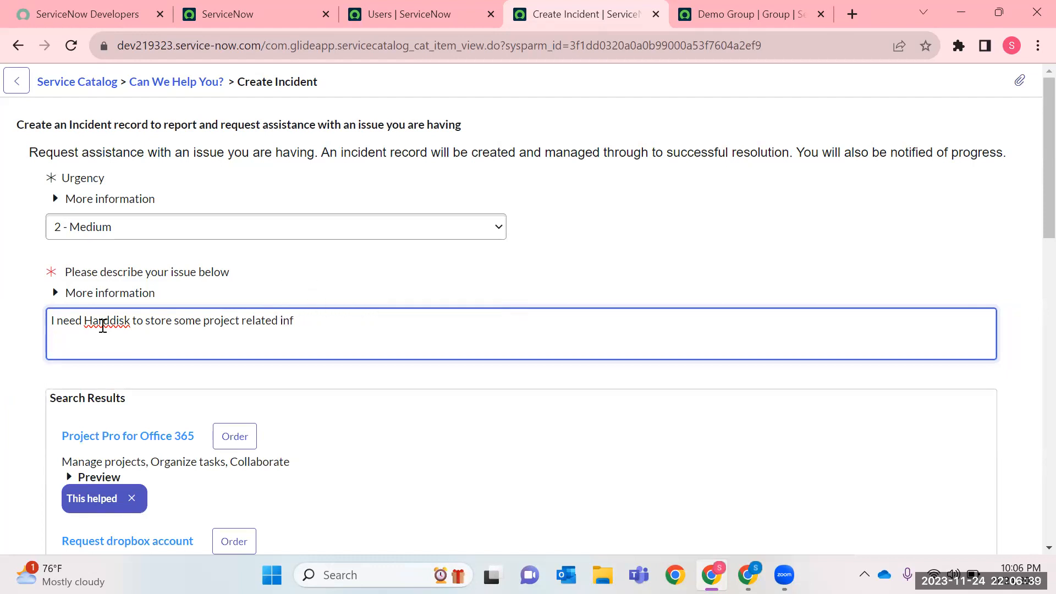
{"action": "type", "text": "irora"}
{"action": "key", "text": "BackSpace"}
{"action": "type", "text": "m"}
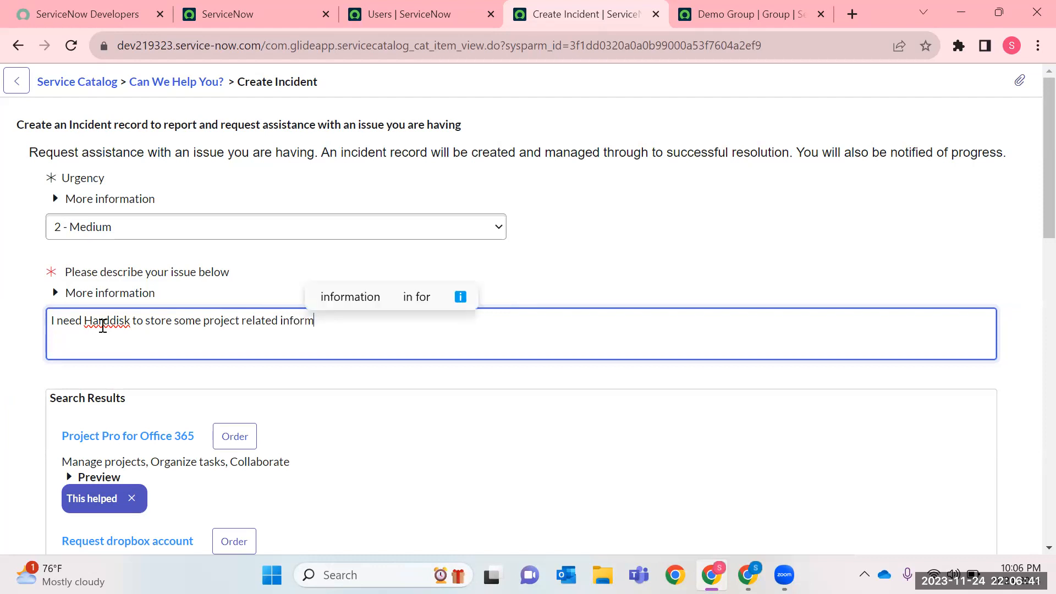
{"action": "type", "text": "ation."}
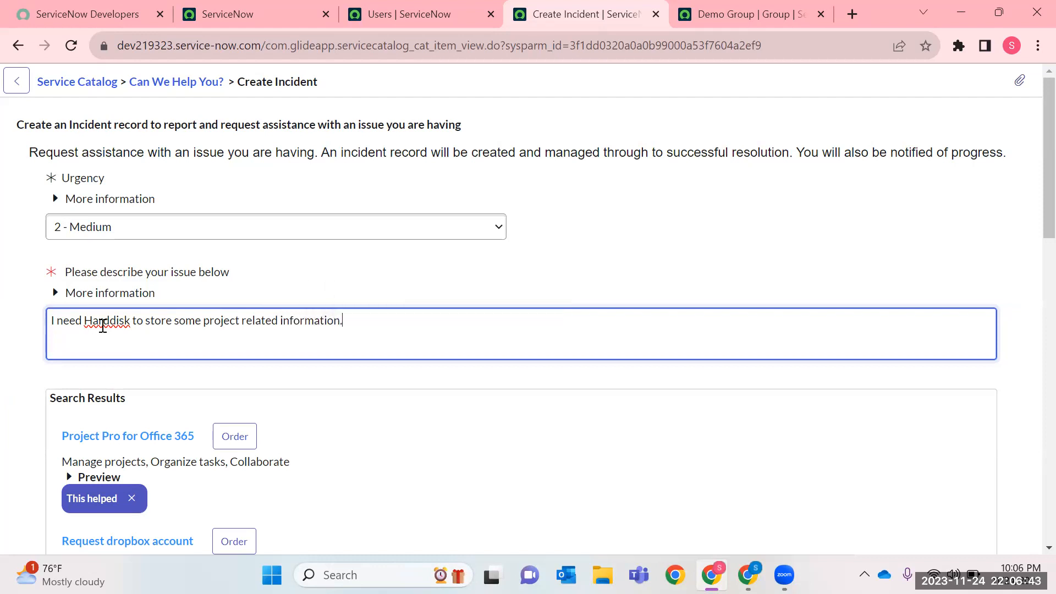
Review the catalog and knowledge suggestions for the described issue, check the spelling of "Harddisk", and submit the incident.
{"action": "scroll", "coordinate": [120, 271], "scroll_direction": "down", "scroll_amount": 3}
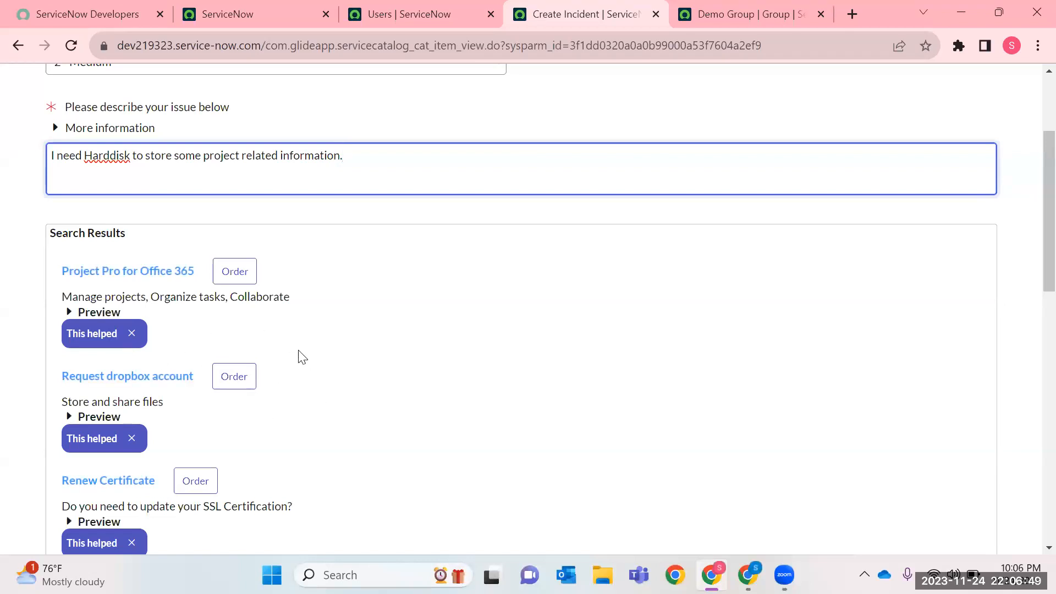
{"action": "scroll", "coordinate": [297, 358], "scroll_direction": "down", "scroll_amount": 12}
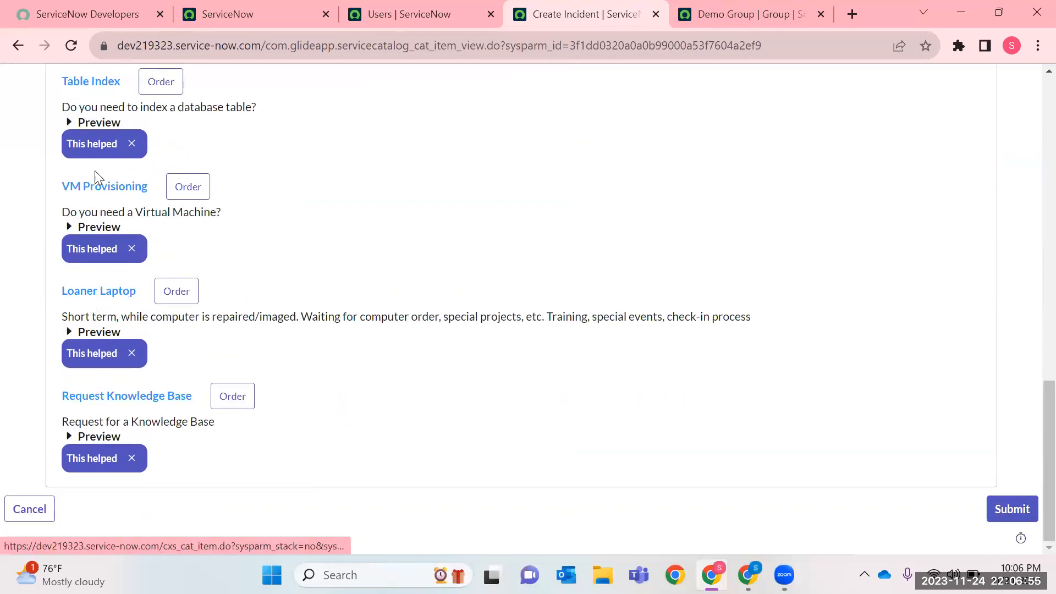
{"action": "scroll", "coordinate": [112, 198], "scroll_direction": "up", "scroll_amount": 3}
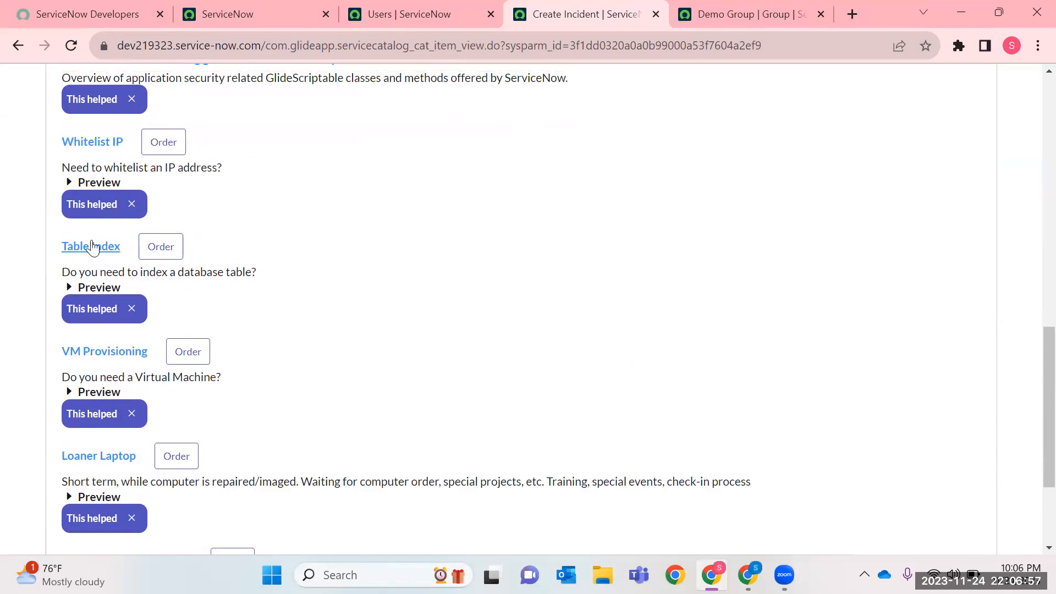
{"action": "scroll", "coordinate": [151, 189], "scroll_direction": "up", "scroll_amount": 4}
{"action": "scroll", "coordinate": [165, 236], "scroll_direction": "up", "scroll_amount": 10}
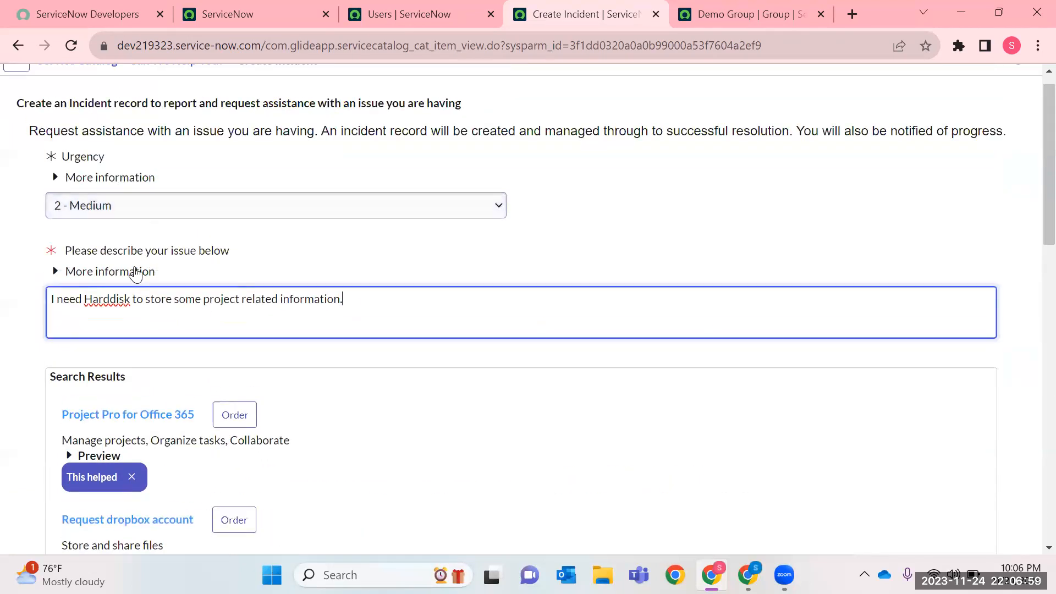
{"action": "double_click", "coordinate": [106, 307]}
{"action": "right_click", "coordinate": [106, 307]}
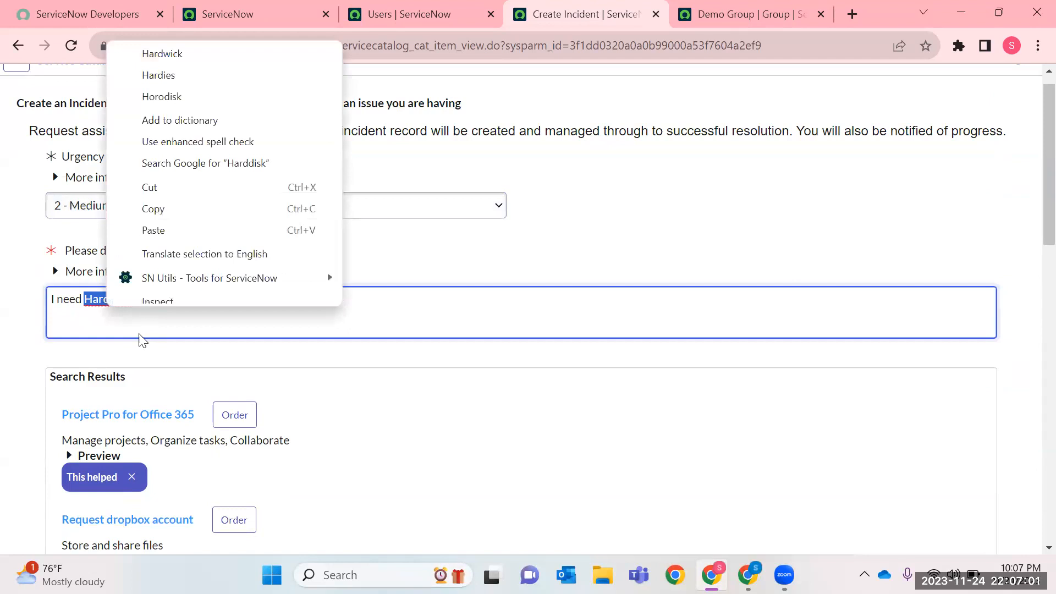
{"action": "left_click_drag", "start_coordinate": [353, 380], "coordinate": [91, 370]}
{"action": "scroll", "coordinate": [192, 443], "scroll_direction": "down", "scroll_amount": 15}
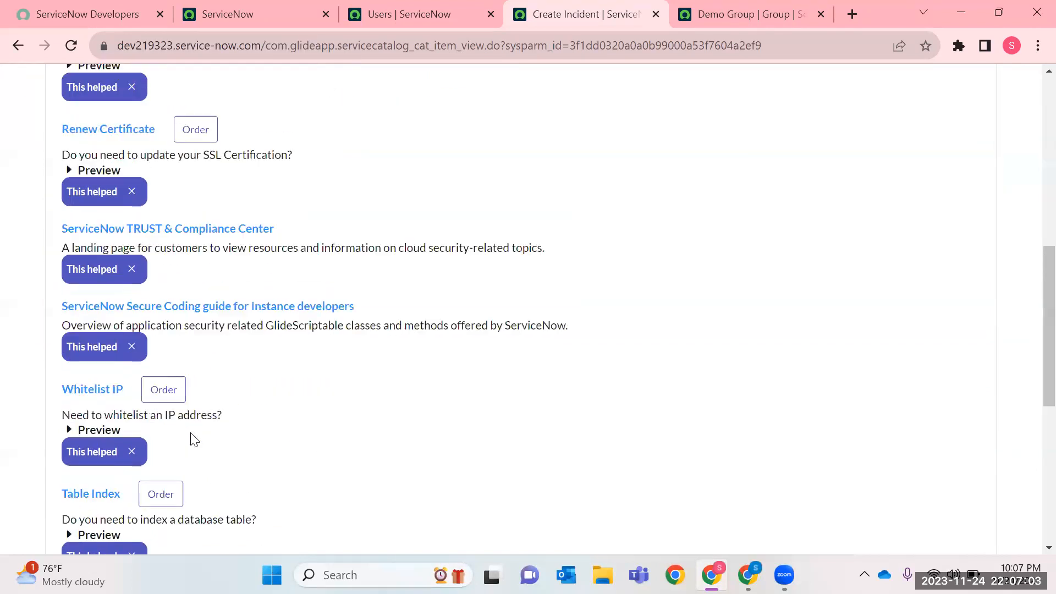
{"action": "left_click", "coordinate": [1010, 508]}
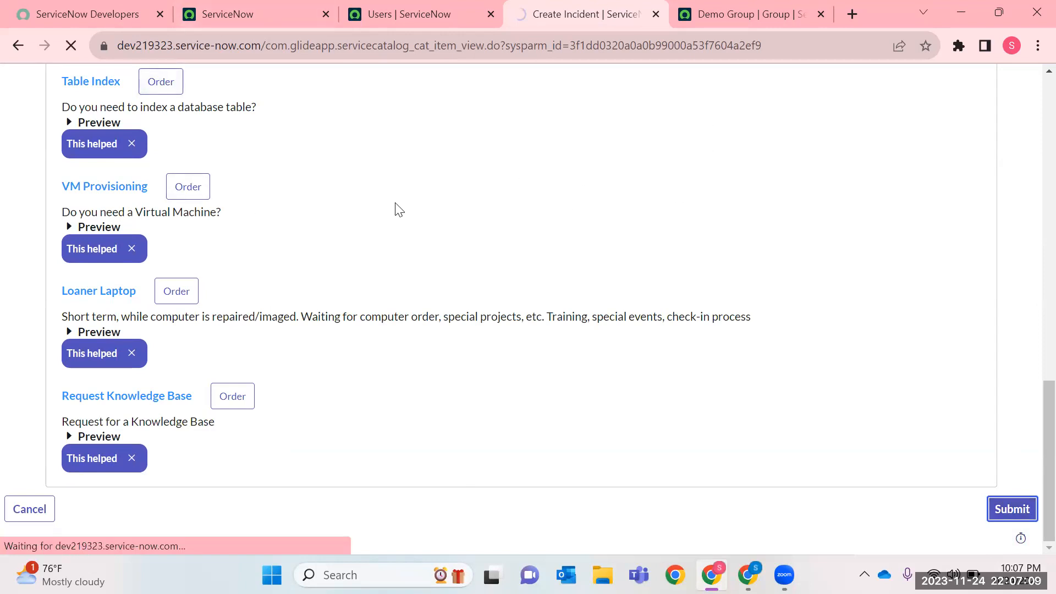
{"action": "scroll", "coordinate": [395, 204], "scroll_direction": "up", "scroll_amount": 12}
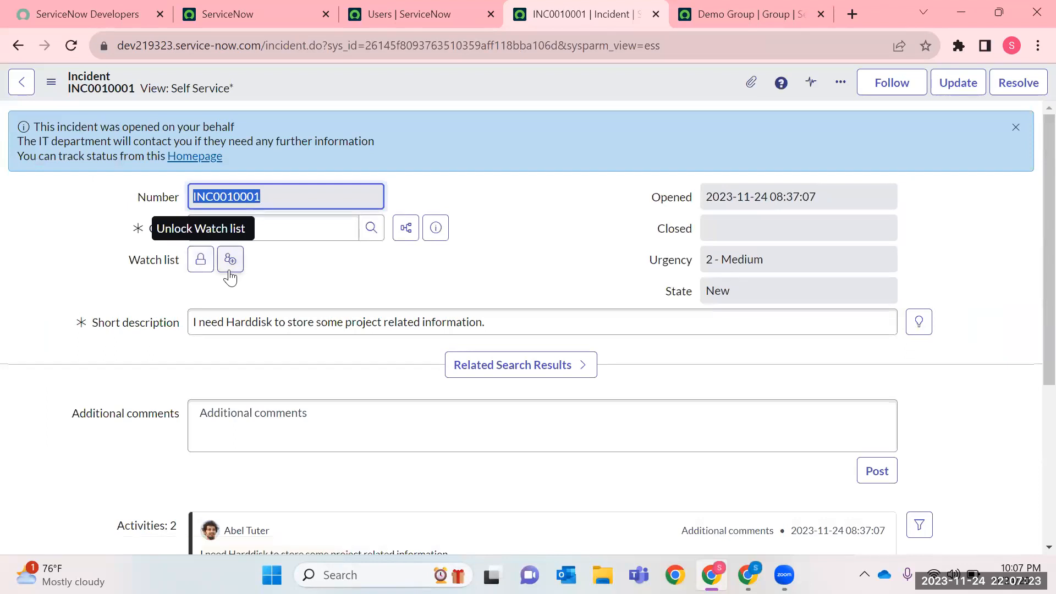
Unlock the incident's watch list and preview the caller's user record to check who their manager is.
{"action": "left_click", "coordinate": [199, 268]}
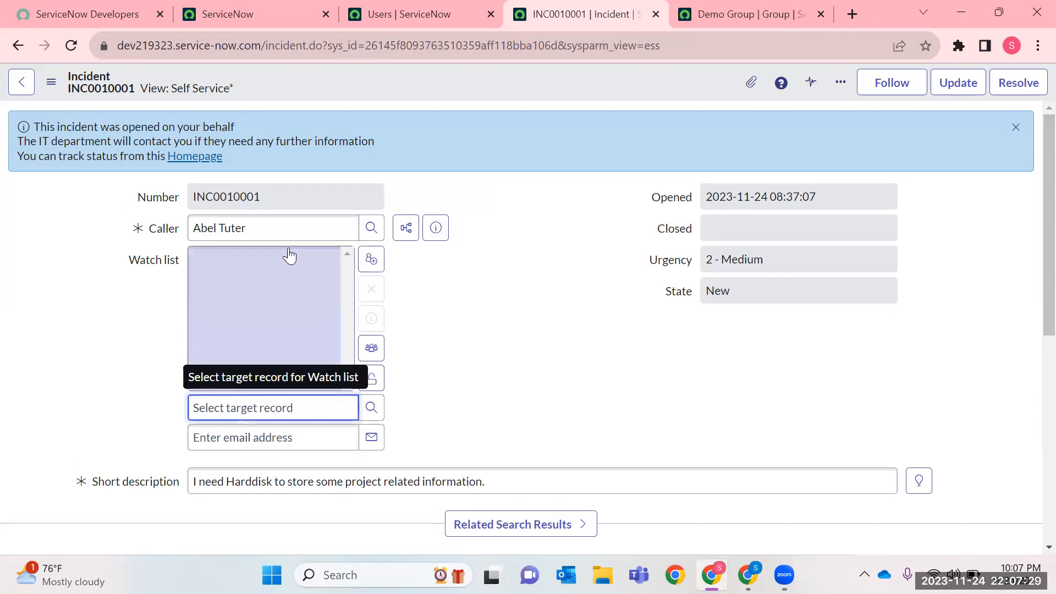
{"action": "left_click", "coordinate": [433, 235]}
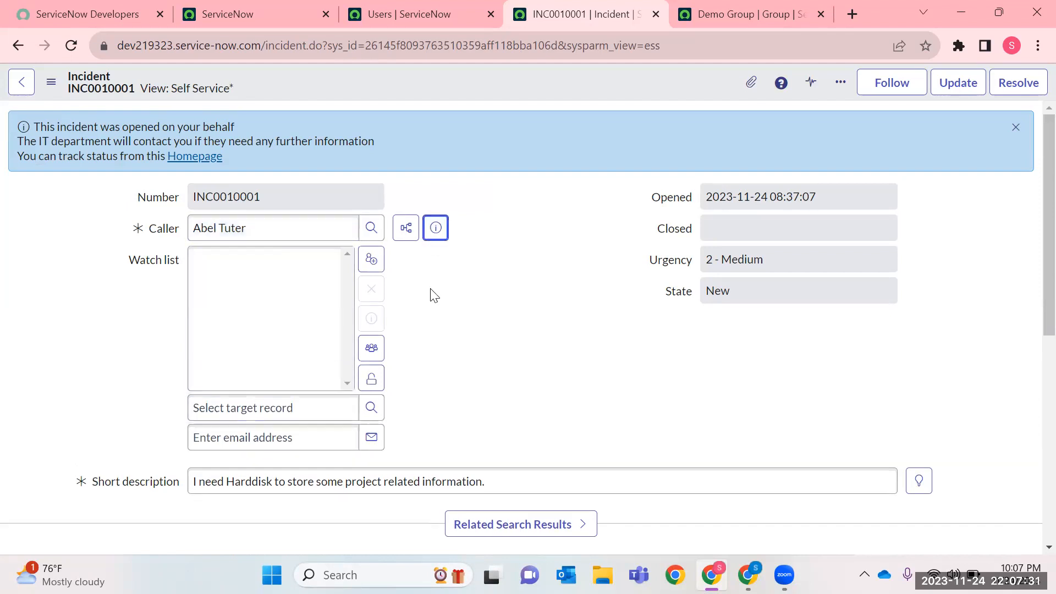
{"action": "left_click", "coordinate": [440, 239]}
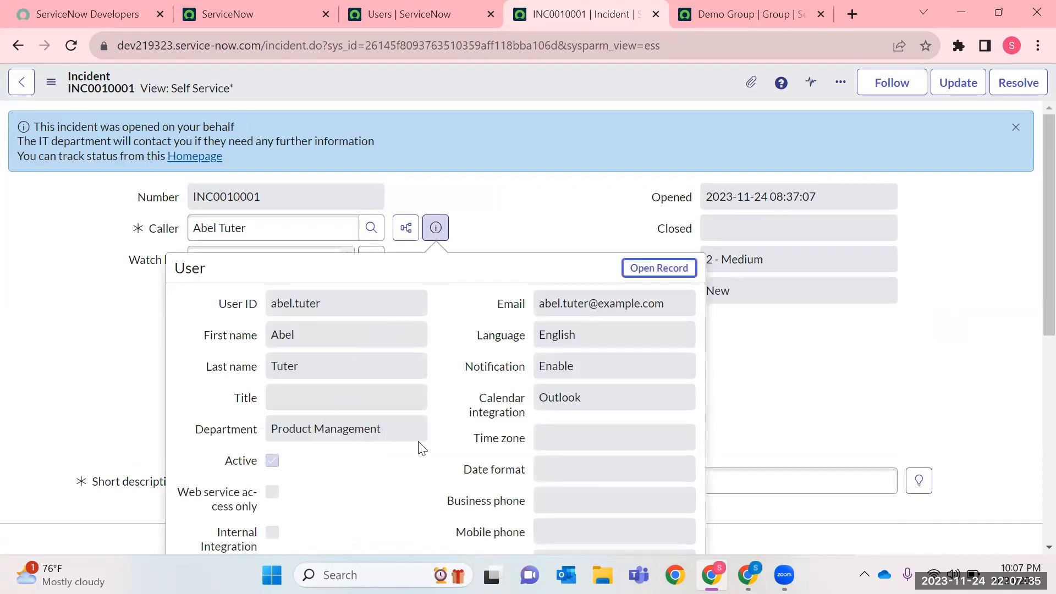
{"action": "scroll", "coordinate": [611, 405], "scroll_direction": "down", "scroll_amount": 1}
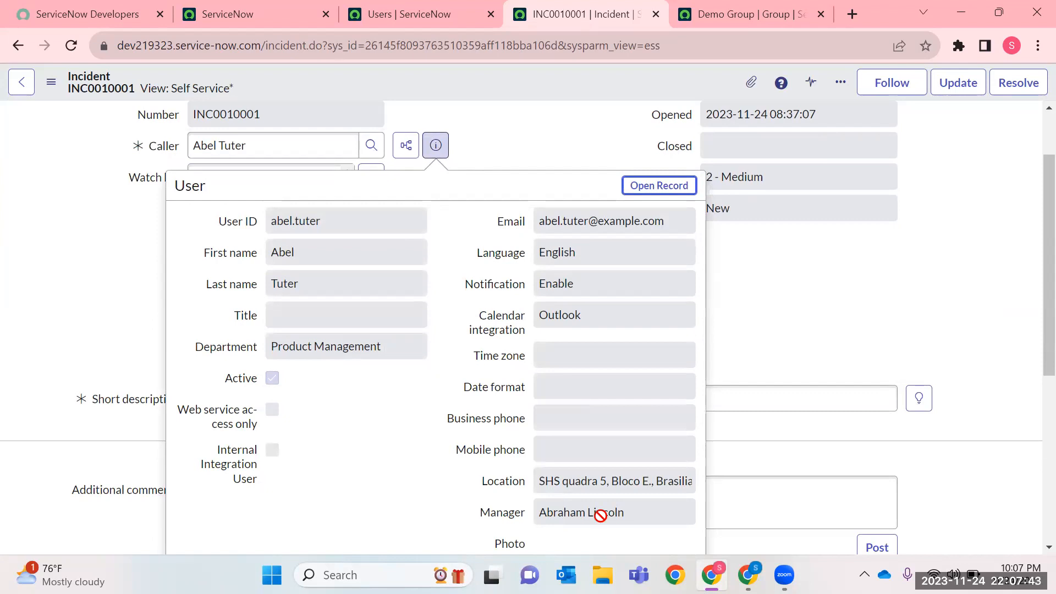
{"action": "key", "text": "Escape"}
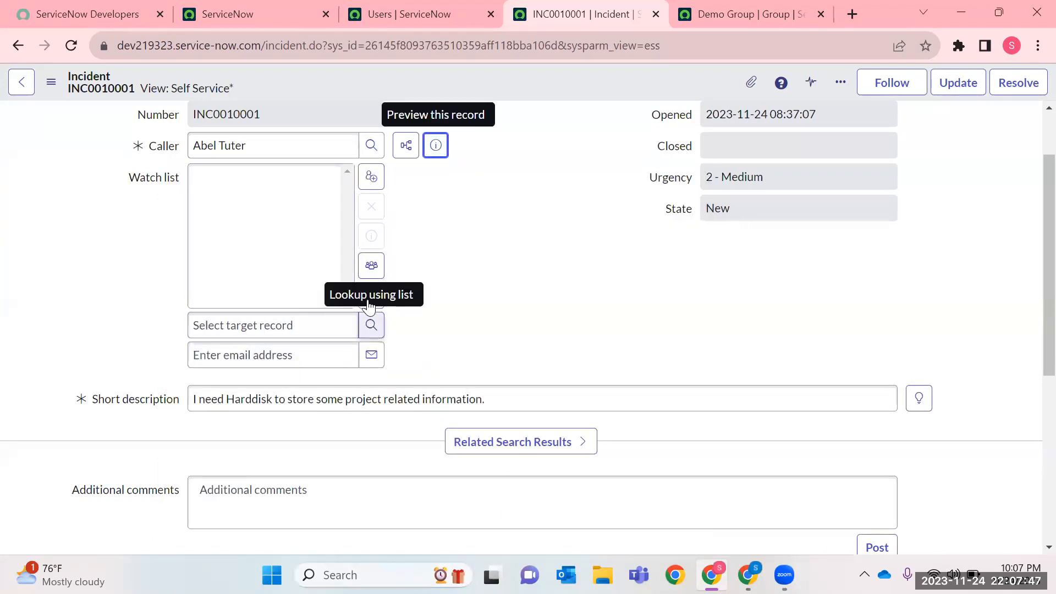
Add the caller's manager to the incident's watch list from the user lookup and lock the list again.
{"action": "left_click", "coordinate": [371, 325]}
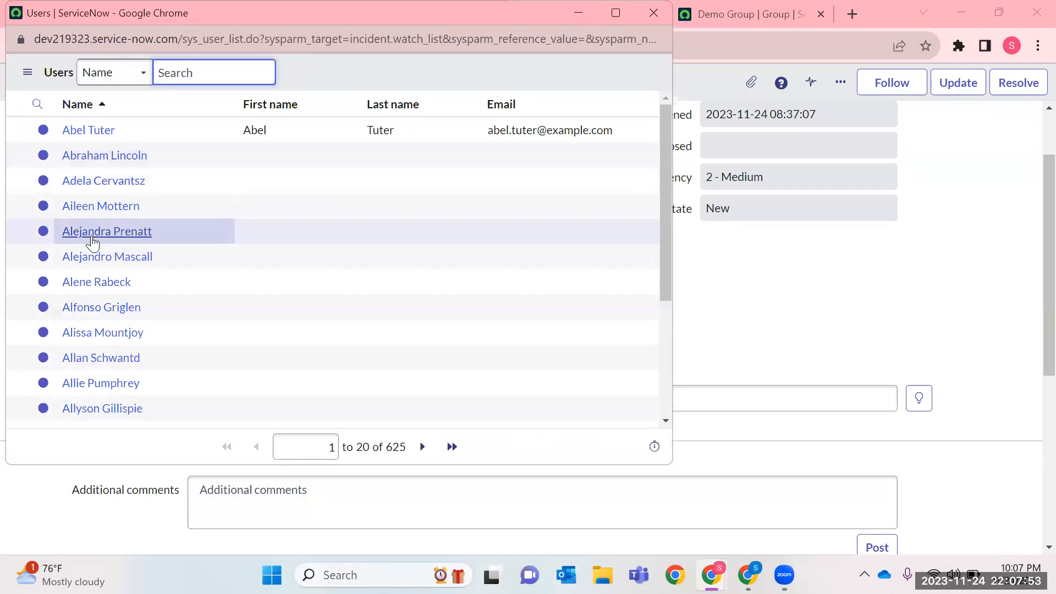
{"action": "left_click", "coordinate": [105, 161]}
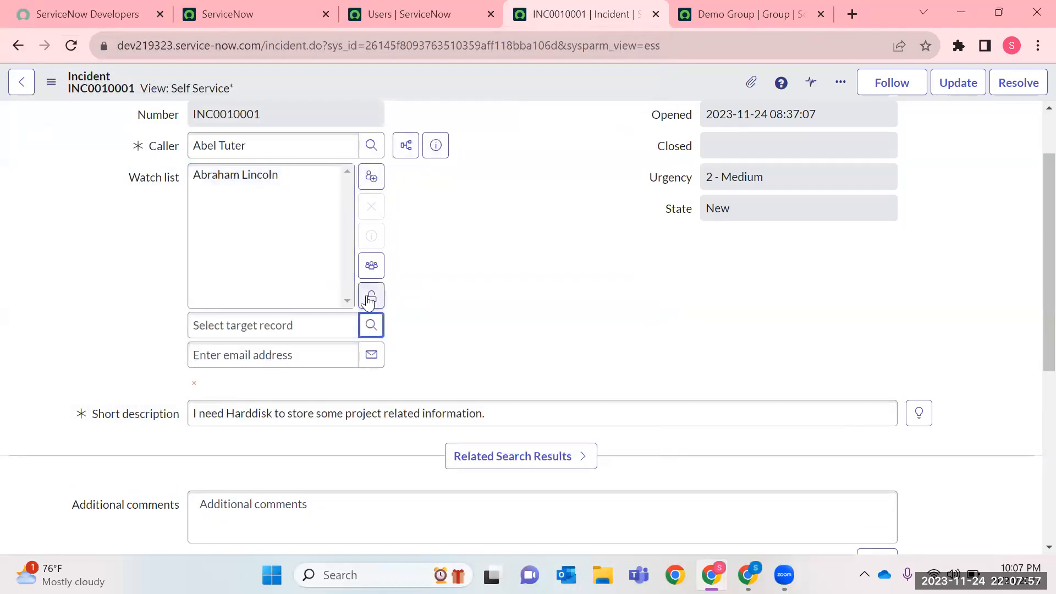
{"action": "left_click", "coordinate": [370, 296]}
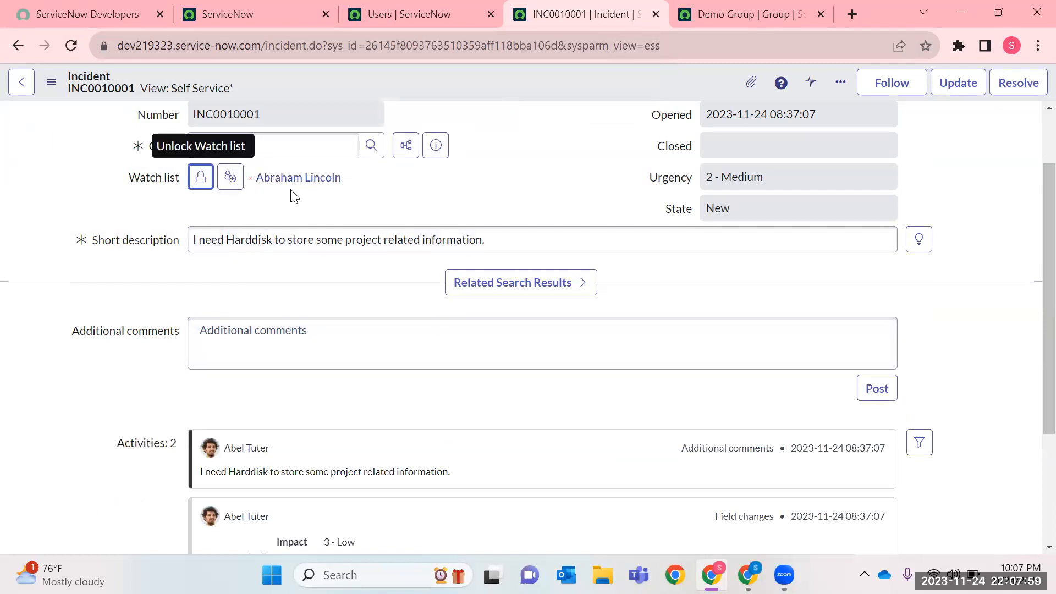
Examine the incident's short description, opened time, urgency, state and related search results.
{"action": "triple_click", "coordinate": [299, 239]}
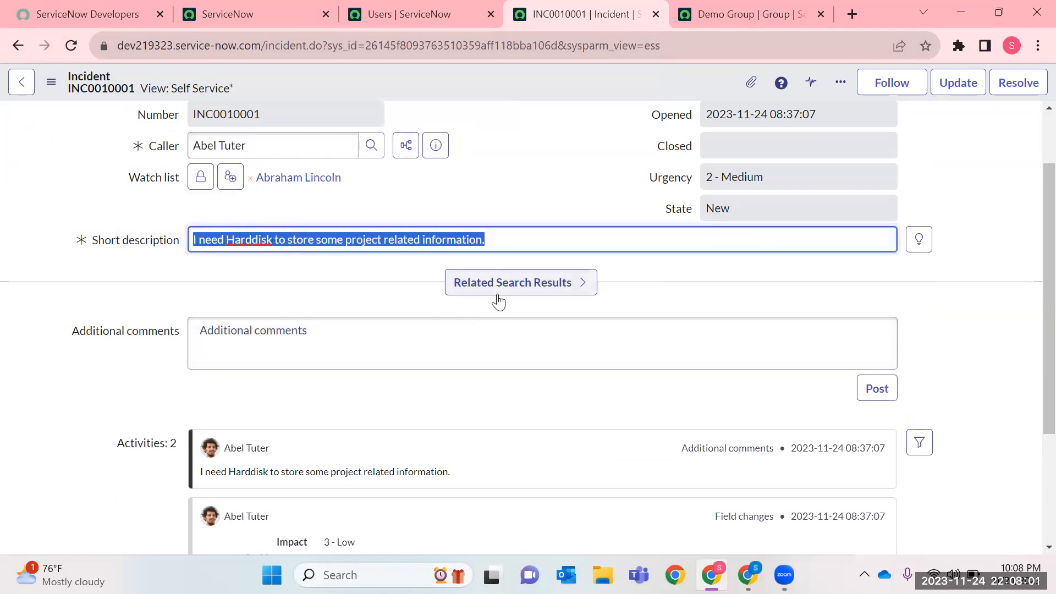
{"action": "triple_click", "coordinate": [757, 197]}
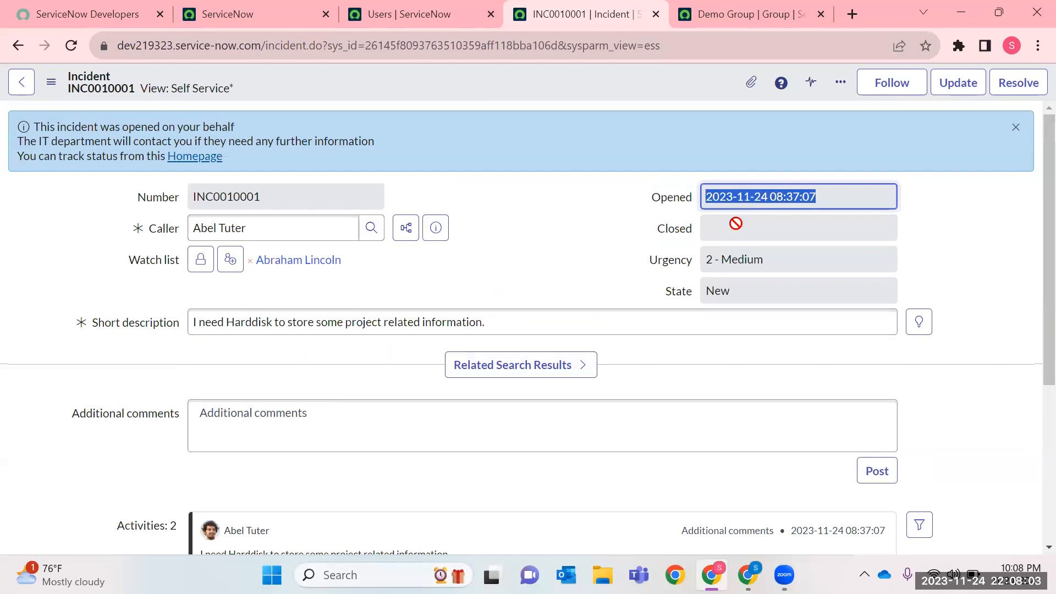
{"action": "left_click", "coordinate": [721, 256]}
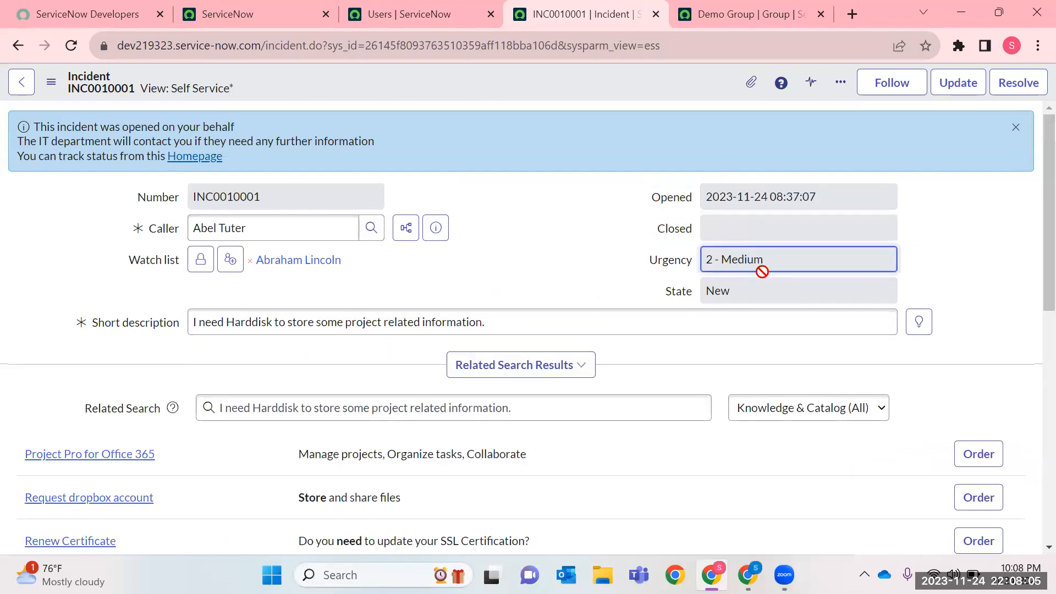
{"action": "left_click", "coordinate": [747, 297]}
{"action": "scroll", "coordinate": [561, 277], "scroll_direction": "down", "scroll_amount": 8}
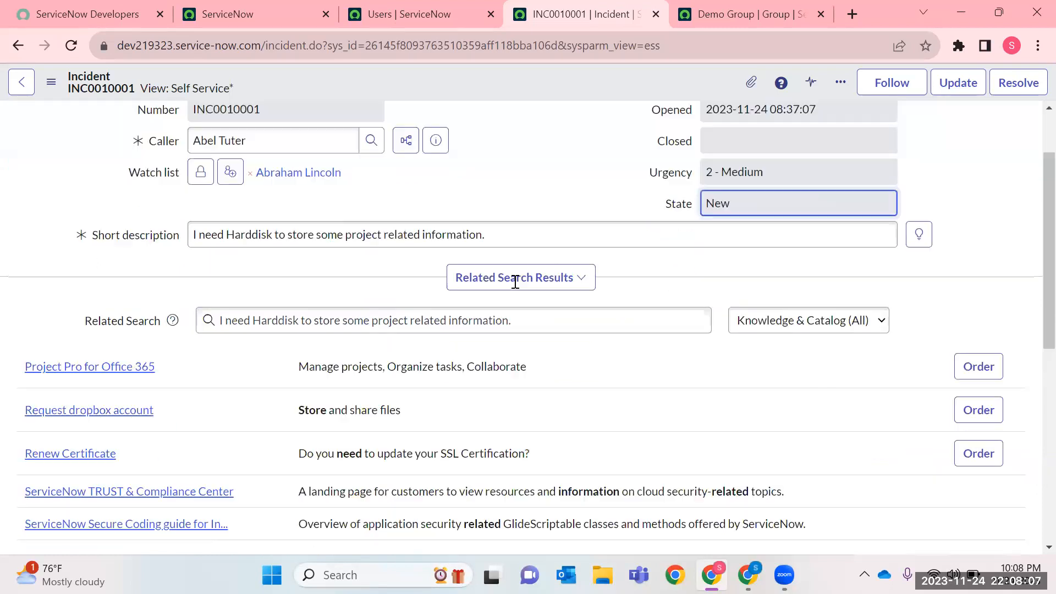
{"action": "scroll", "coordinate": [767, 253], "scroll_direction": "up", "scroll_amount": 4}
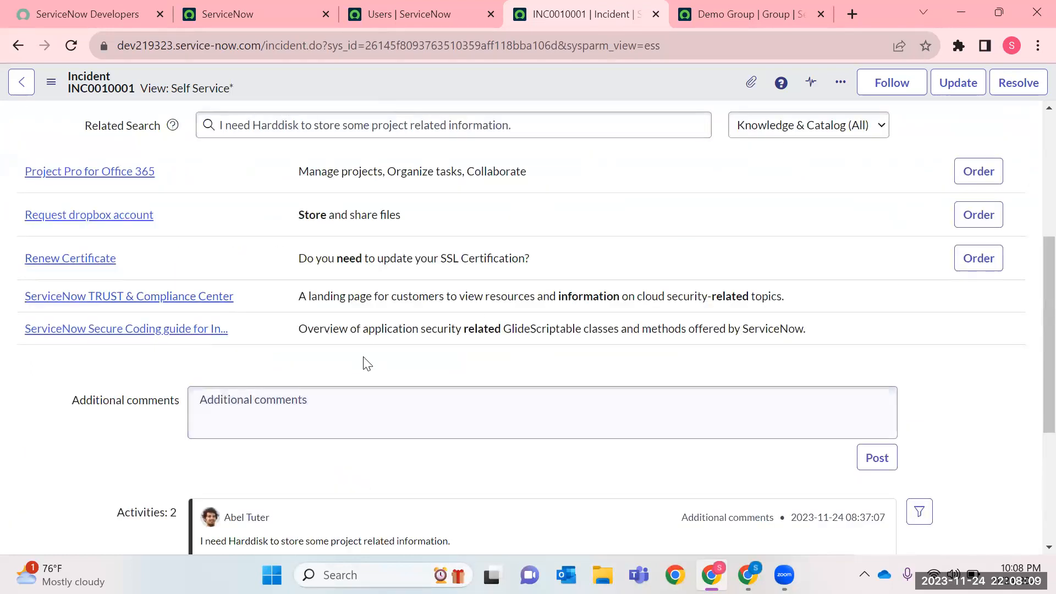
Examine the incident's activity entries for impact, incident state, opened by and priority, and compare them with the urgency field.
{"action": "scroll", "coordinate": [236, 394], "scroll_direction": "down", "scroll_amount": 4}
{"action": "left_click_drag", "start_coordinate": [199, 302], "coordinate": [489, 306]}
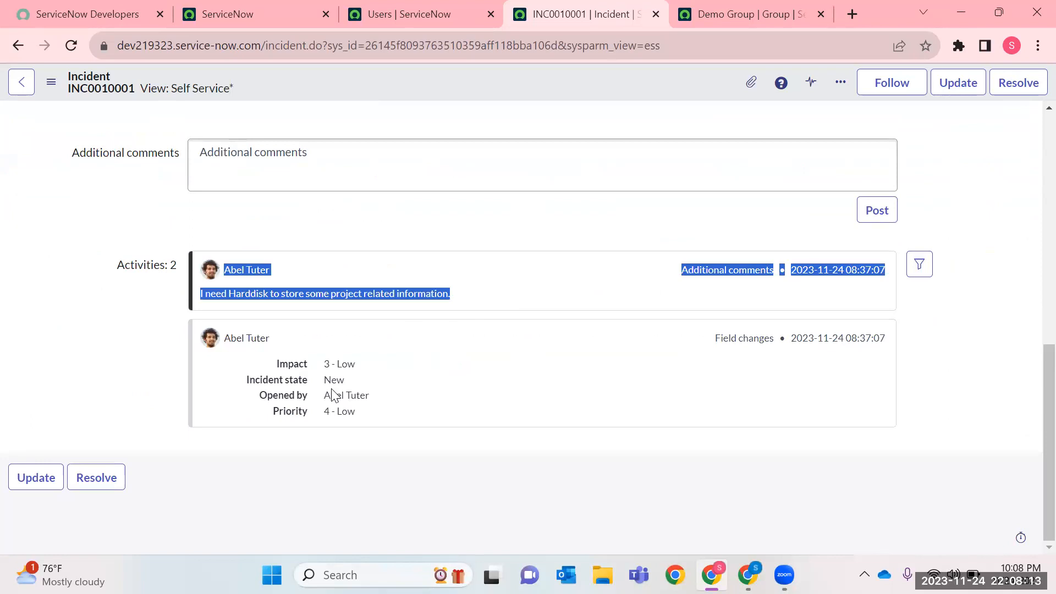
{"action": "left_click_drag", "start_coordinate": [333, 365], "coordinate": [341, 412]}
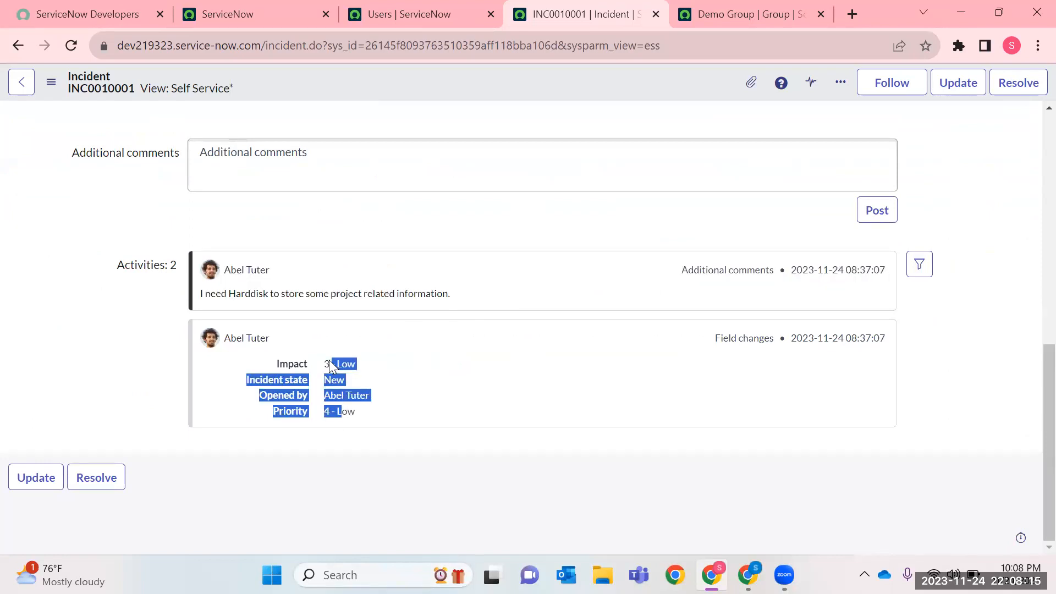
{"action": "double_click", "coordinate": [334, 379]}
{"action": "triple_click", "coordinate": [335, 396]}
{"action": "triple_click", "coordinate": [344, 412]}
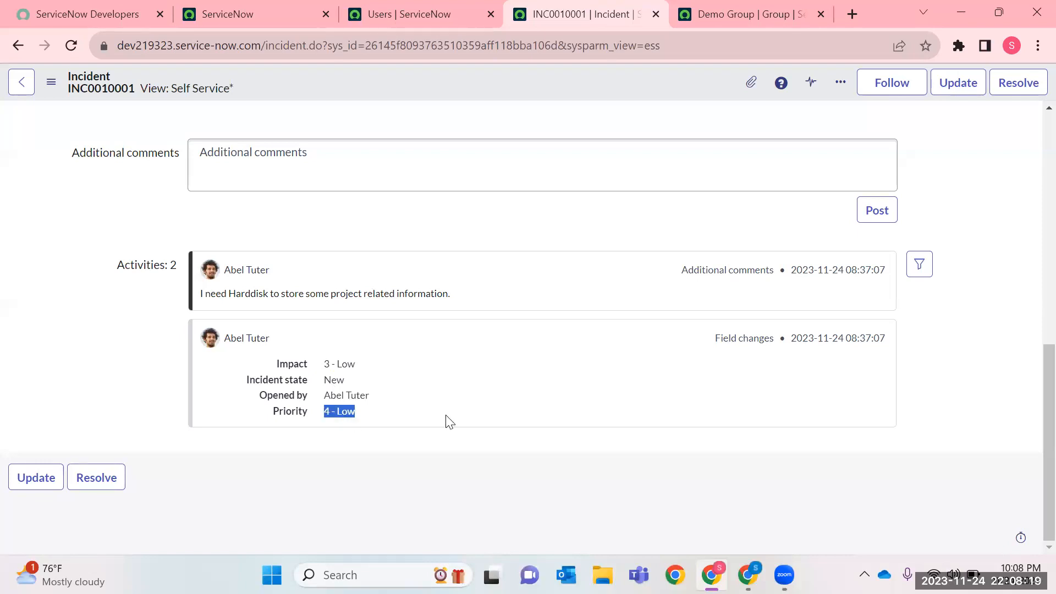
{"action": "scroll", "coordinate": [478, 417], "scroll_direction": "up", "scroll_amount": 10}
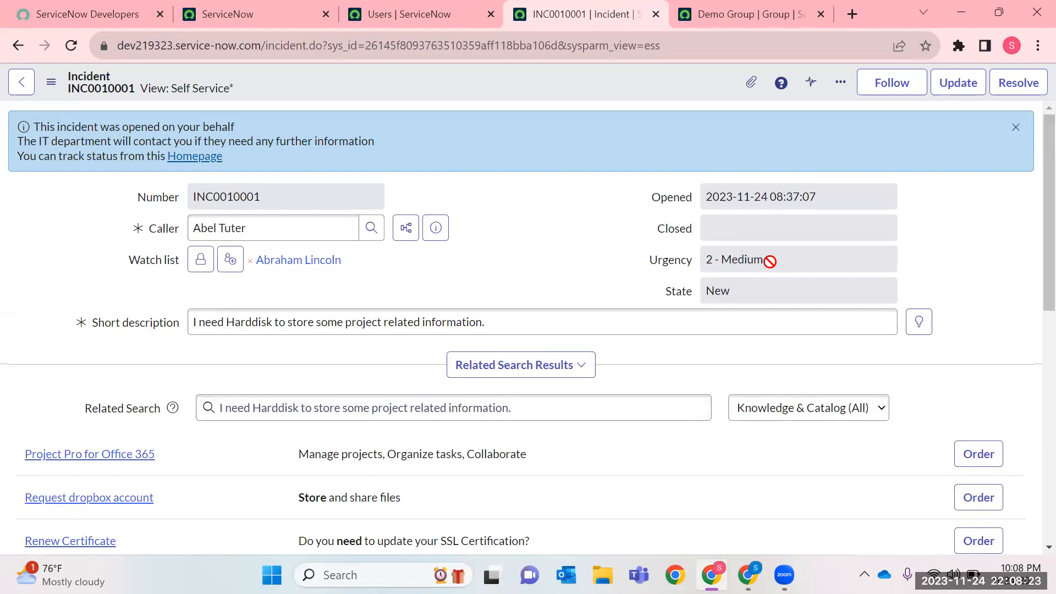
{"action": "scroll", "coordinate": [588, 322], "scroll_direction": "down", "scroll_amount": 10}
{"action": "left_click_drag", "start_coordinate": [385, 401], "coordinate": [311, 398]}
{"action": "scroll", "coordinate": [452, 361], "scroll_direction": "up", "scroll_amount": 10}
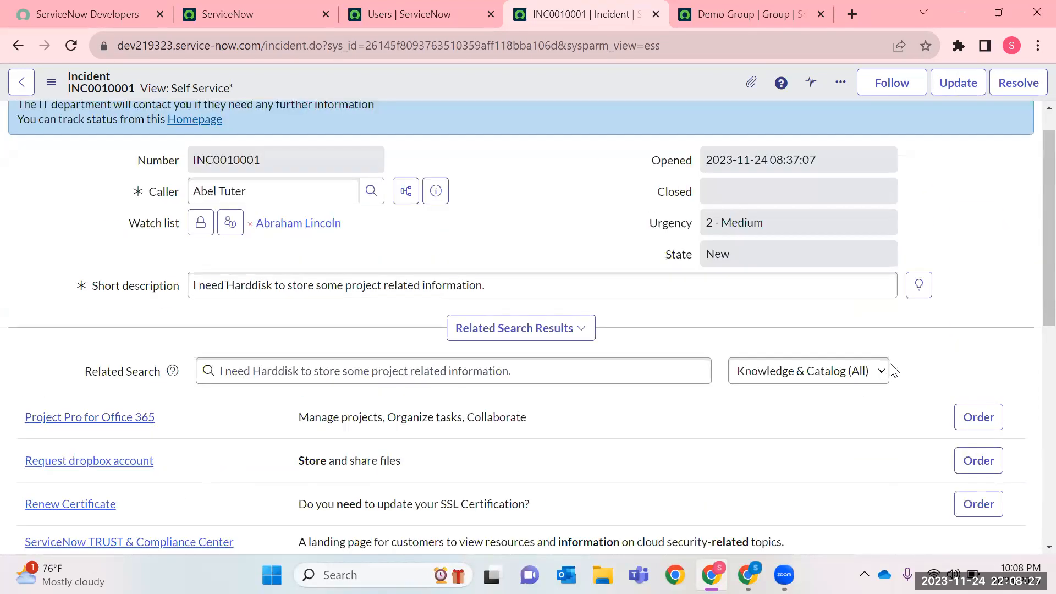
Update the incident to save the watch list change.
{"action": "left_click", "coordinate": [892, 82]}
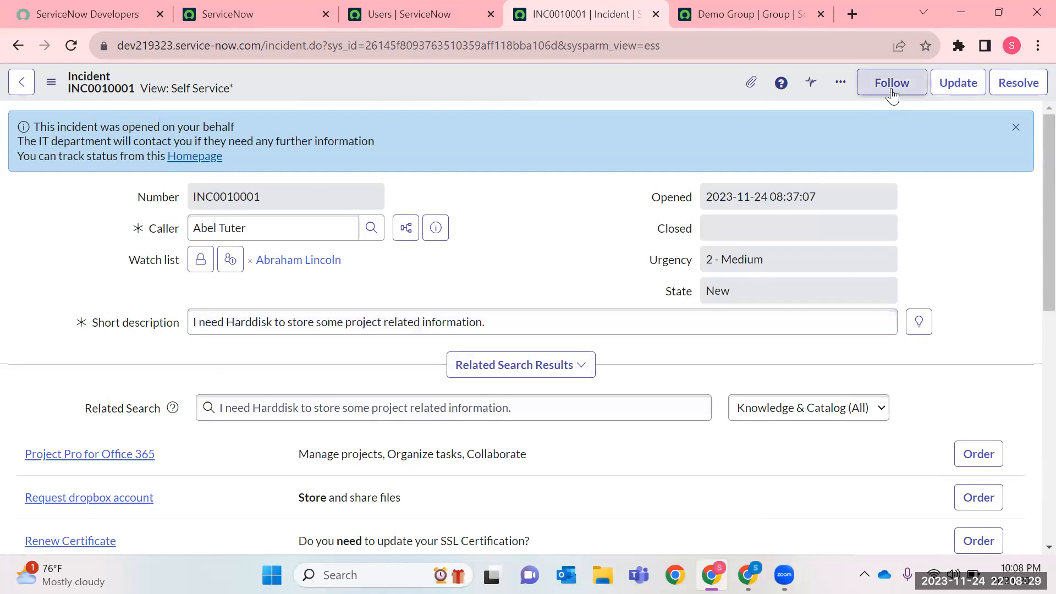
{"action": "left_click", "coordinate": [958, 83]}
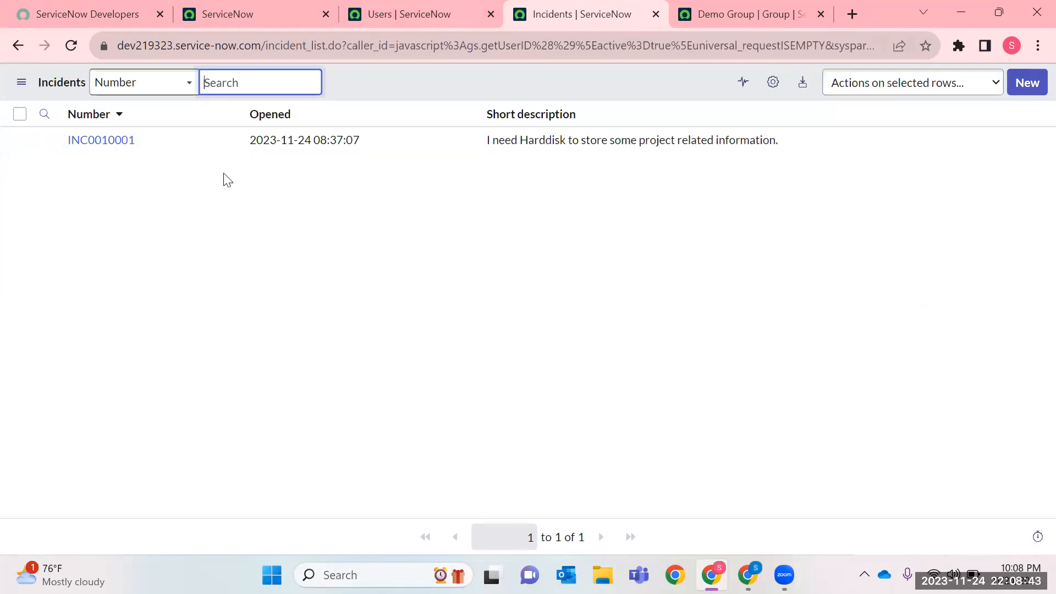
{"action": "left_click", "coordinate": [316, 11]}
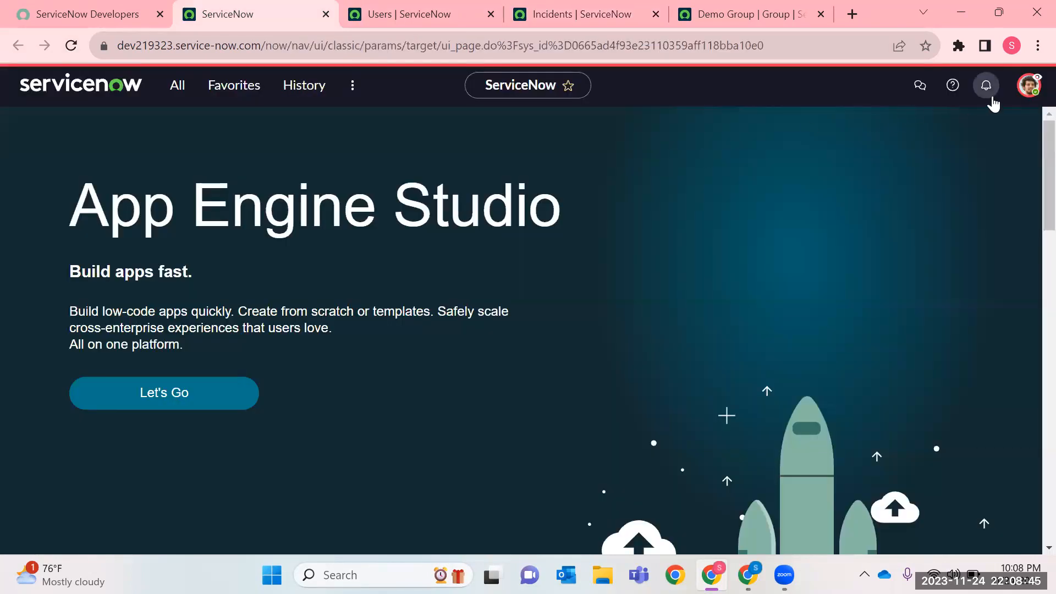
{"action": "left_click", "coordinate": [1028, 86]}
{"action": "left_click", "coordinate": [909, 275]}
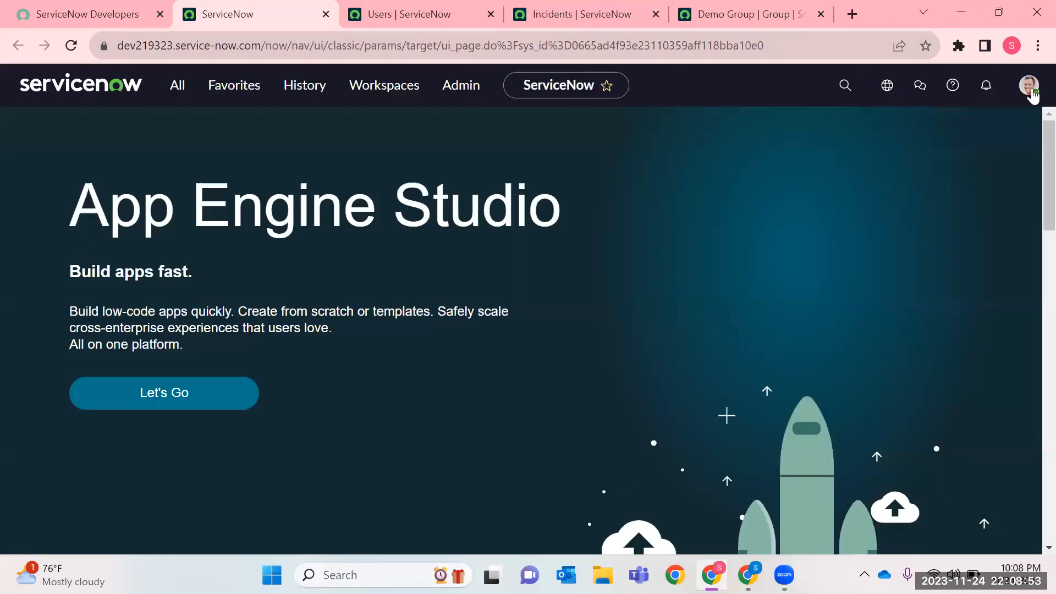
{"action": "left_click", "coordinate": [1030, 87]}
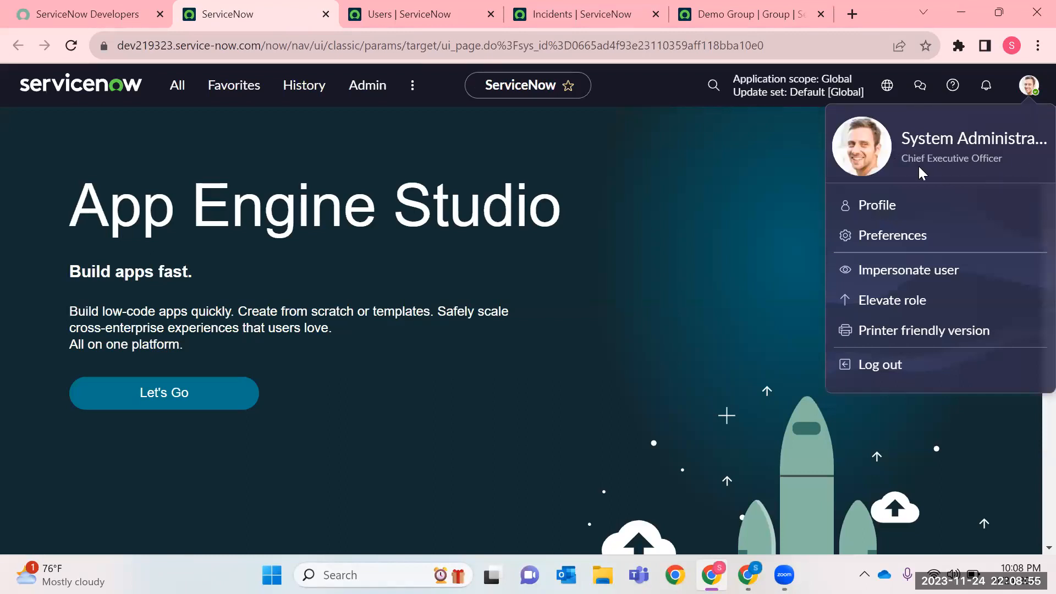
{"action": "left_click_drag", "start_coordinate": [909, 159], "coordinate": [1012, 164]}
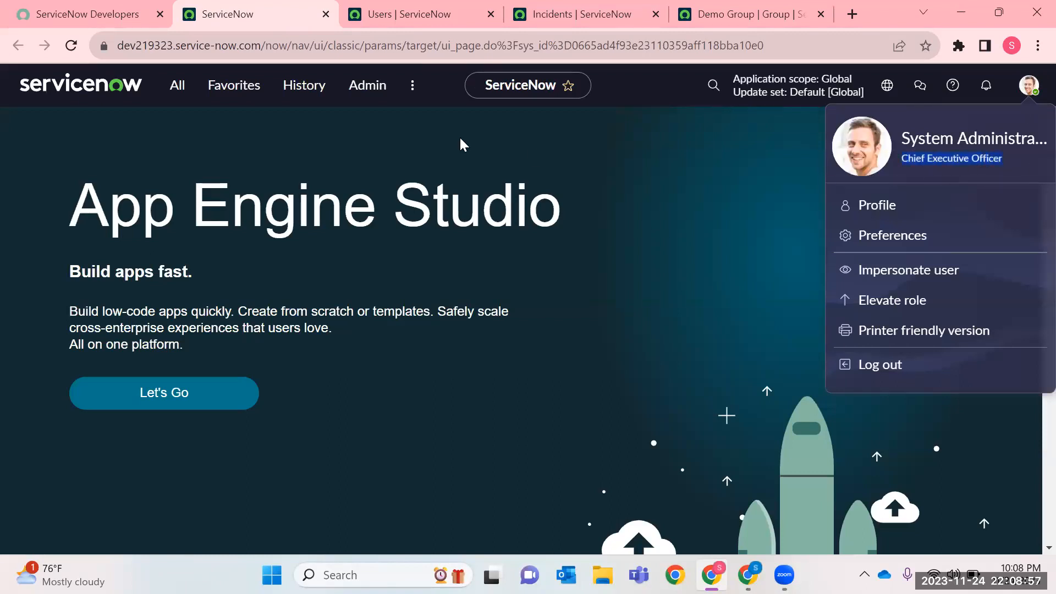
Filter the application navigator for "Incident" as the administrator.
{"action": "left_click", "coordinate": [175, 87]}
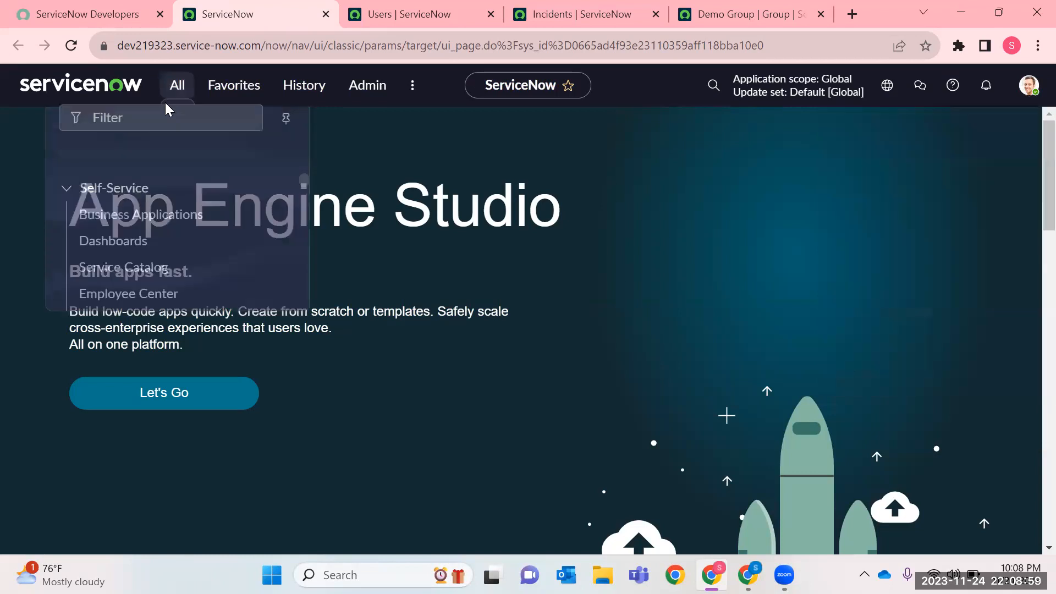
{"action": "type", "text": "Incident"}
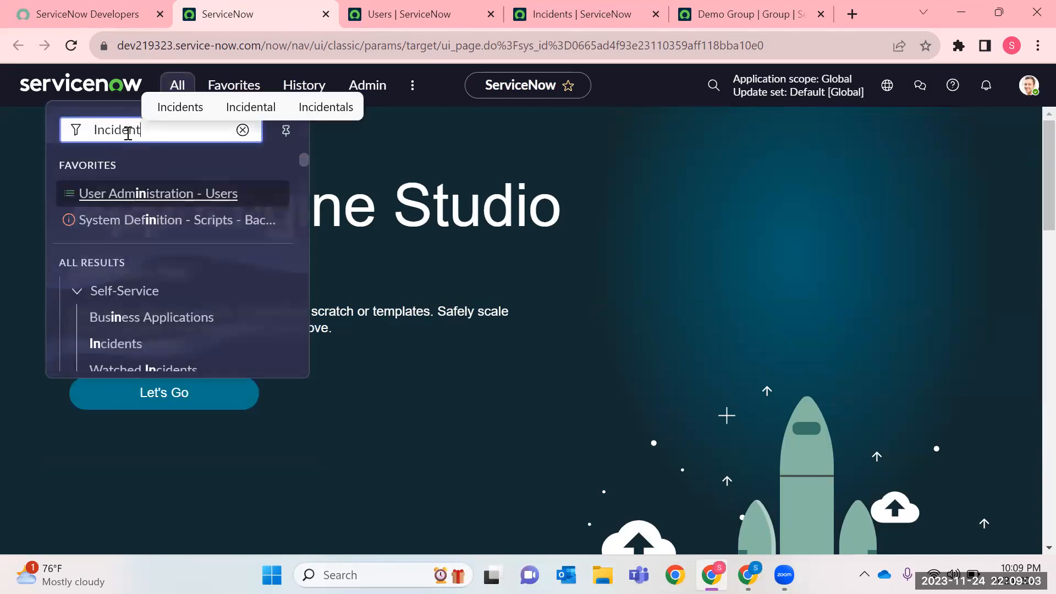
{"action": "type", "text": ".LIST"}
{"action": "key", "text": "BackSpace"}
{"action": "key", "text": "BackSpace"}
{"action": "key", "text": "BackSpace"}
{"action": "key", "text": "BackSpace"}
{"action": "key", "text": "BackSpace"}
{"action": "key", "text": "BackSpace"}
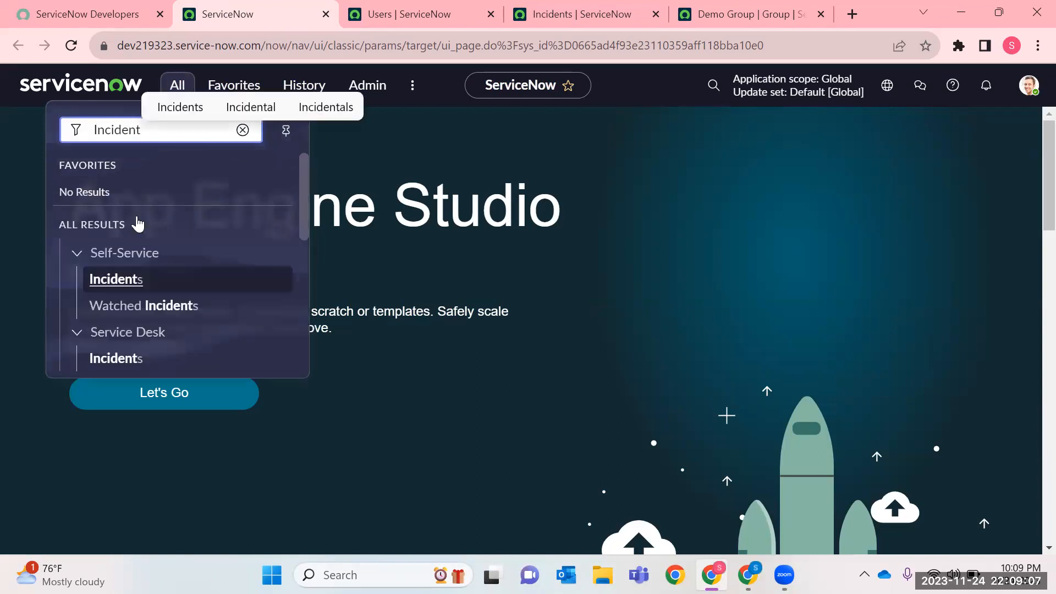
Review the Incident module's entries and open its list of all incidents in a new browser tab.
{"action": "scroll", "coordinate": [138, 224], "scroll_direction": "down", "scroll_amount": 3}
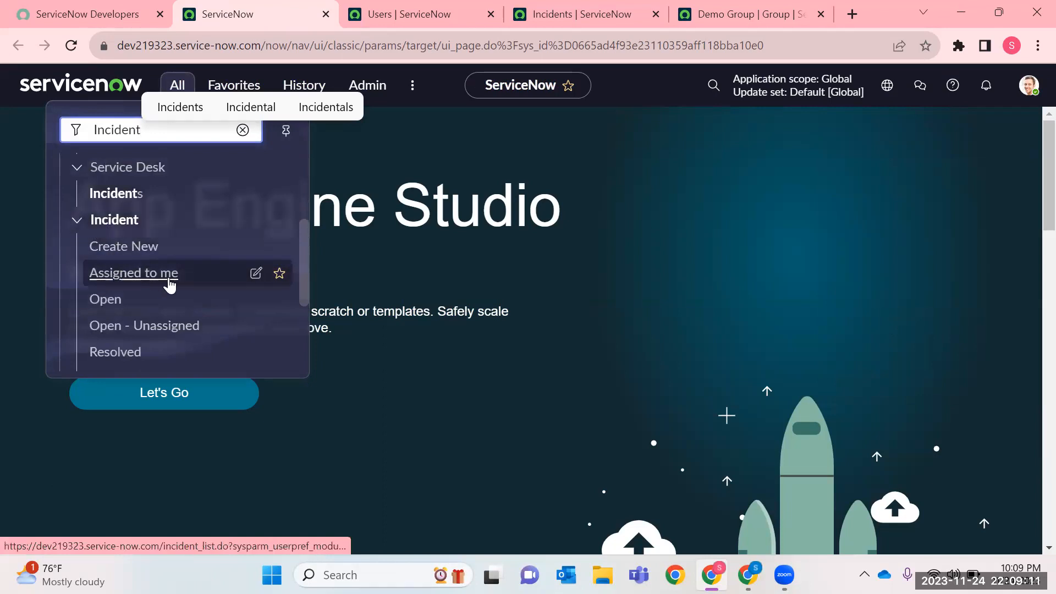
{"action": "left_click", "coordinate": [71, 216]}
{"action": "scroll", "coordinate": [159, 330], "scroll_direction": "up", "scroll_amount": 2}
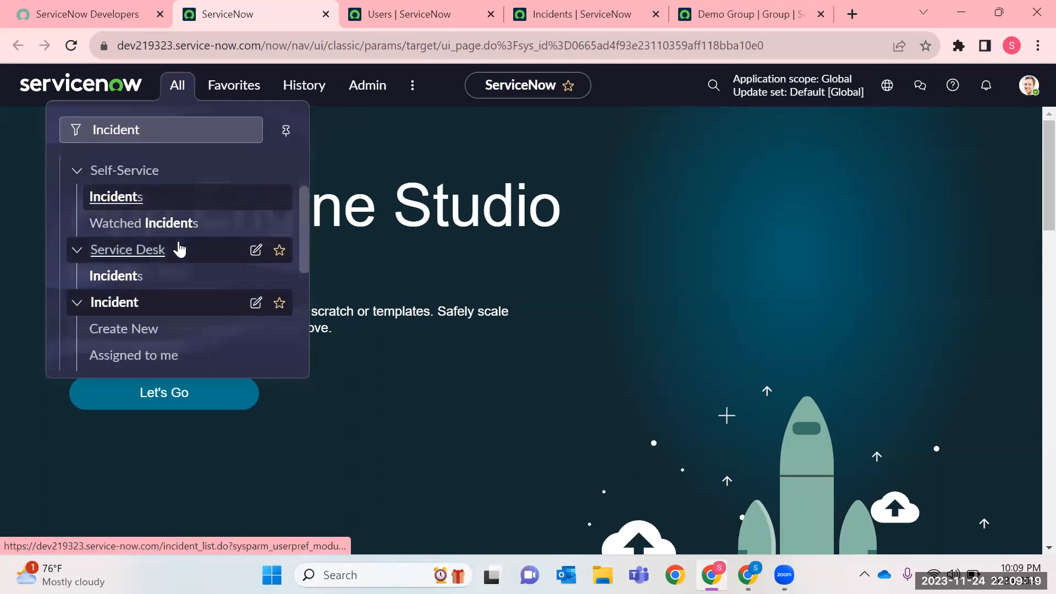
{"action": "scroll", "coordinate": [156, 242], "scroll_direction": "down", "scroll_amount": 2}
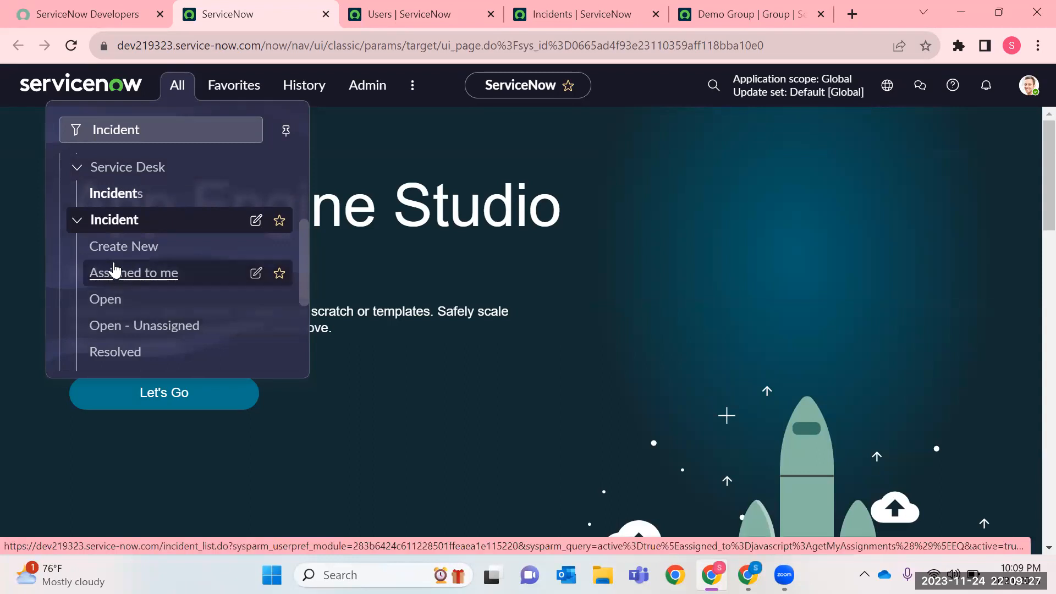
{"action": "scroll", "coordinate": [112, 277], "scroll_direction": "down", "scroll_amount": 2}
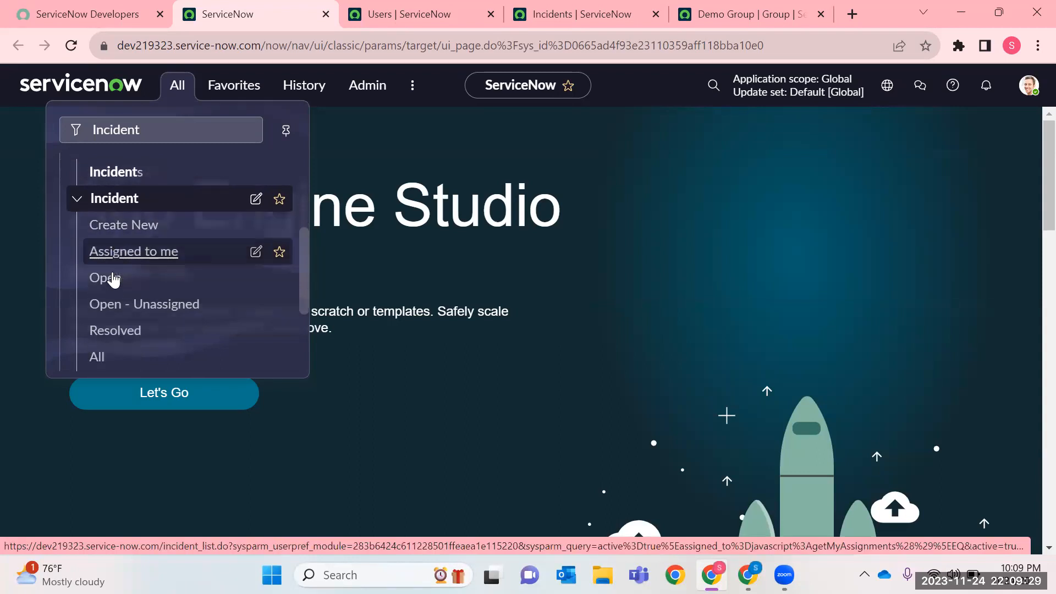
{"action": "right_click", "coordinate": [97, 286]}
{"action": "left_click", "coordinate": [255, 301]}
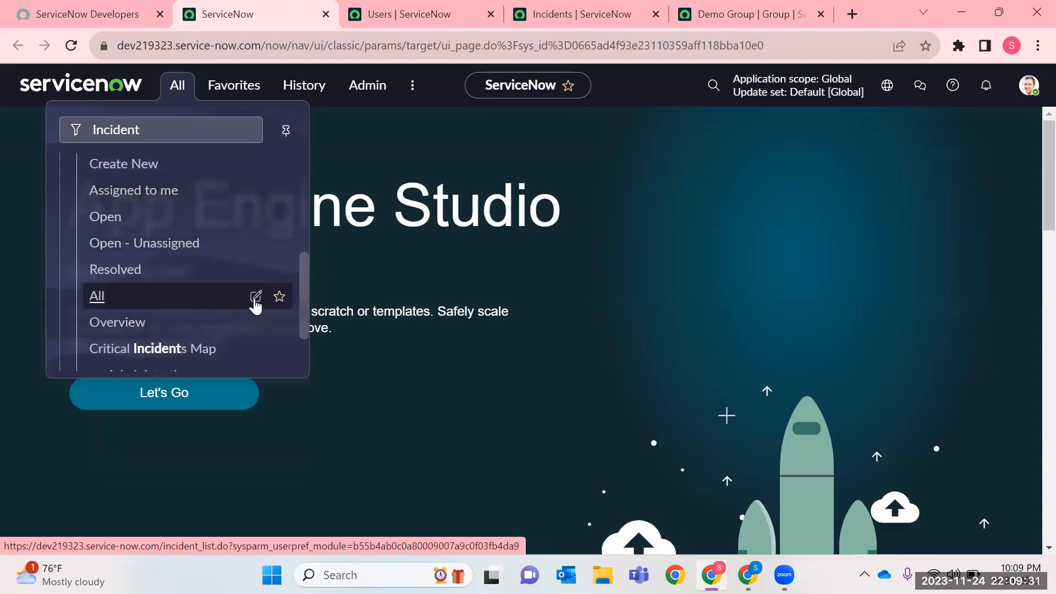
{"action": "left_click", "coordinate": [617, 14]}
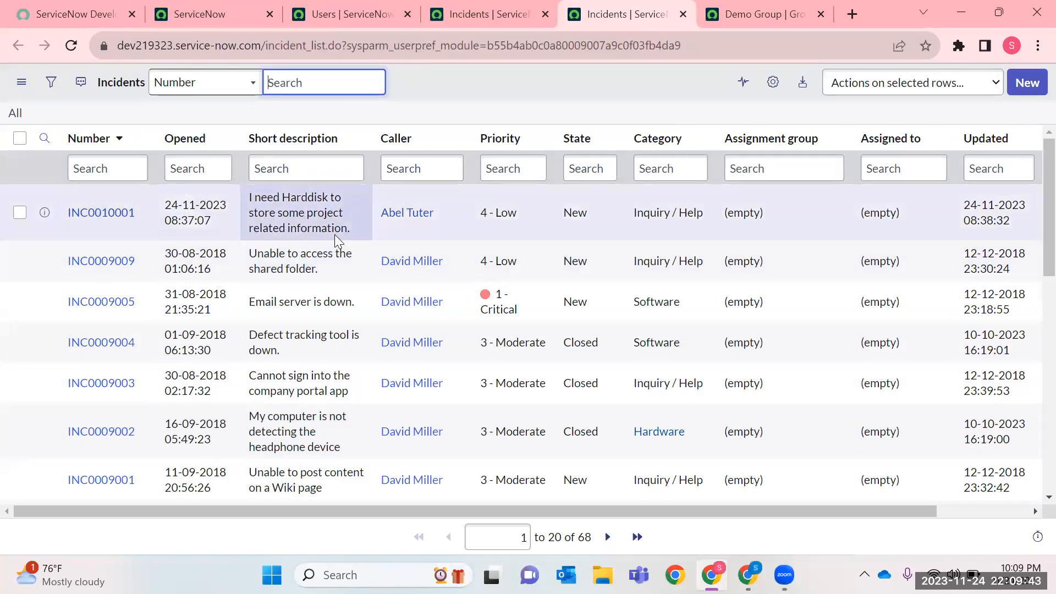
Open the hard disk incident from the list and go through its form to the notes and activities.
{"action": "left_click", "coordinate": [120, 214]}
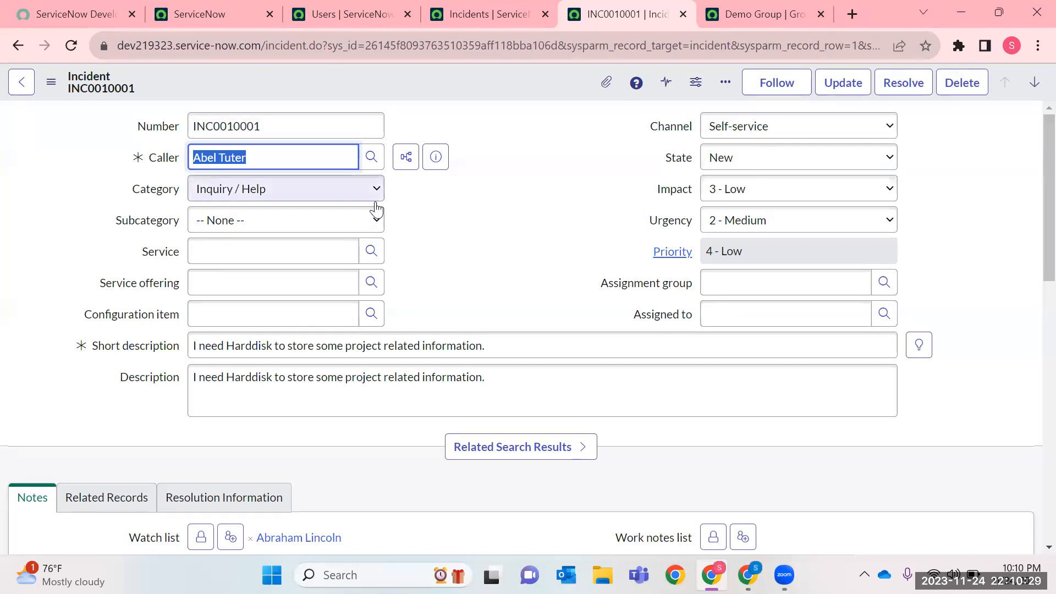
{"action": "scroll", "coordinate": [372, 242], "scroll_direction": "down", "scroll_amount": 15}
{"action": "scroll", "coordinate": [372, 254], "scroll_direction": "up", "scroll_amount": 6}
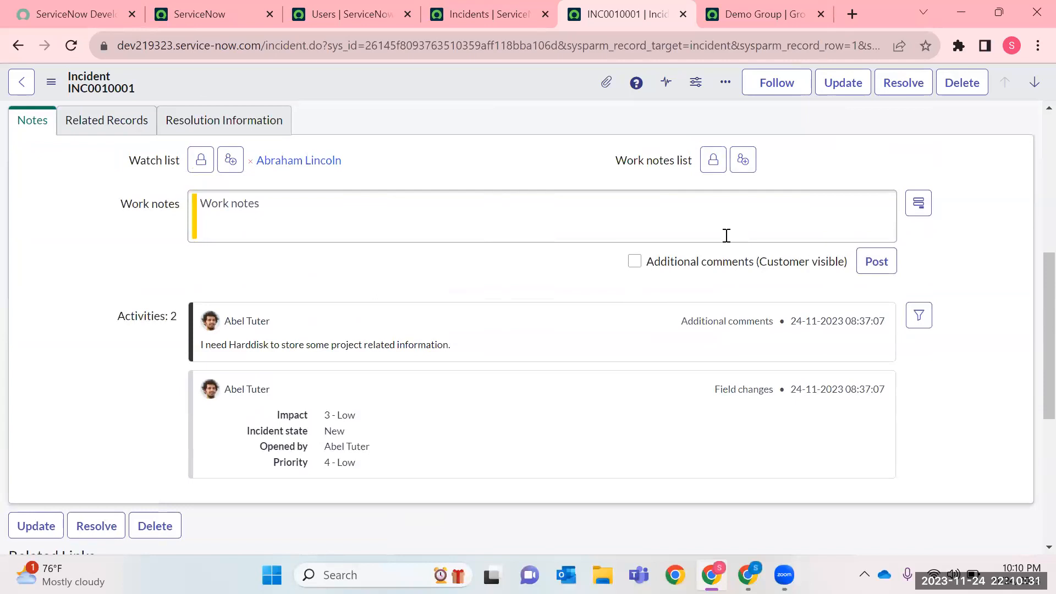
Switch the incident's note to a customer-visible additional comment and begin it with "Hi" and a mention of the caller.
{"action": "left_click", "coordinate": [675, 264]}
{"action": "left_click", "coordinate": [482, 223]}
{"action": "type", "text": "Hi @A"}
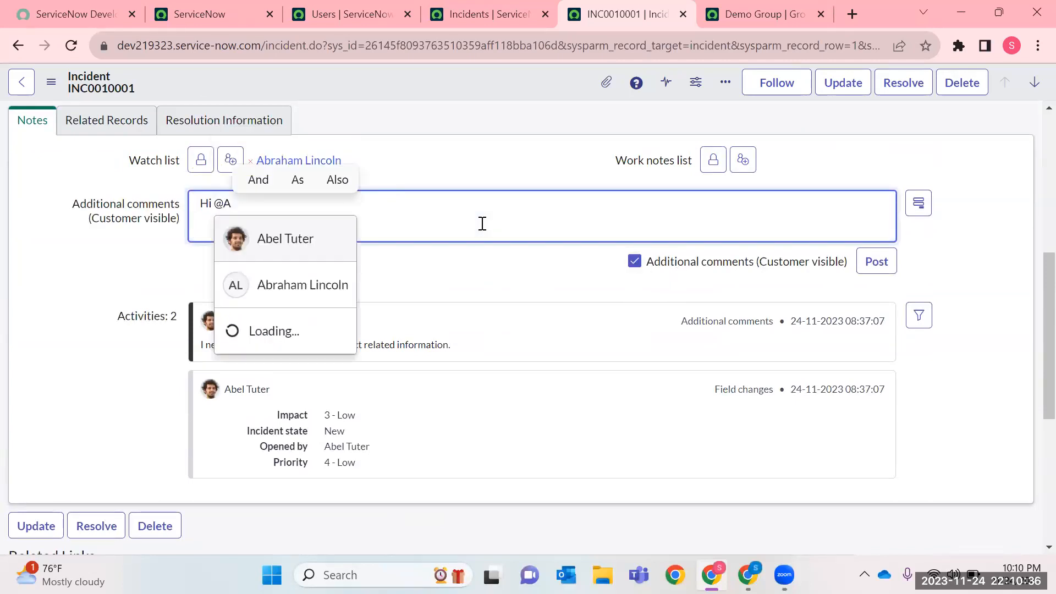
{"action": "key", "text": "Return"}
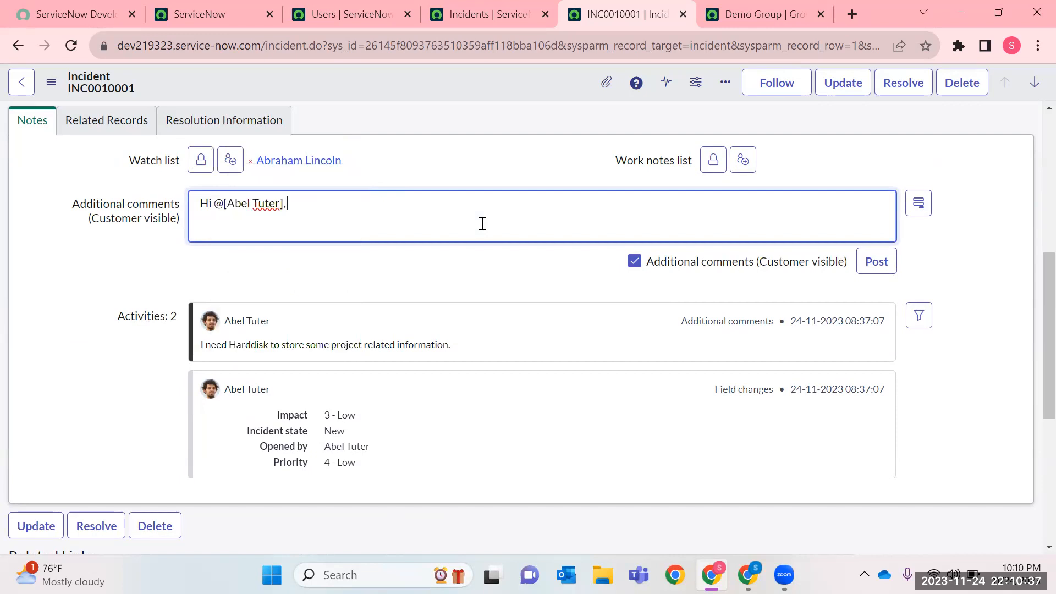
Write "please provide your feasible timeslot to schedule a call for this Monday for some discussion." below the greeting, correcting the spelling.
{"action": "type", "text": "please p"}
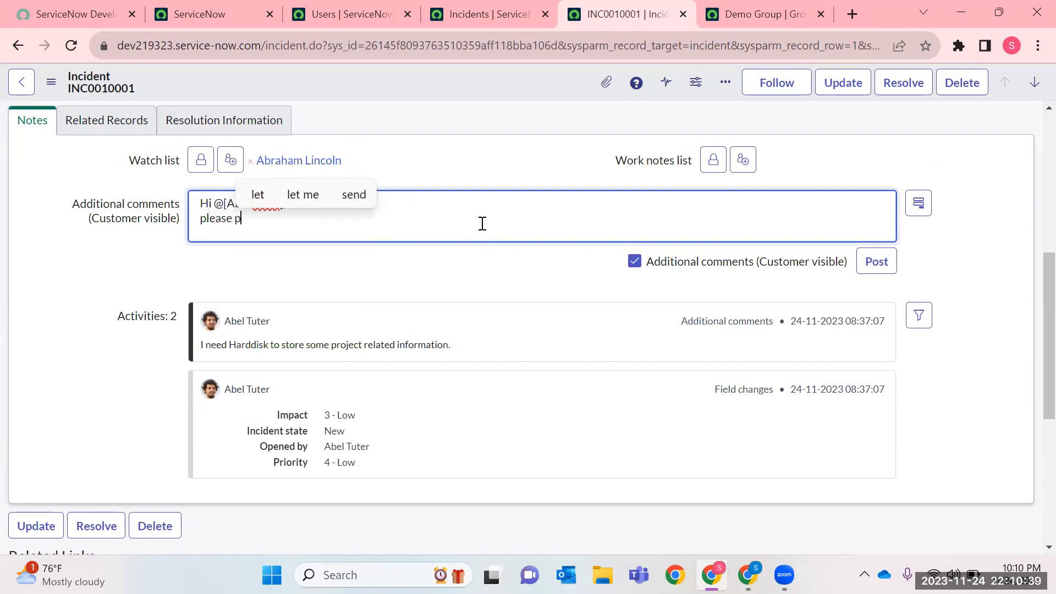
{"action": "type", "text": "rovide your "}
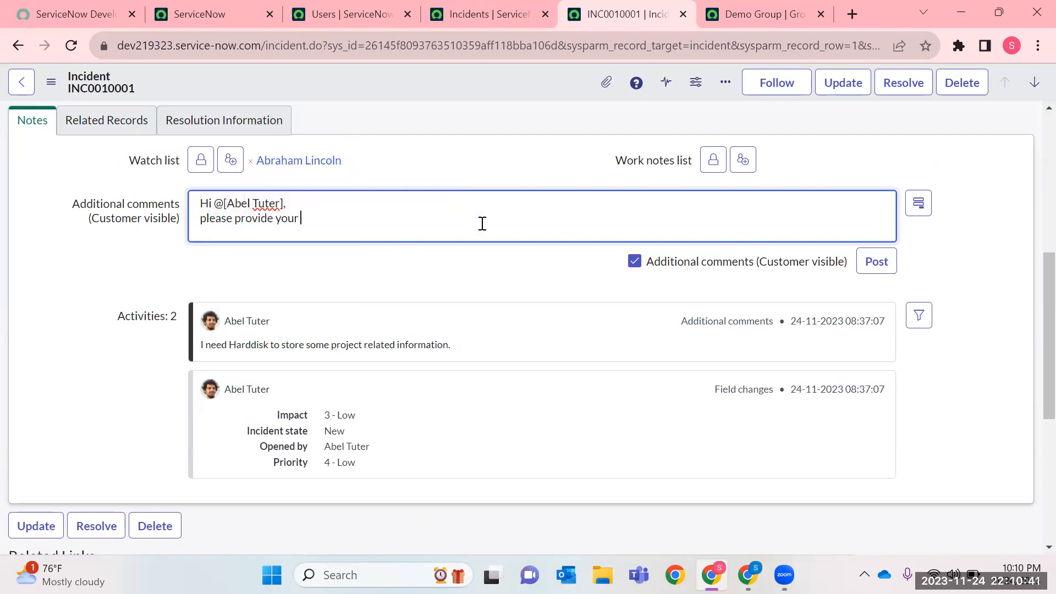
{"action": "type", "text": "fesaible ti"}
{"action": "right_click", "coordinate": [336, 216]}
{"action": "left_click", "coordinate": [407, 229]}
{"action": "type", "text": "meslot t"}
{"action": "key", "text": "BackSpace"}
{"action": "type", "text": "o schedule a call for this"}
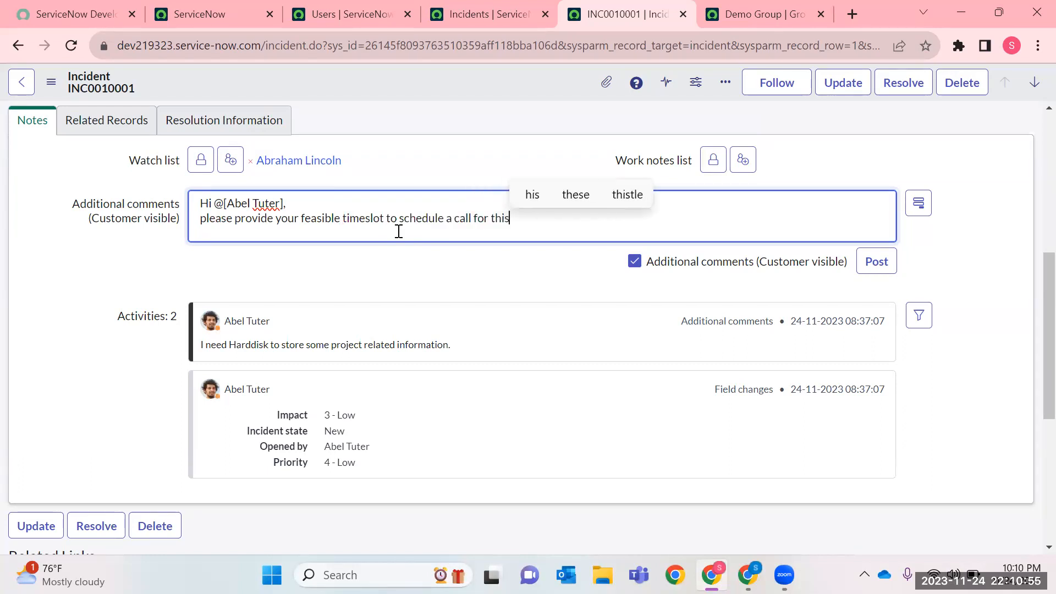
{"action": "type", "text": " monday"}
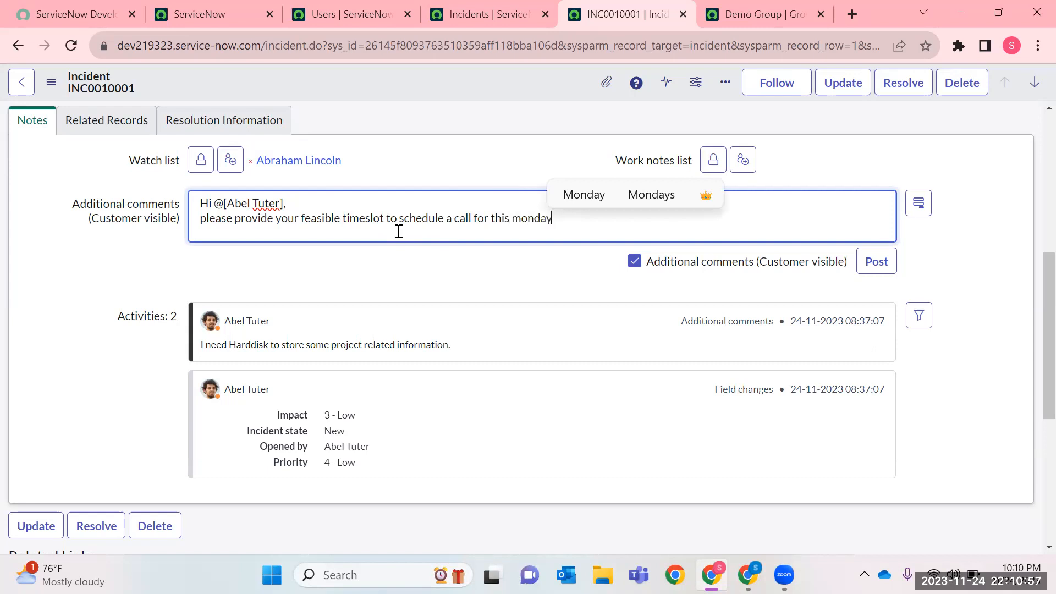
{"action": "type", "text": " for some dis"}
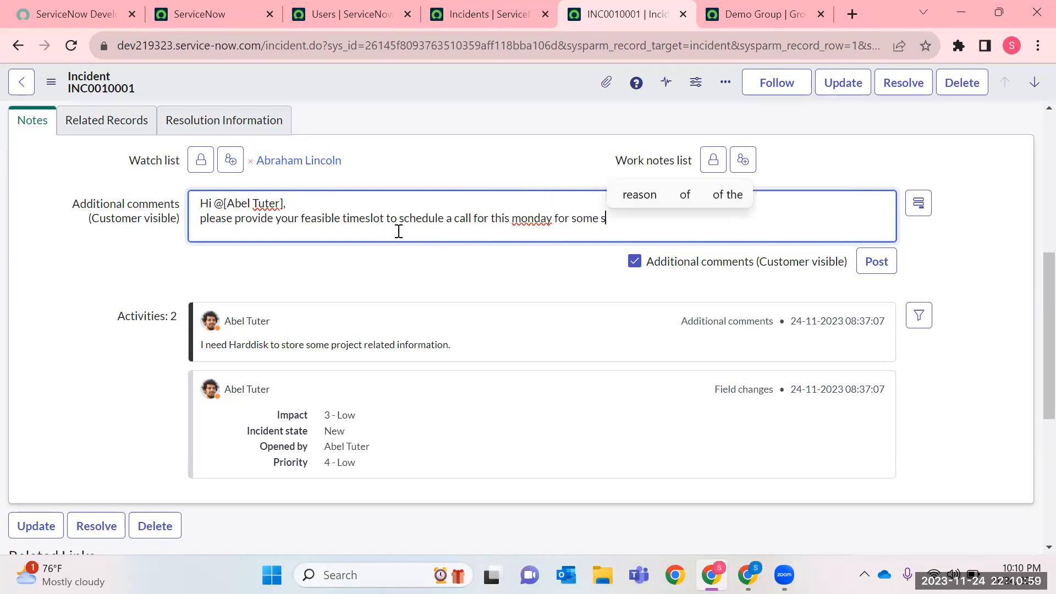
{"action": "type", "text": "cussion"}
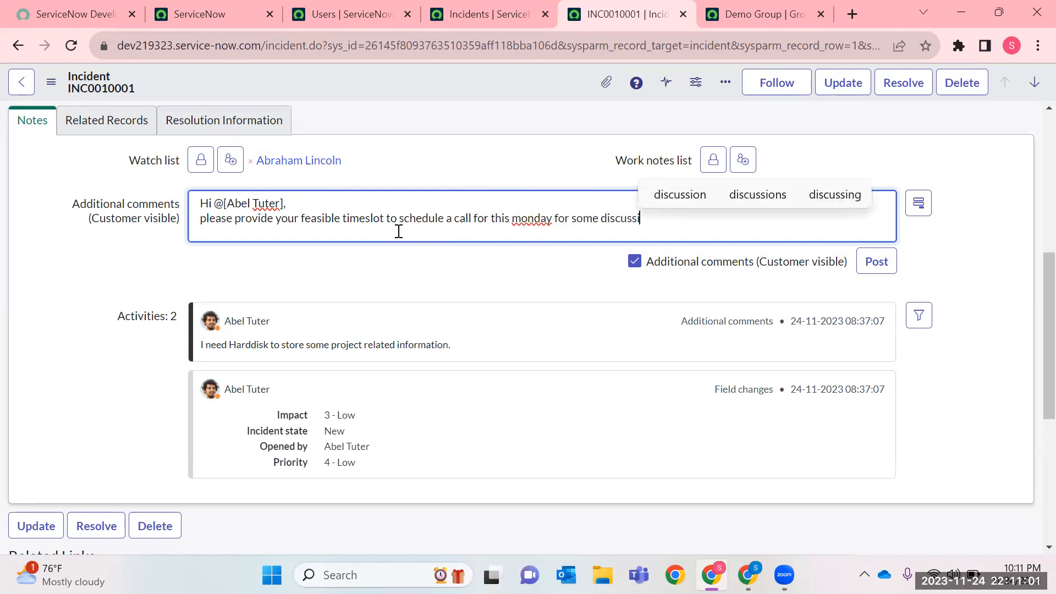
{"action": "right_click", "coordinate": [521, 224]}
{"action": "left_click", "coordinate": [584, 237]}
{"action": "type", "text": "."}
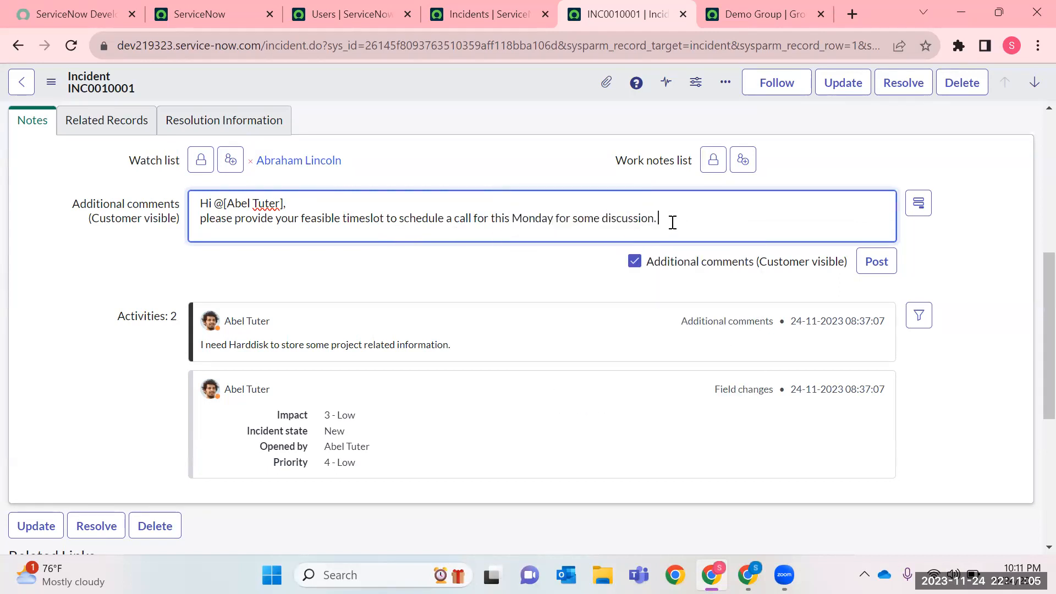
{"action": "type", "text": " Ple"}
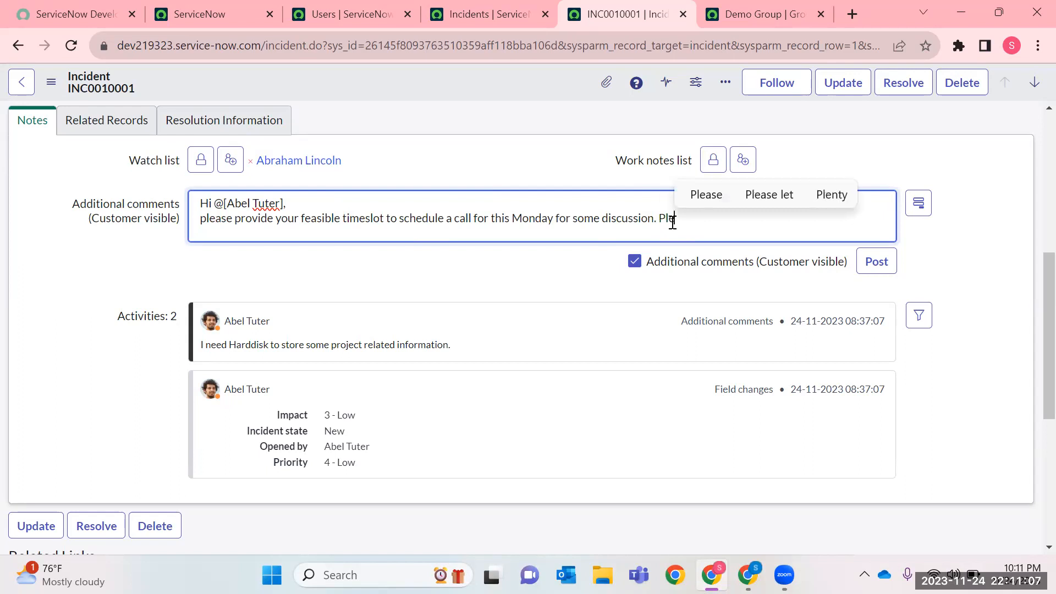
{"action": "type", "text": "ase respond"}
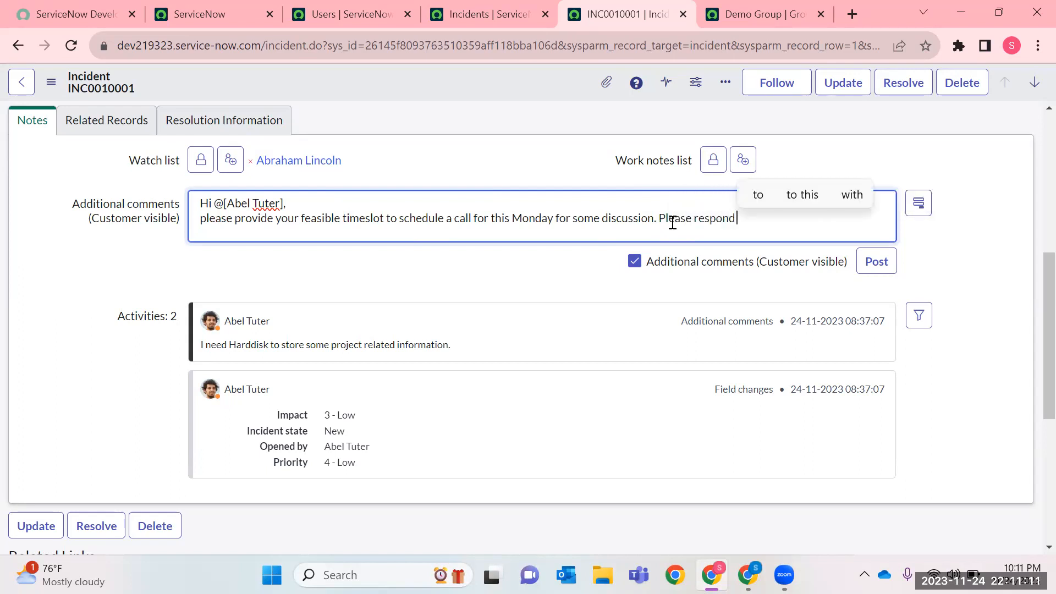
{"action": "type", "text": " by EOD."}
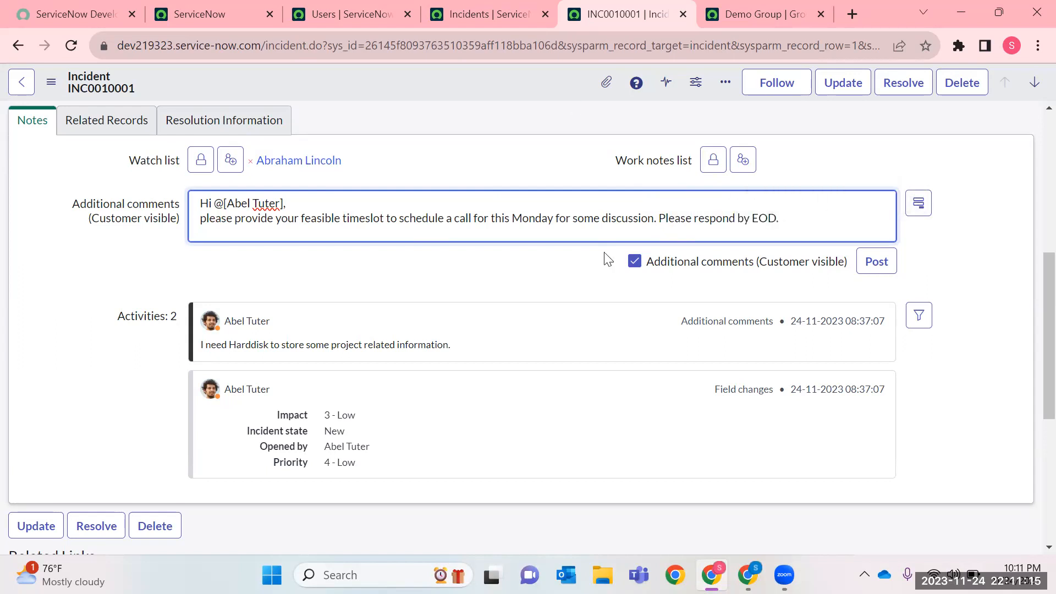
Complete the comment with "Please respond by EOD." and update the incident.
{"action": "left_click", "coordinate": [832, 84]}
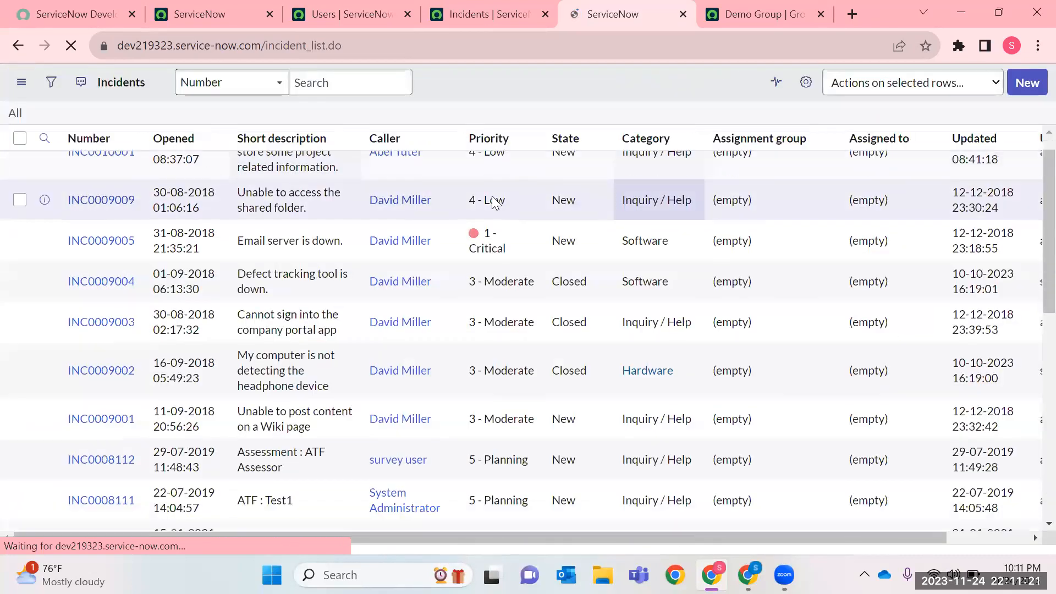
Return to the main ServiceNow tab and impersonate the incident's caller from the recent impersonations.
{"action": "left_click", "coordinate": [251, 22]}
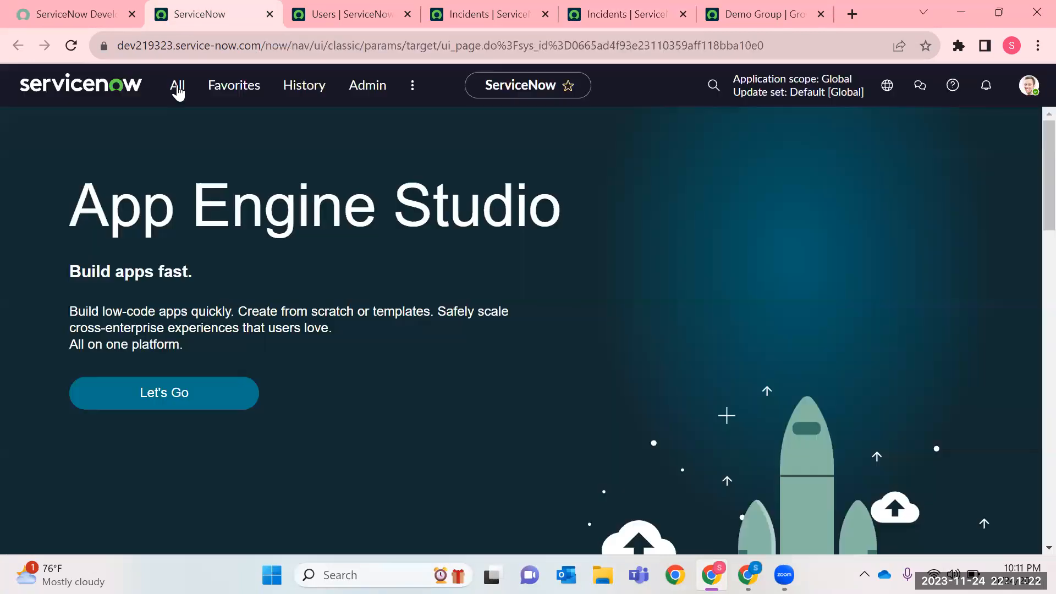
{"action": "left_click", "coordinate": [1031, 88]}
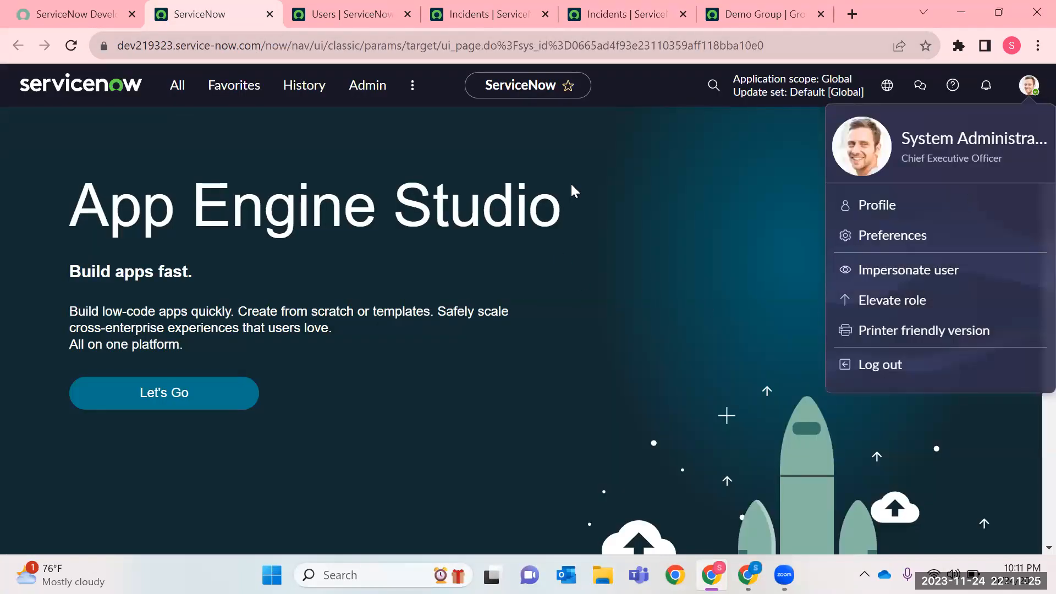
{"action": "left_click", "coordinate": [466, 21]}
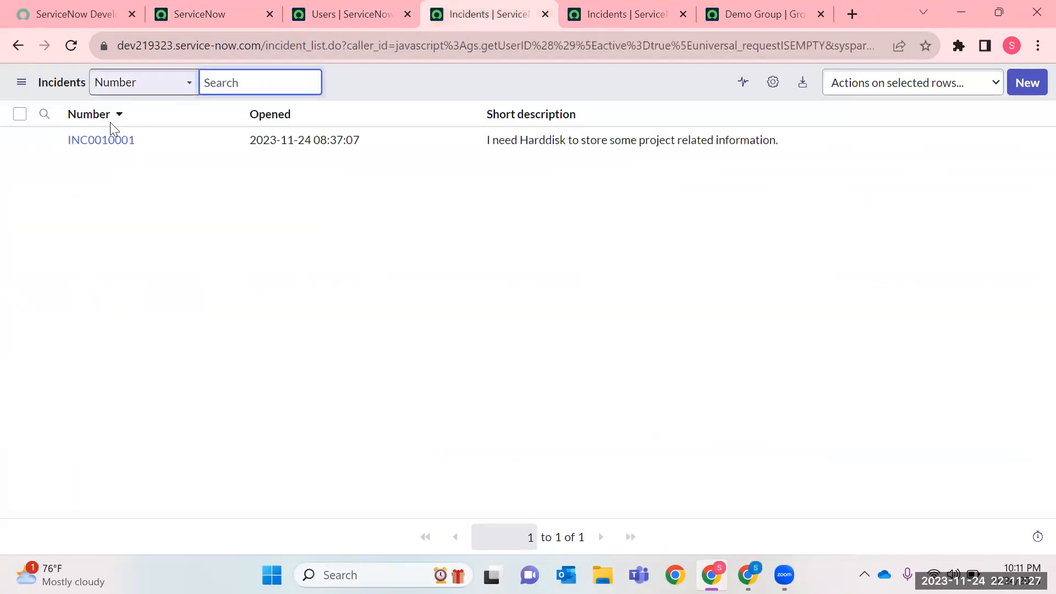
{"action": "key", "text": "ctrl+2"}
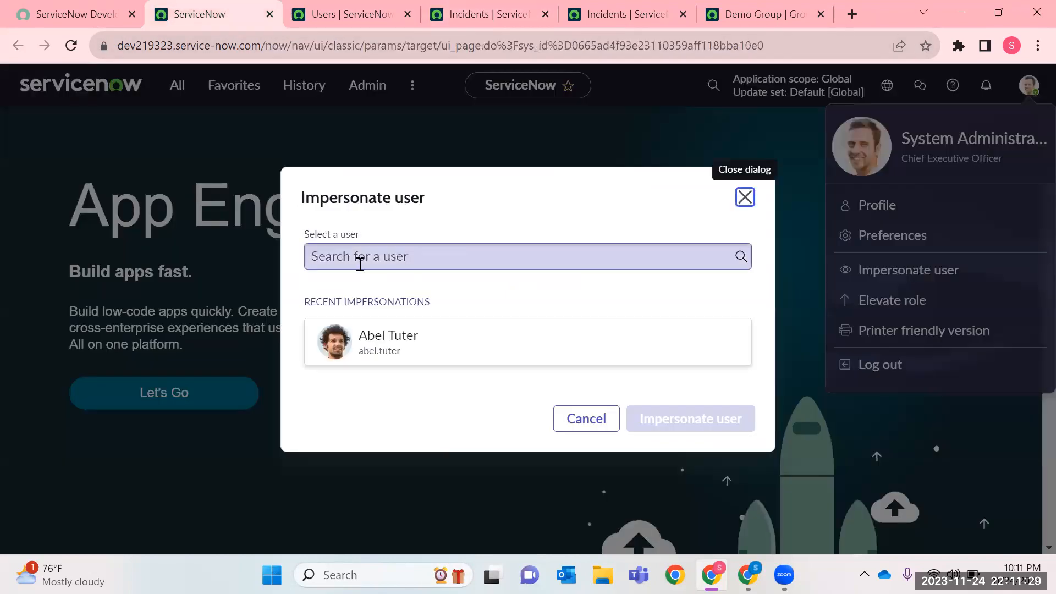
{"action": "left_click", "coordinate": [416, 346]}
{"action": "left_click", "coordinate": [658, 413]}
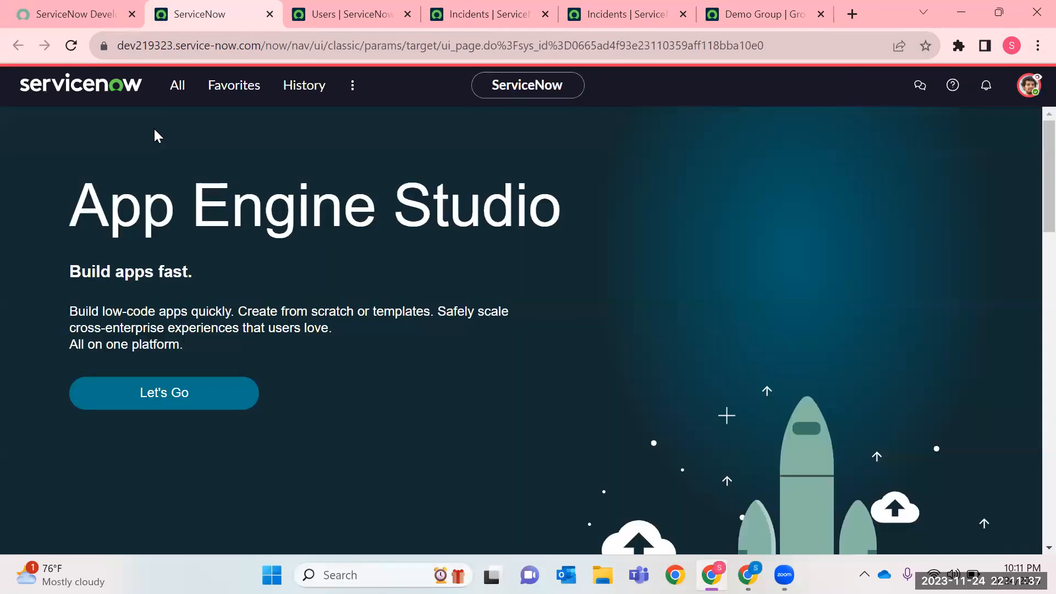
Filter the navigator for "Incident" and open the Self-Service Incidents list in a new browser tab.
{"action": "left_click", "coordinate": [177, 85]}
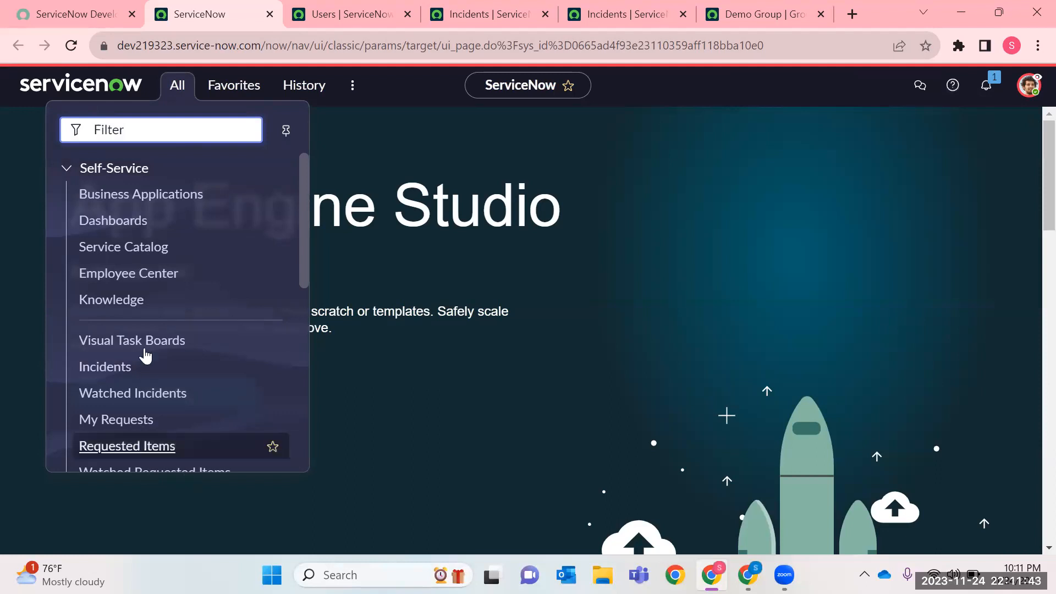
{"action": "type", "text": "Incident"}
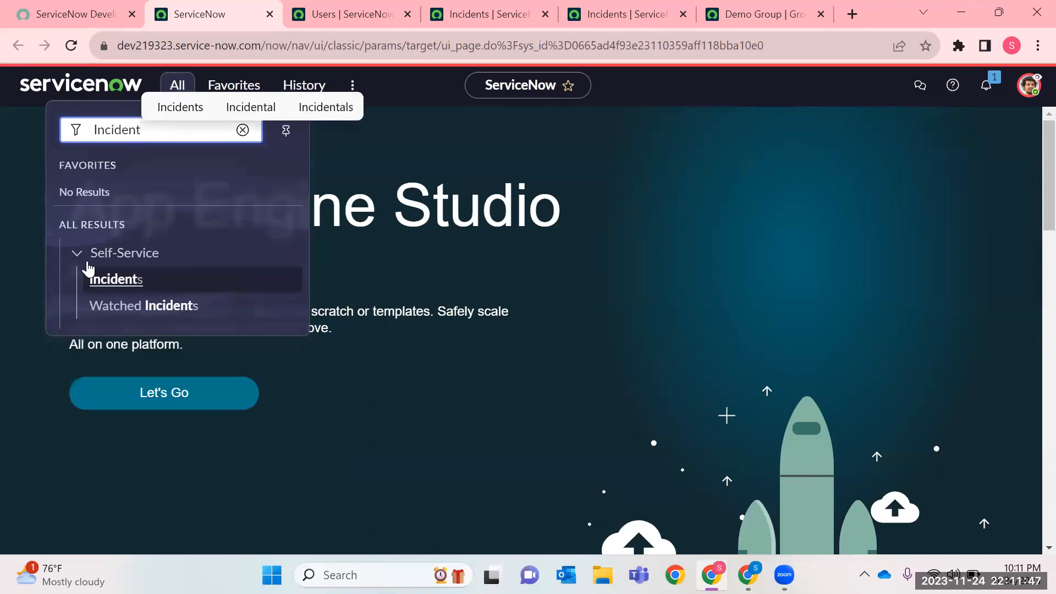
{"action": "right_click", "coordinate": [104, 278]}
{"action": "left_click", "coordinate": [165, 292]}
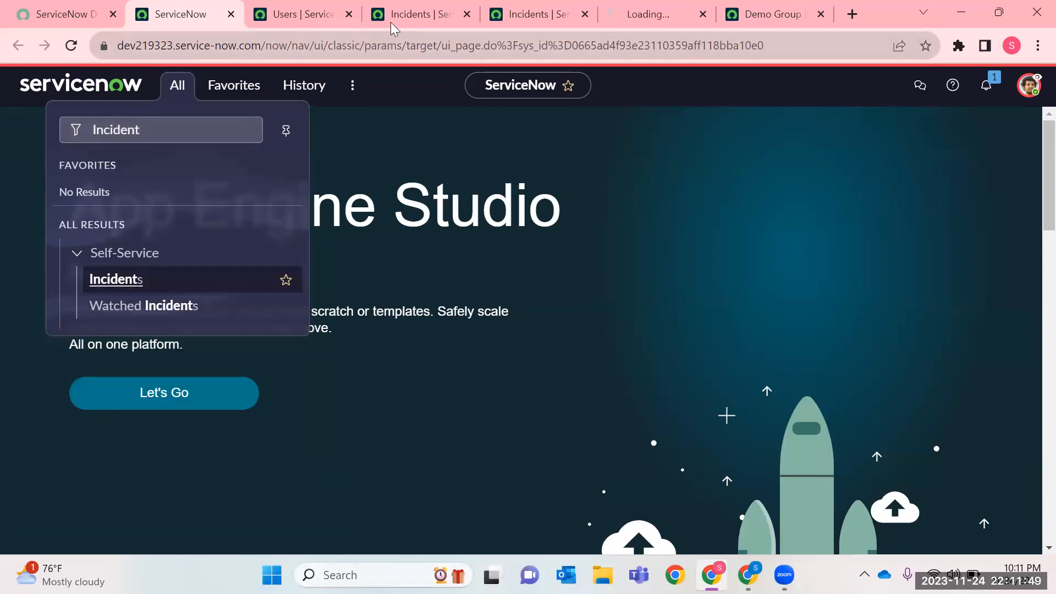
{"action": "left_click", "coordinate": [644, 15]}
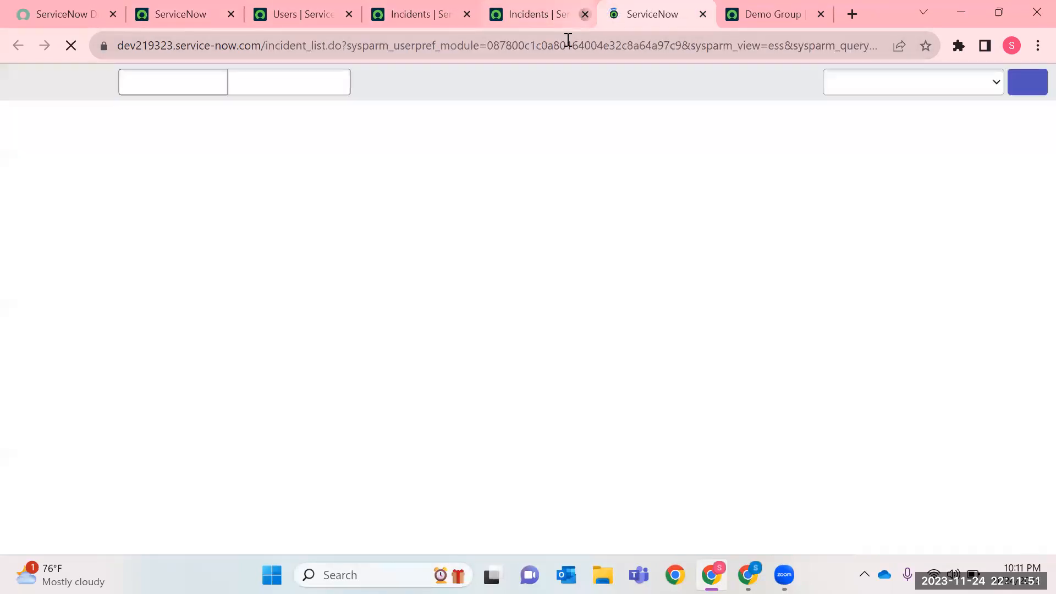
Close the administrator's incident list tab and open the hard disk incident in the Self-Service list.
{"action": "left_click", "coordinate": [585, 15]}
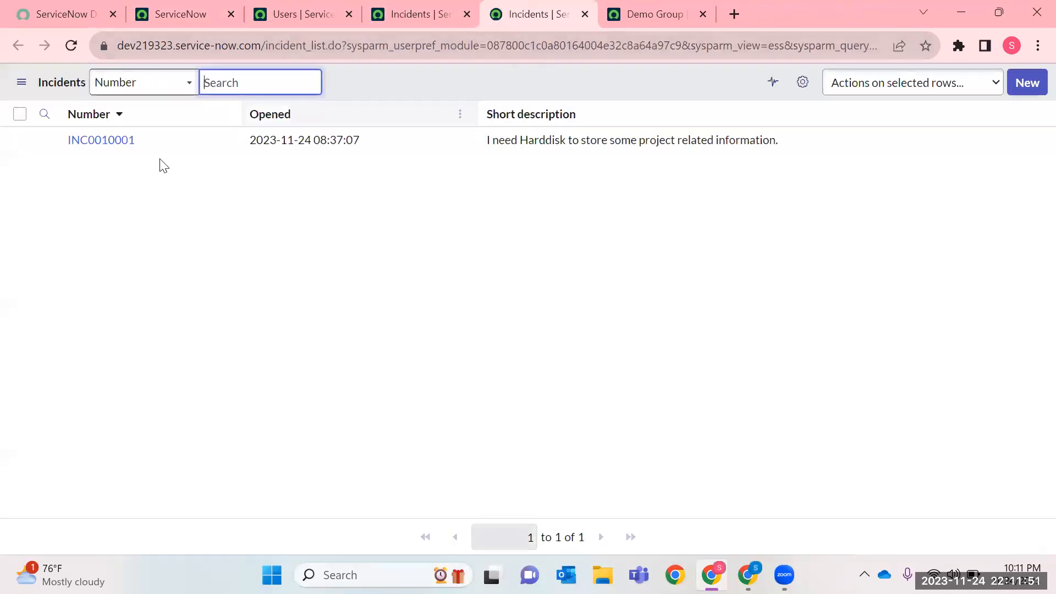
{"action": "left_click", "coordinate": [99, 144]}
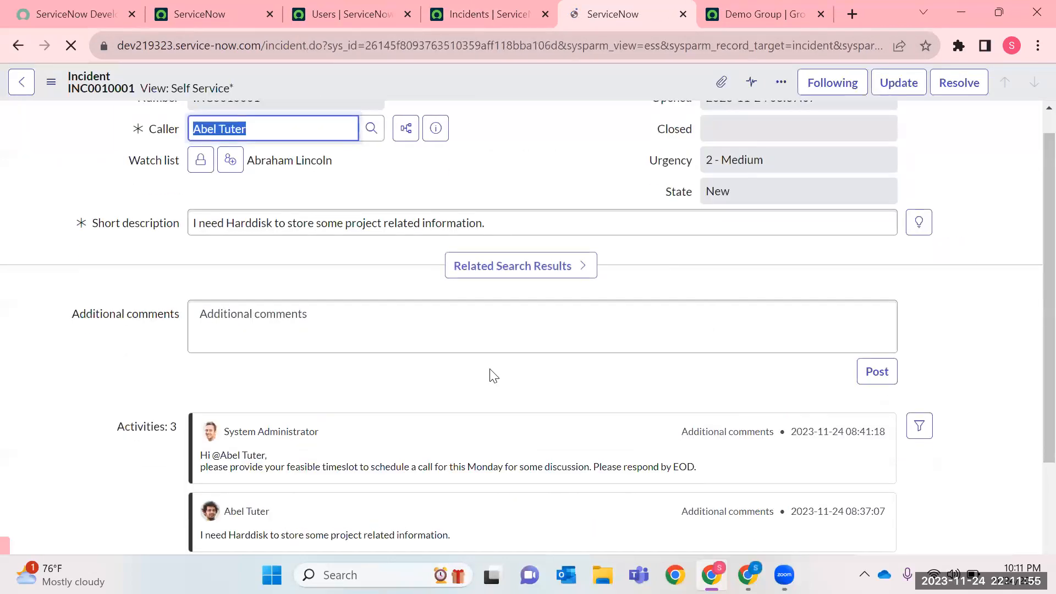
Review the incident's activity comments, its Self Service view and the form's context menu options as the impersonated caller.
{"action": "scroll", "coordinate": [494, 376], "scroll_direction": "down", "scroll_amount": 3}
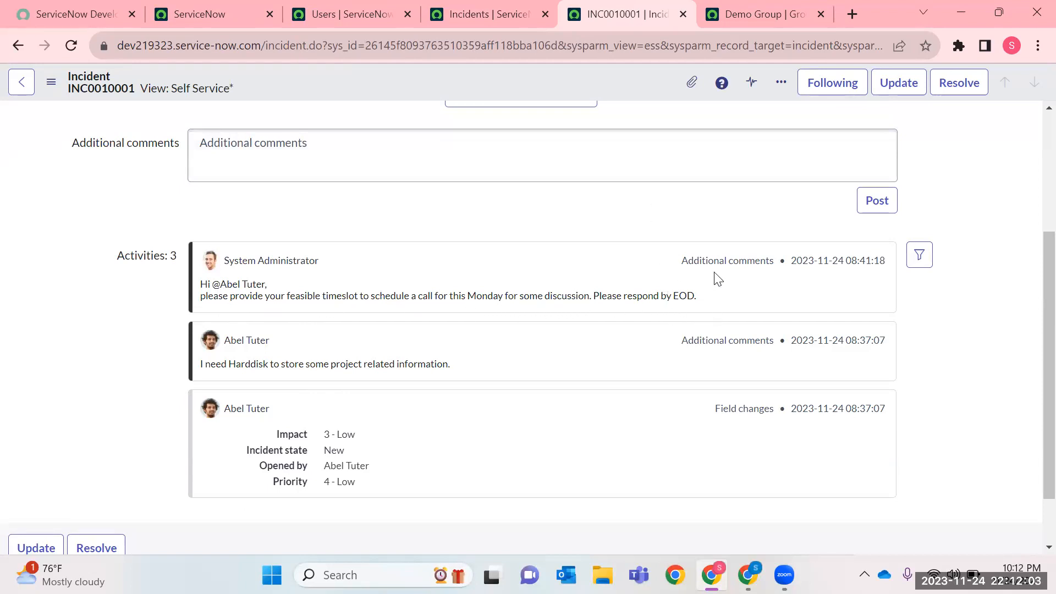
{"action": "scroll", "coordinate": [611, 284], "scroll_direction": "up", "scroll_amount": 3}
{"action": "scroll", "coordinate": [610, 284], "scroll_direction": "down", "scroll_amount": 4}
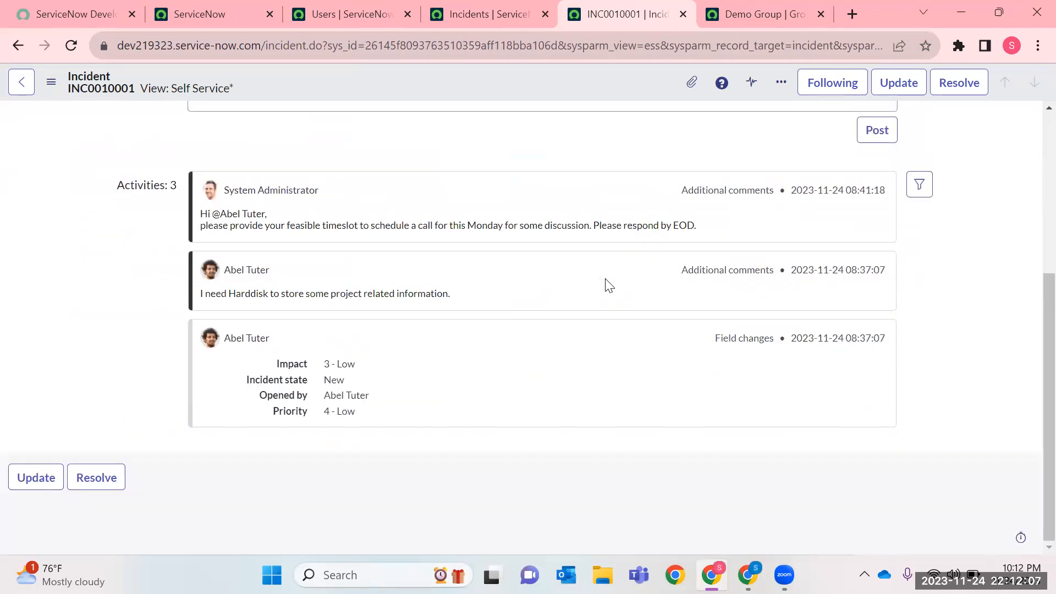
{"action": "scroll", "coordinate": [609, 284], "scroll_direction": "up", "scroll_amount": 4}
{"action": "scroll", "coordinate": [234, 355], "scroll_direction": "down", "scroll_amount": 2}
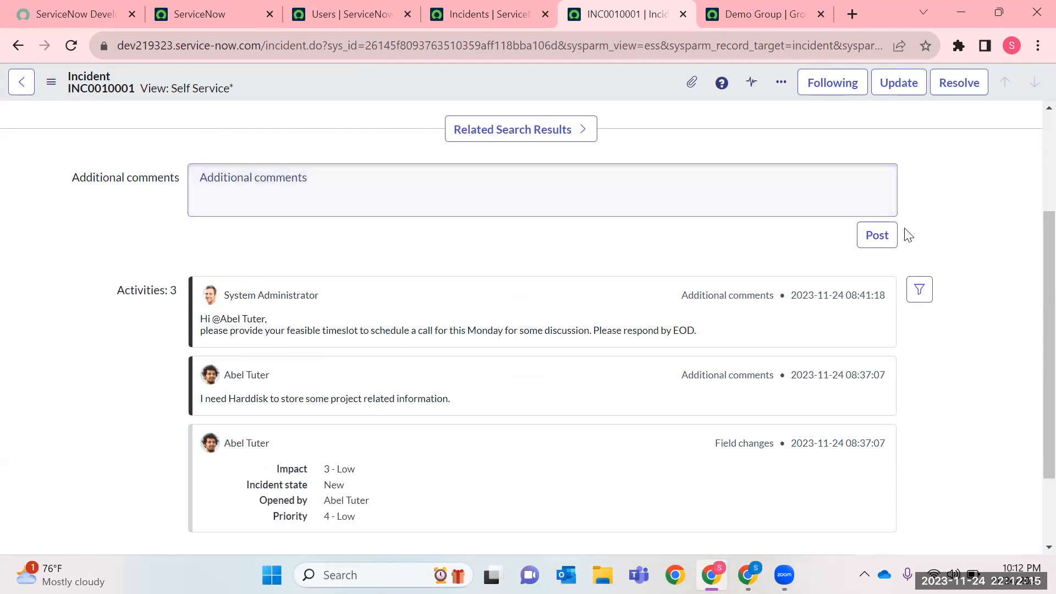
{"action": "scroll", "coordinate": [886, 226], "scroll_direction": "up", "scroll_amount": 3}
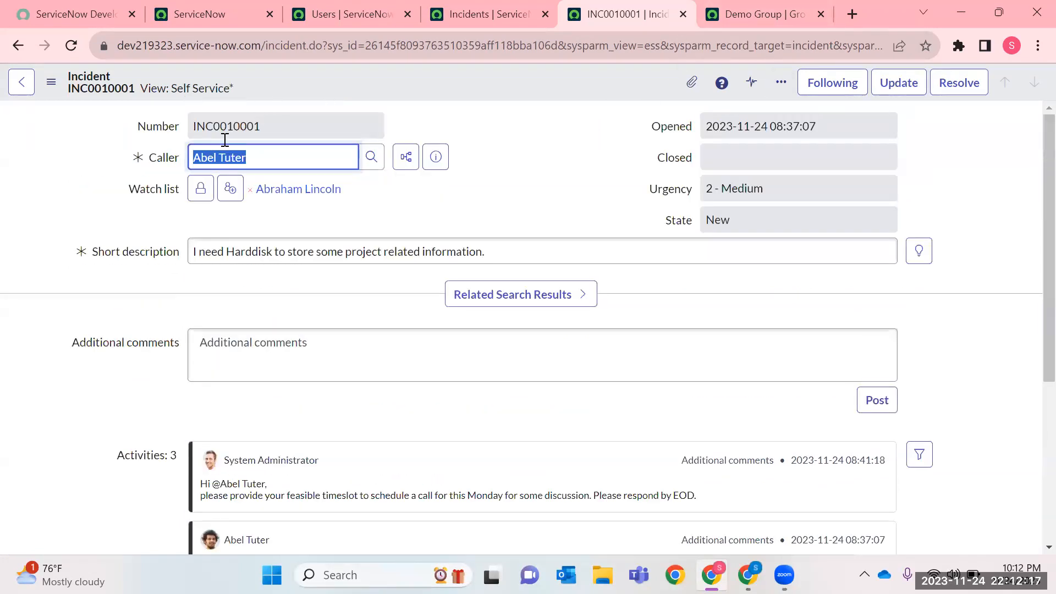
{"action": "left_click_drag", "start_coordinate": [171, 88], "coordinate": [258, 90]}
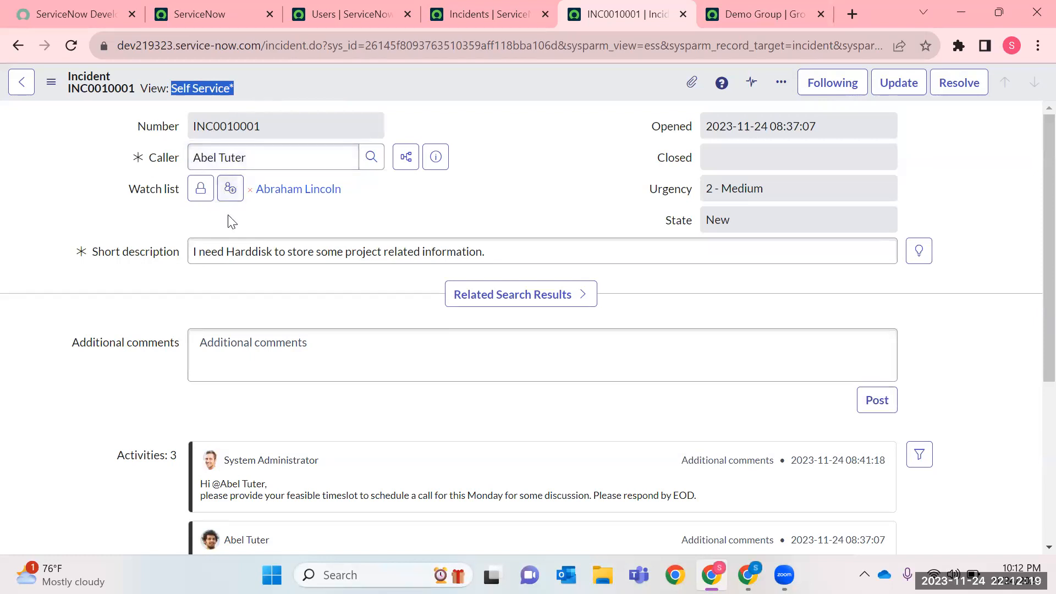
{"action": "left_click", "coordinate": [52, 82]}
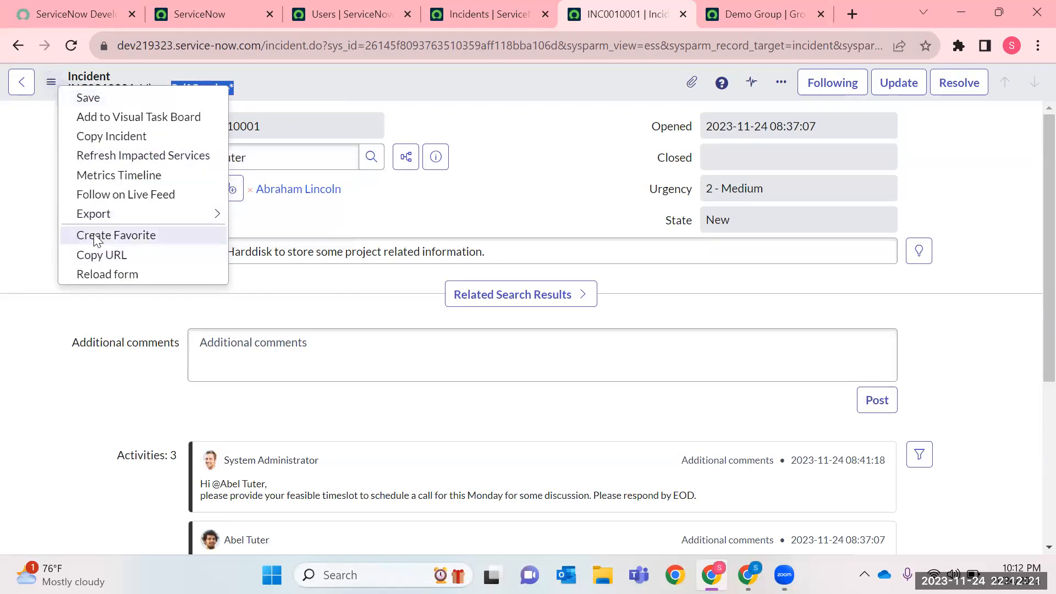
{"action": "left_click", "coordinate": [185, 300]}
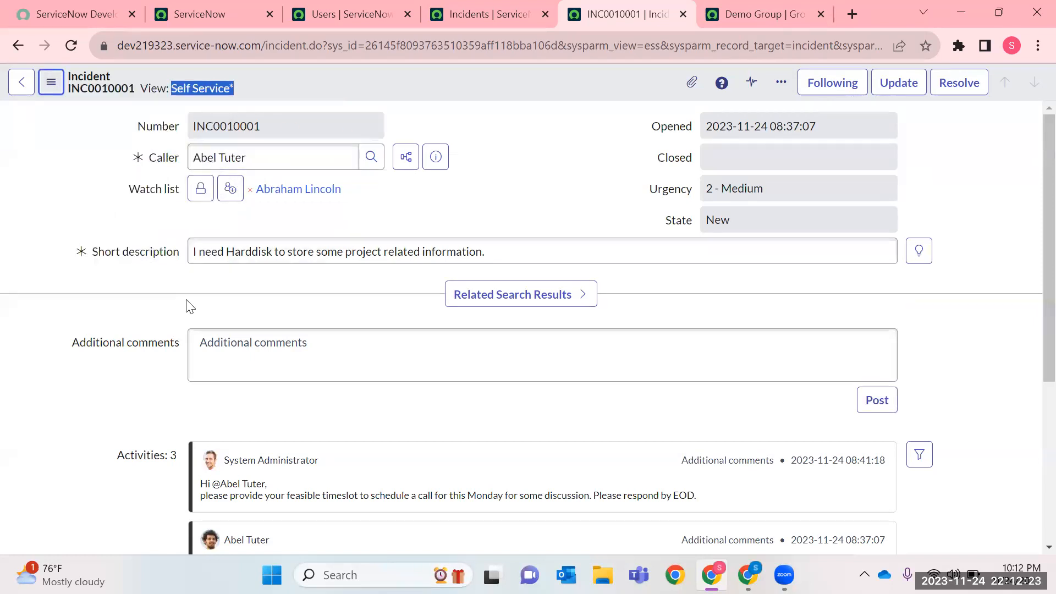
Close the hard disk incident, Demo Group and Users browser tabs, and return to the main ServiceNow tab.
{"action": "left_click", "coordinate": [511, 8]}
{"action": "left_click", "coordinate": [654, 9]}
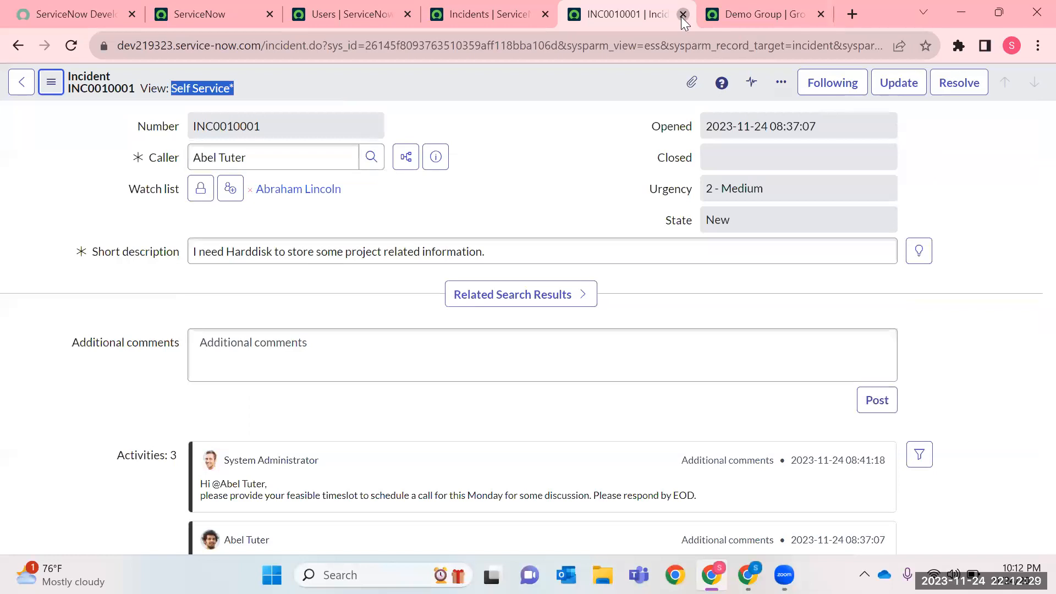
{"action": "left_click", "coordinate": [683, 14]}
{"action": "left_click", "coordinate": [684, 15]}
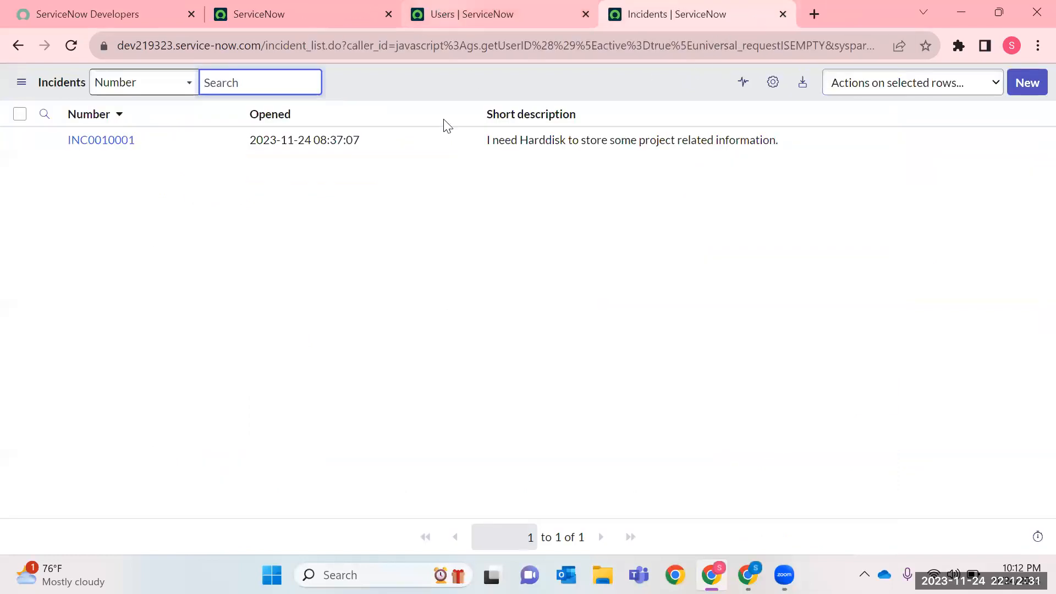
{"action": "left_click", "coordinate": [440, 9]}
{"action": "left_click", "coordinate": [335, 8]}
{"action": "left_click", "coordinate": [142, 7]}
{"action": "left_click", "coordinate": [335, 8]}
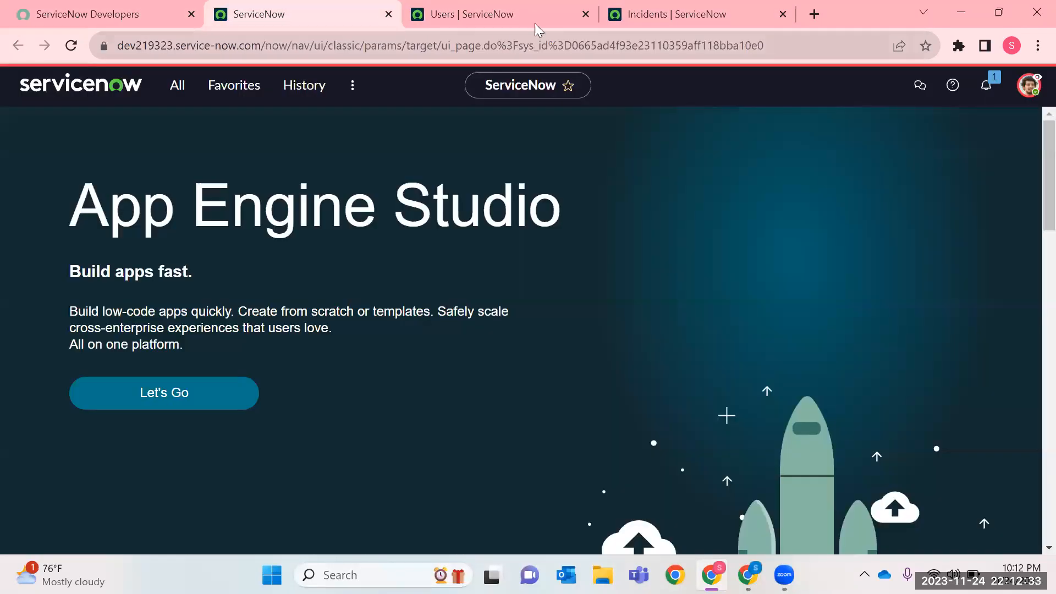
{"action": "left_click", "coordinate": [585, 15]}
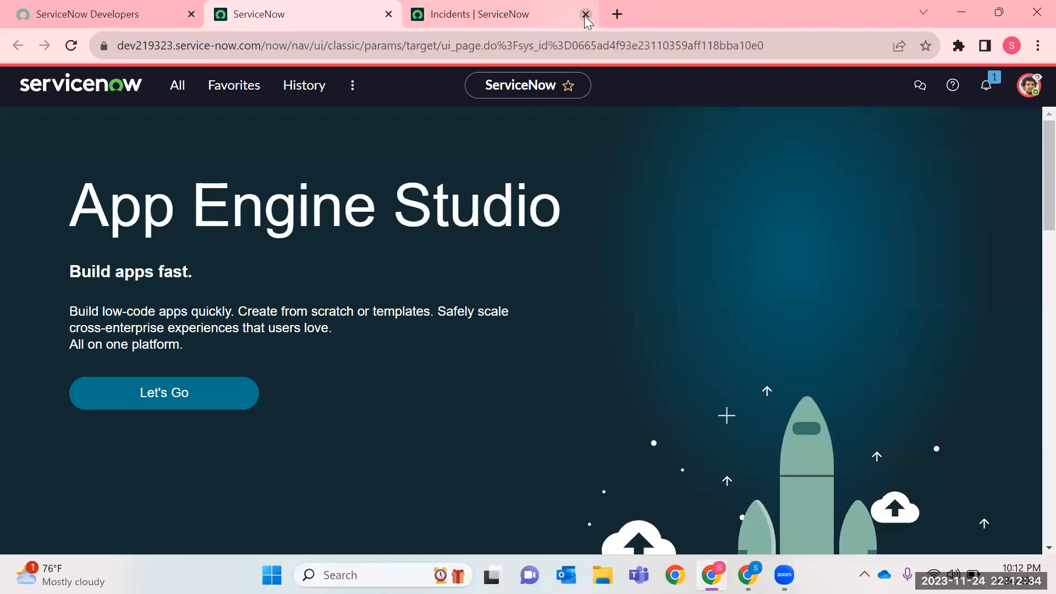
{"action": "left_click", "coordinate": [180, 91]}
{"action": "left_click", "coordinate": [242, 130]}
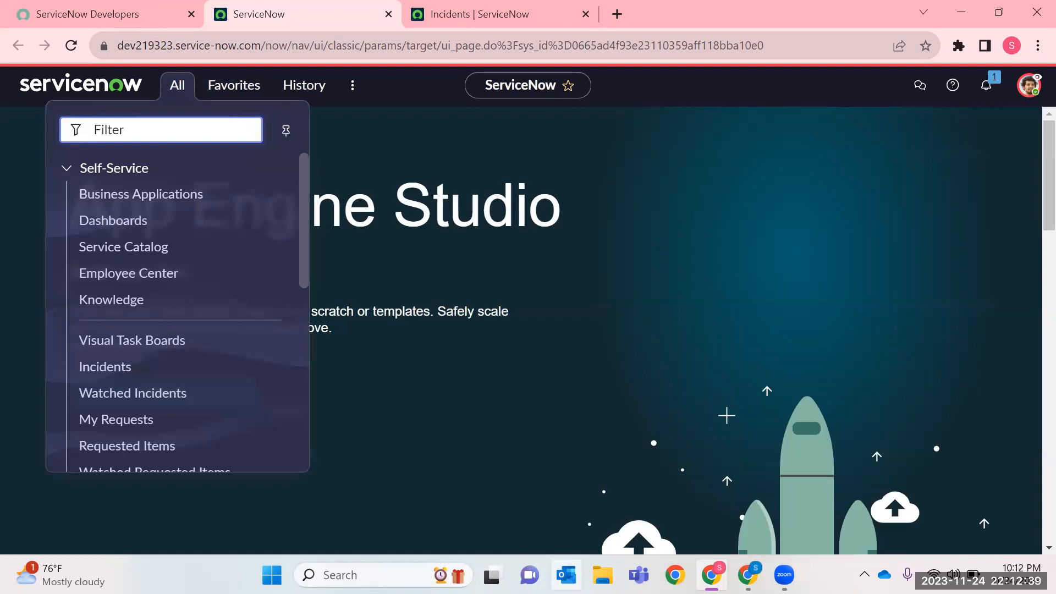
{"action": "left_click", "coordinate": [653, 412]}
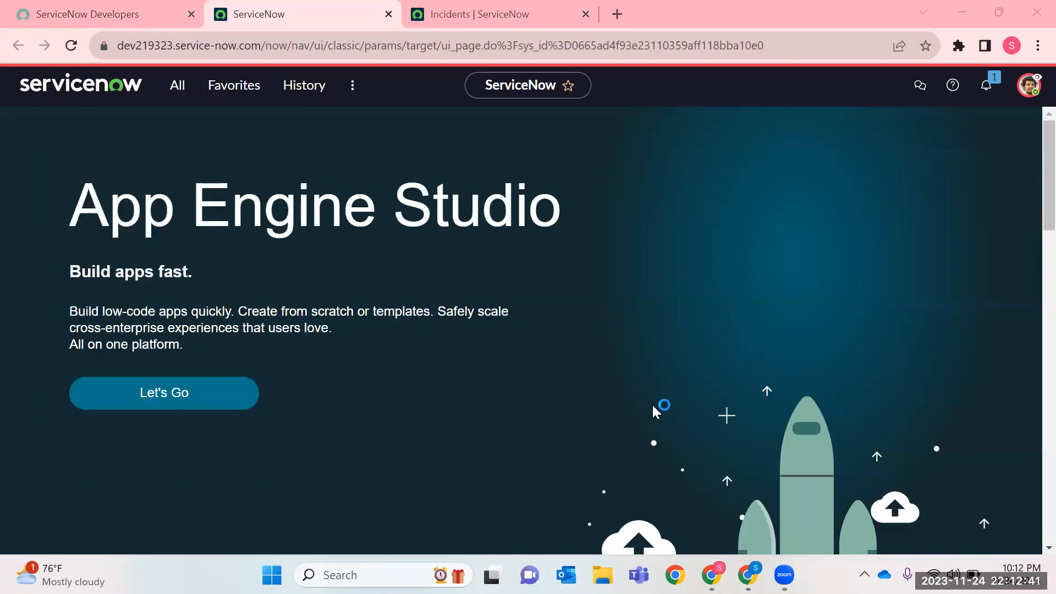